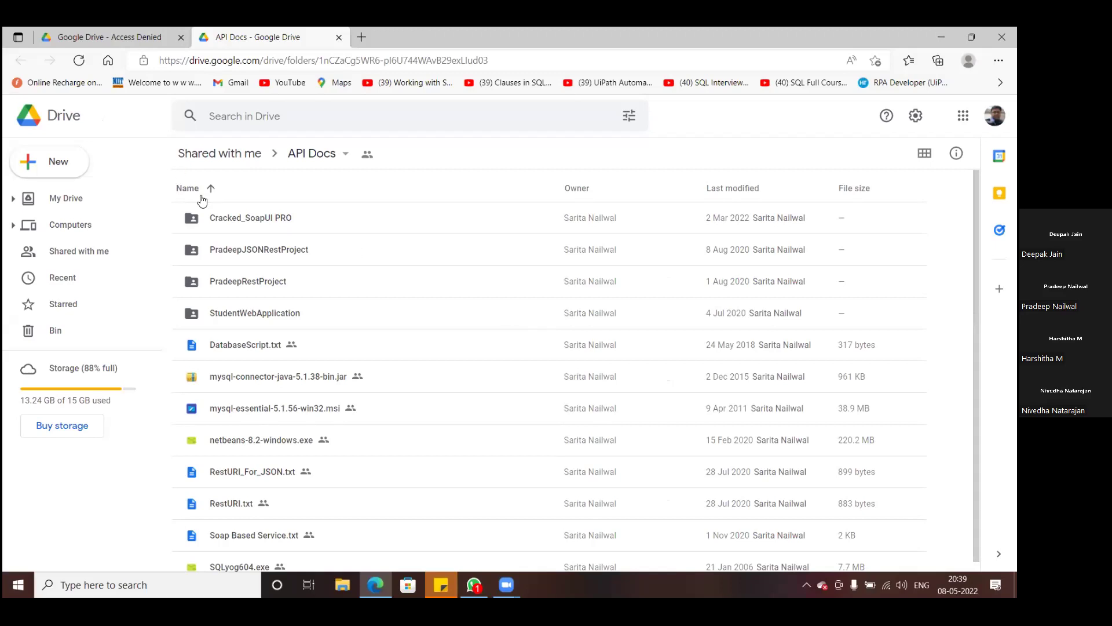
- Download soapui-pro-5.1.1.jar from Cracked_SoapUI PRO, keep it despite warnings, and show it in File Explorer
double_click(239, 217)
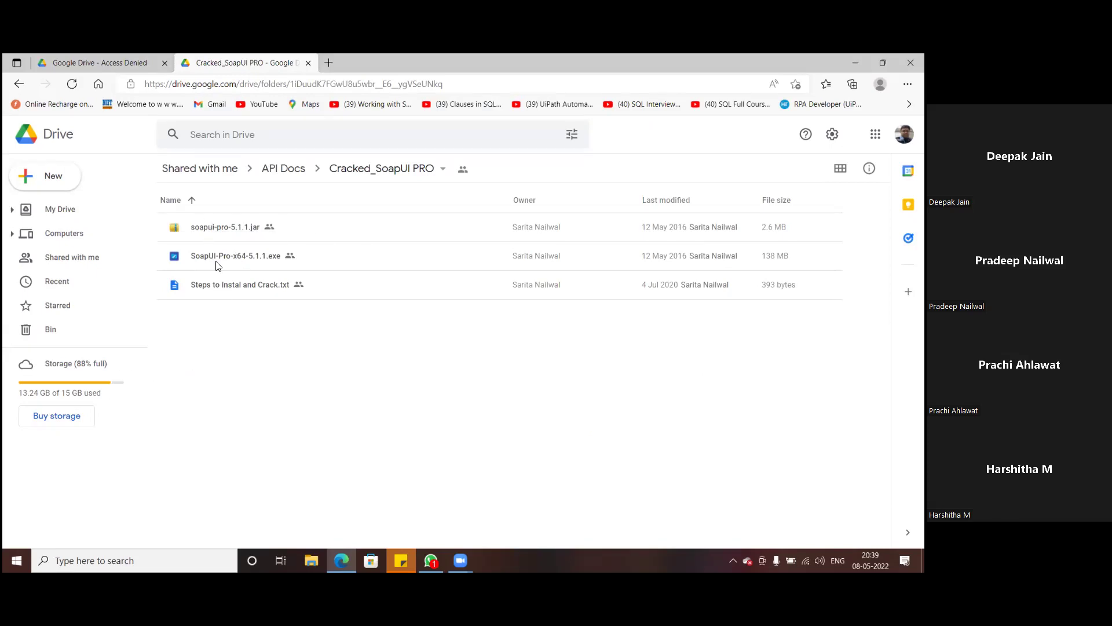
left_click(210, 231)
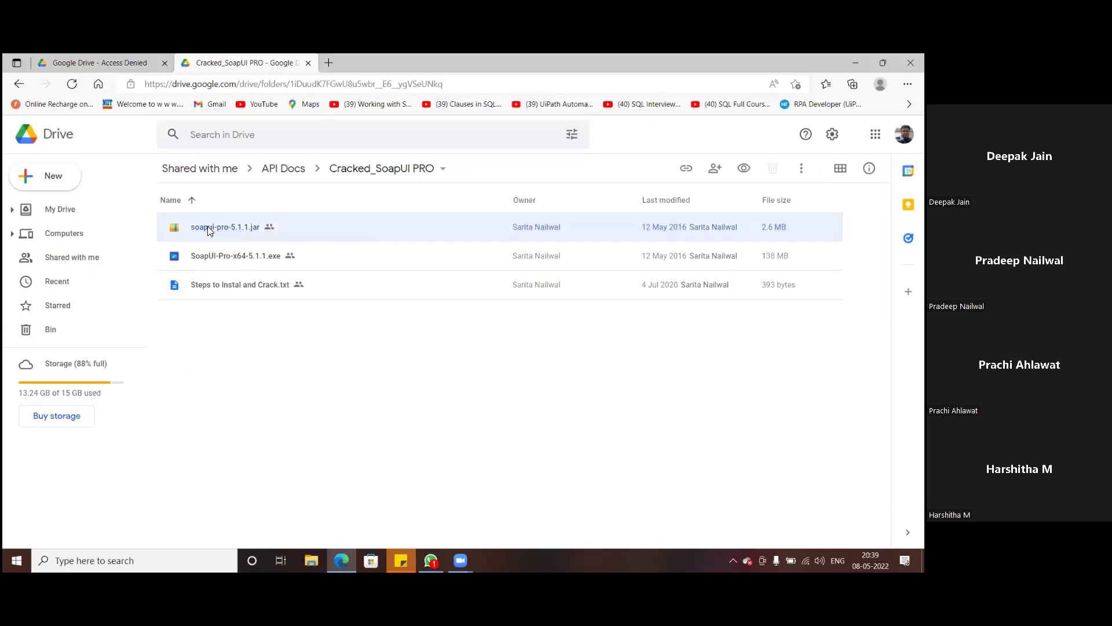
double_click(210, 232)
left_click(413, 277)
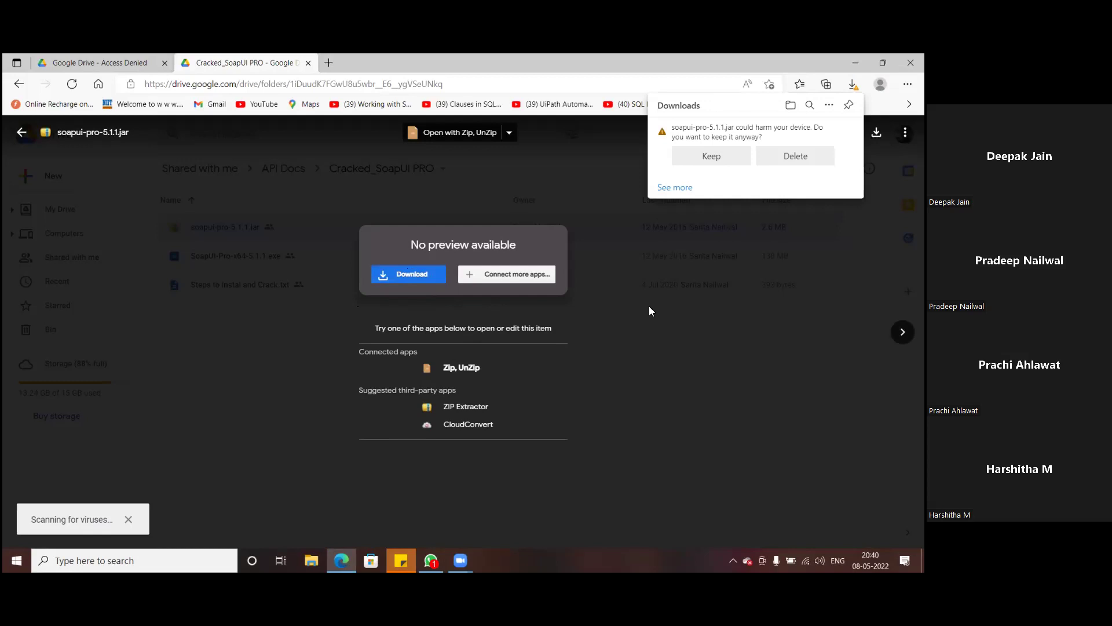
left_click(712, 156)
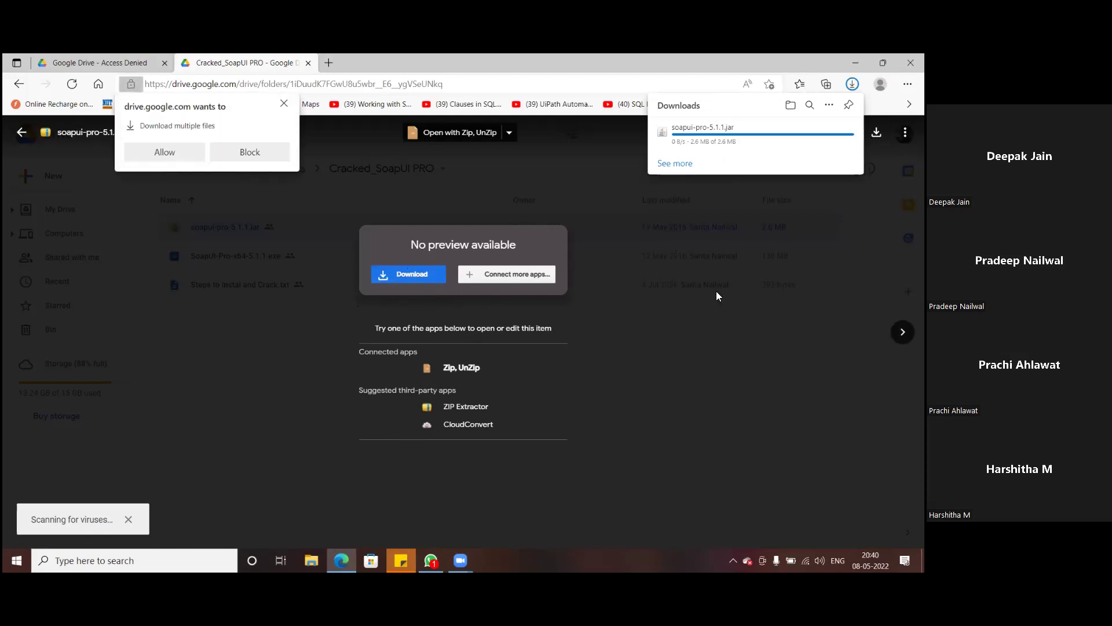
left_click(180, 154)
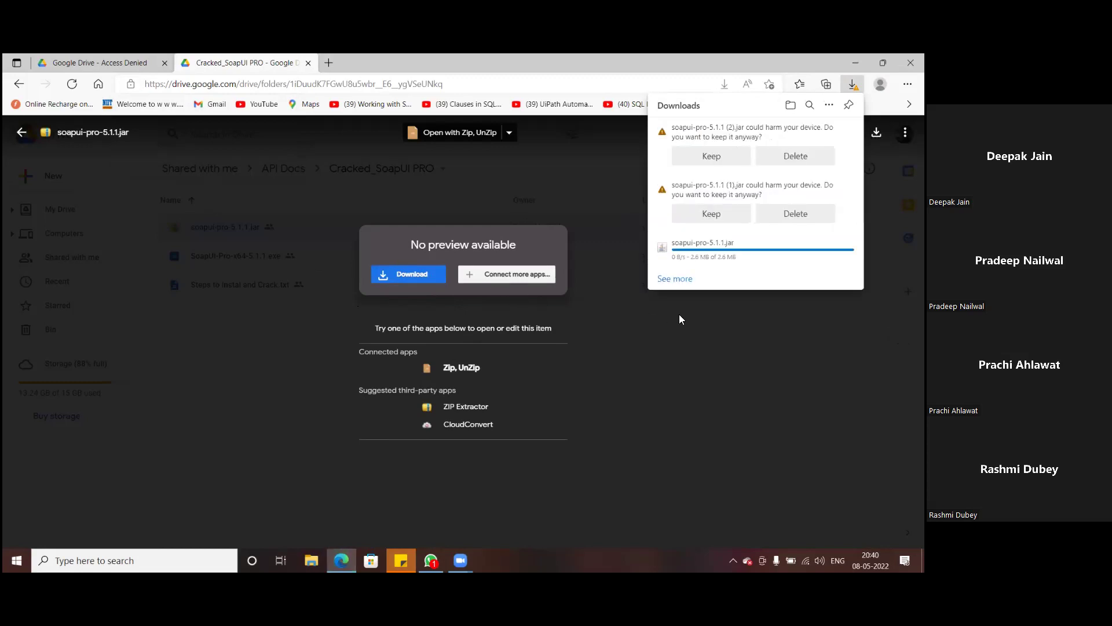
left_click(676, 279)
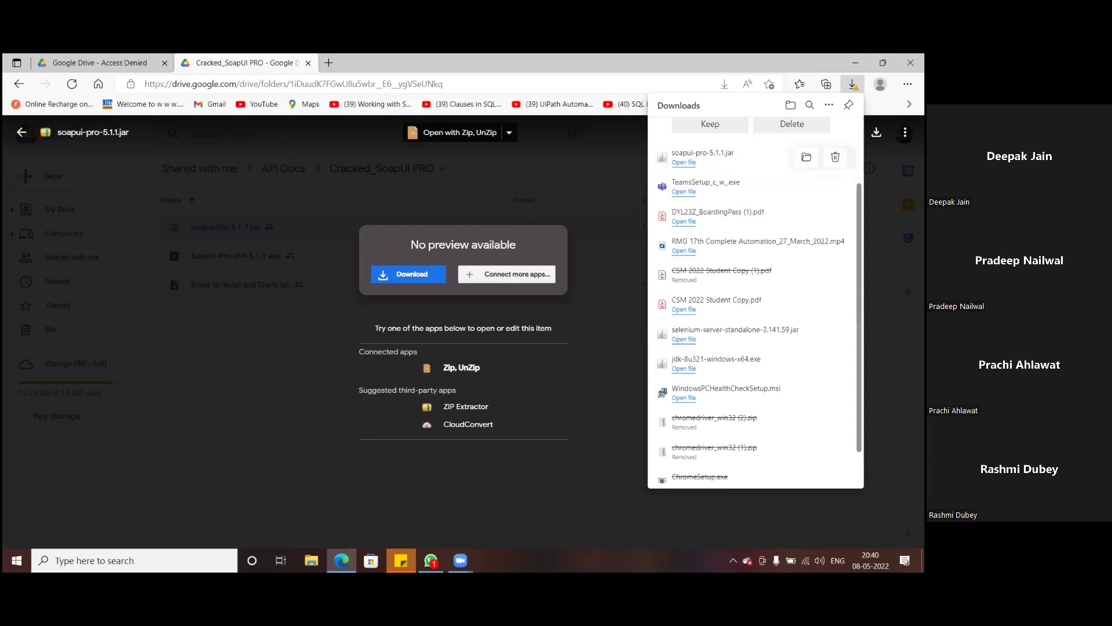
left_click(806, 157)
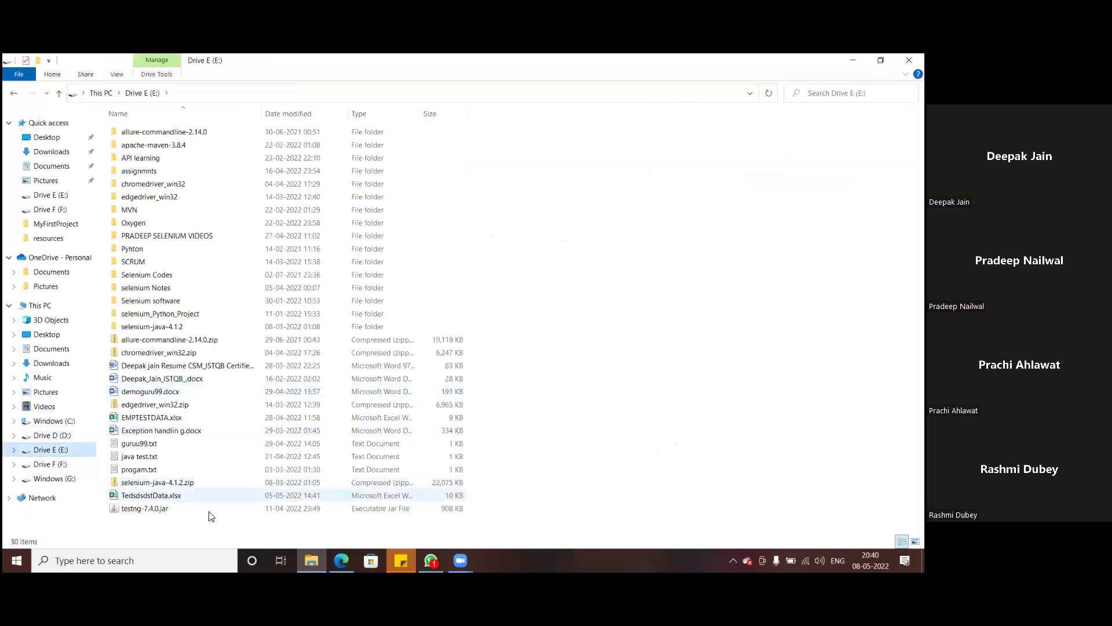
- Create a new folder named API on Drive E
right_click(208, 513)
mouse_move(250, 484)
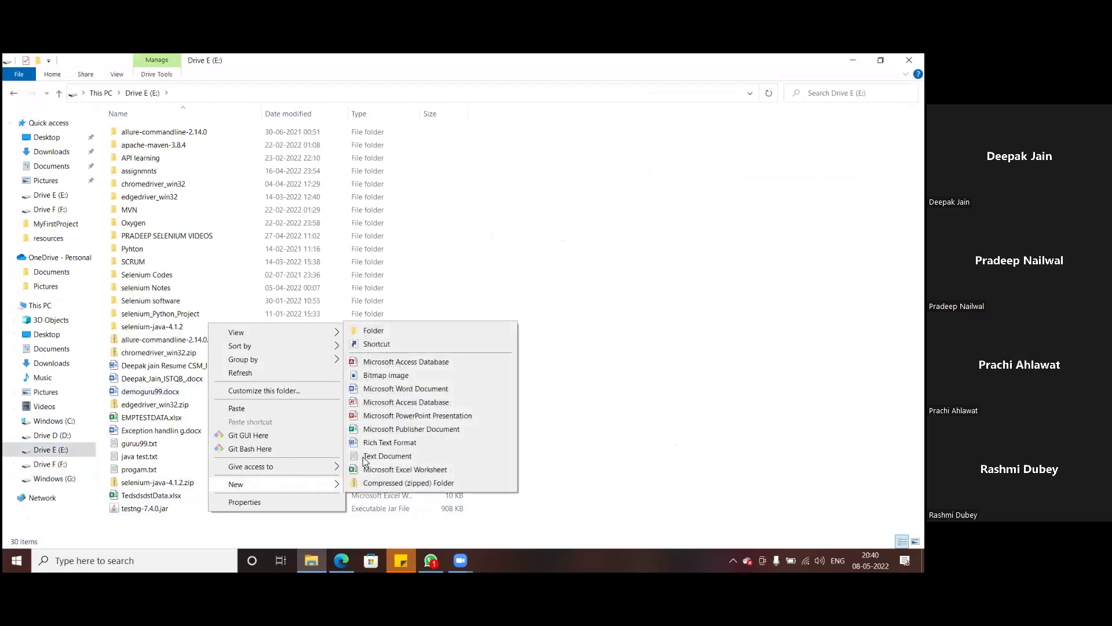
left_click(370, 333)
type("API")
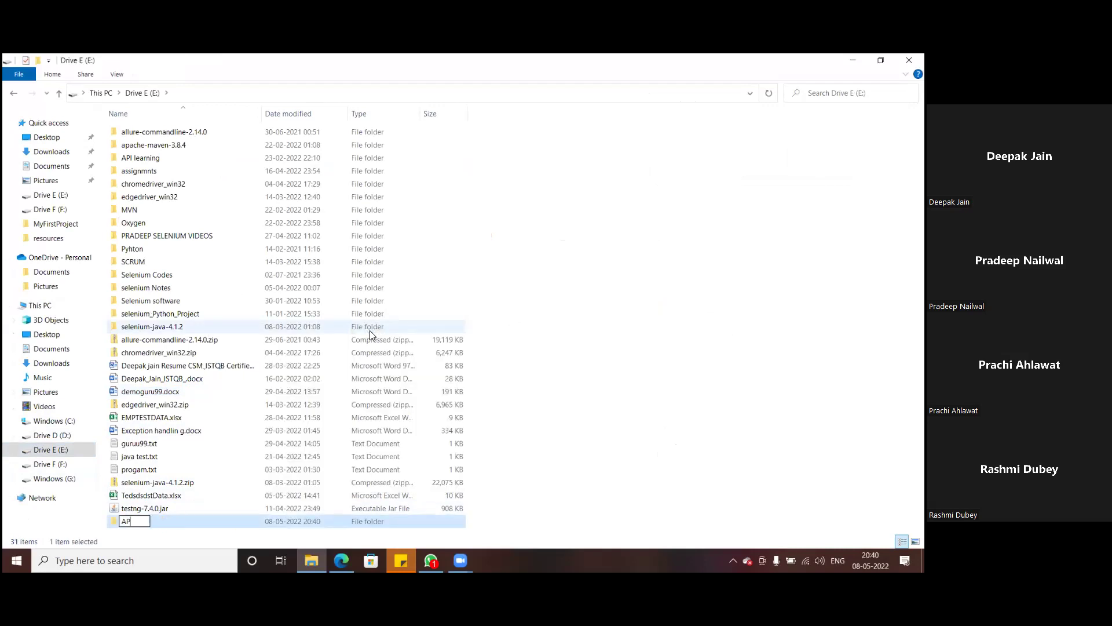
left_click(241, 529)
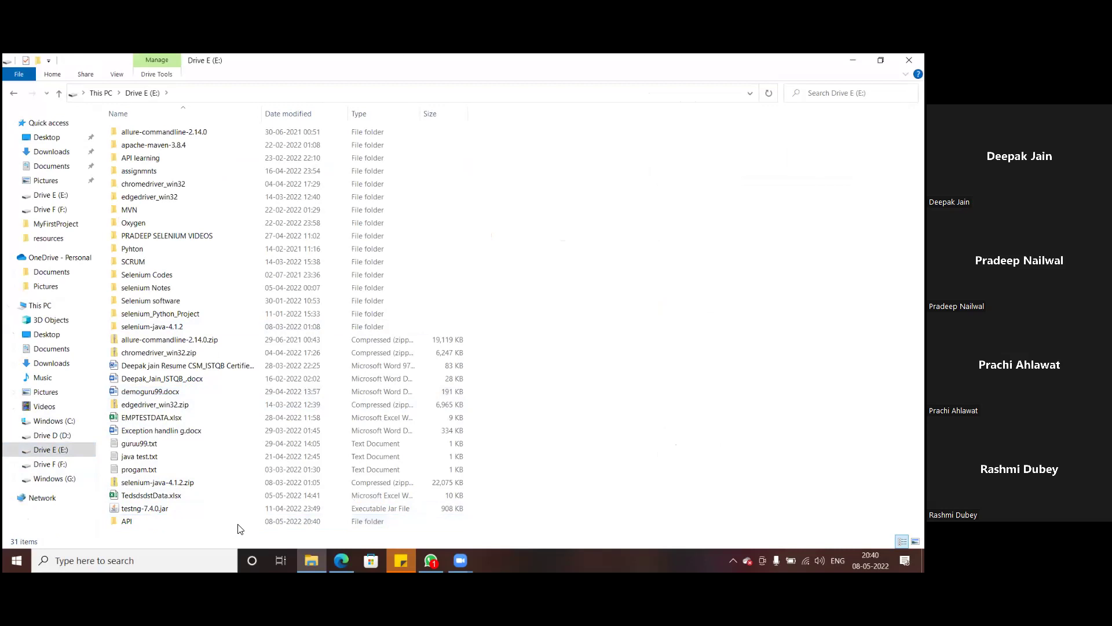
- Paste soapui-pro-5.1.1.jar into the API folder and return to the browser
double_click(162, 522)
key("ctrl+v")
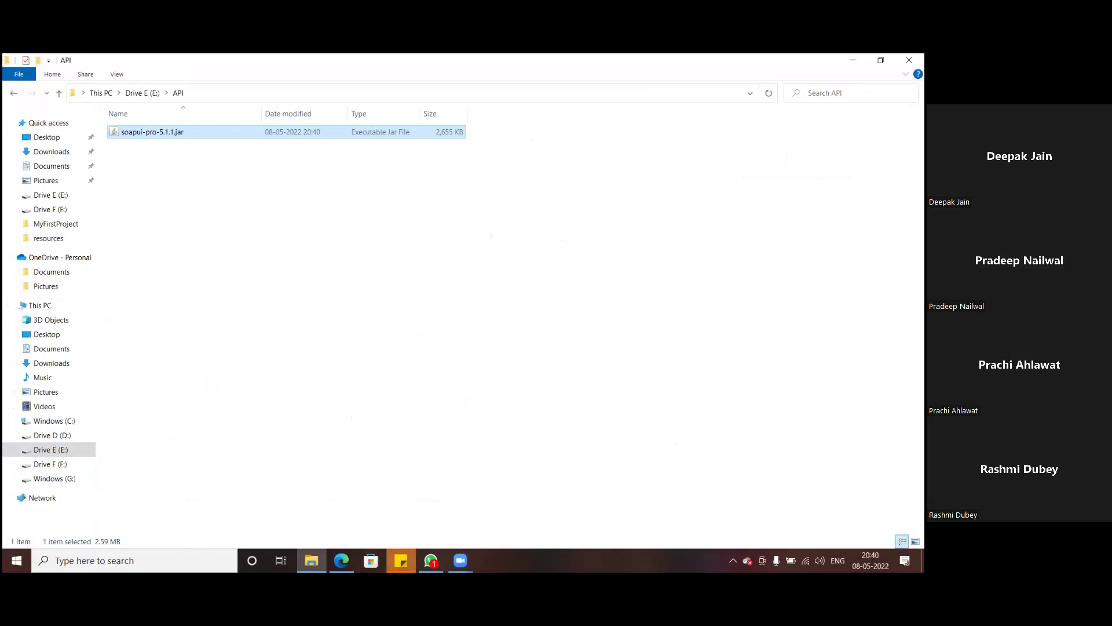
key("alt+Tab")
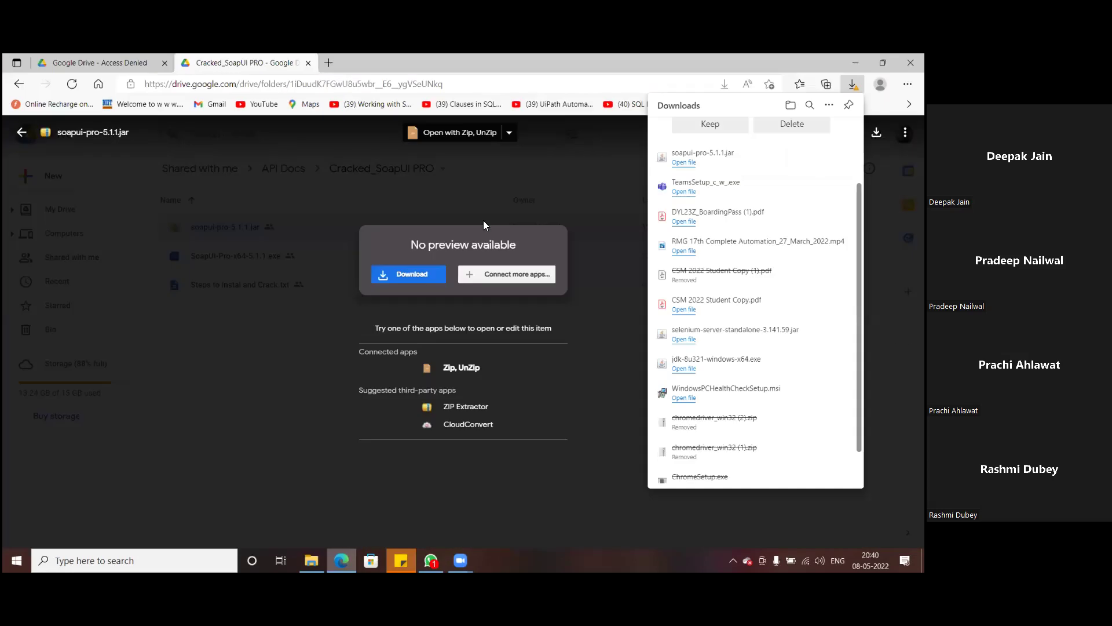
- Close the jar preview, go back to API Docs, and download netbeans-8.2-windows.exe
left_click(165, 148)
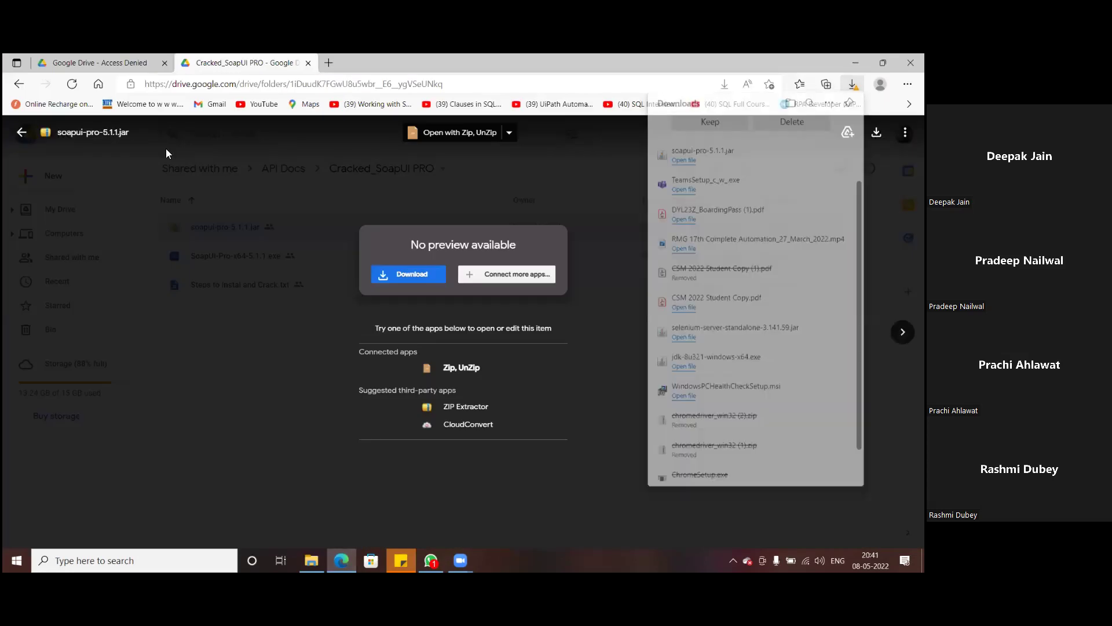
left_click(165, 148)
left_click(18, 84)
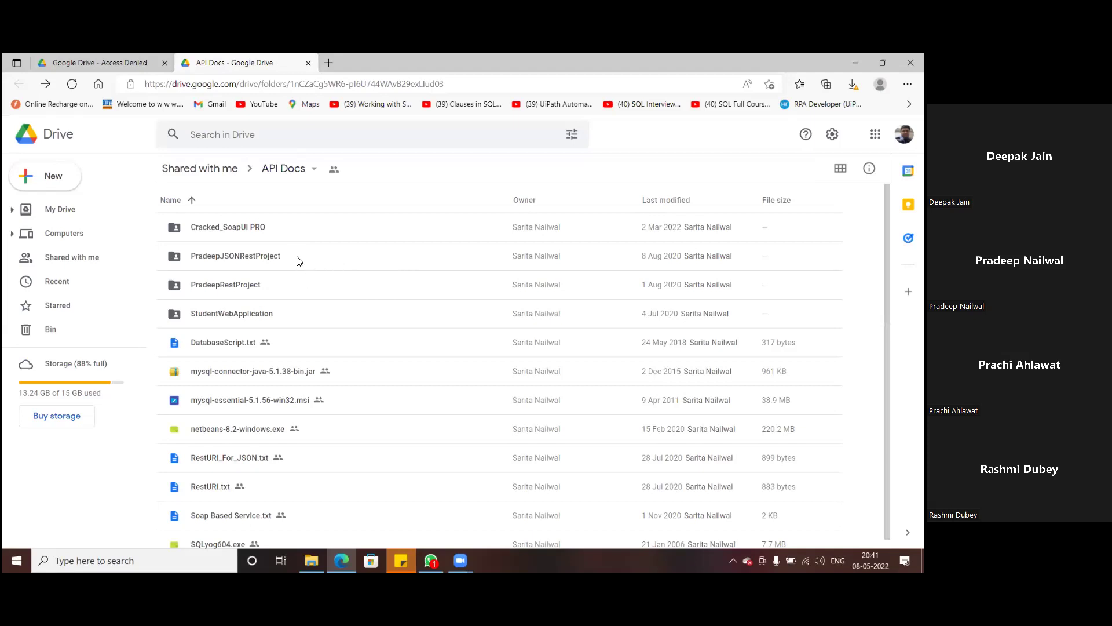
scroll(296, 261, "down", 1)
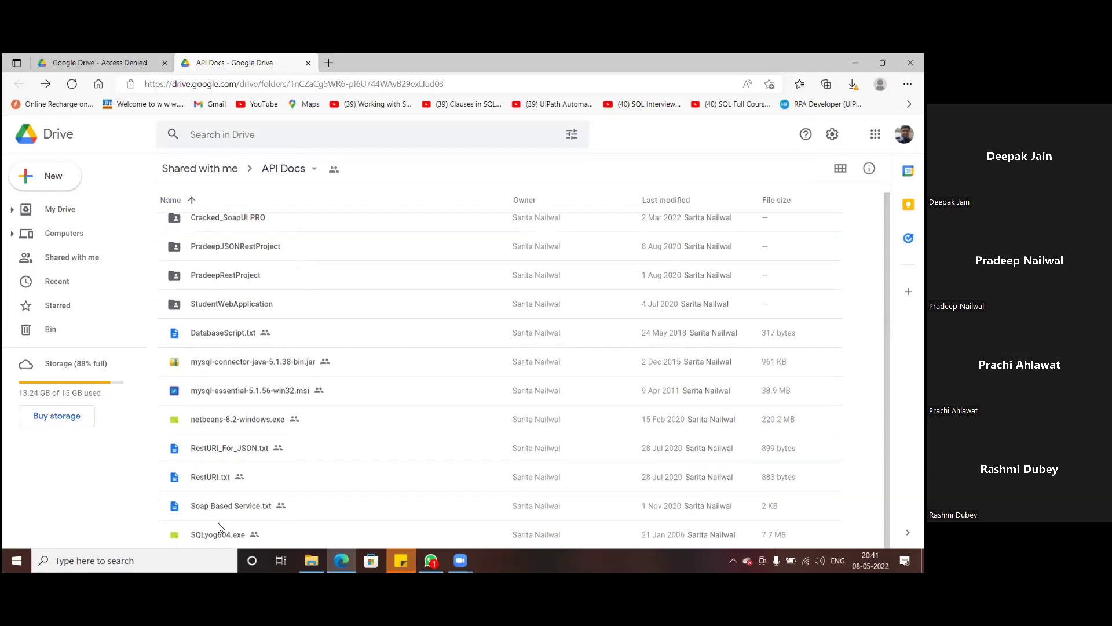
double_click(226, 420)
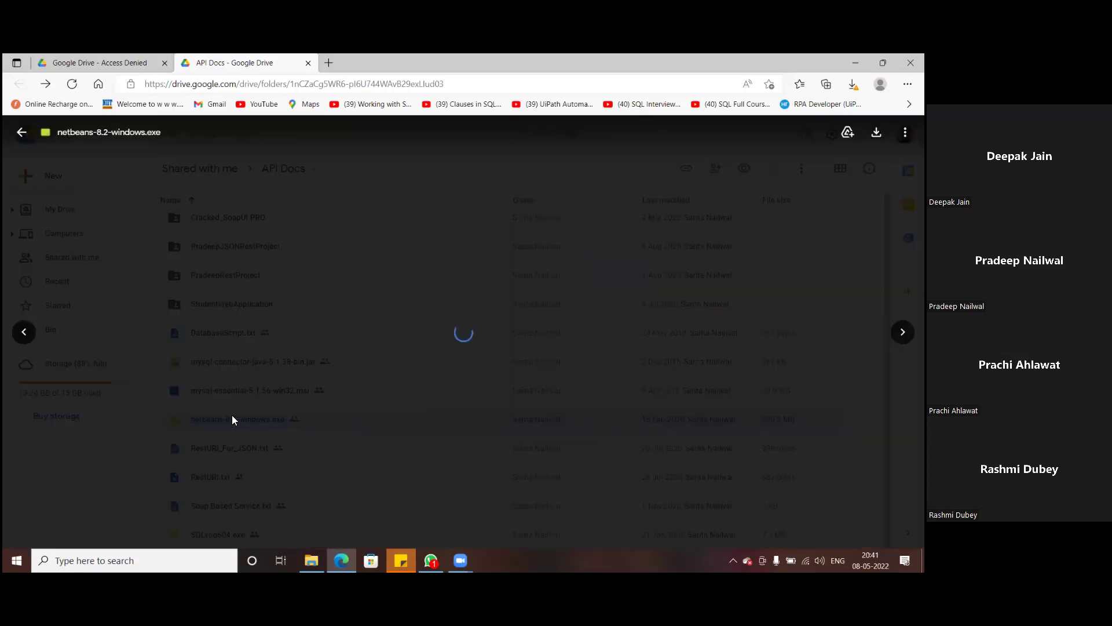
left_click(876, 132)
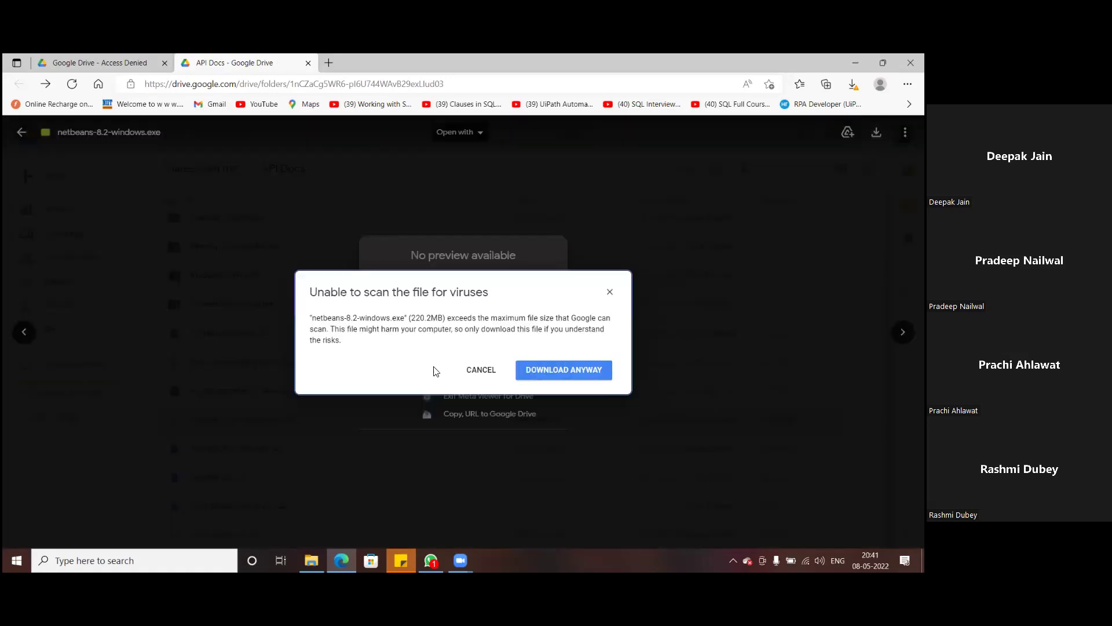
- Choose Download anyway to bypass the virus-scan warning for netbeans-8.2-windows.exe
left_click(567, 372)
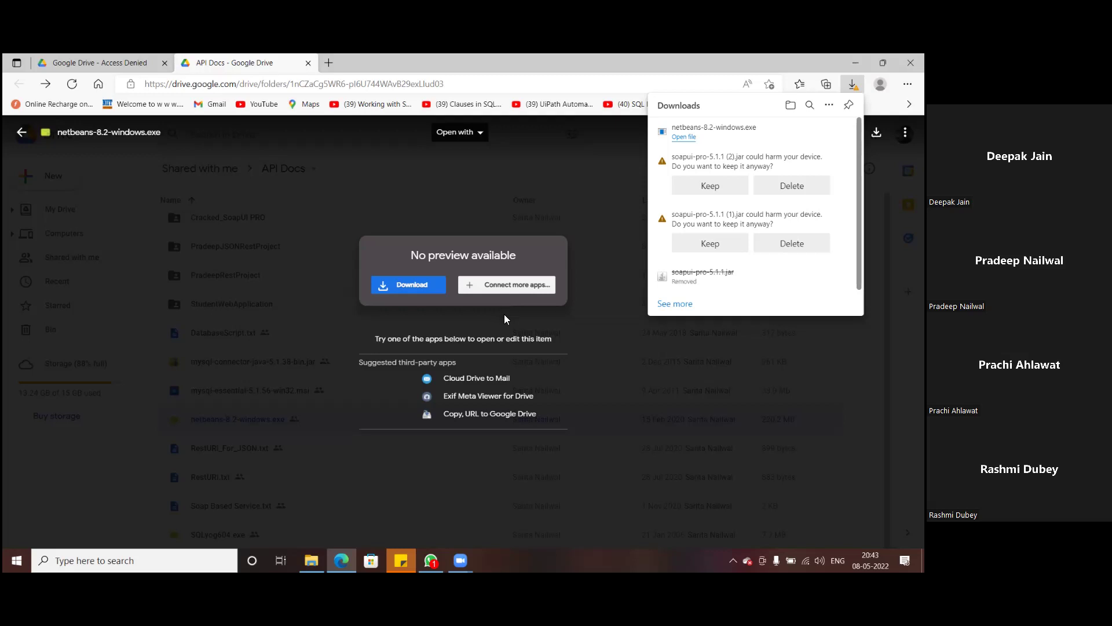
- Launch the NetBeans setup and move netbeans-8.2-windows.exe from Downloads into Drive E's API folder
left_click(683, 137)
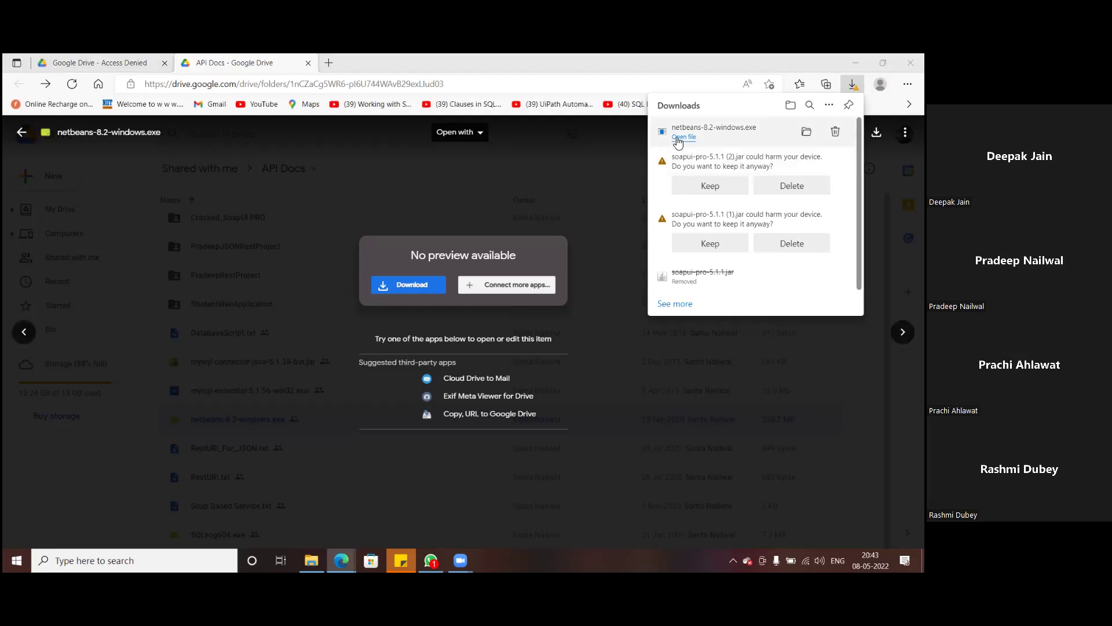
left_click(686, 139)
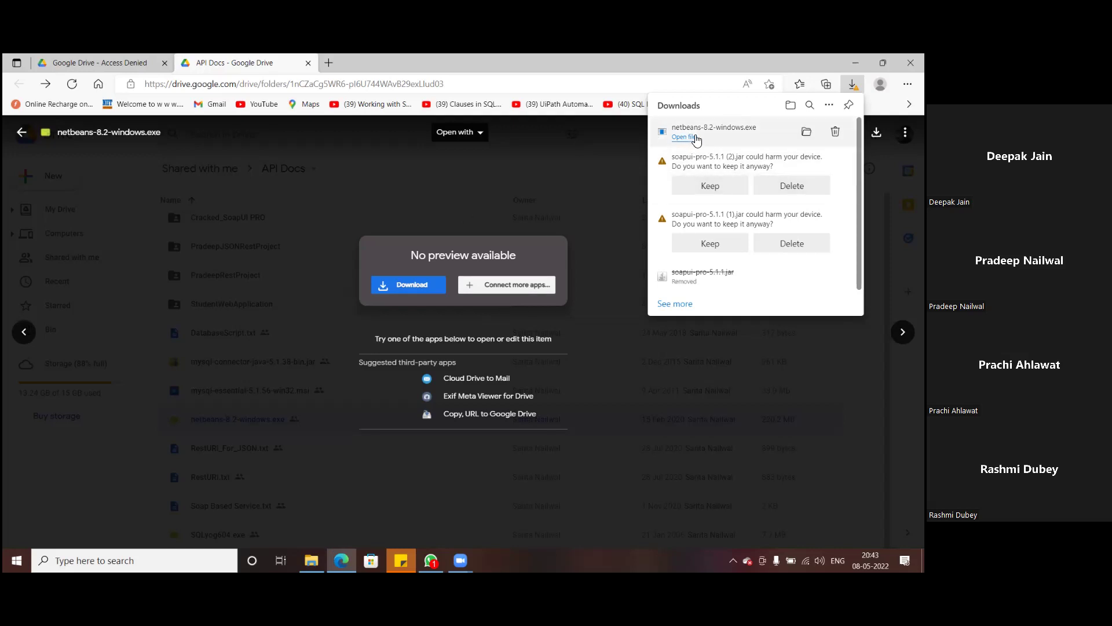
left_click(311, 560)
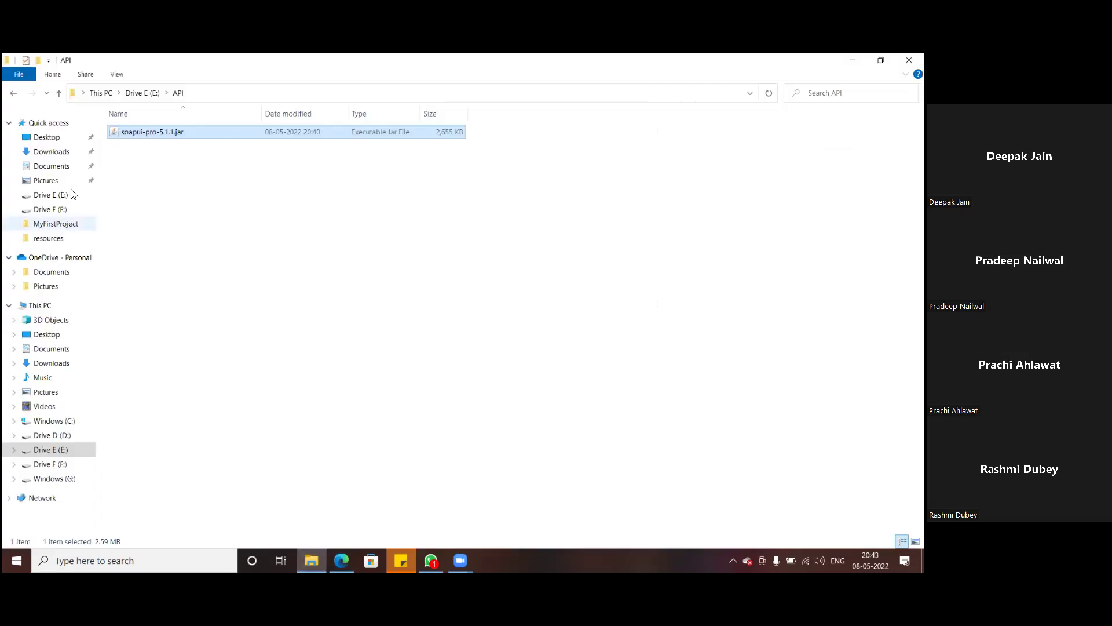
left_click(51, 153)
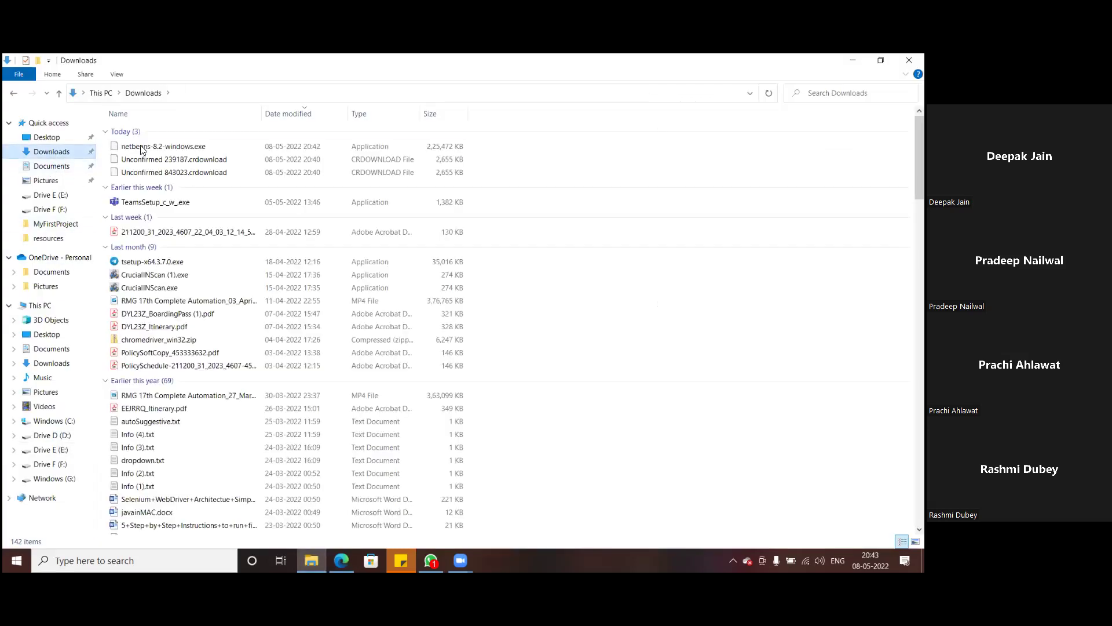
left_click(147, 147)
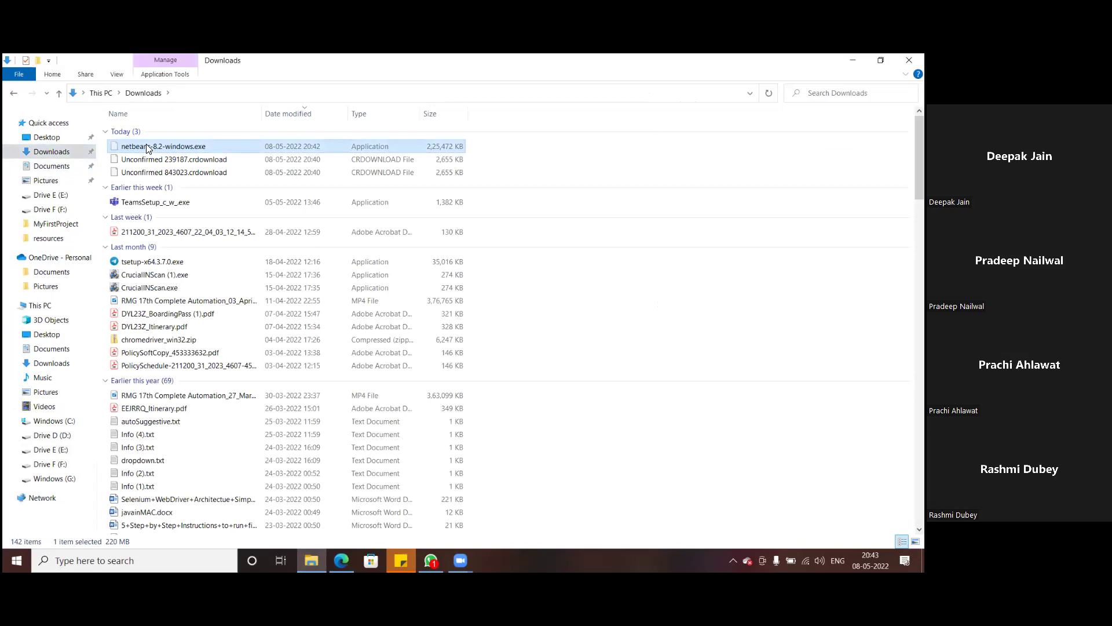
left_click(45, 451)
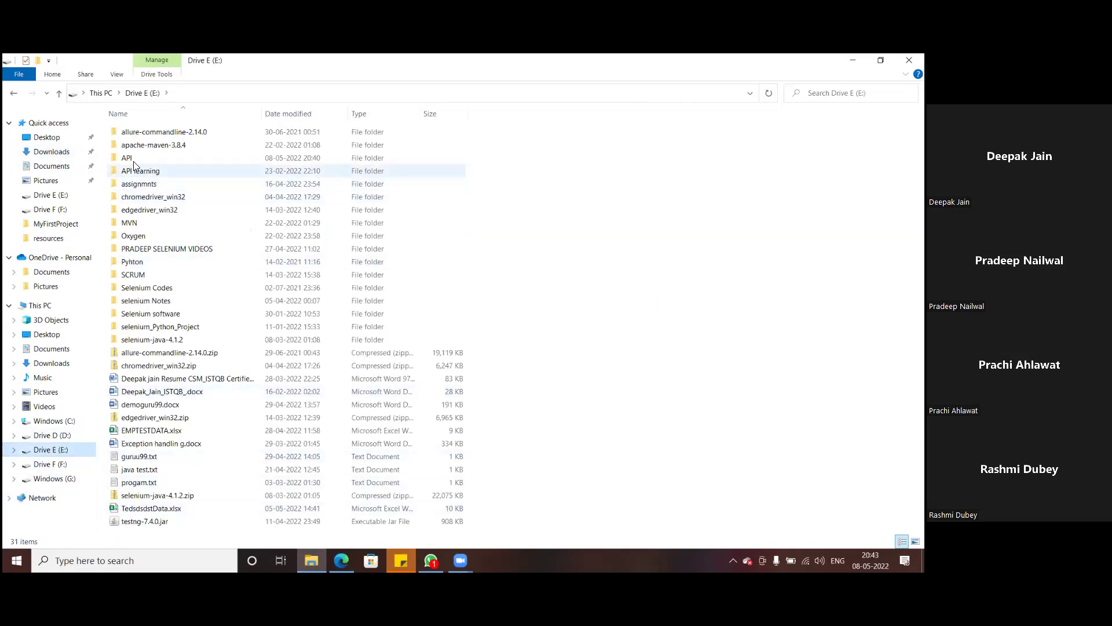
double_click(136, 159)
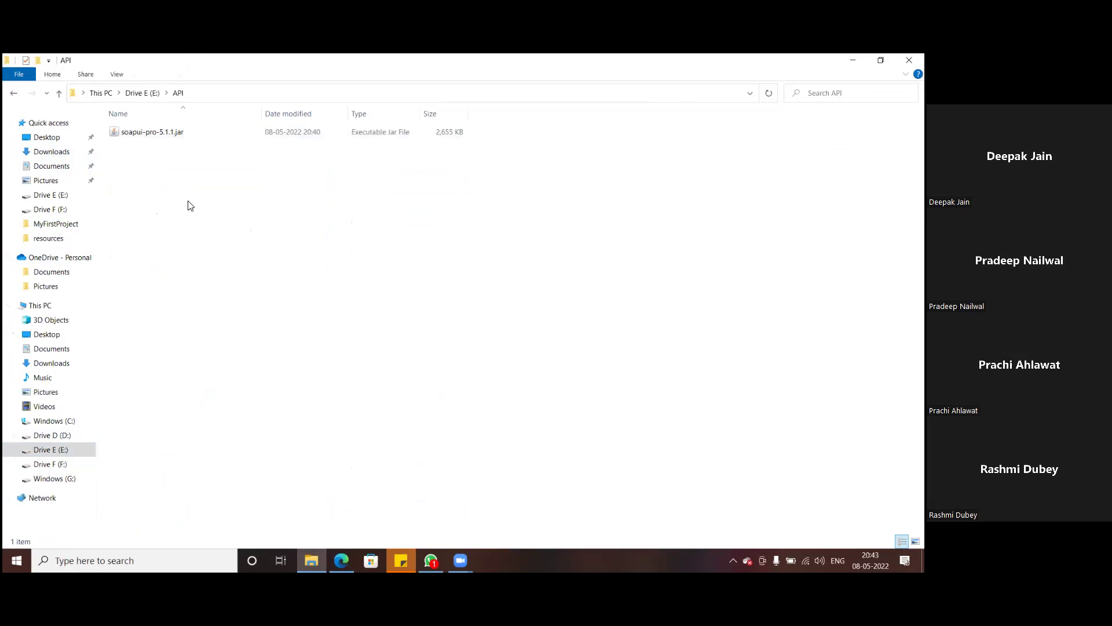
key("ctrl+v")
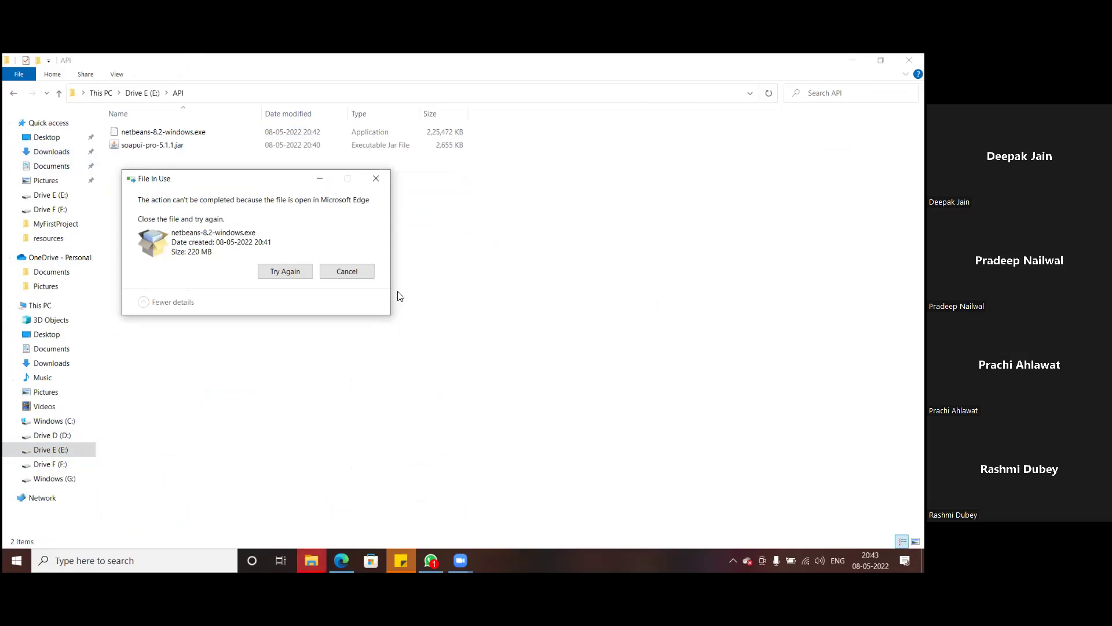
- Retry the move of the NetBeans setup file blocked by the File In Use dialog
left_click(283, 276)
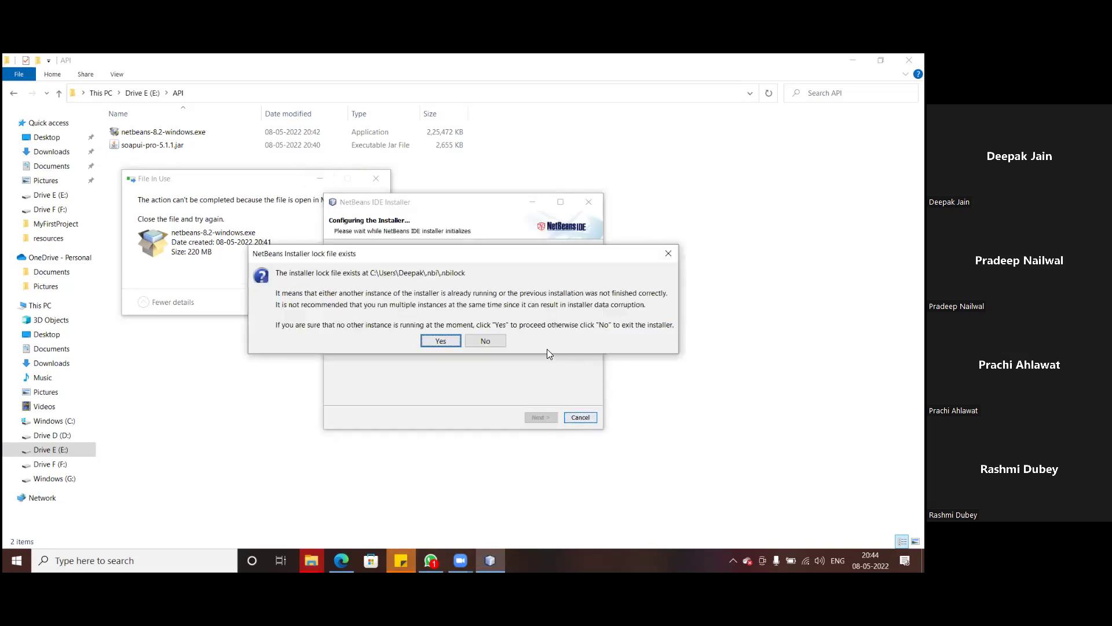
- Decline proceeding past the NetBeans installer lock-file warning
left_click(497, 345)
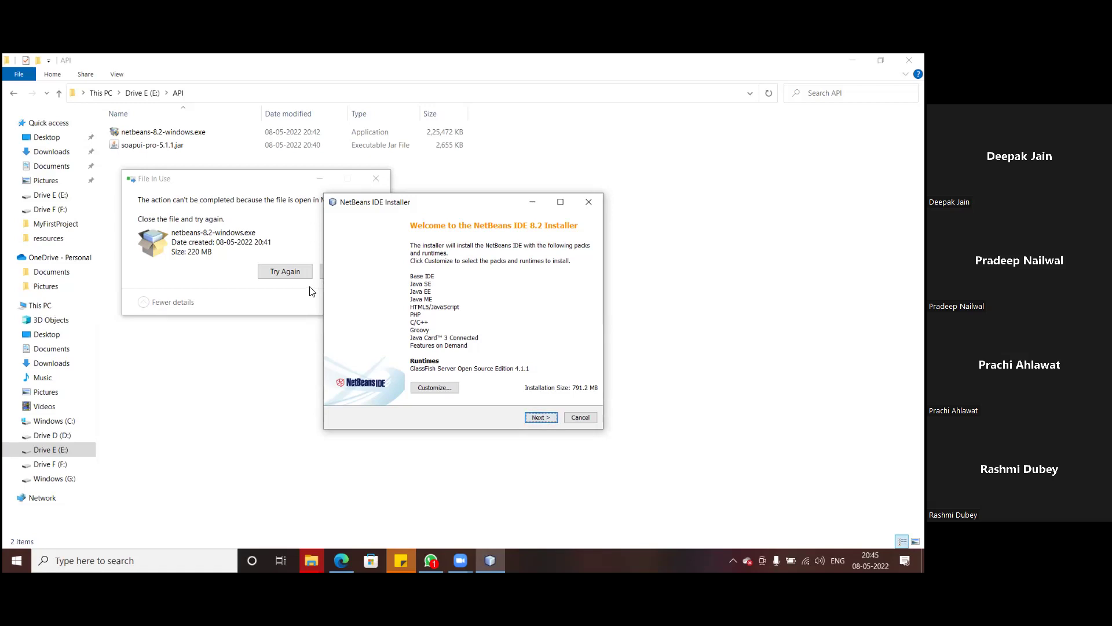
- Accept the license, keep default NetBeans and GlassFish 4.1.1 folders, and start installing
left_click(541, 418)
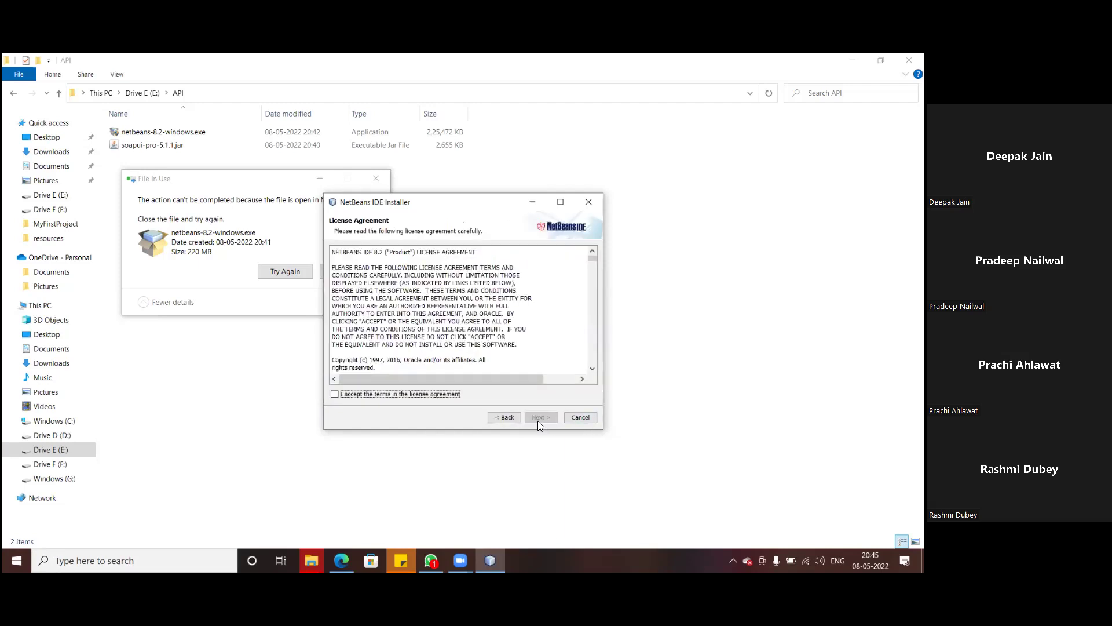
left_click(357, 397)
left_click(533, 417)
left_click(533, 417)
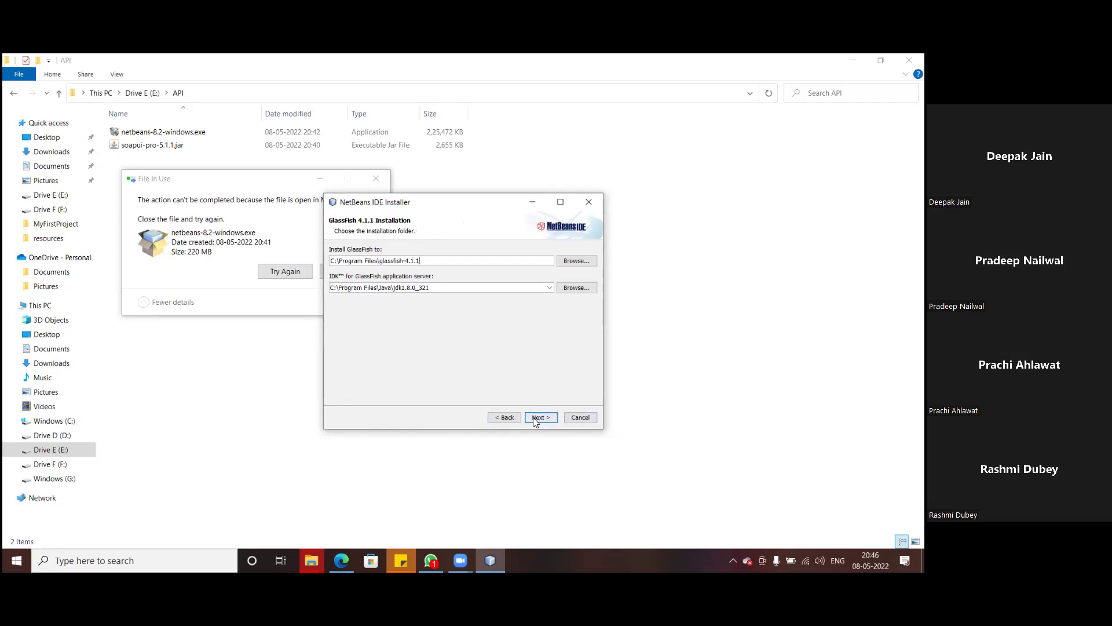
left_click(533, 418)
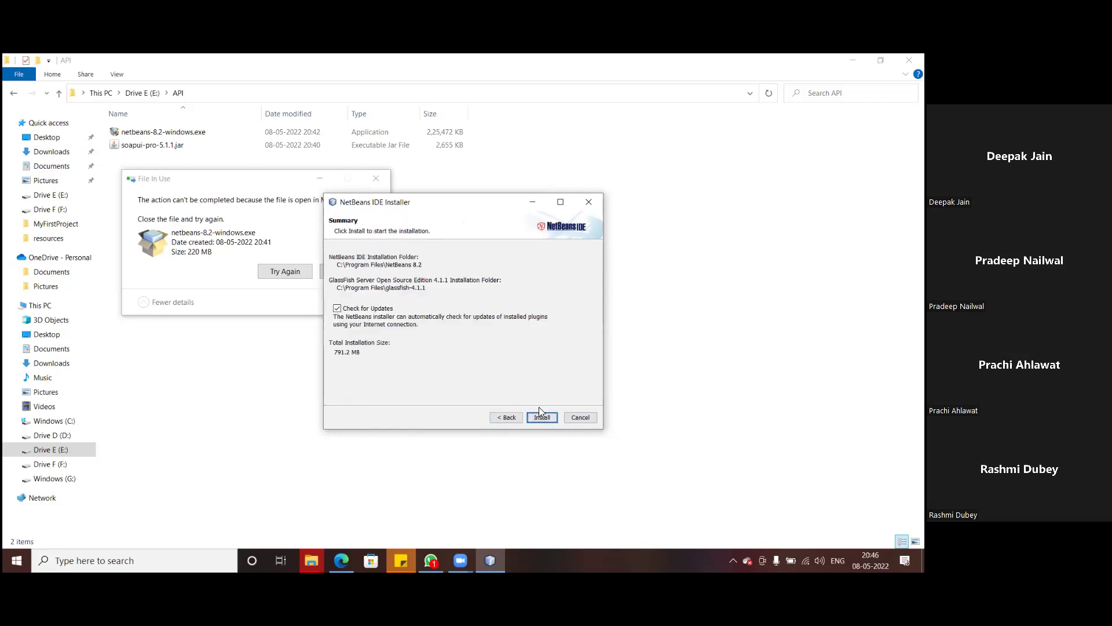
left_click(541, 415)
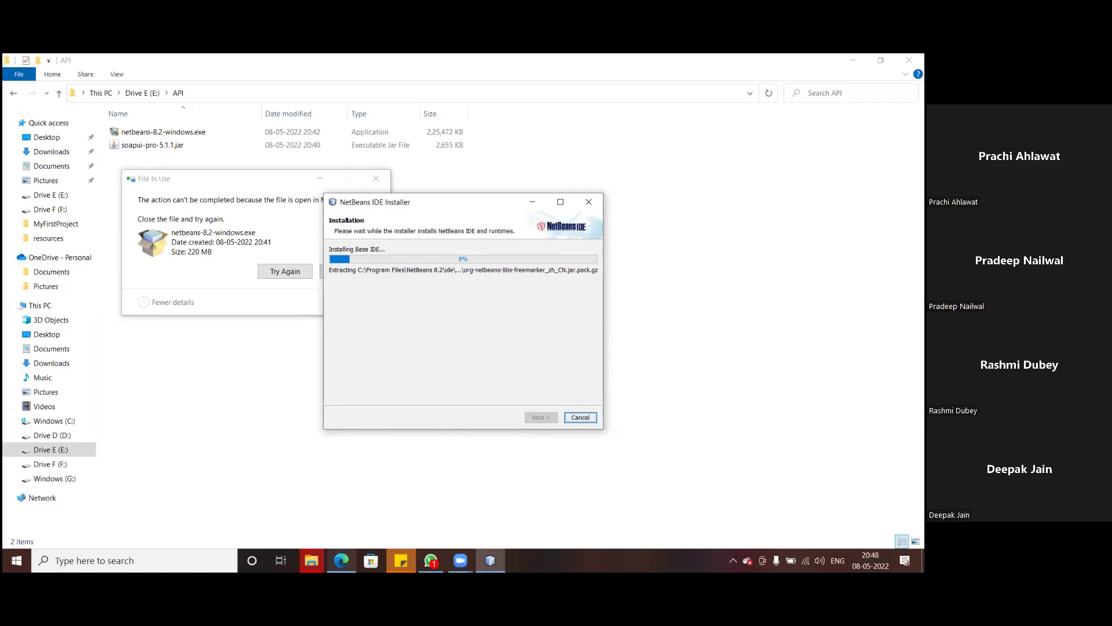
- Switch to Edge and close the NetBeans file preview to view the API Docs listing
left_click(341, 560)
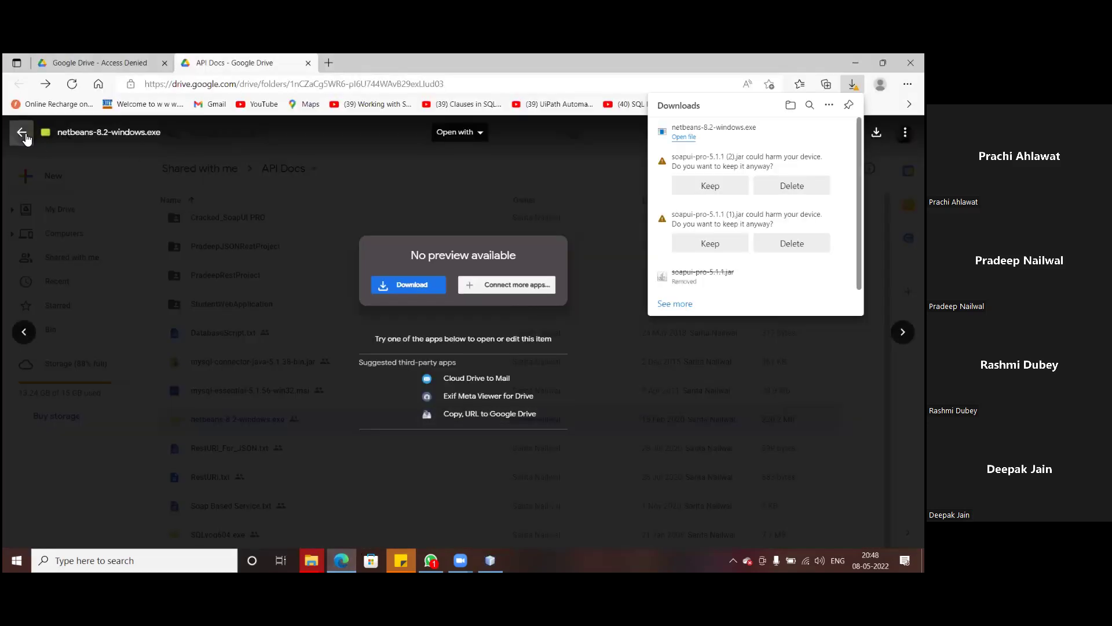
left_click(23, 134)
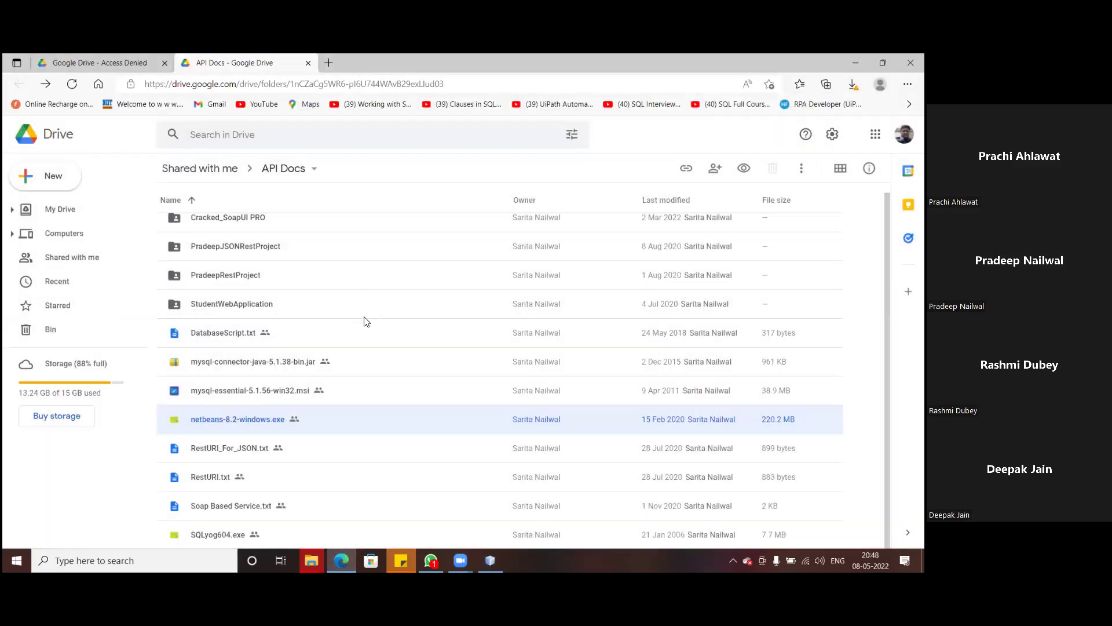
scroll(374, 350, "up", 1)
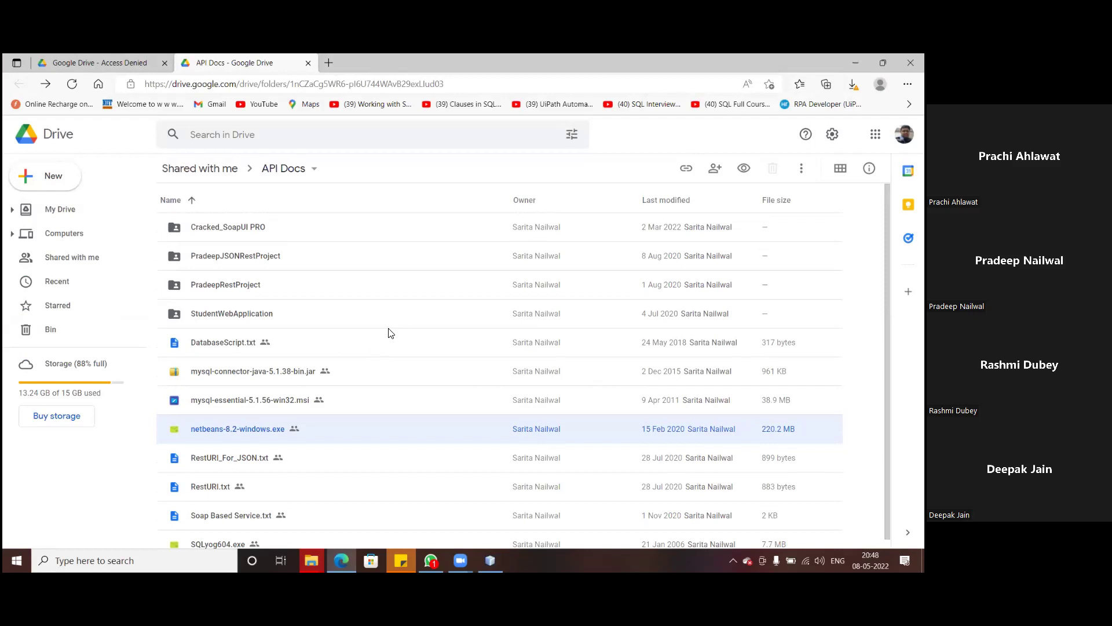
scroll(388, 333, "down", 1)
scroll(388, 333, "up", 1)
scroll(237, 509, "down", 1)
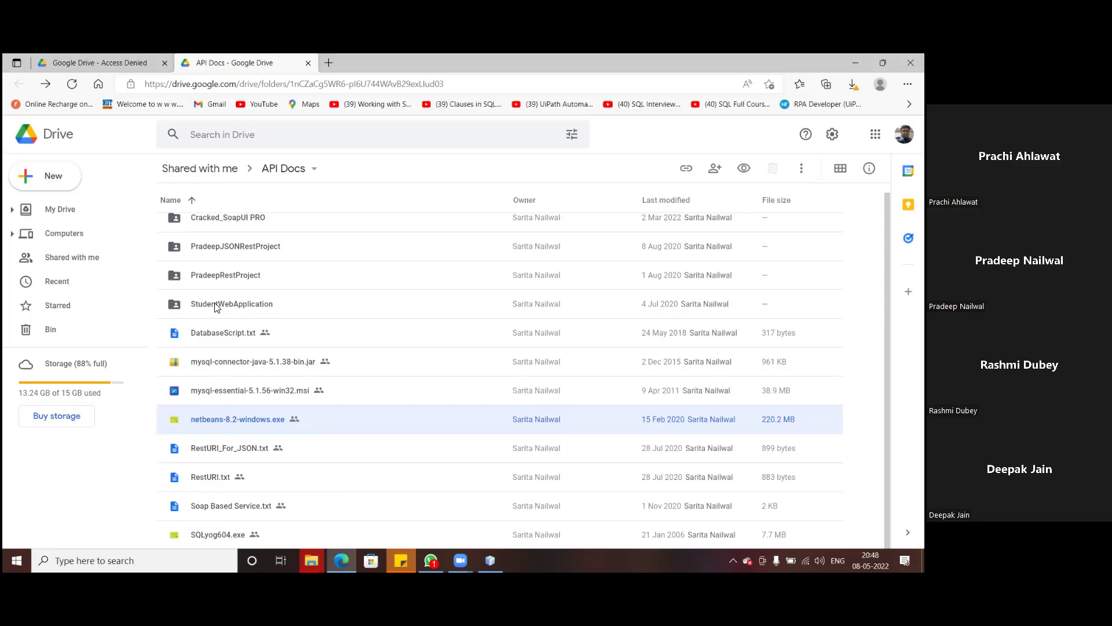
scroll(223, 290, "up", 1)
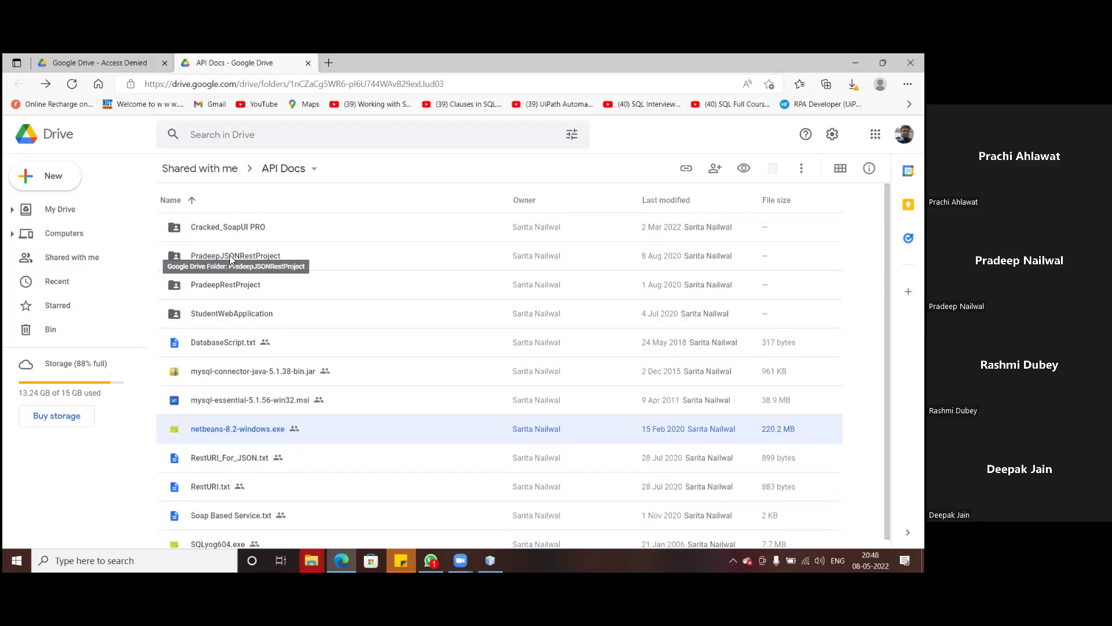
- Look inside PradeepJSONRestProject, then return to API Docs and select that folder
double_click(230, 259)
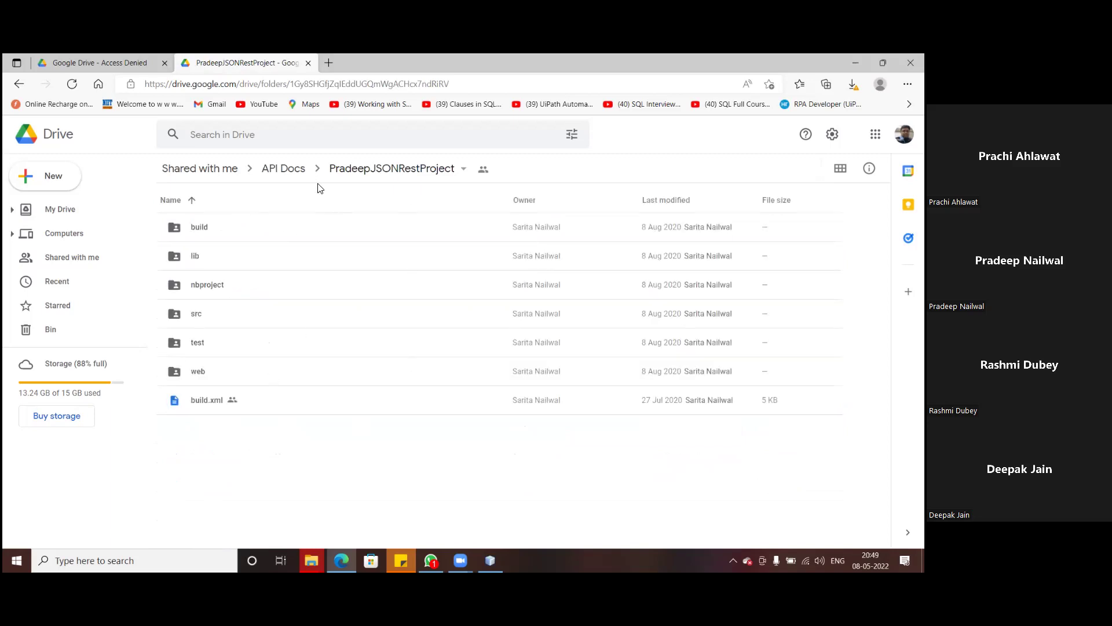
left_click(18, 85)
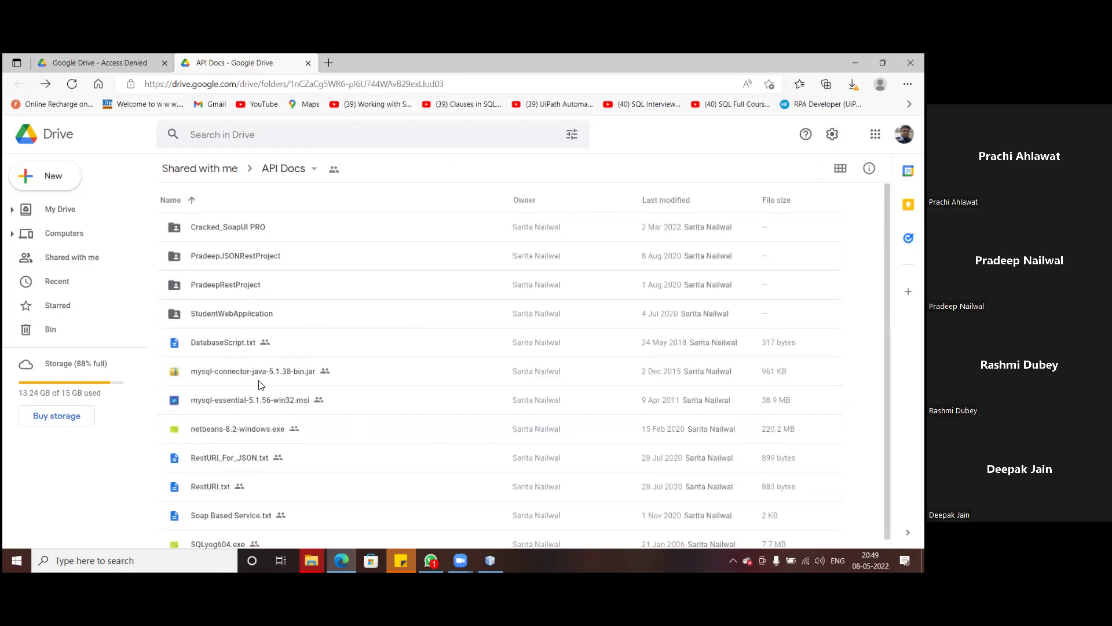
left_click(176, 258)
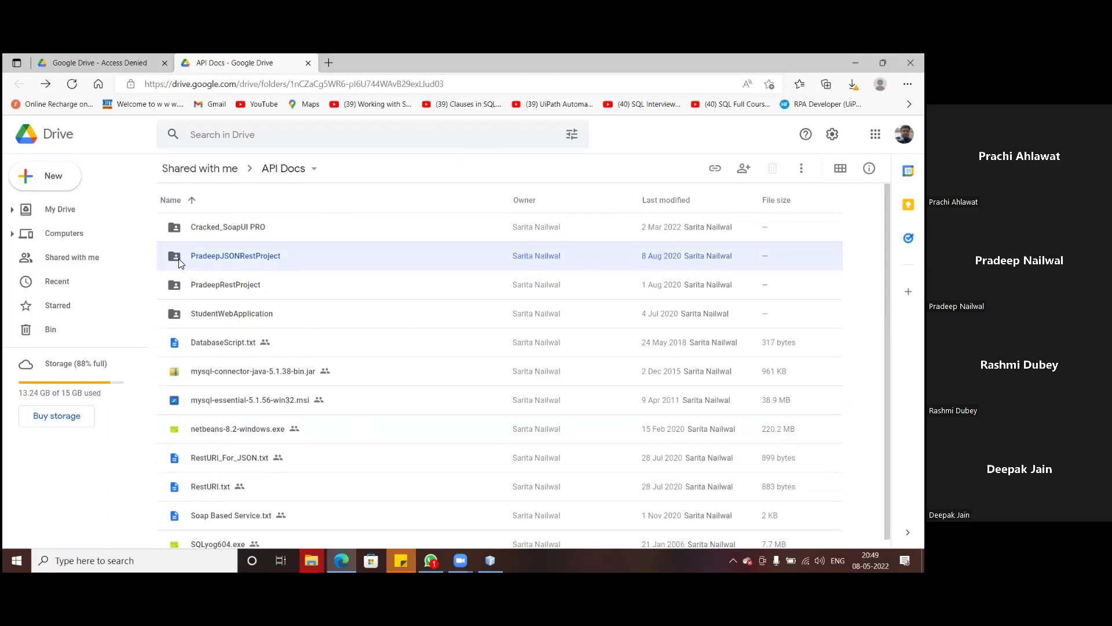
- Download PradeepJSONRestProject, PradeepRestProject, then StudentWebApplication, each via its right-click Download option
right_click(180, 264)
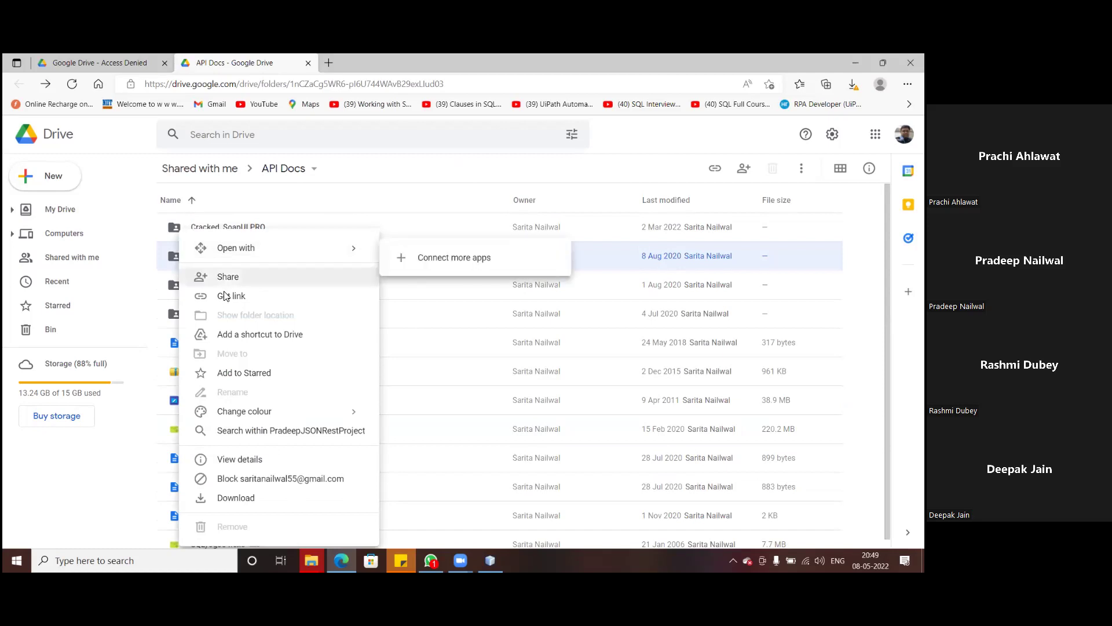
left_click(243, 498)
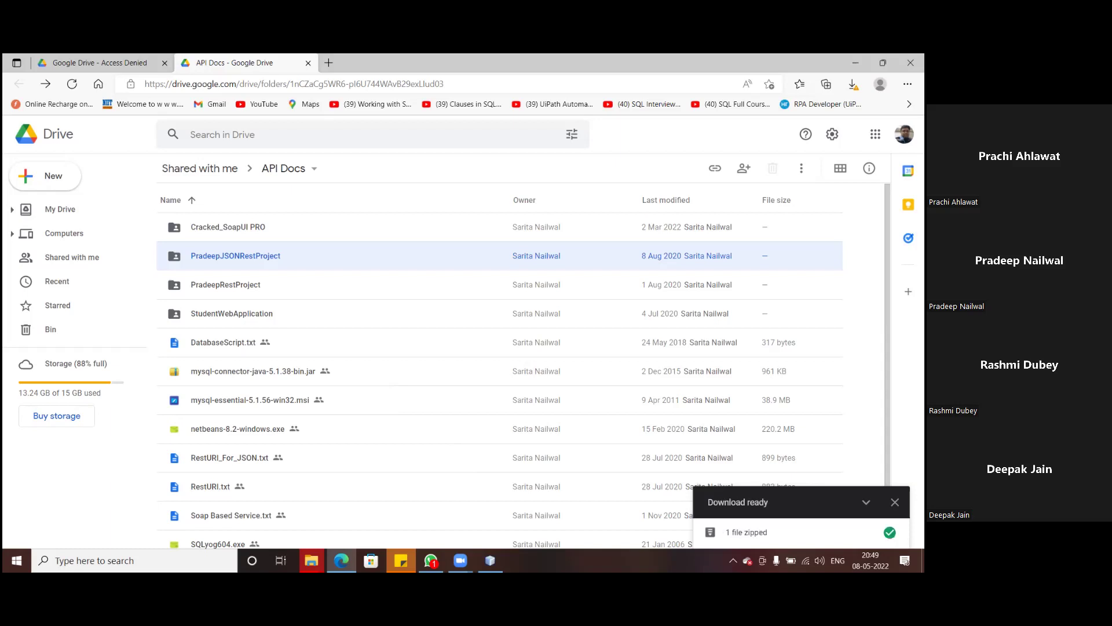
right_click(212, 288)
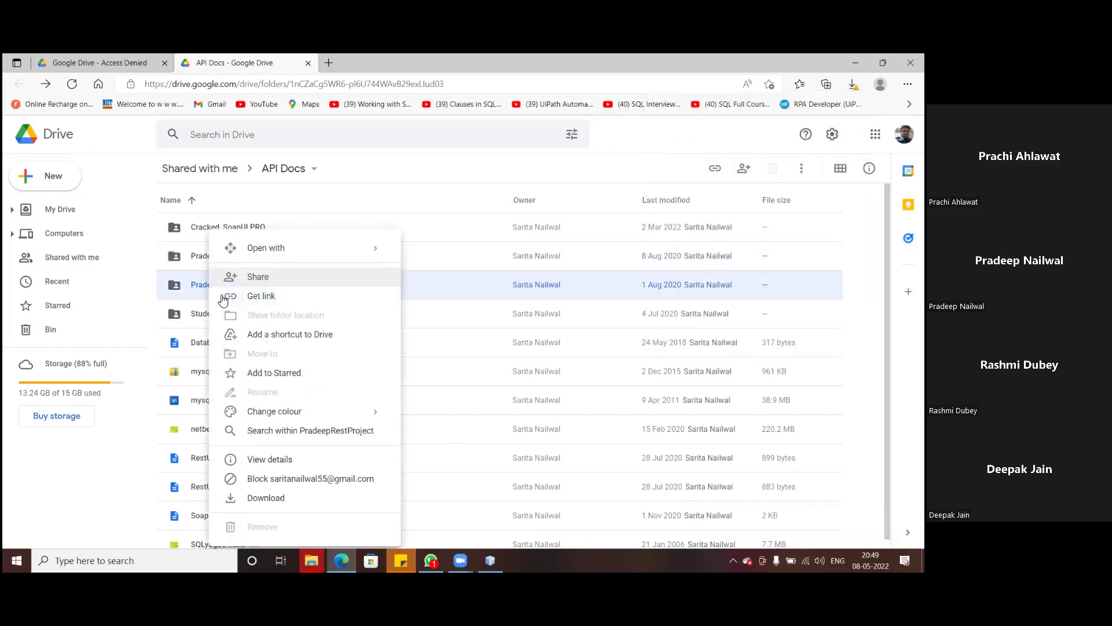
left_click(264, 502)
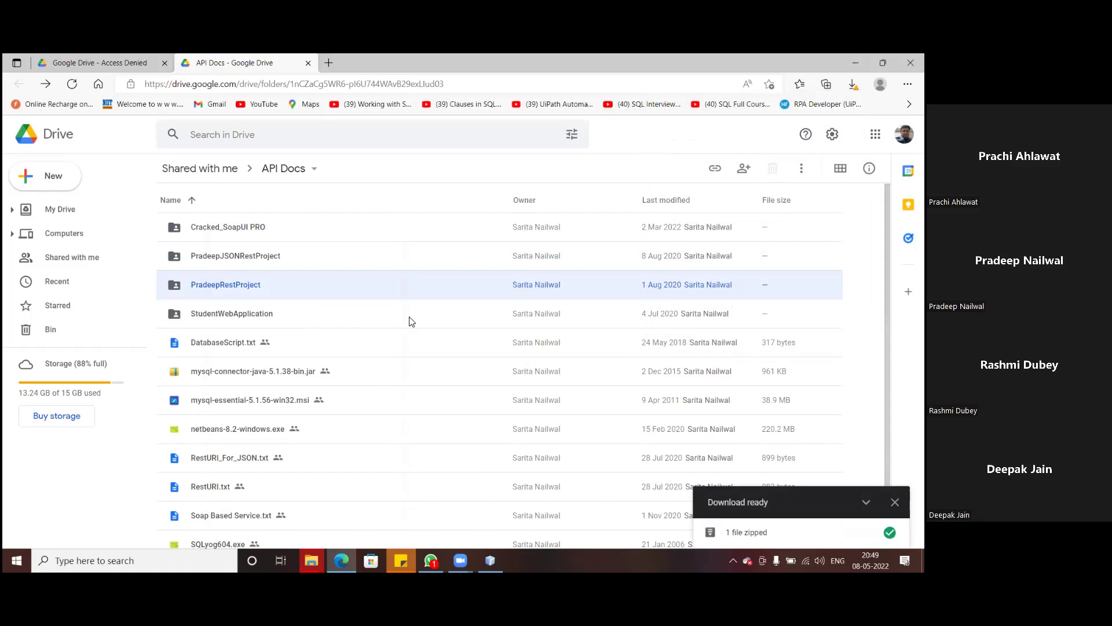
right_click(216, 314)
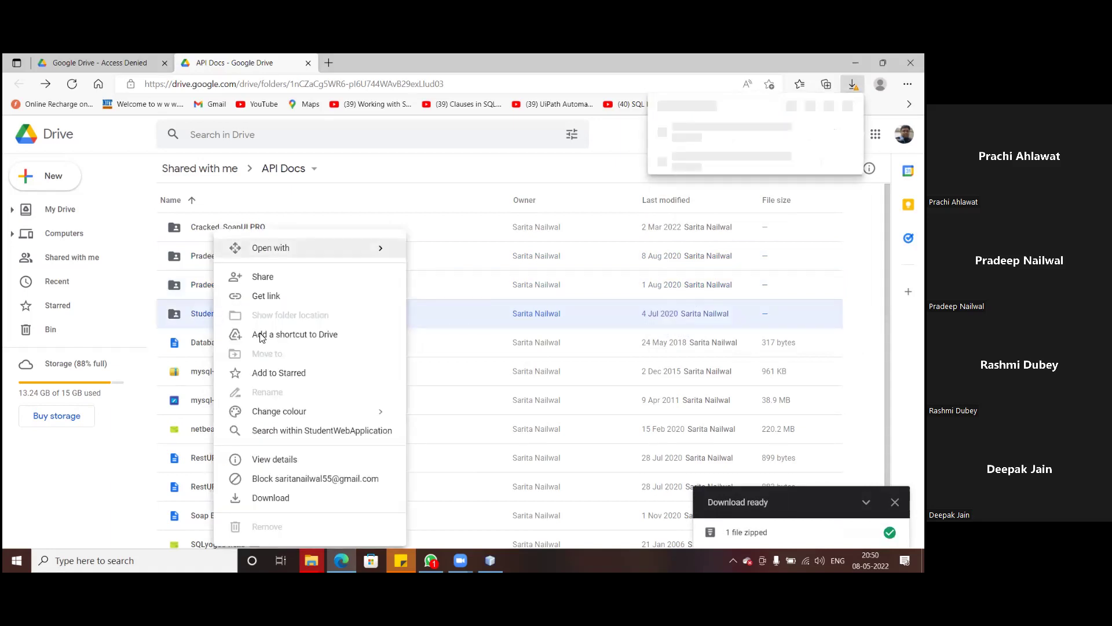
left_click(272, 498)
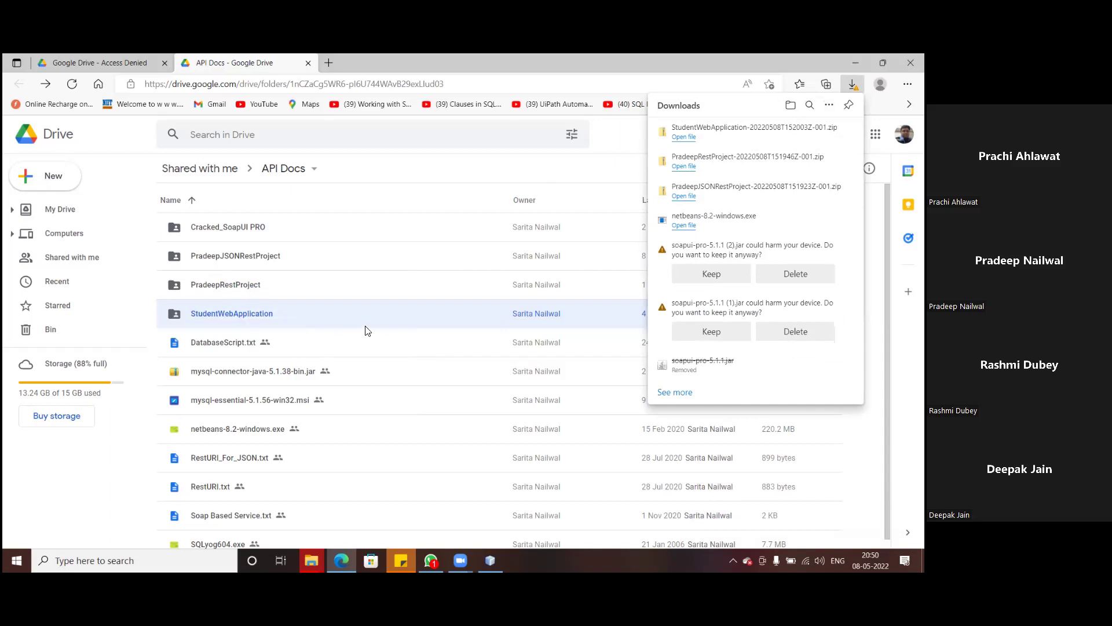
- Check the NetBeans installer's progress, then minimize it and scroll back to the API Docs file list
left_click(490, 560)
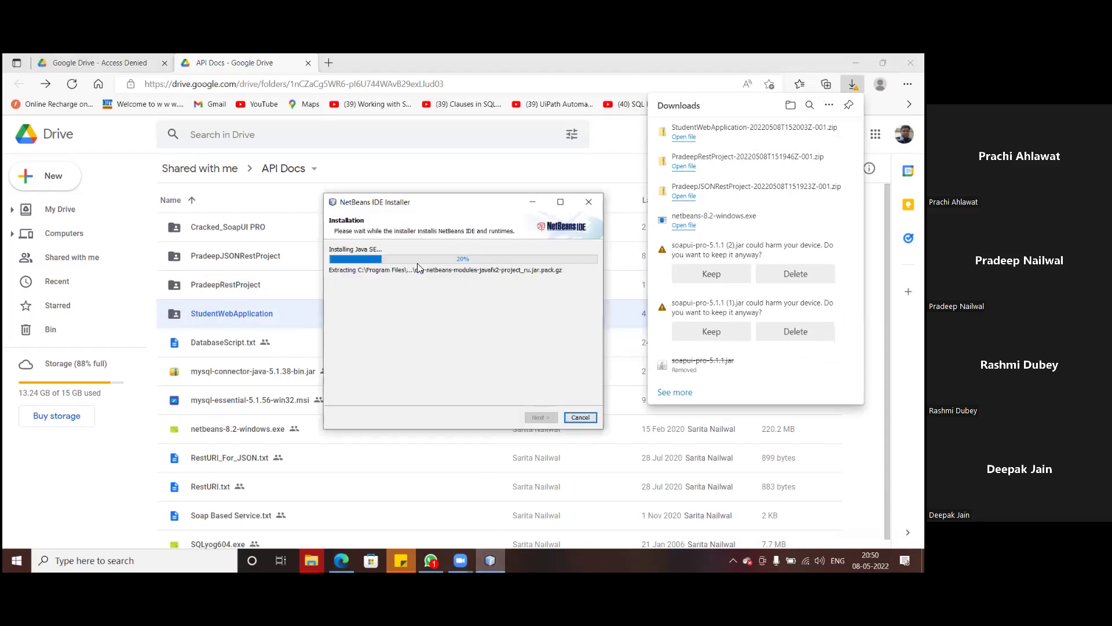
left_click(533, 203)
scroll(258, 387, "down", 1)
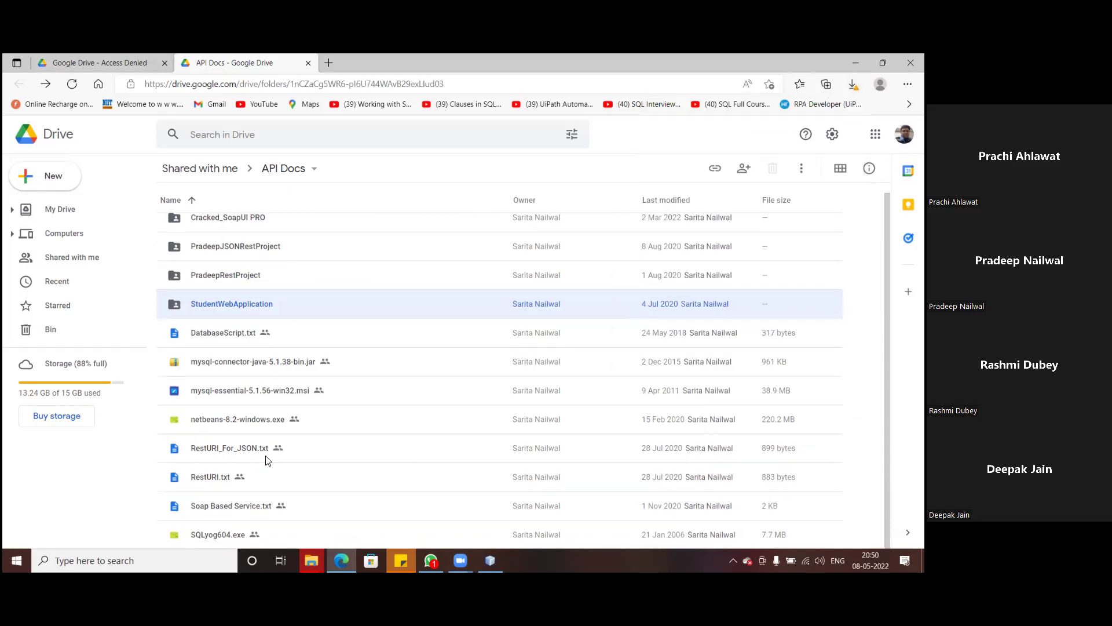
- Download DatabaseScript.txt and mysql-connector-java-5.1.38-bin.jar, keeping the flagged jar
right_click(203, 335)
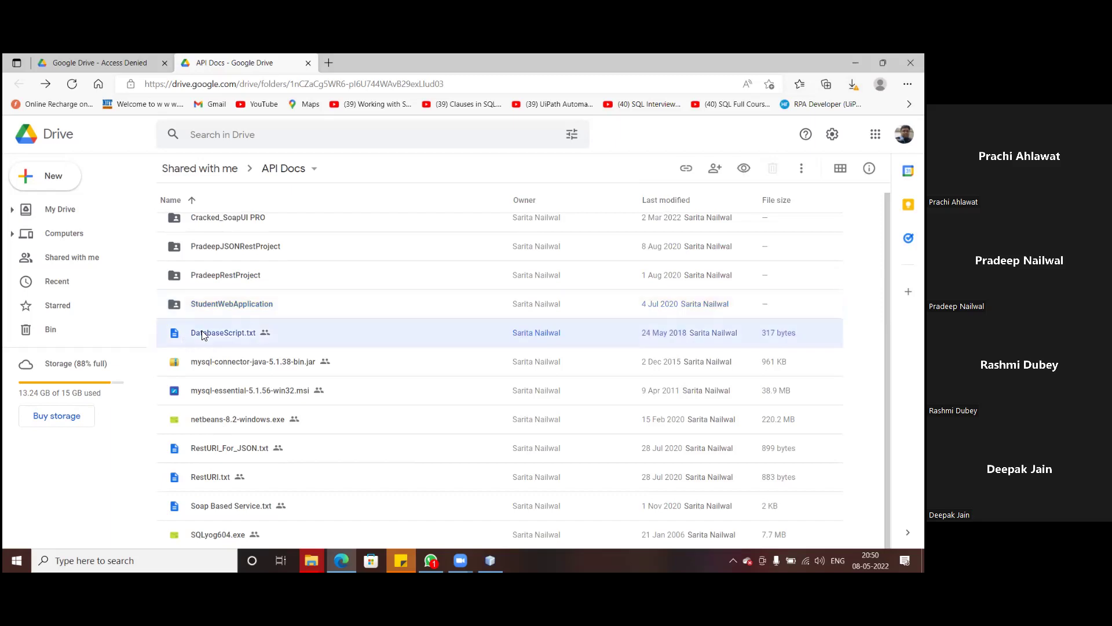
left_click(447, 330)
right_click(209, 333)
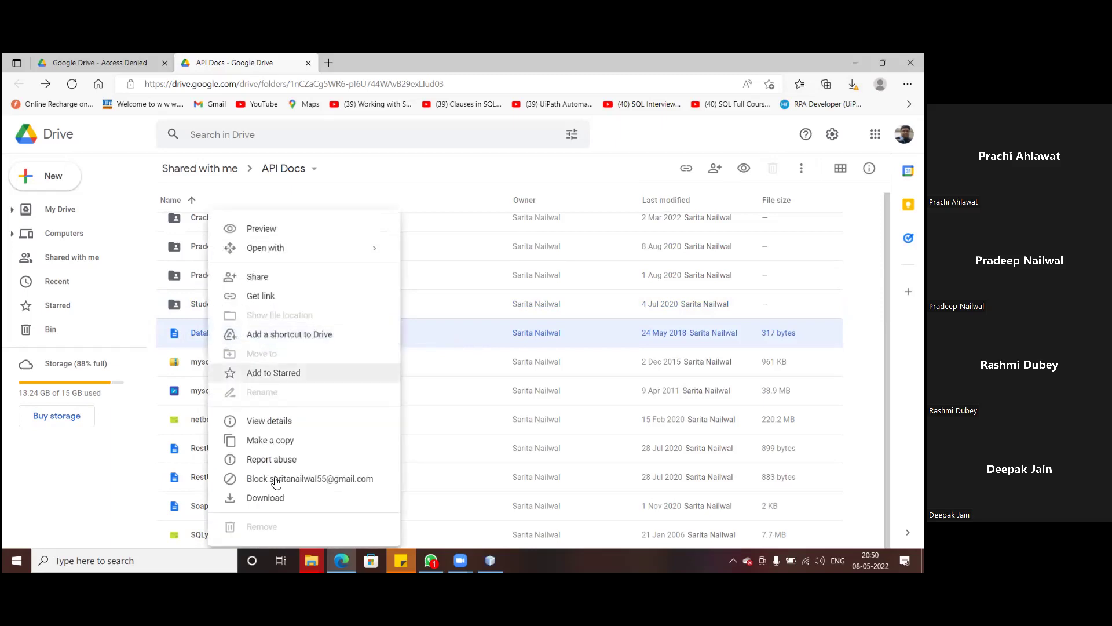
left_click(271, 499)
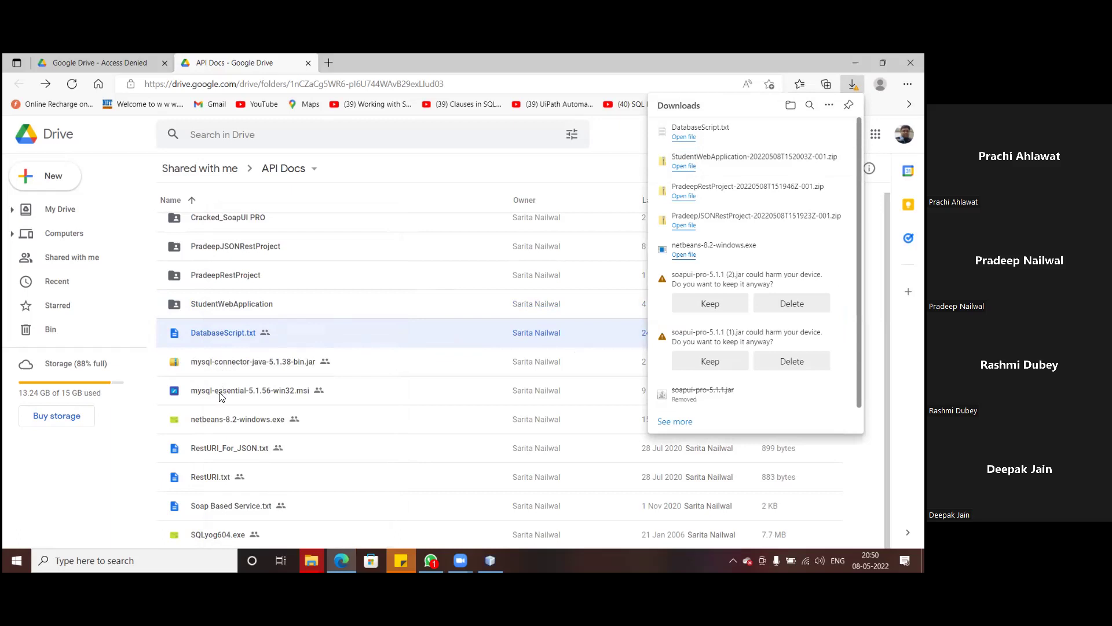
right_click(233, 362)
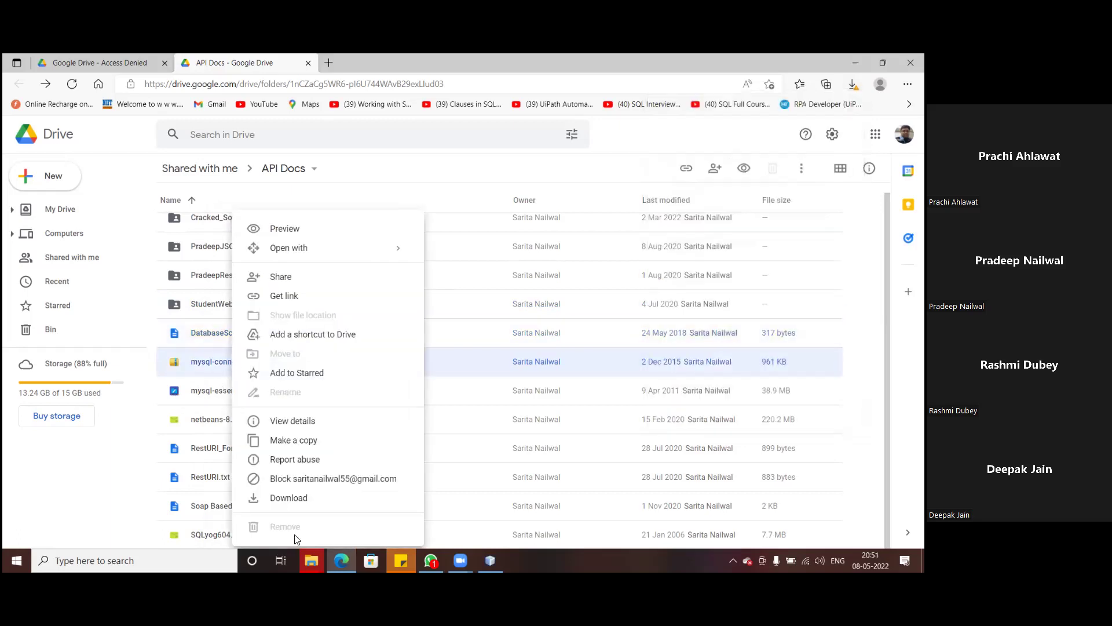
left_click(288, 499)
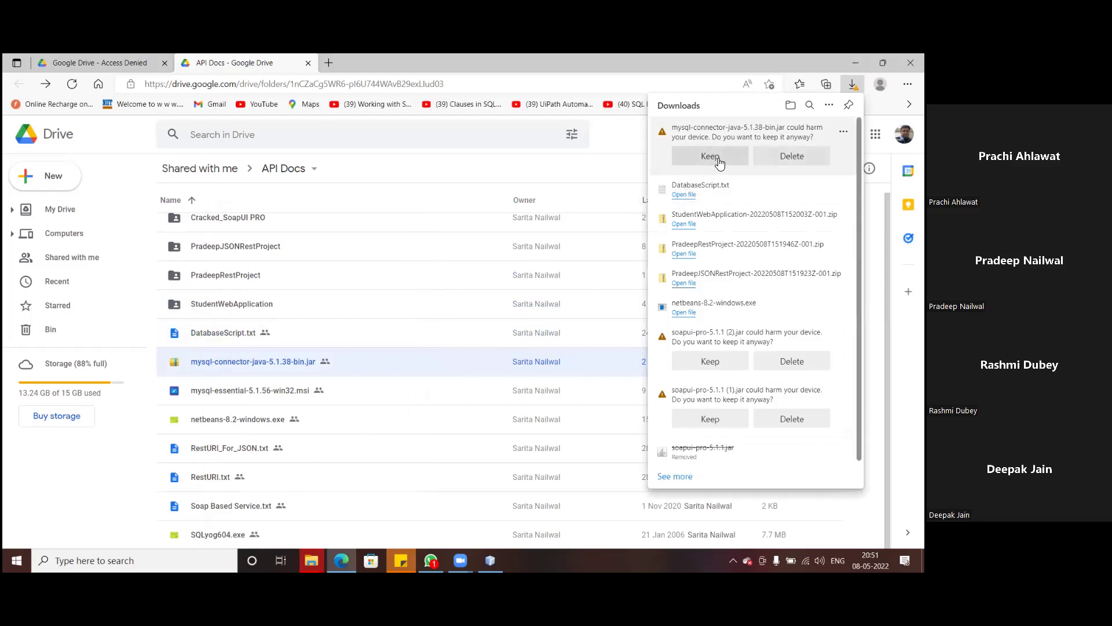
left_click(719, 163)
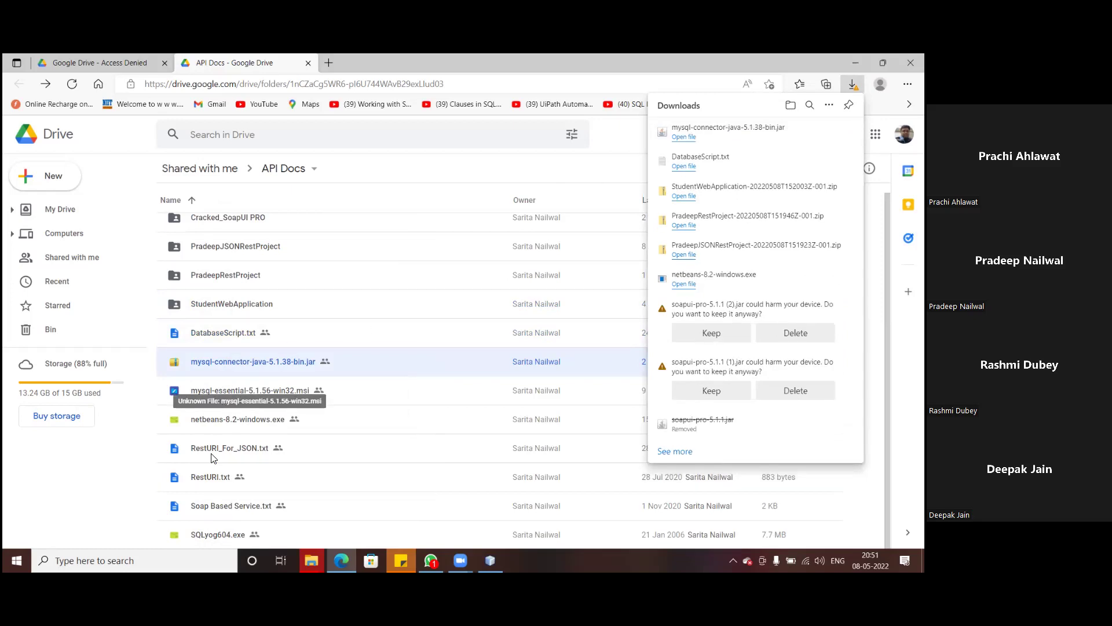
- Download mysql-essential-5.1.56-win32.msi and RestURI_For_JSON.txt, skipping the NetBeans installer
right_click(226, 397)
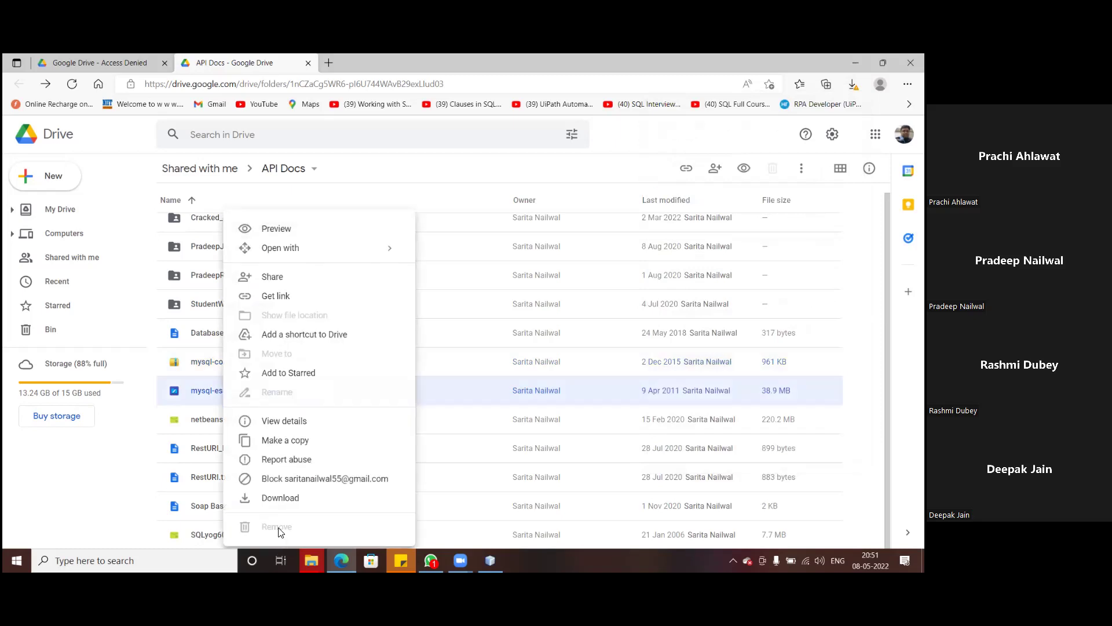
left_click(278, 497)
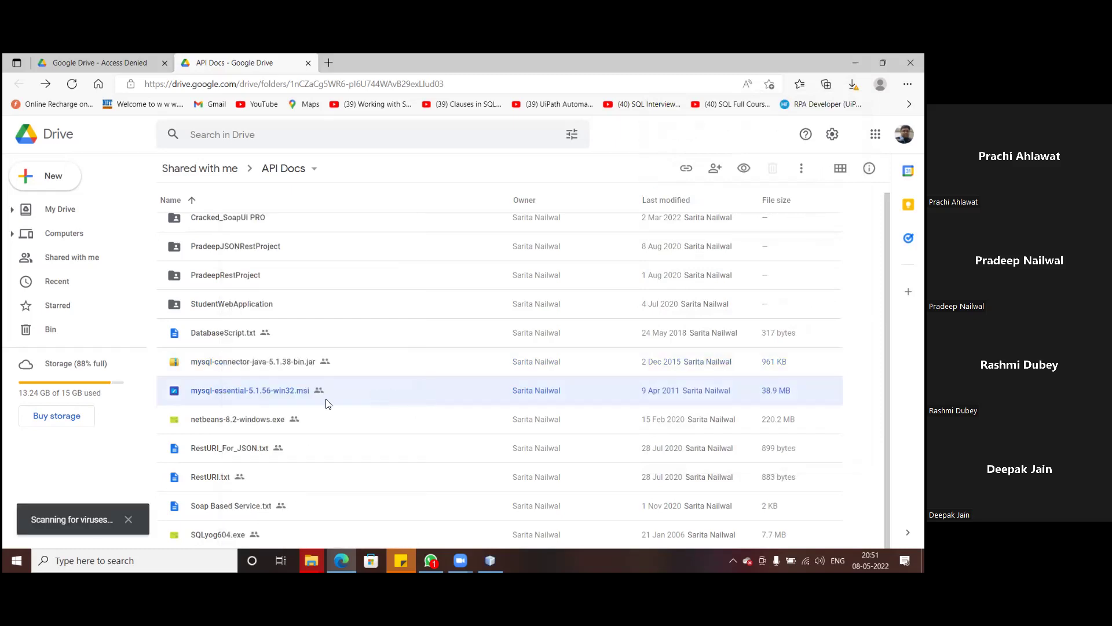
right_click(206, 419)
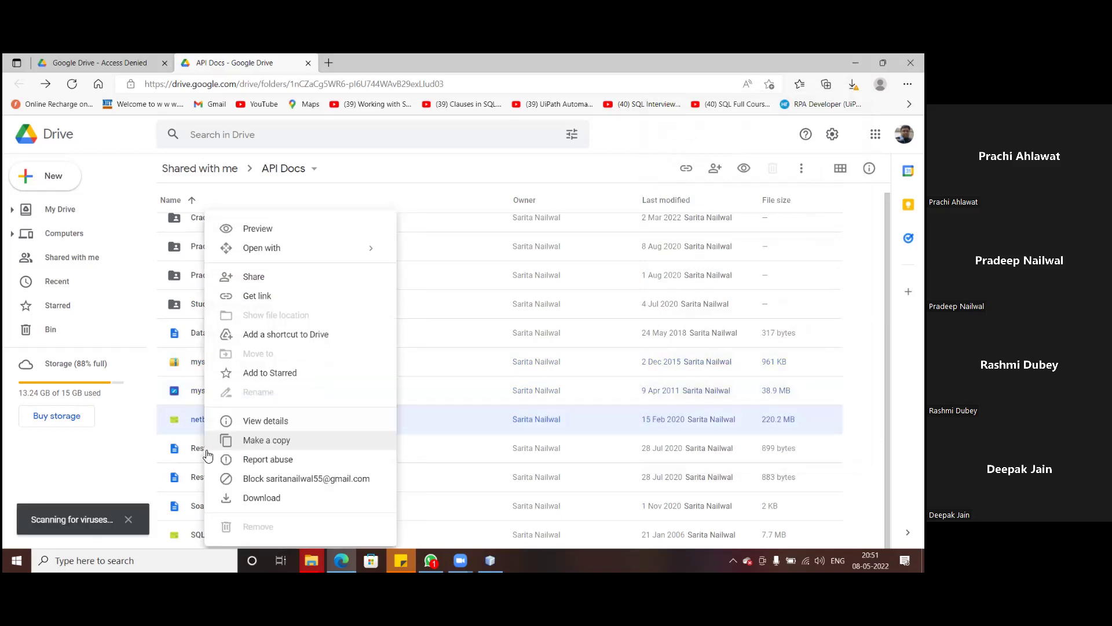
left_click(150, 455)
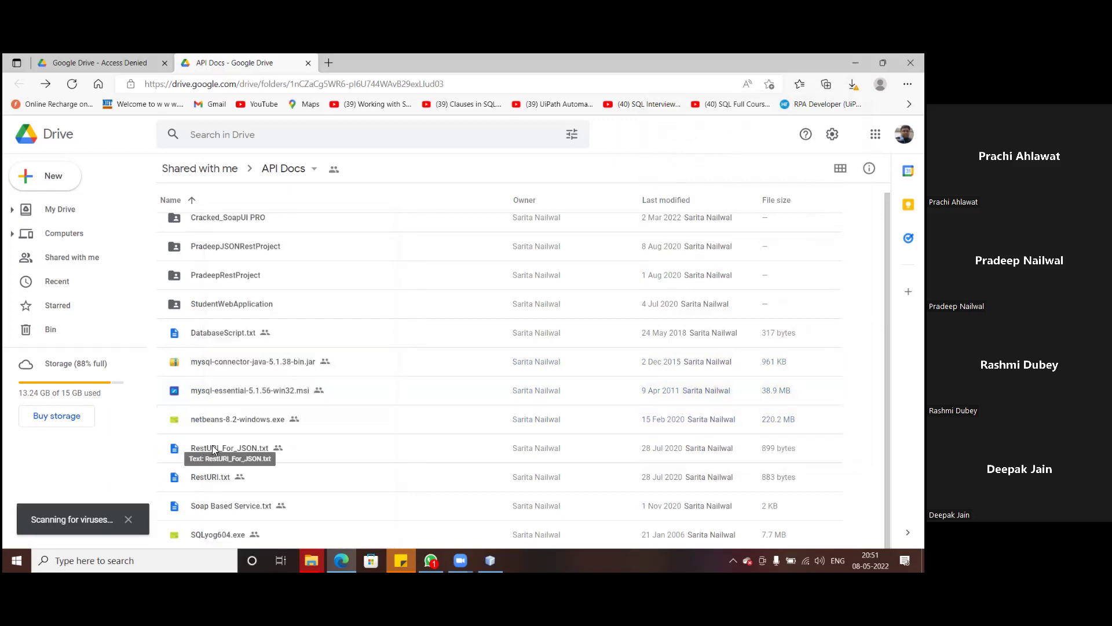
right_click(213, 450)
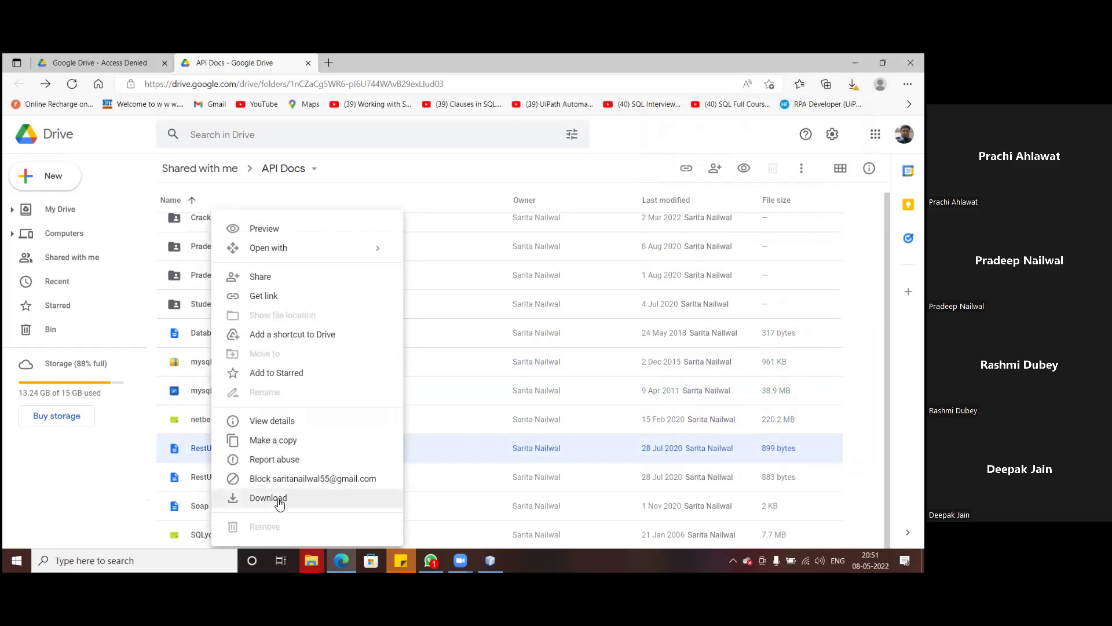
left_click(279, 503)
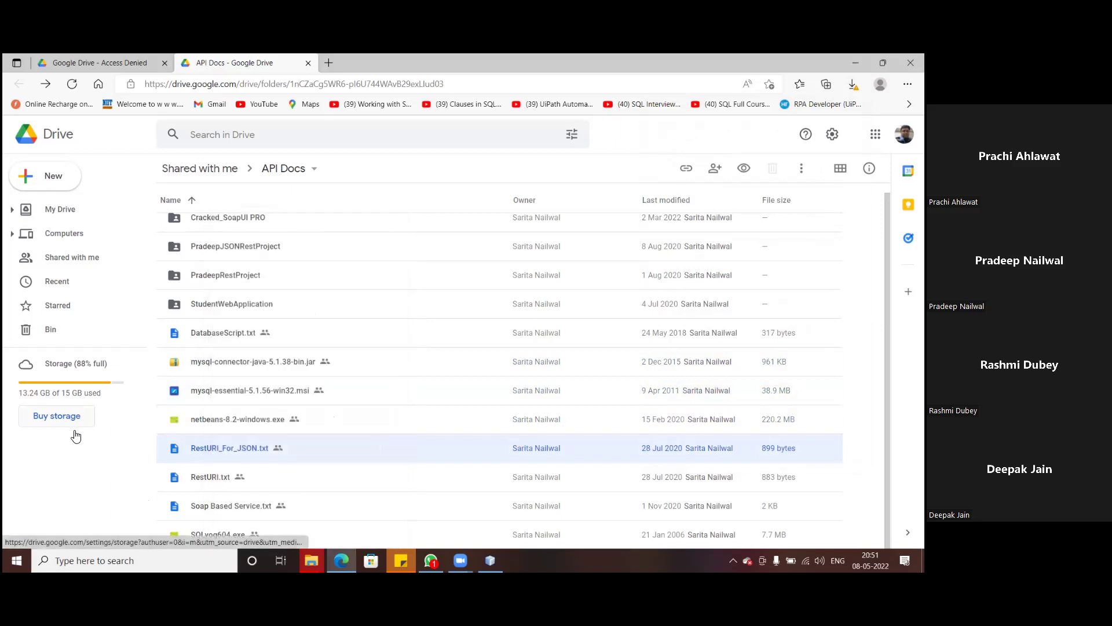
- Download RestURI.txt and confirm the flagged MySQL installer download anyway
left_click(207, 477)
right_click(206, 478)
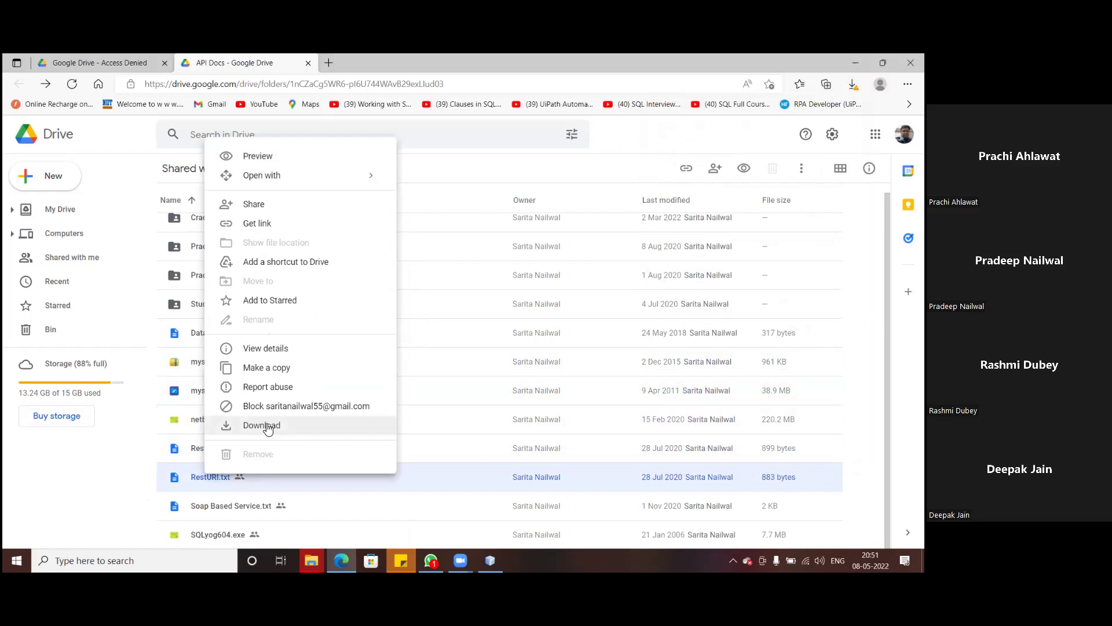
left_click(269, 428)
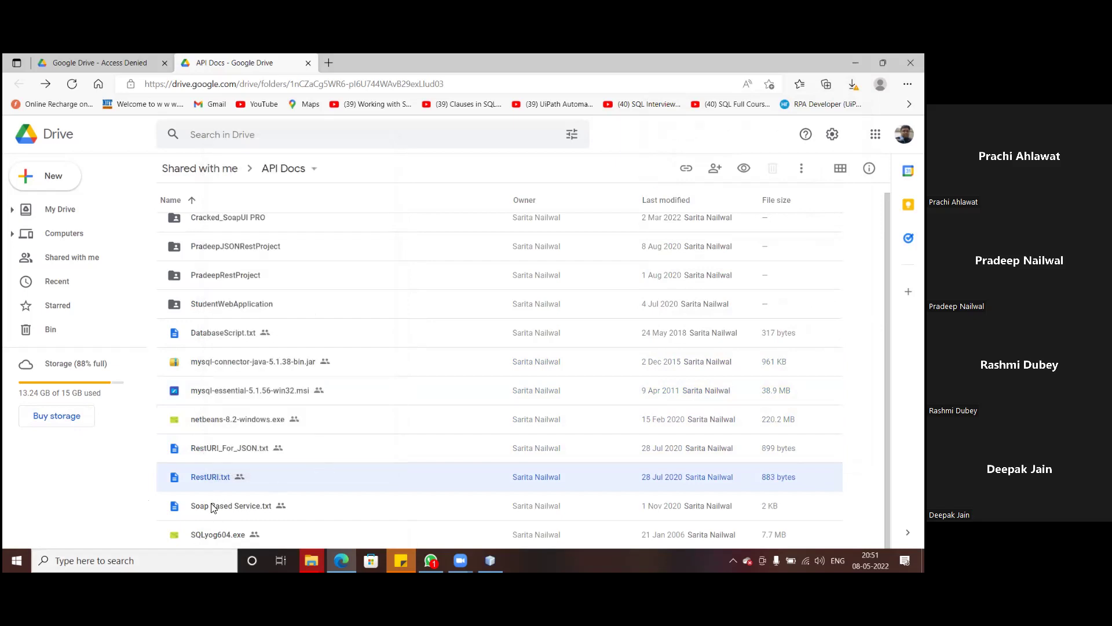
right_click(211, 507)
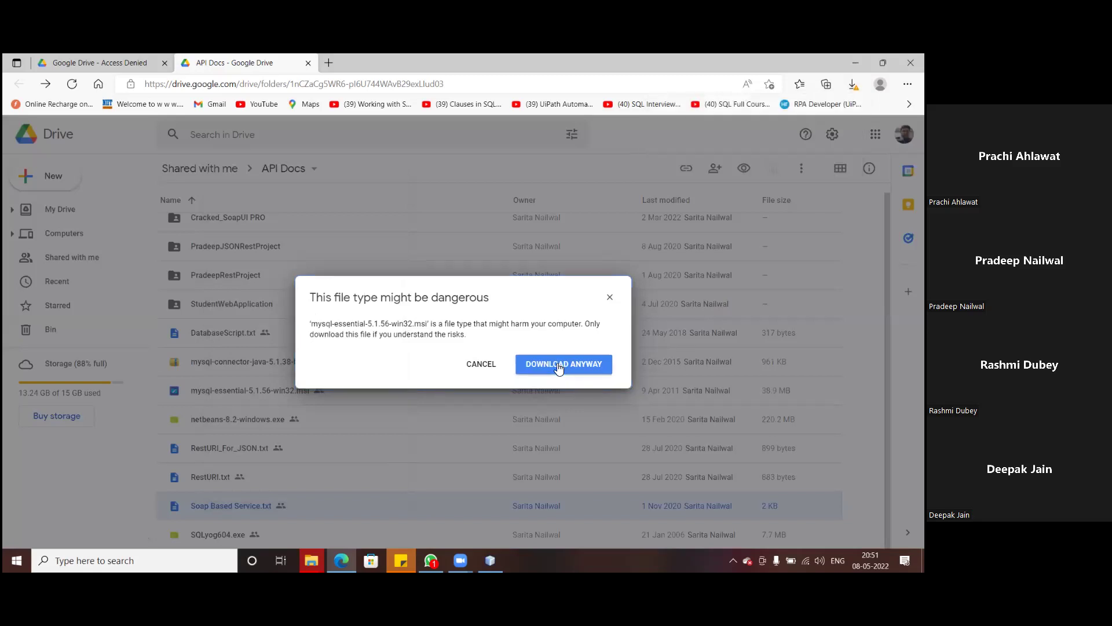
left_click(559, 367)
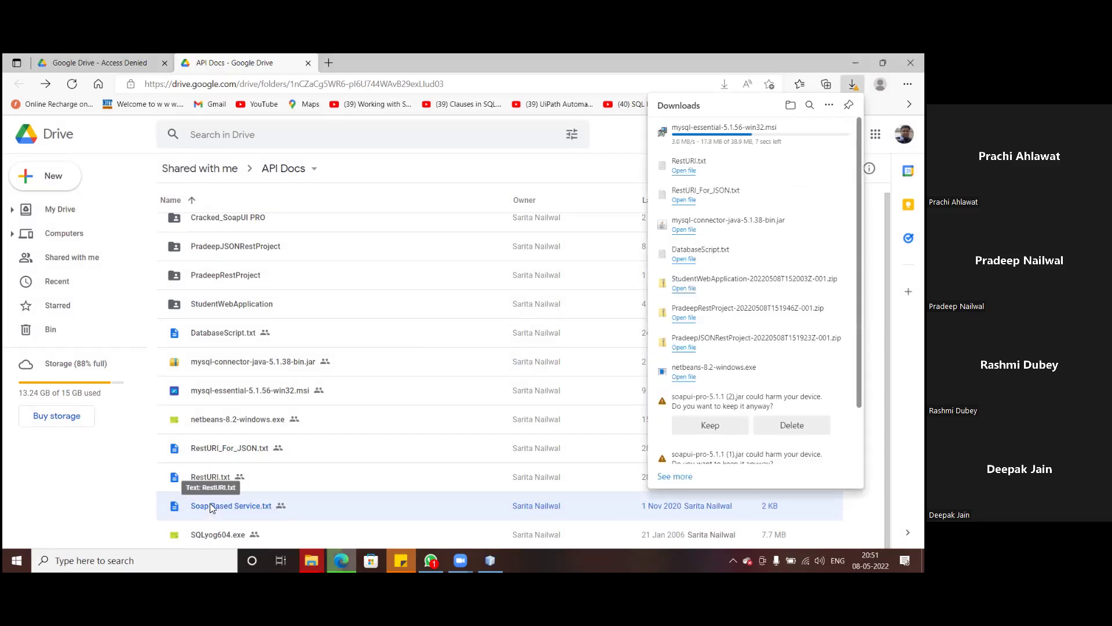
- Download Soap Based Service.txt and SQLyog604.exe, confirming SQLyog despite the warning
right_click(211, 508)
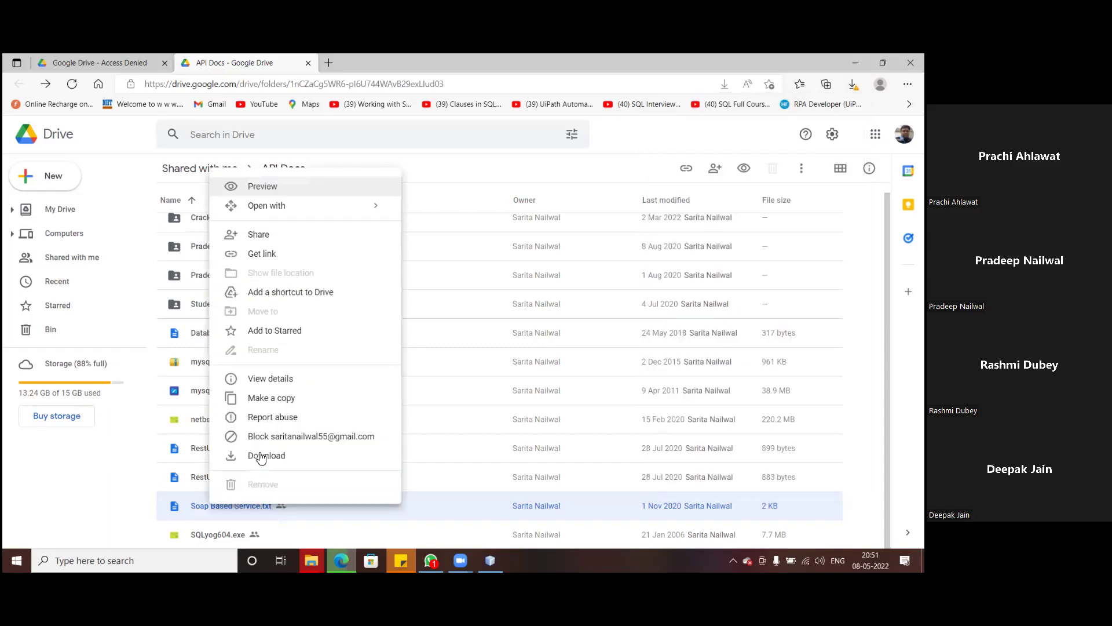
left_click(260, 457)
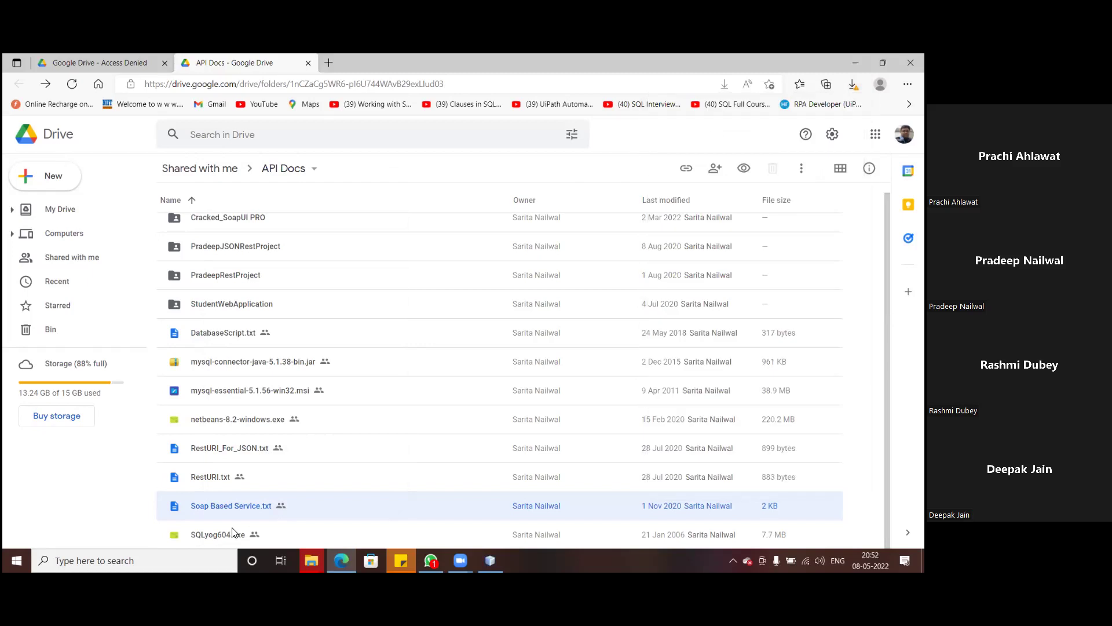
right_click(212, 534)
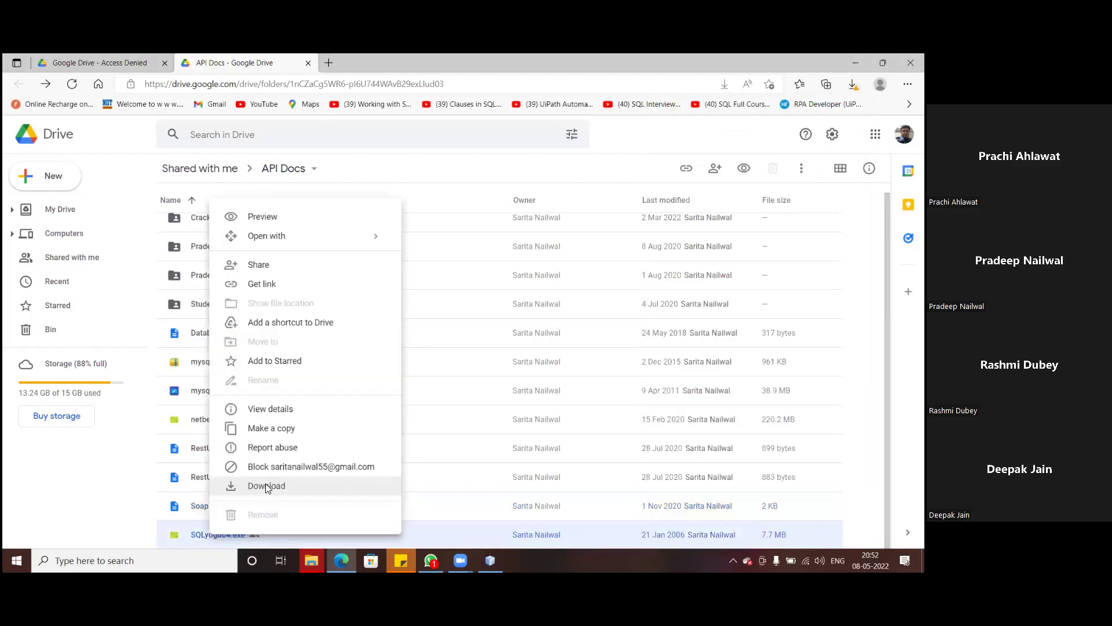
left_click(267, 486)
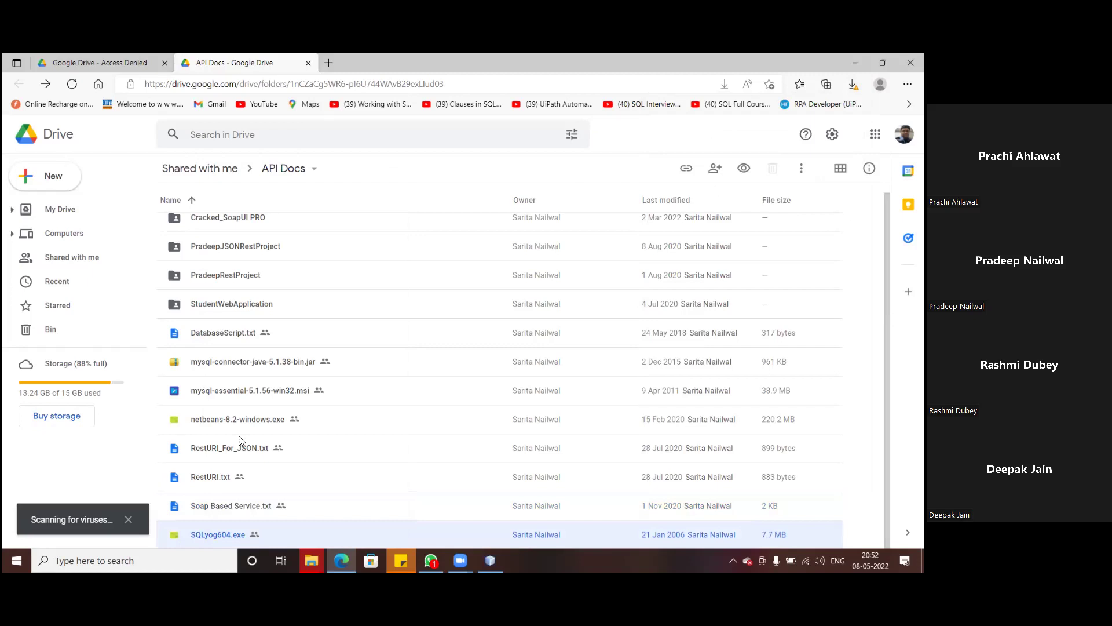
scroll(239, 440, "up", 1)
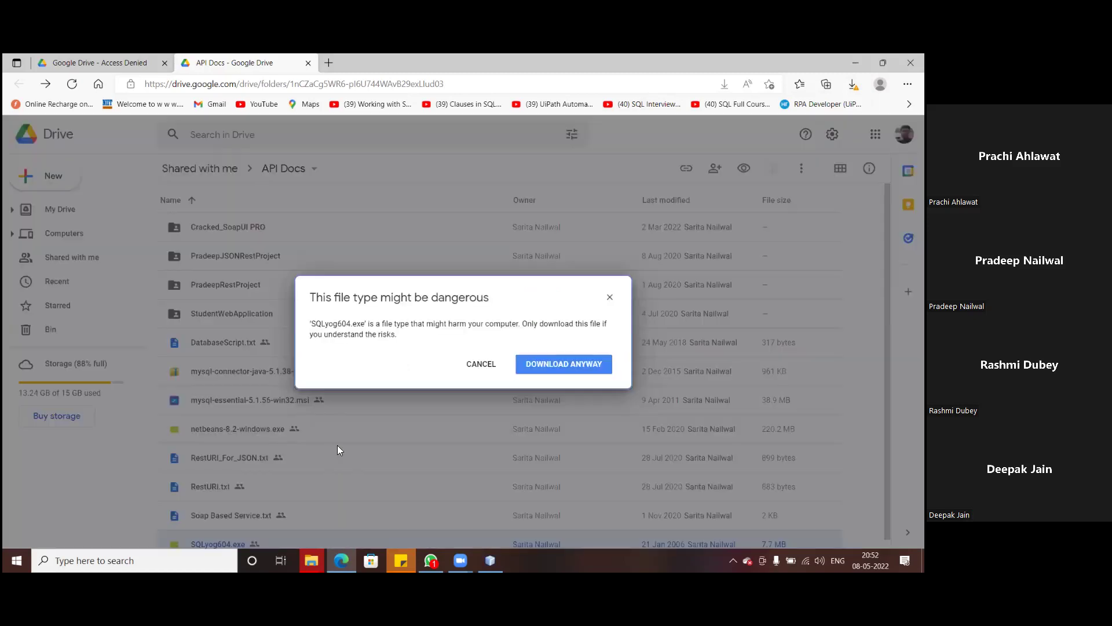
left_click(567, 363)
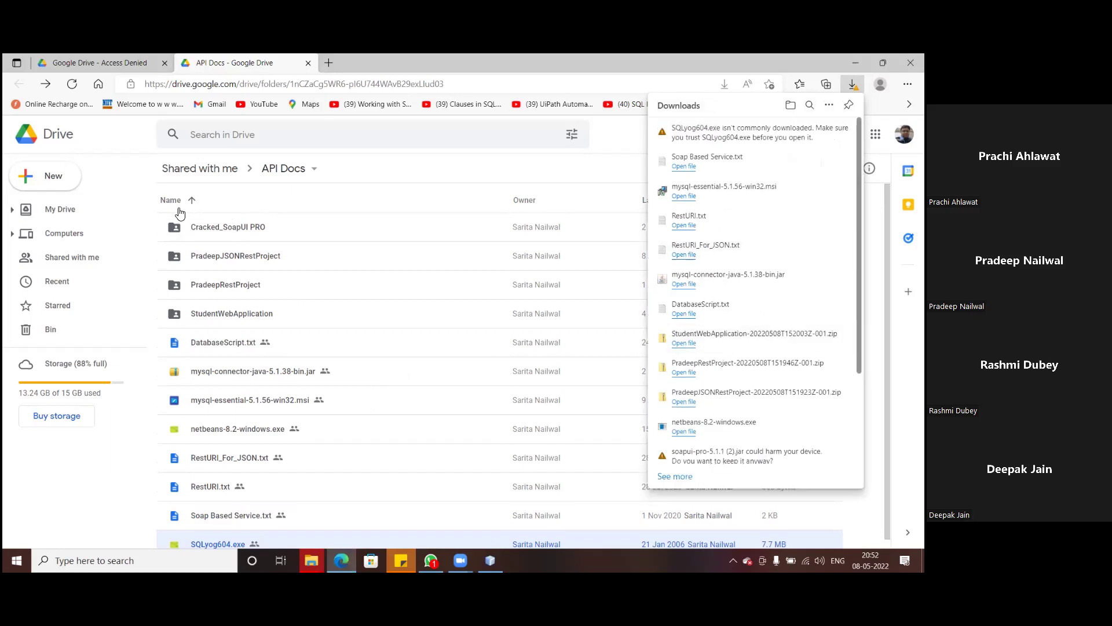
- Download the Cracked_SoapUI PRO folder as a zip and switch to File Explorer
right_click(207, 230)
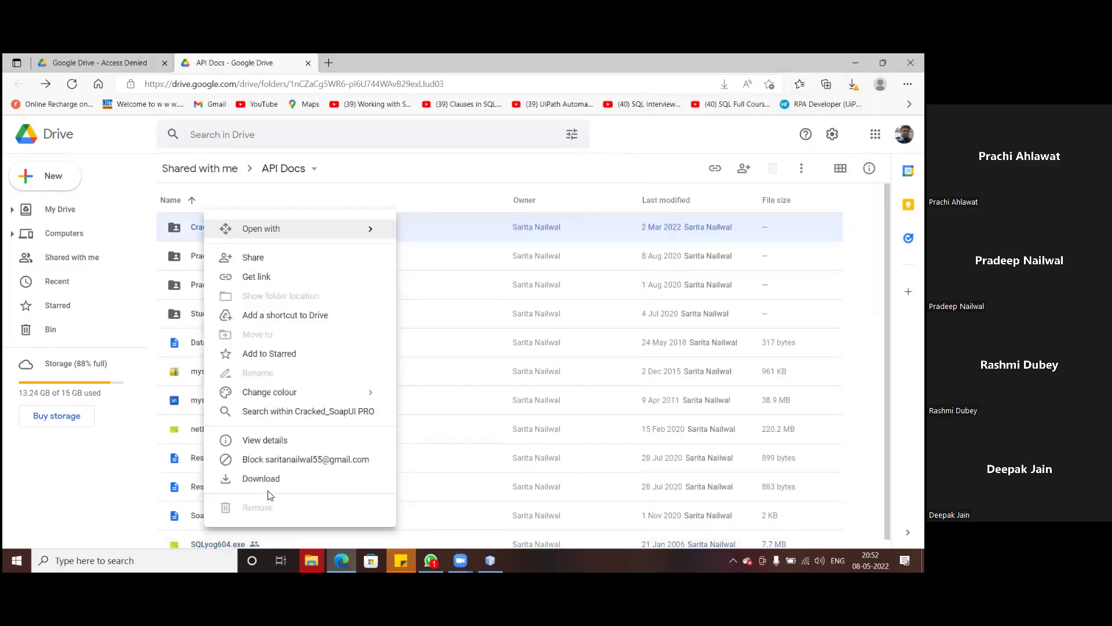
left_click(264, 480)
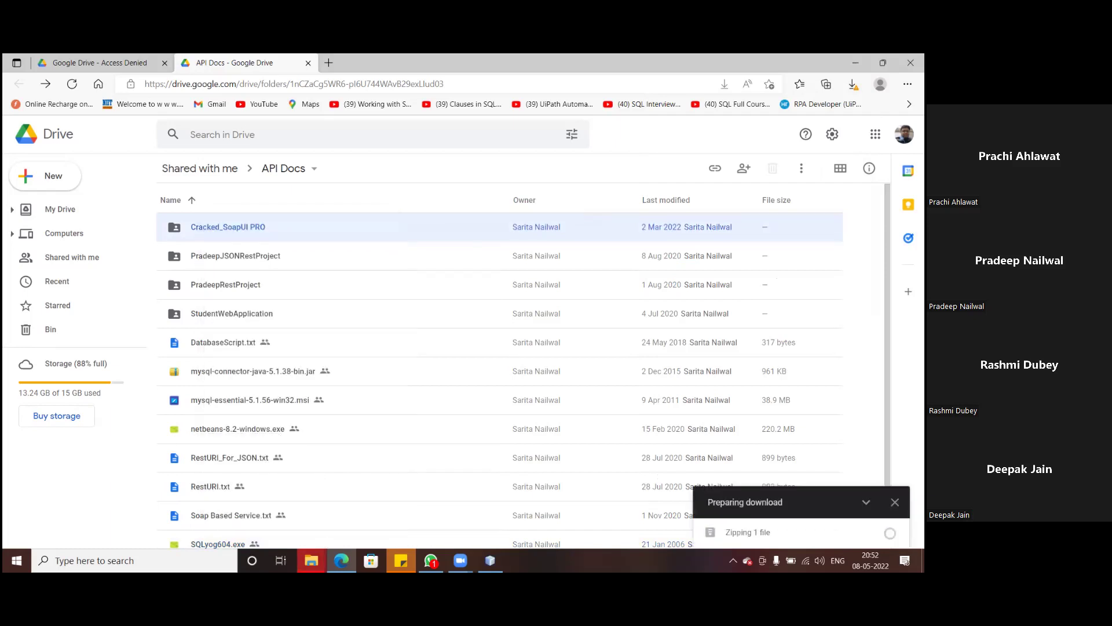
mouse_move(311, 559)
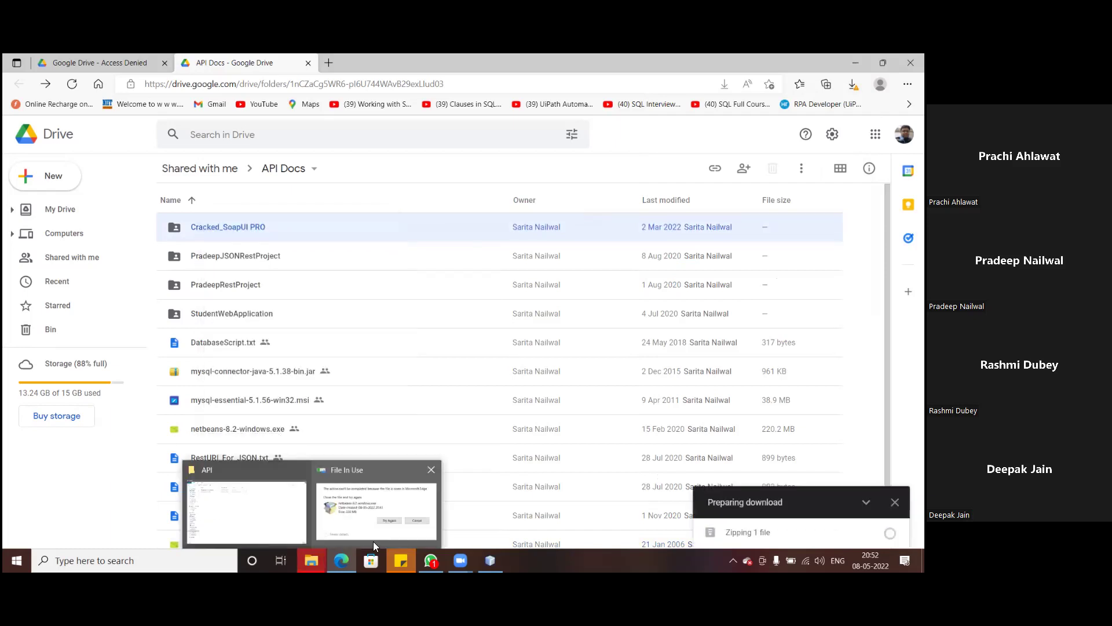
left_click(283, 531)
- Open the Downloads folder and select the PradeepJSONRestProject zip archive
left_click(52, 154)
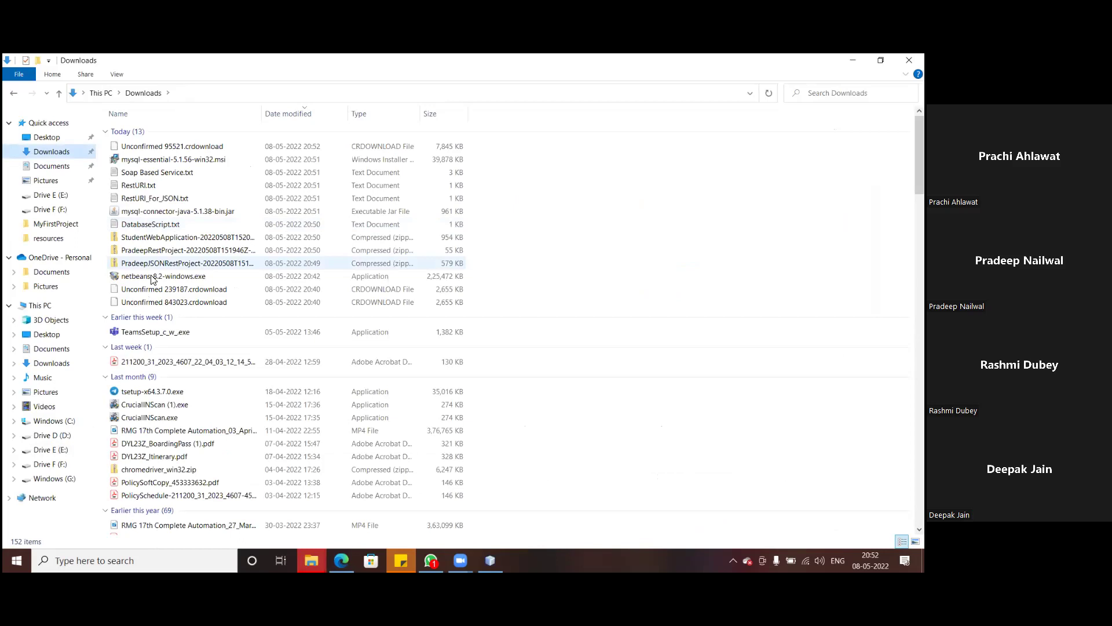
left_click(140, 266)
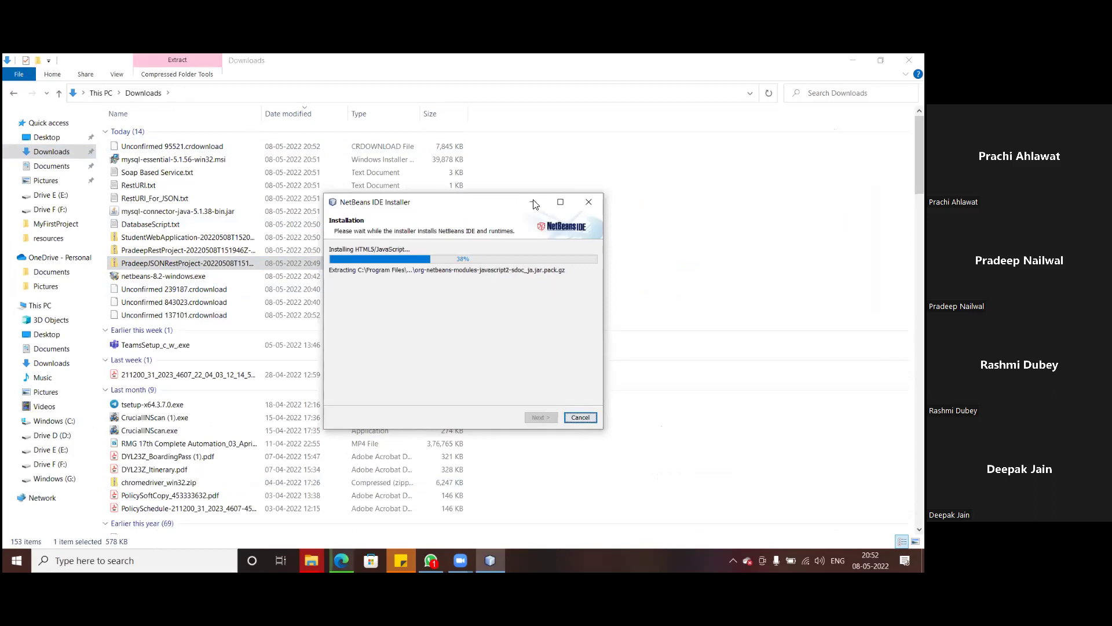
- Minimize the NetBeans IDE Installer to reveal the Downloads folder
left_click(556, 205)
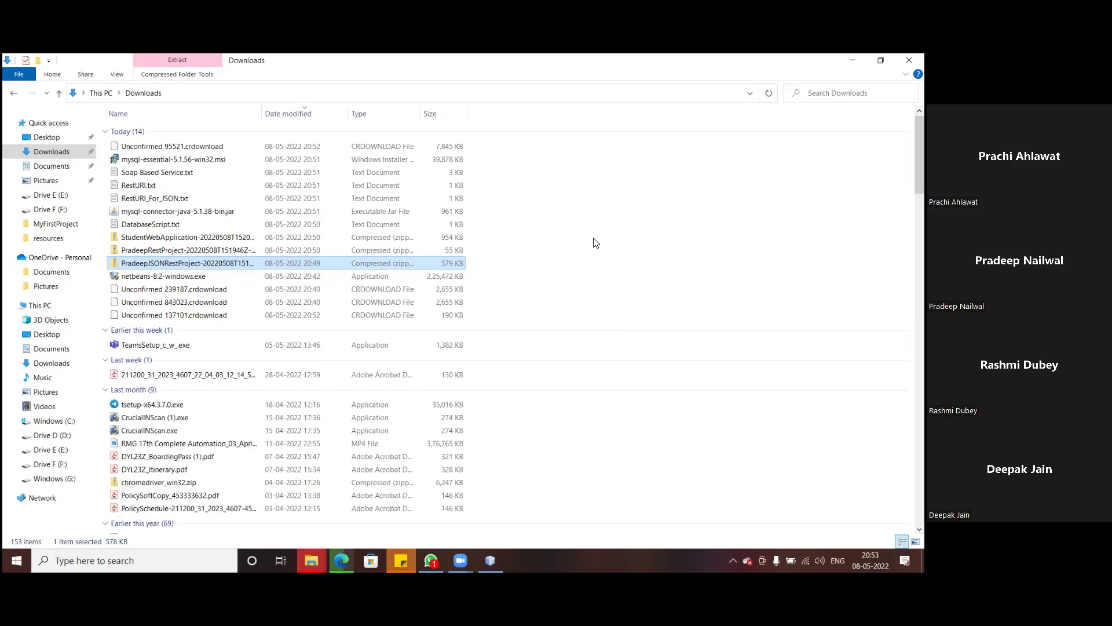
- Select mysql-essential-5.1.56-win32.msi in Downloads and start a Windows search
left_click_drag(231, 263, 149, 158)
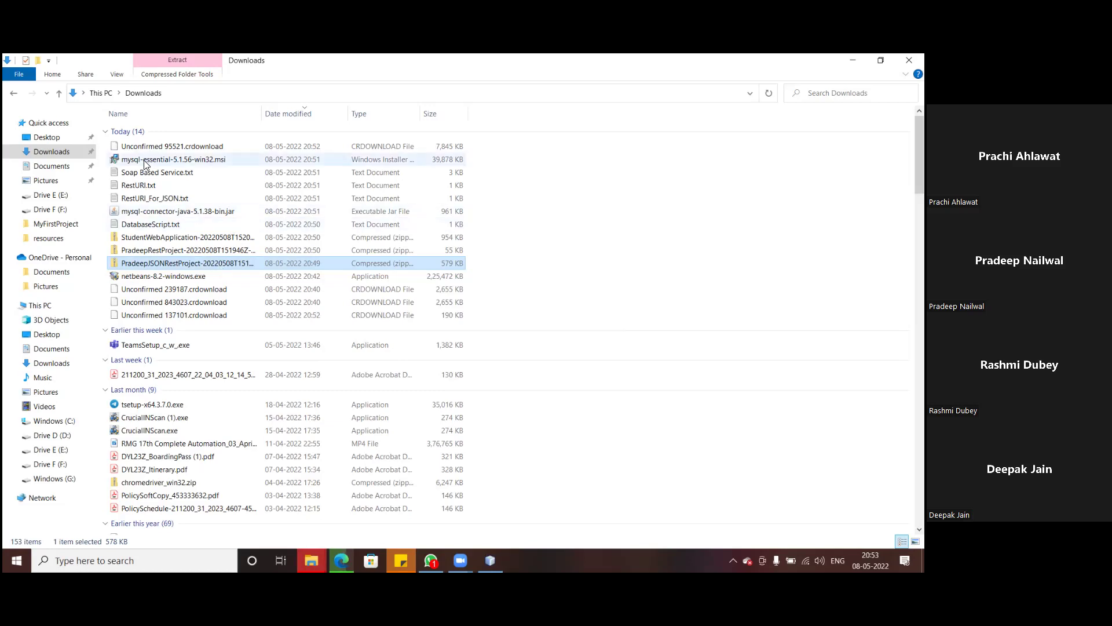
left_click(144, 164)
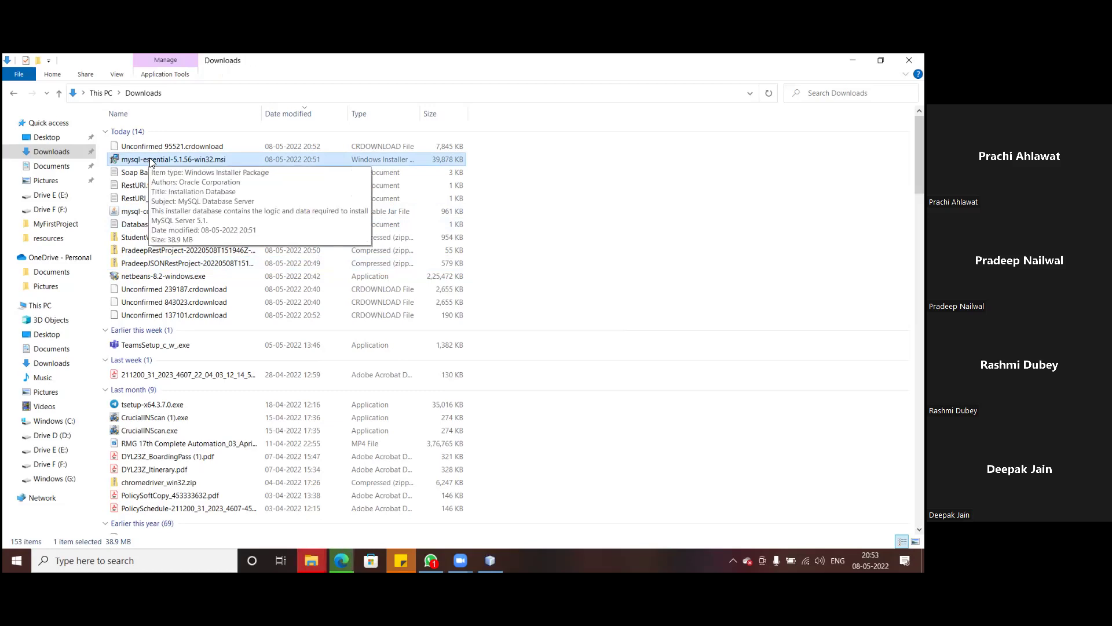
left_click(133, 560)
- Search 'mysql', launch MySQL Workbench, and connect to Local instance MySQL80
type("m")
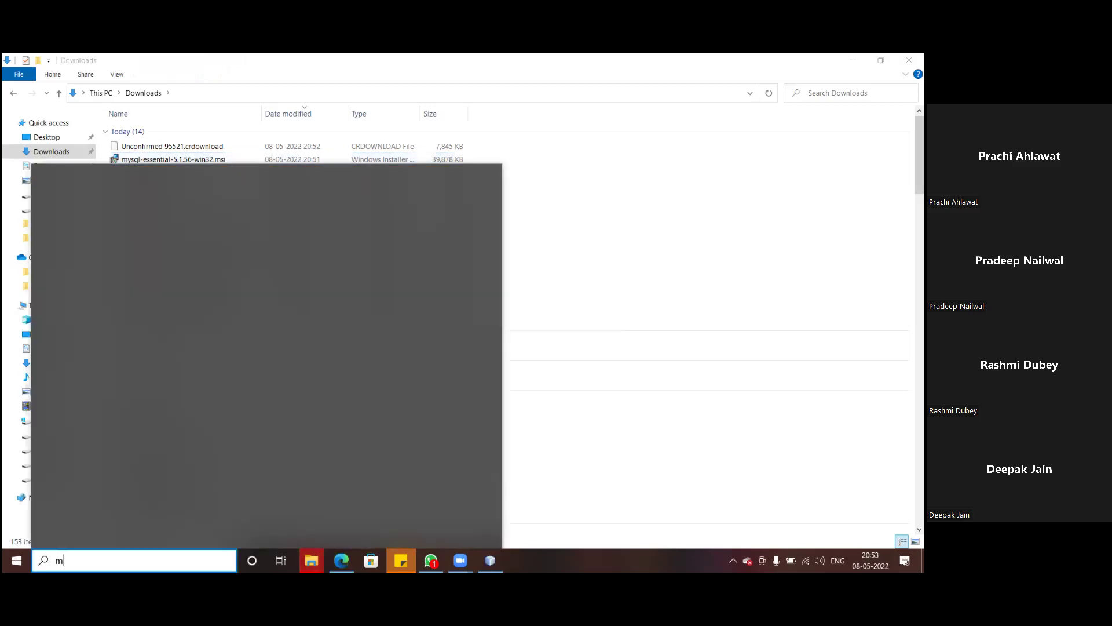
type("ysql")
left_click(286, 329)
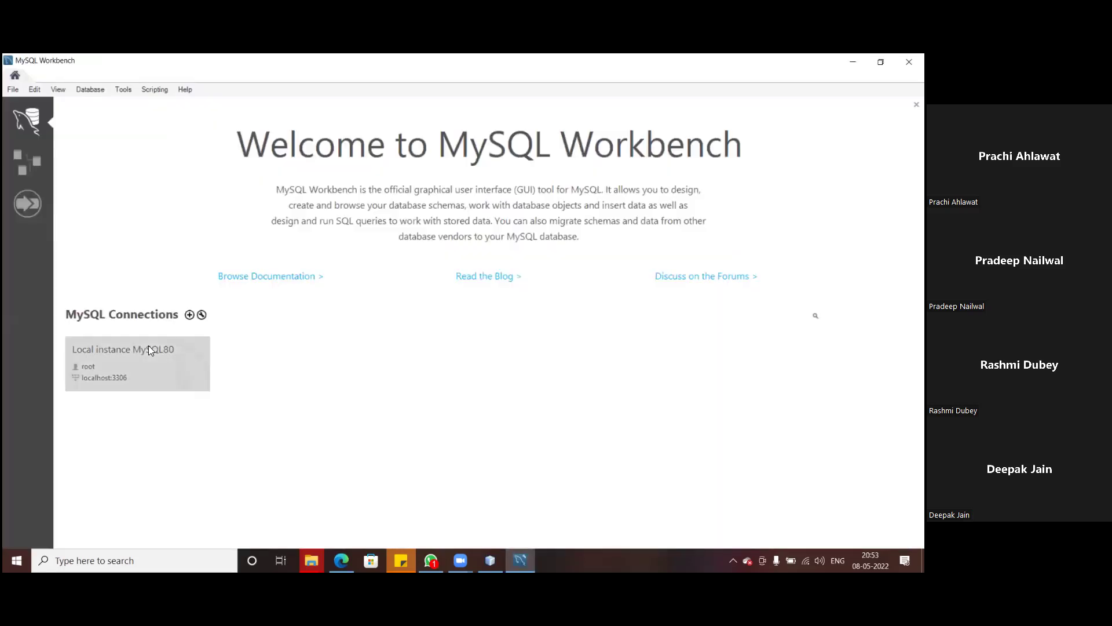
left_click(107, 365)
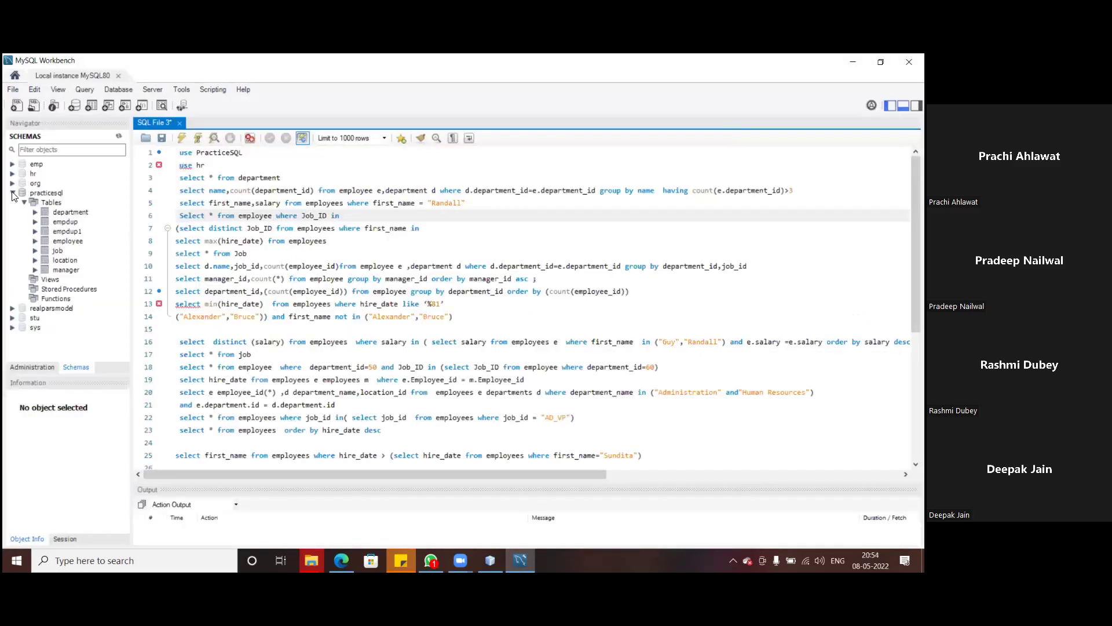
- Collapse the practicesql schema, glance at Explorer's Downloads folder, then return to Workbench
left_click(13, 194)
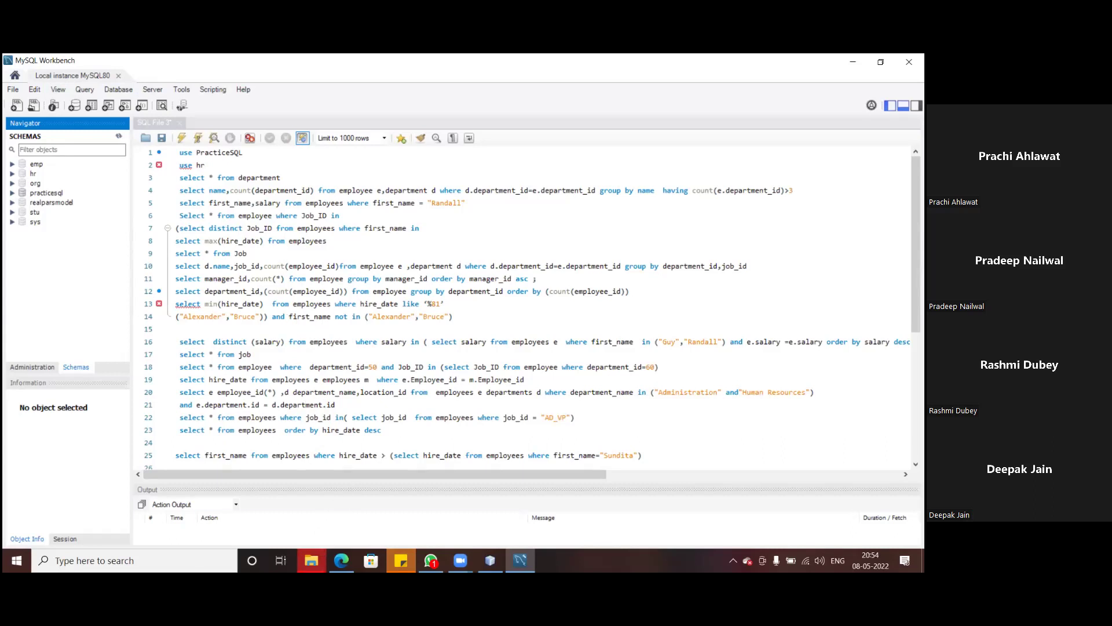
mouse_move(311, 560)
left_click(287, 512)
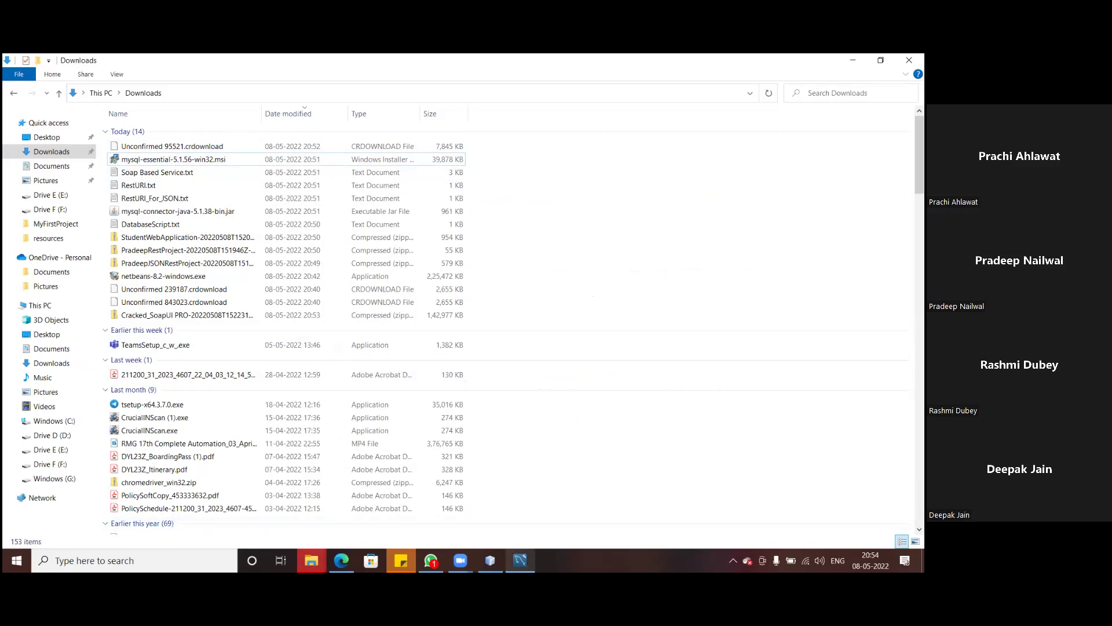
key("alt+Tab")
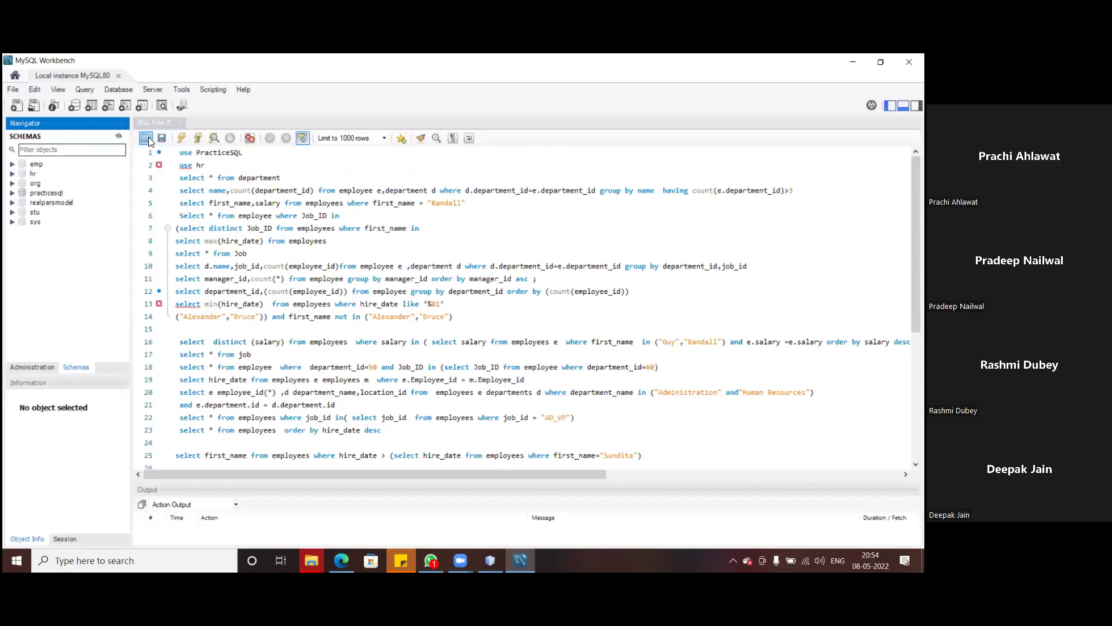
left_click(108, 107)
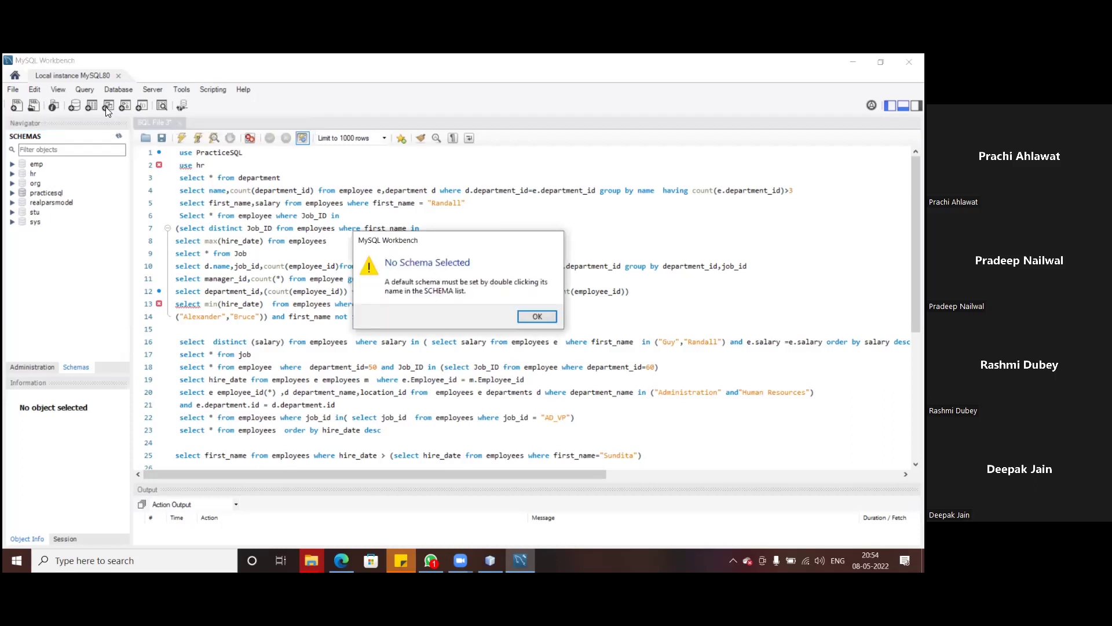
left_click(543, 320)
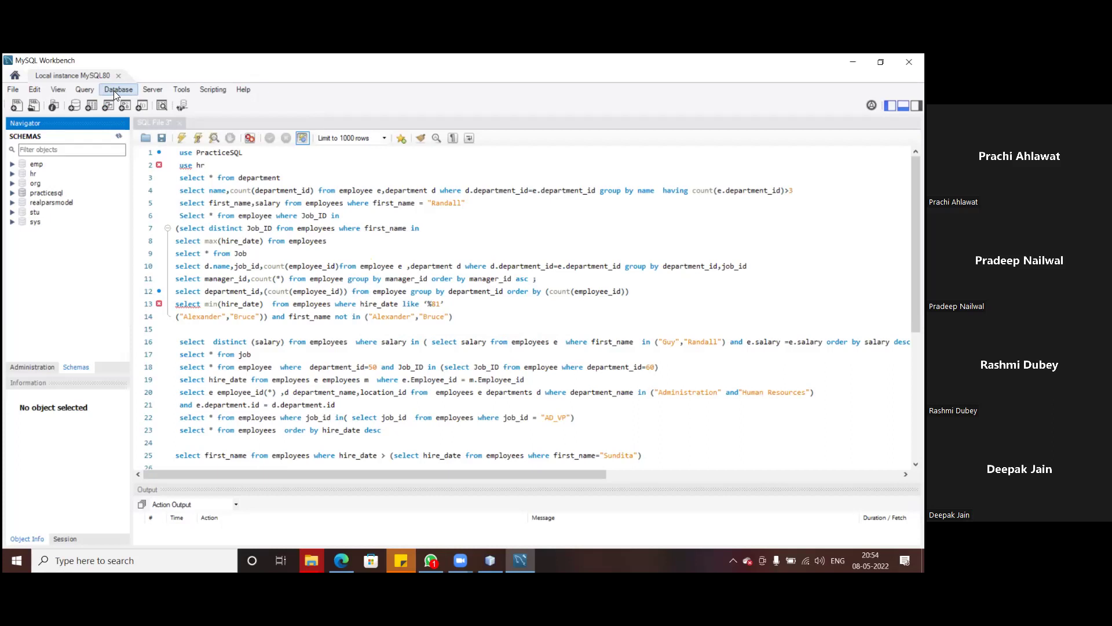
left_click(114, 90)
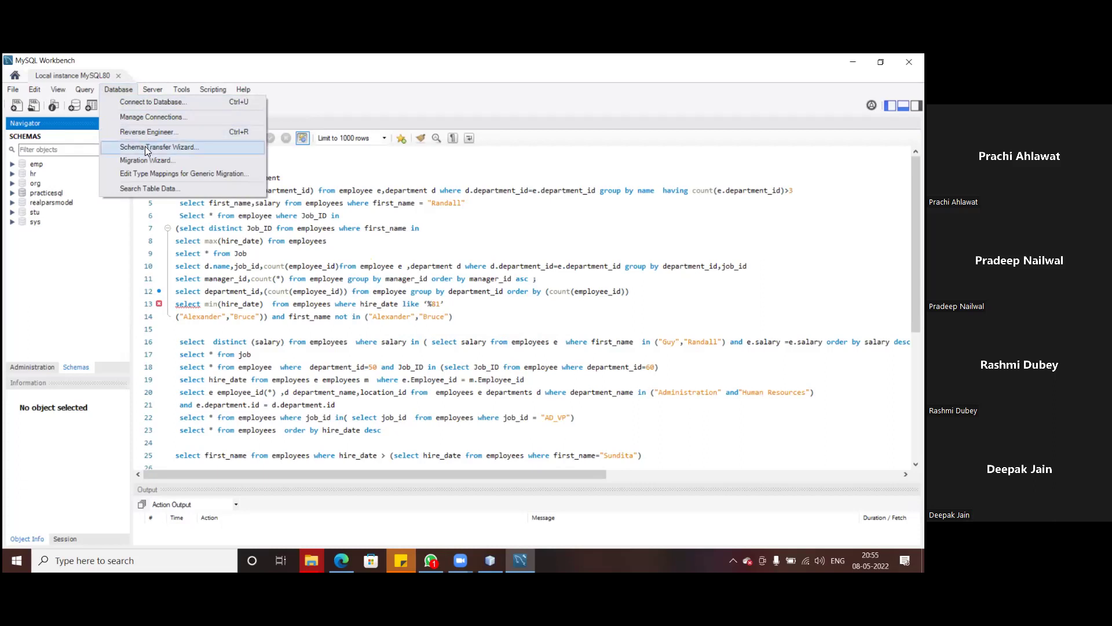
left_click(293, 166)
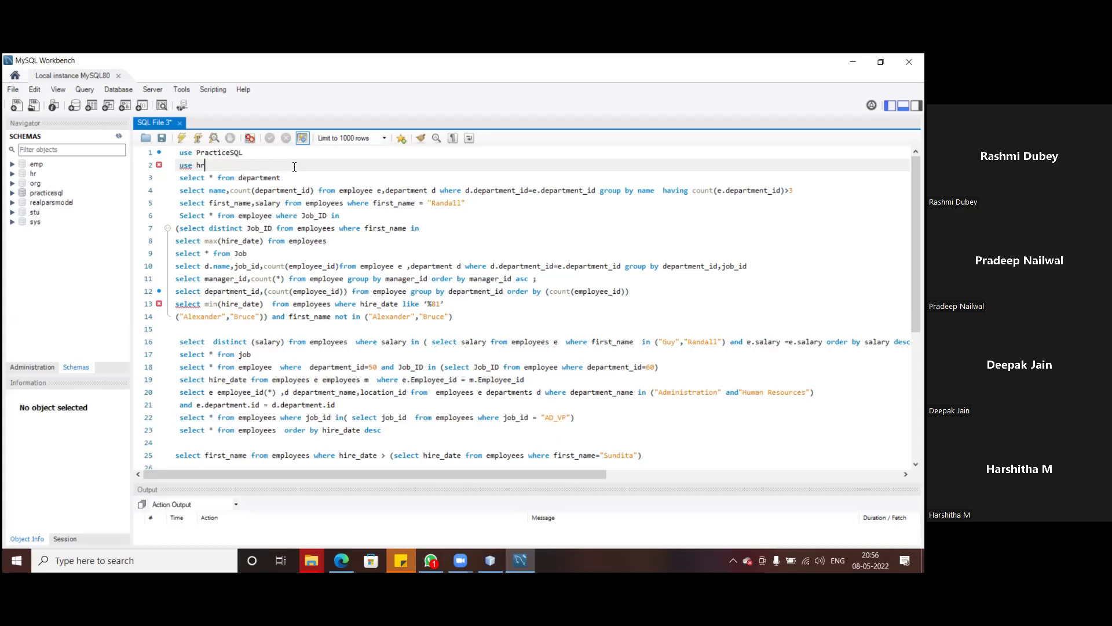
- Open and close the File menu without exiting, then focus the schema list
left_click(13, 89)
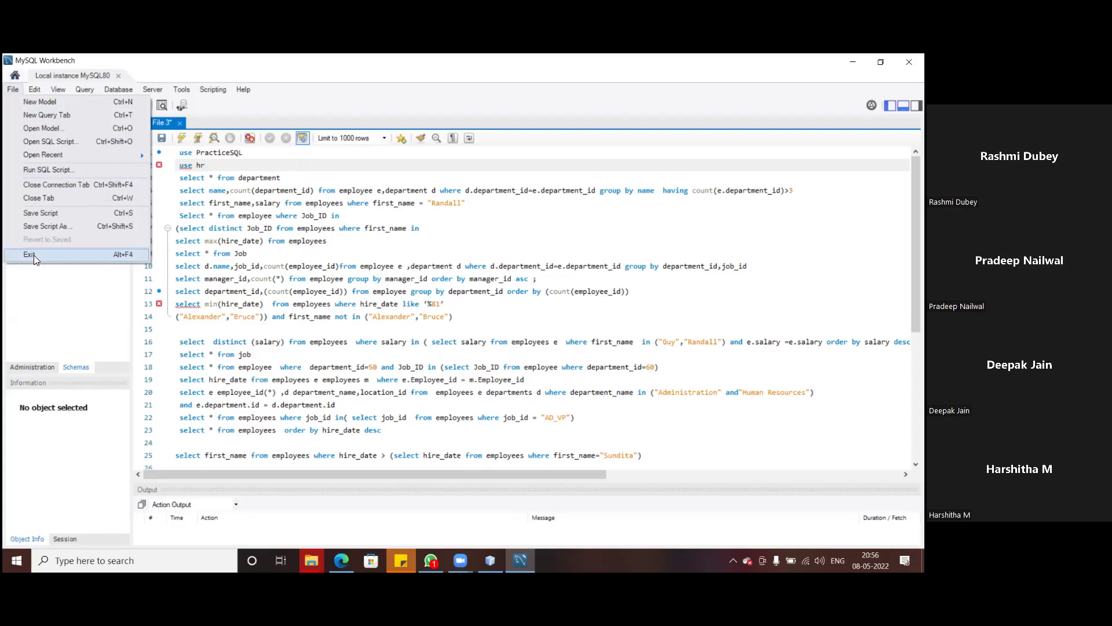
left_click(248, 282)
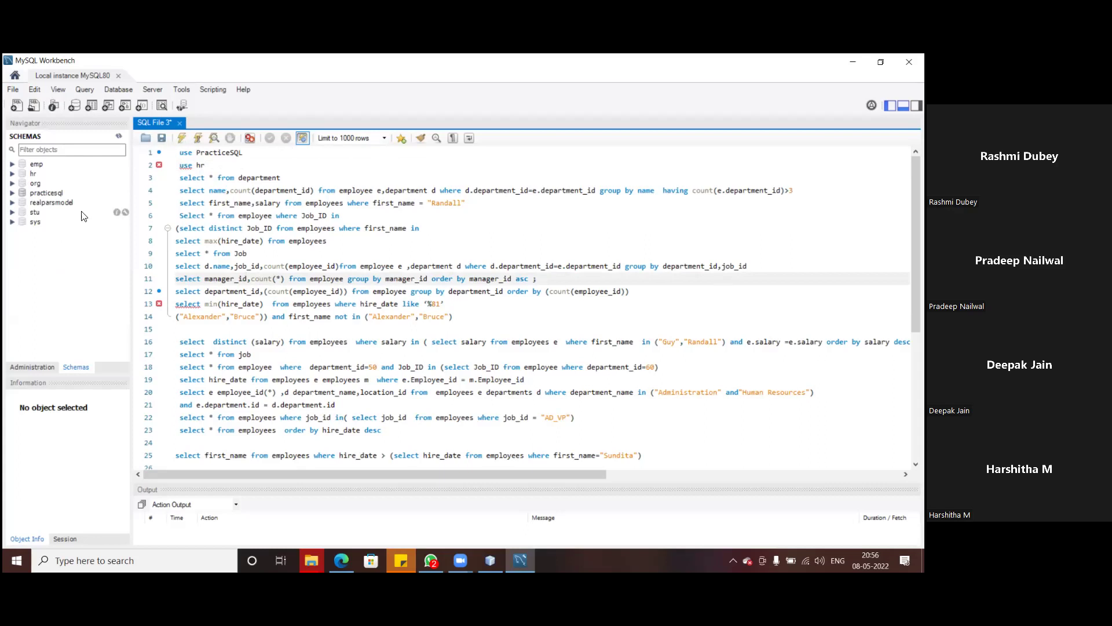
left_click(23, 137)
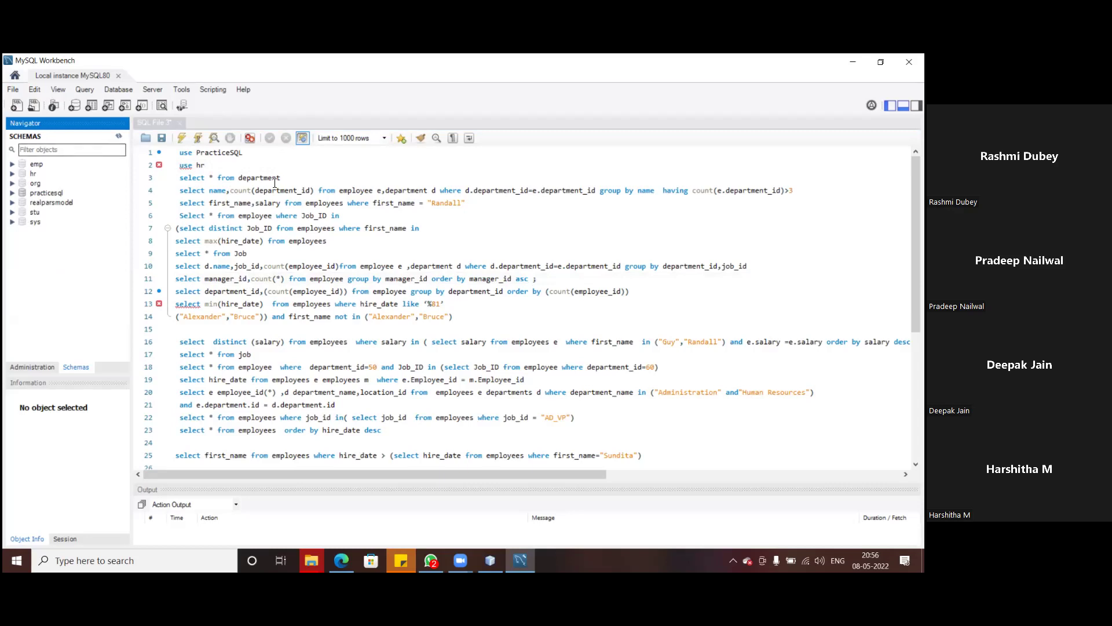
left_click(13, 90)
left_click(14, 90)
- Browse the Edit, Query, Database and Server menus to find the connection commands
left_click(35, 90)
mouse_move(13, 90)
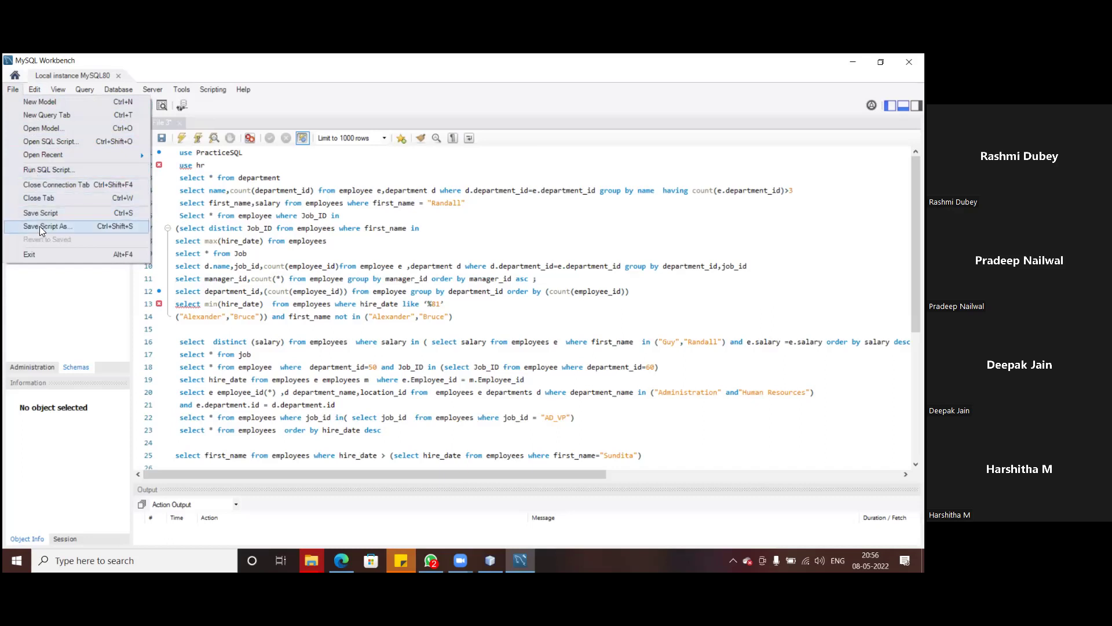
left_click(35, 88)
mouse_move(57, 86)
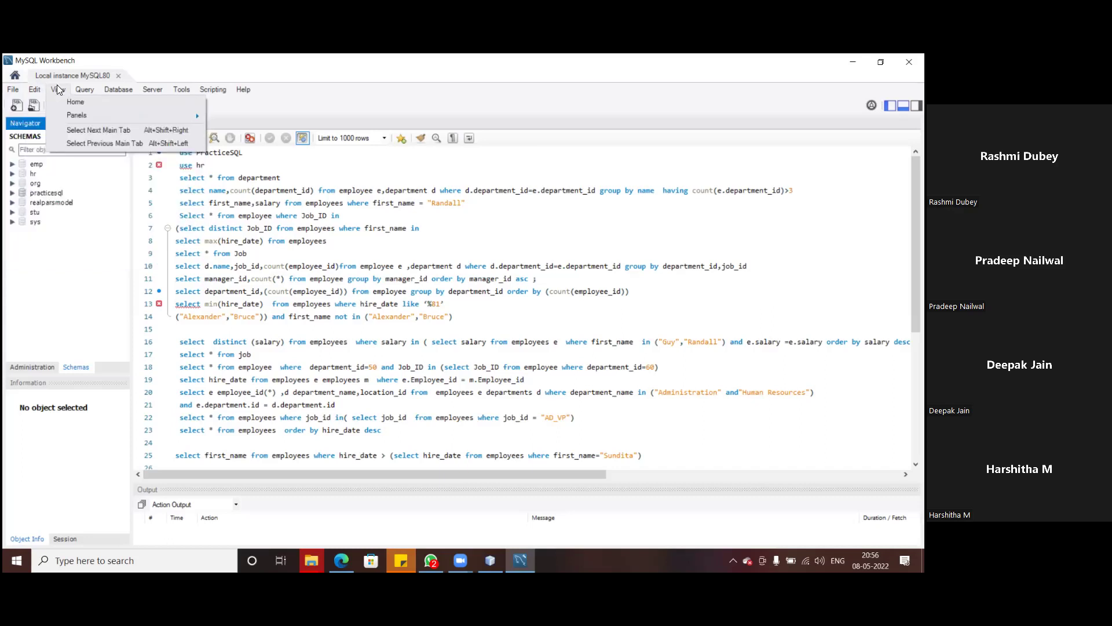
left_click(79, 85)
left_click(110, 89)
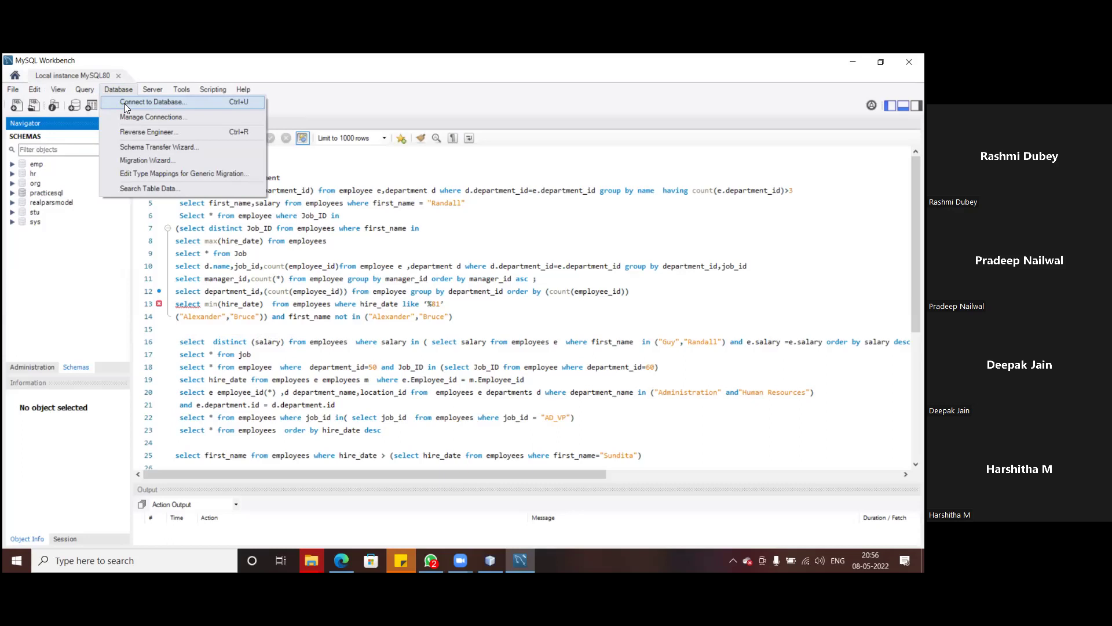
left_click(153, 91)
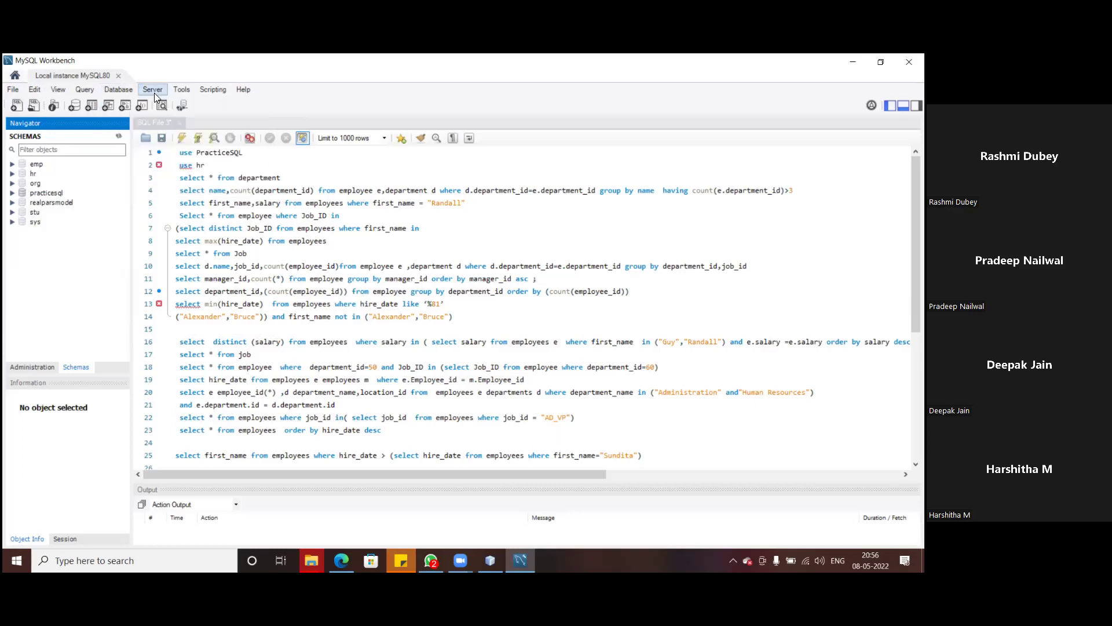
left_click(153, 90)
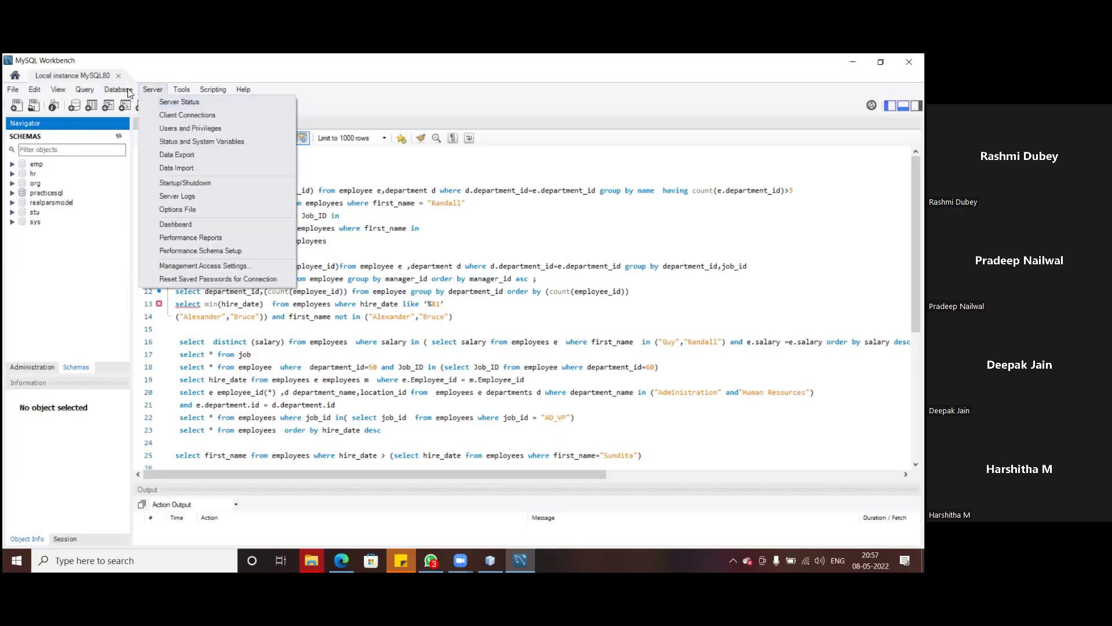
mouse_move(124, 90)
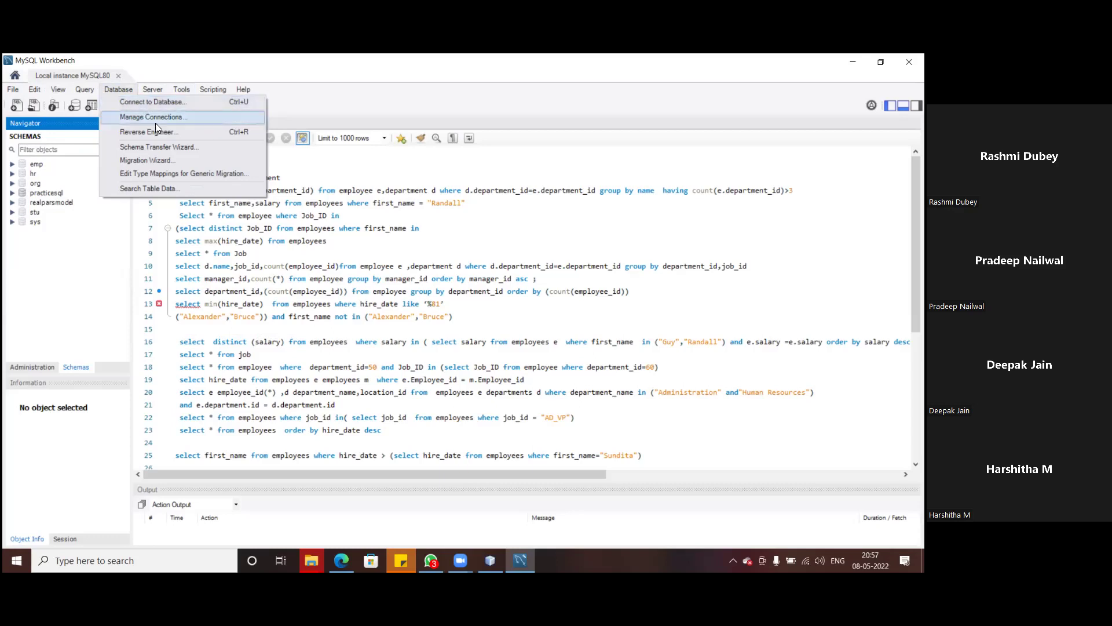
left_click(144, 102)
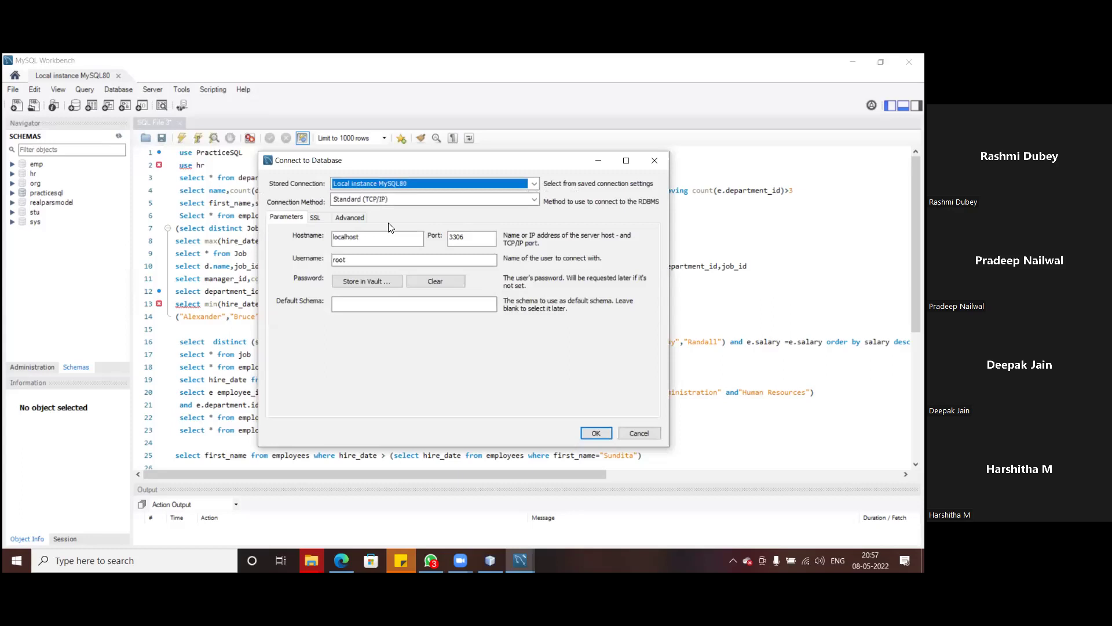
left_click(395, 305)
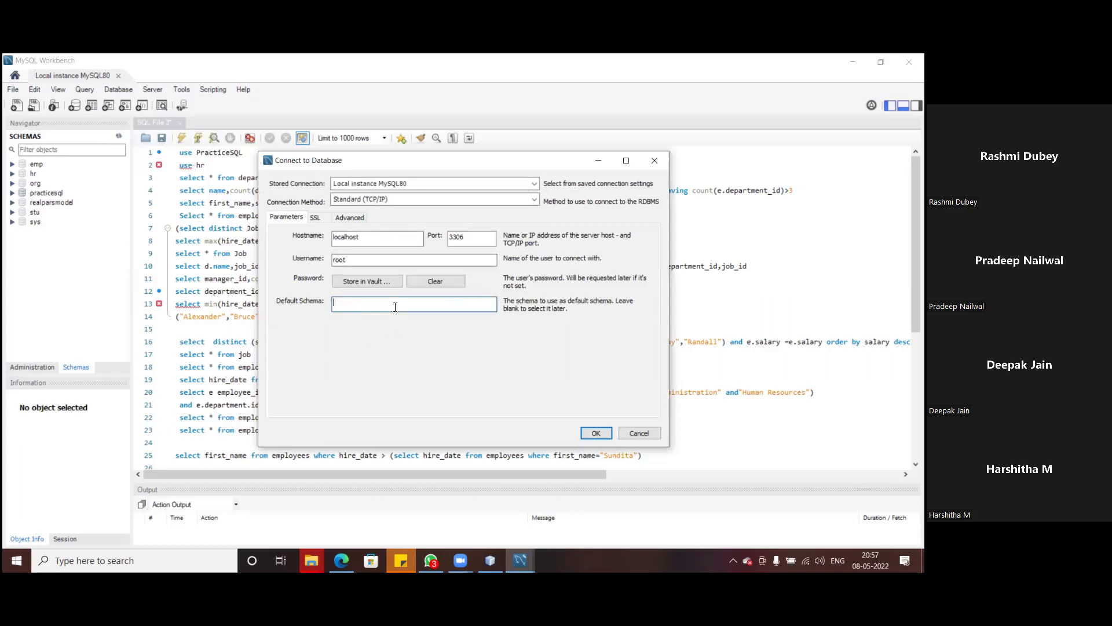
left_click(534, 183)
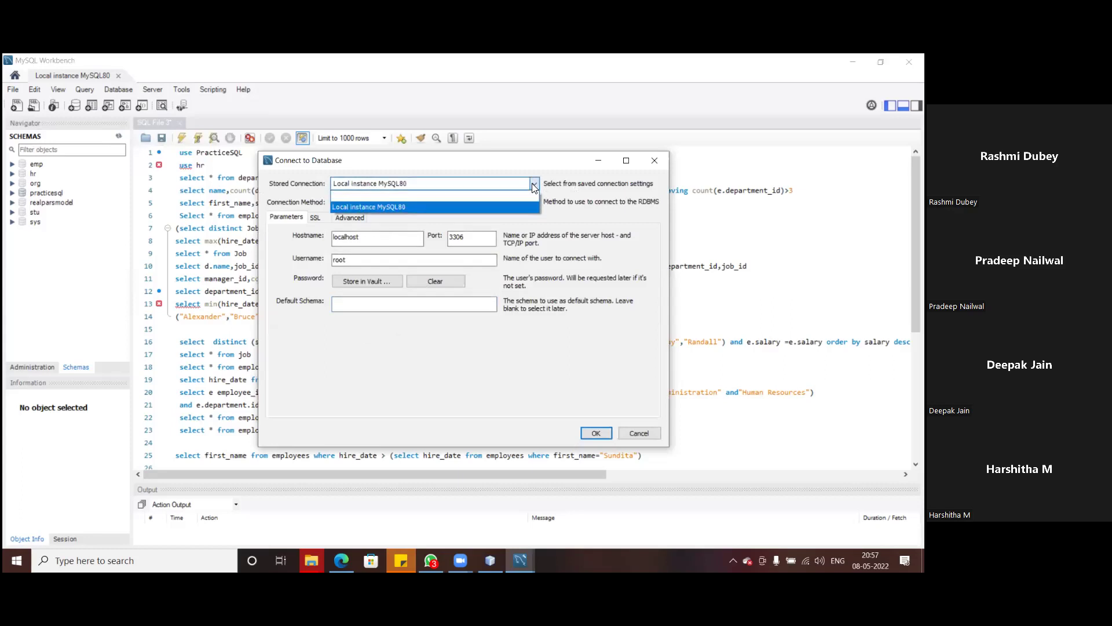
left_click(506, 199)
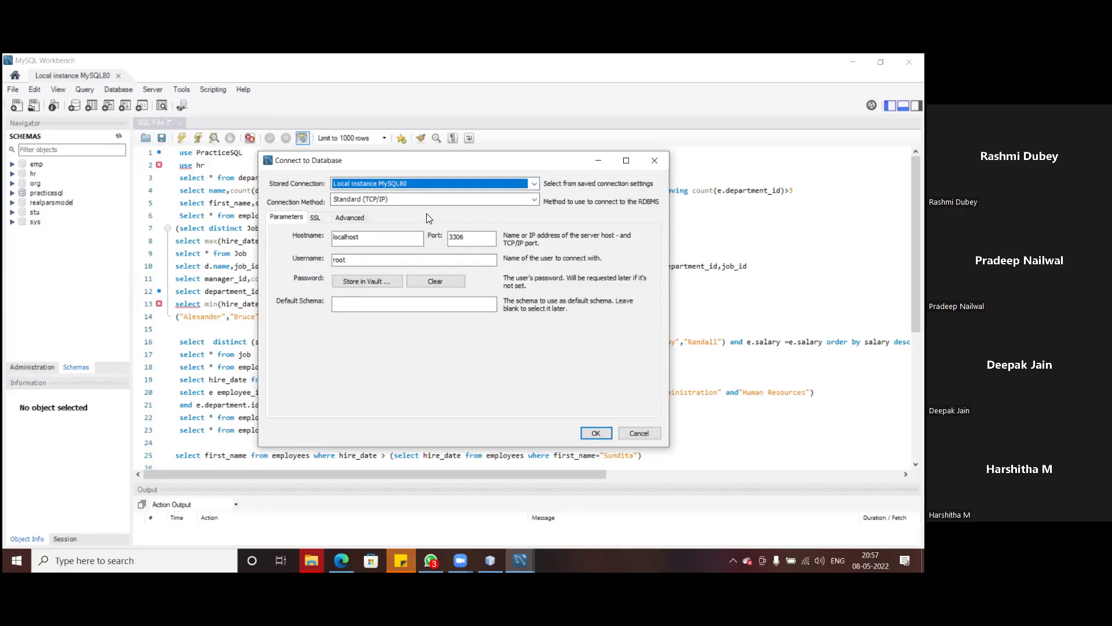
left_click(640, 434)
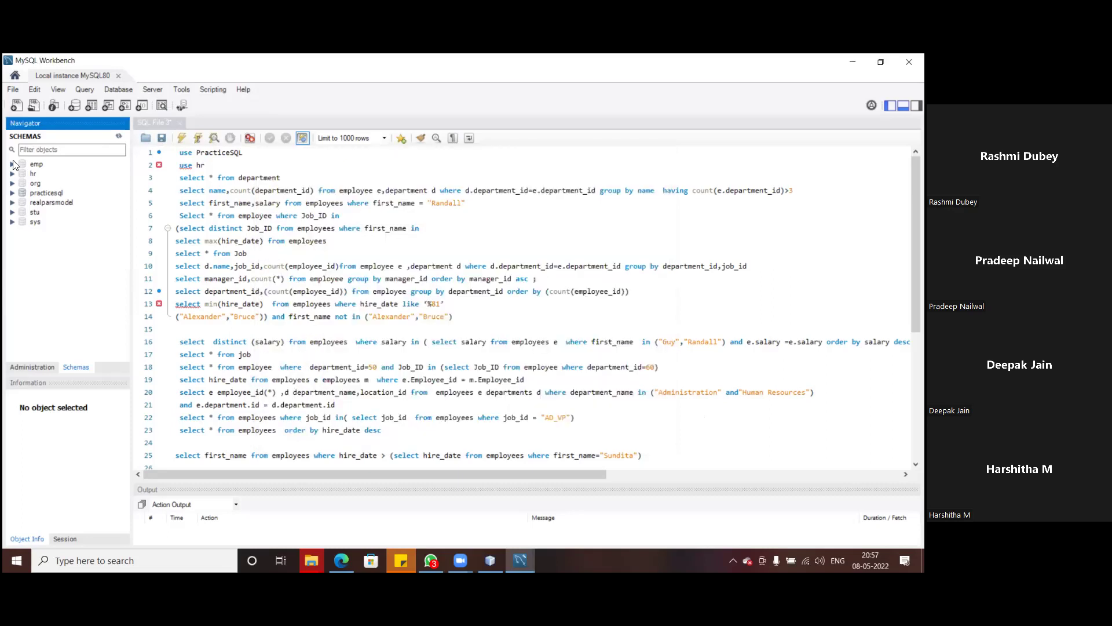
- Expand the emp schema, select hr in the Navigator, then exit MySQL Workbench via File > Exit
left_click(12, 164)
left_click(12, 165)
left_click(12, 165)
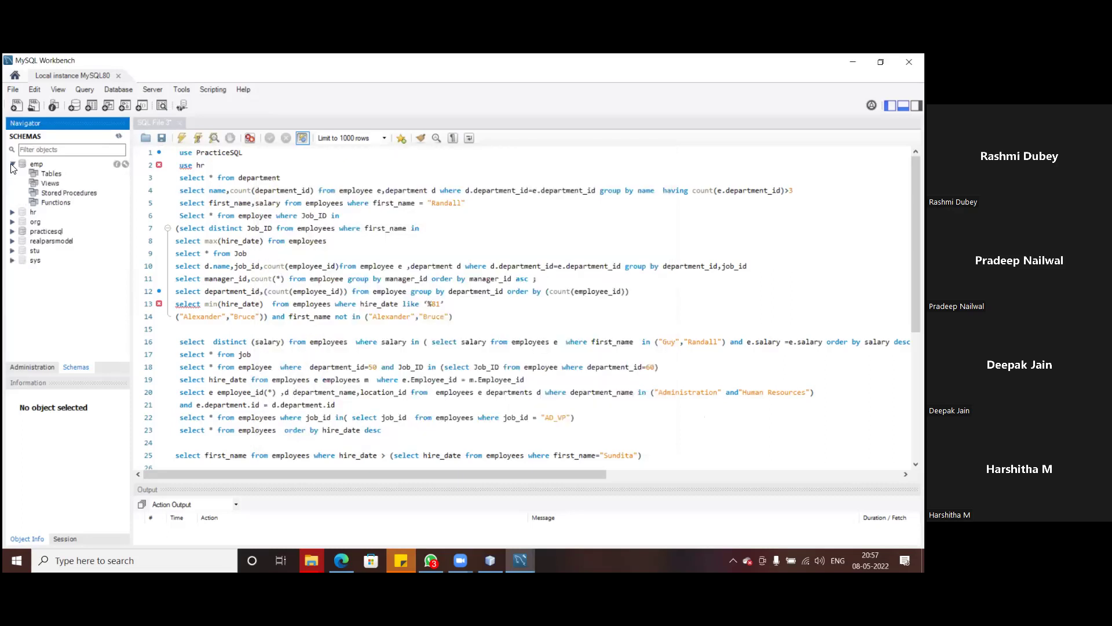
left_click(15, 215)
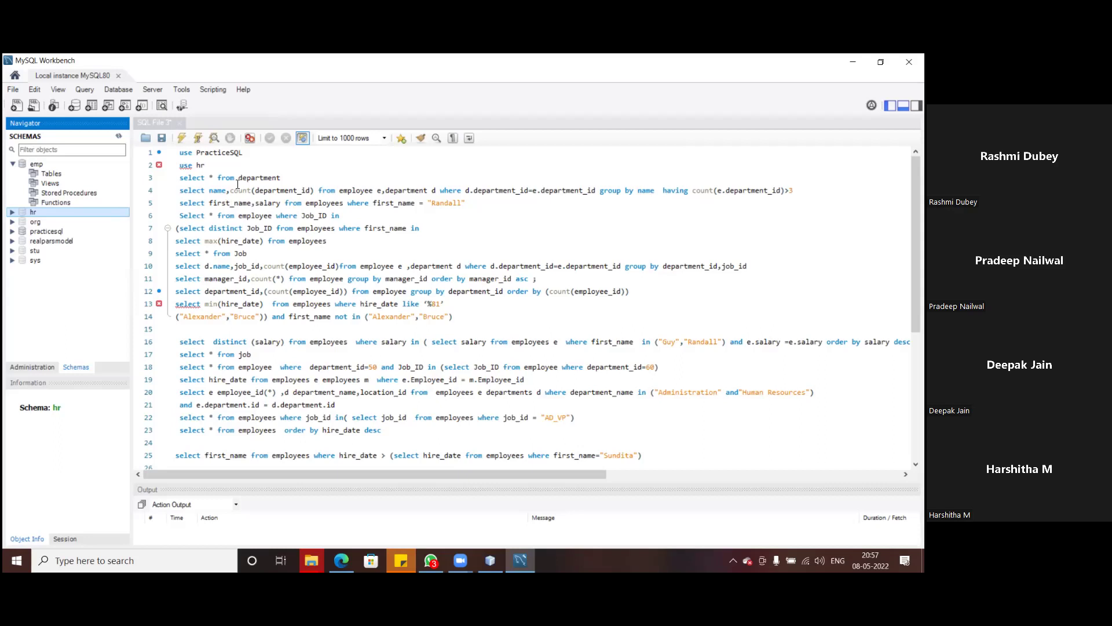
scroll(237, 184, "down", 2)
scroll(261, 184, "up", 2)
left_click(12, 89)
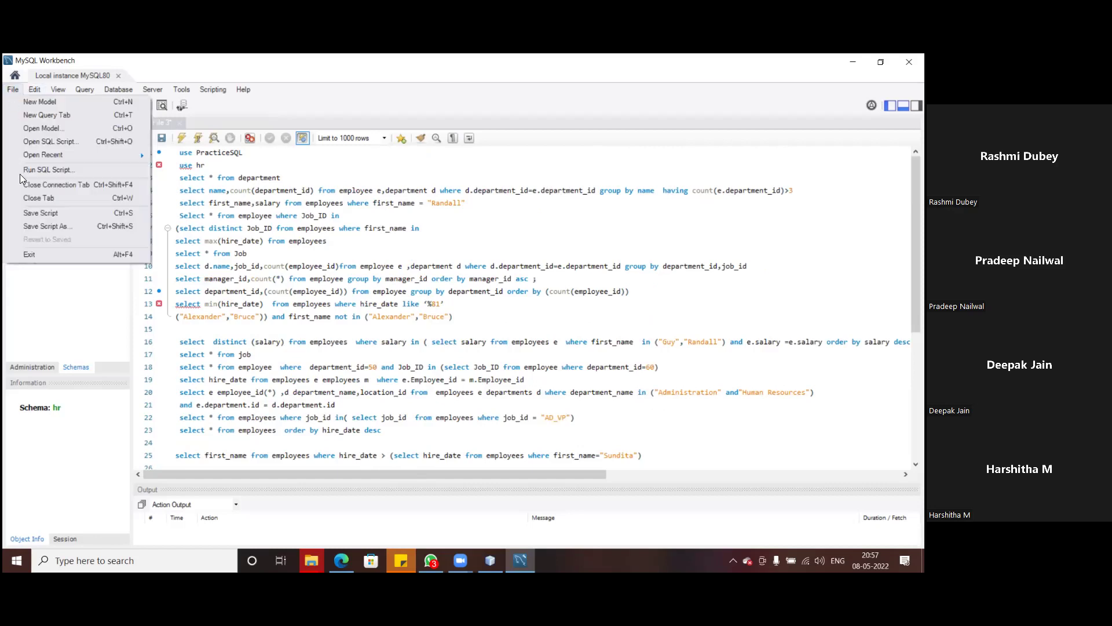
left_click(30, 253)
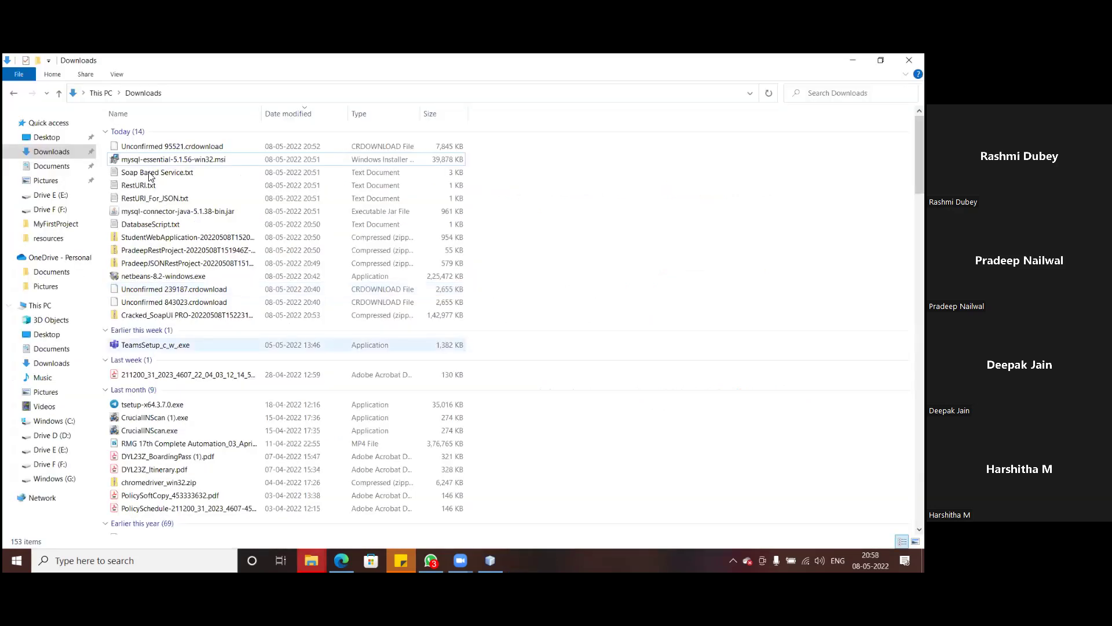
- Run mysql-essential-5.1.56-win32.msi, accept the license and install with the Complete setup type
double_click(145, 161)
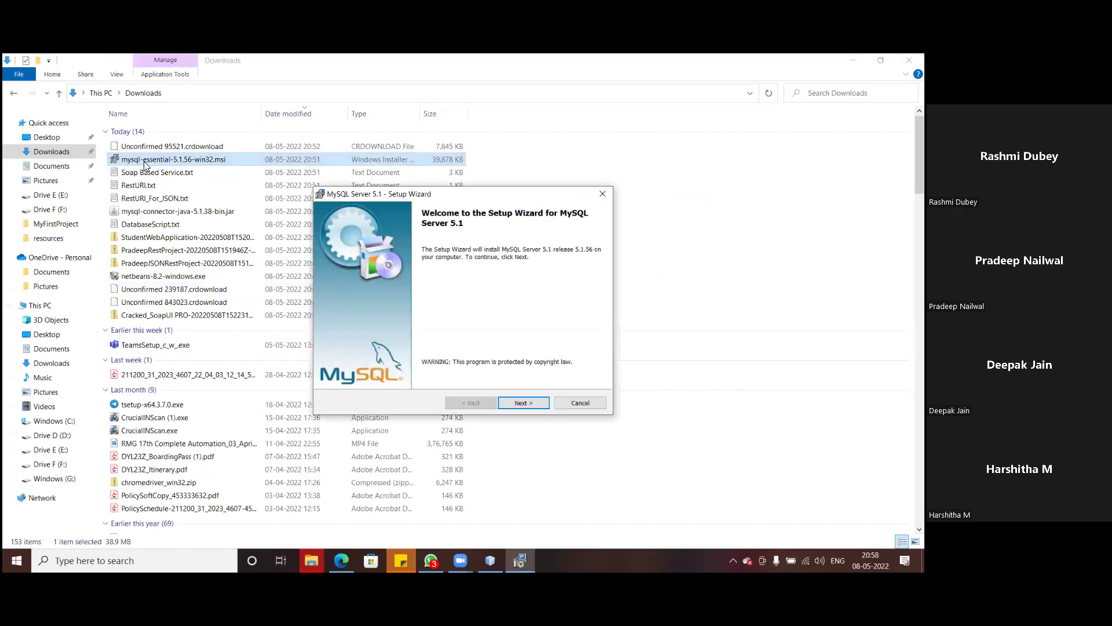
left_click(524, 403)
left_click(388, 359)
left_click(523, 404)
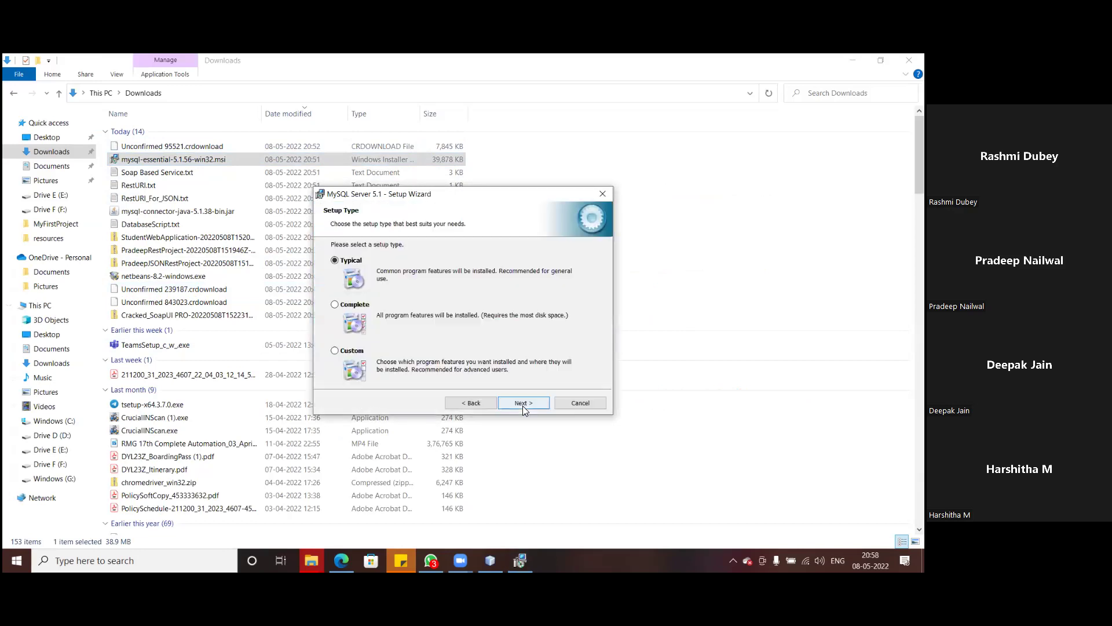
left_click(352, 304)
left_click(531, 404)
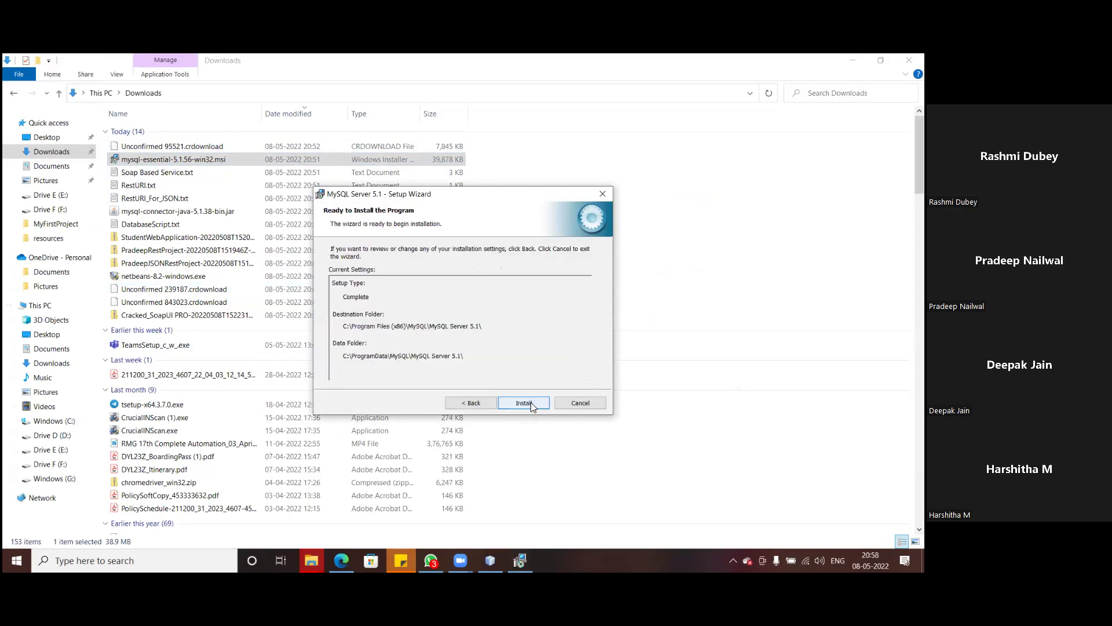
left_click(530, 403)
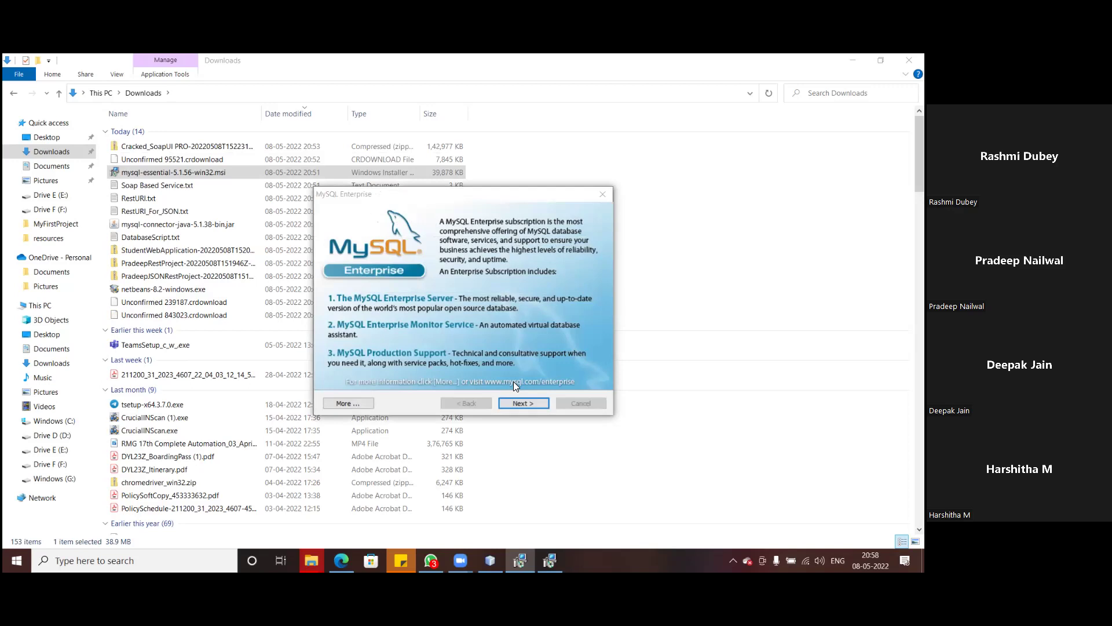
- Finish the MySQL Server 5.1 setup past the Enterprise information pages
left_click(520, 404)
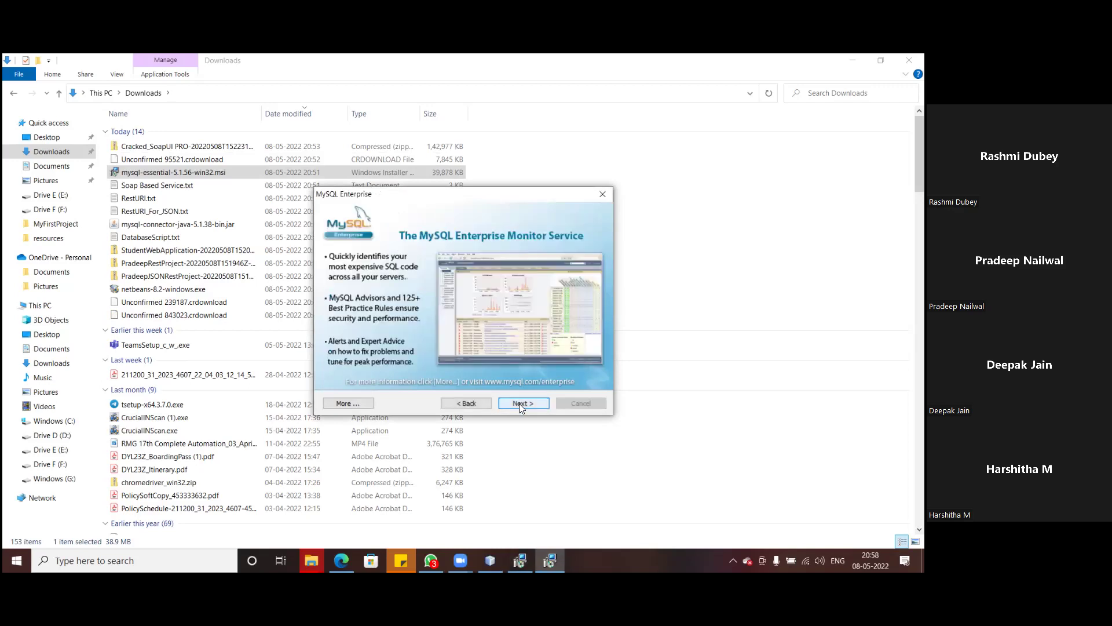
left_click(519, 403)
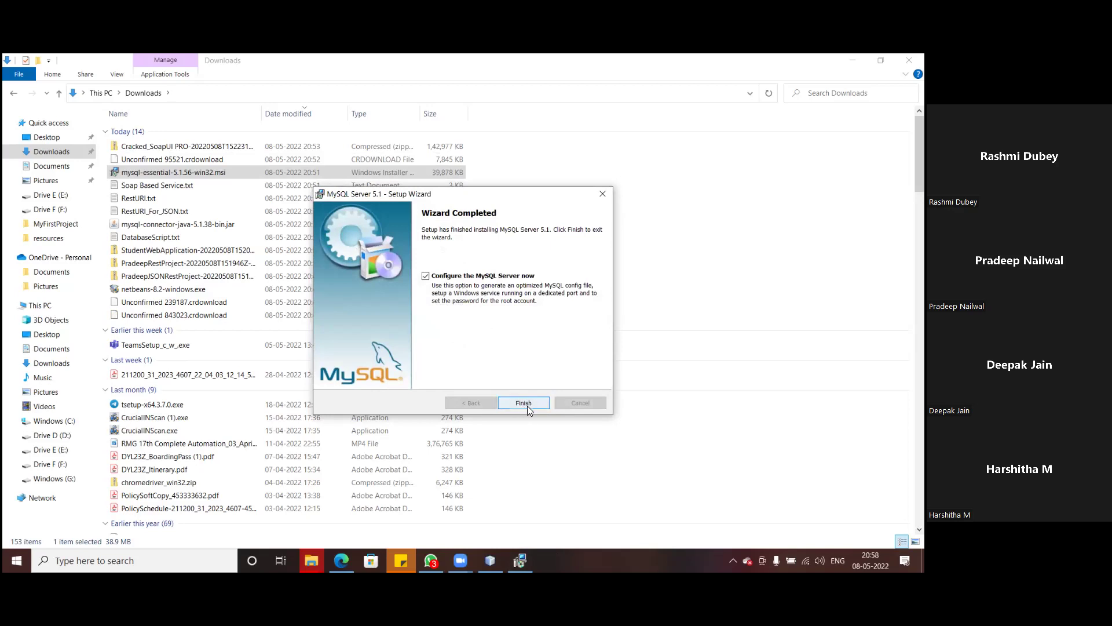
left_click(524, 403)
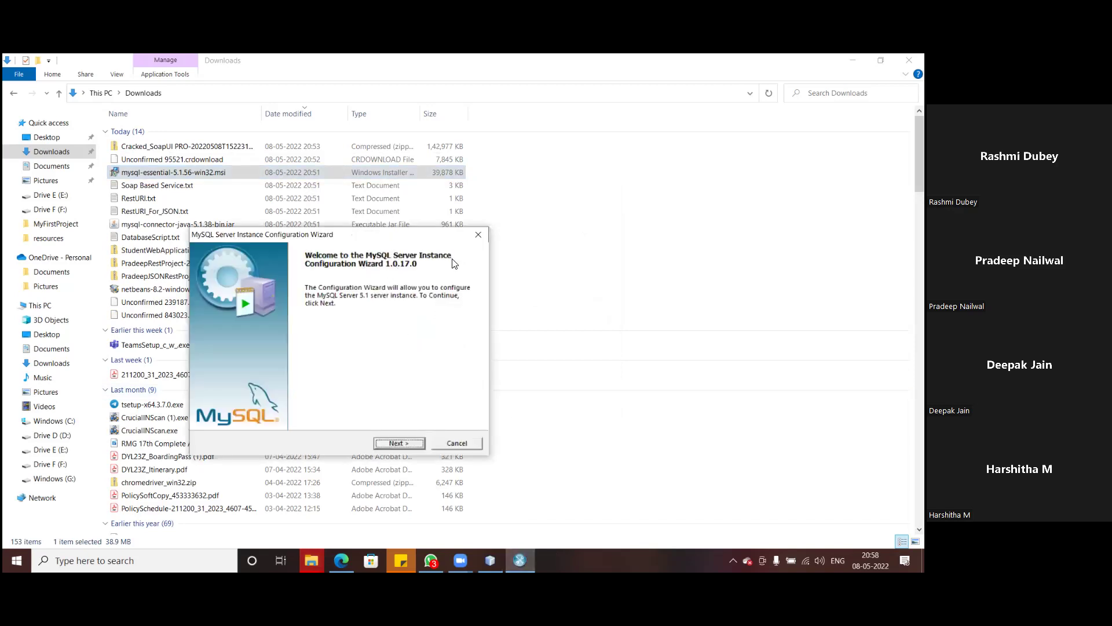
- Choose Standard Configuration and include the bin directory in the Windows PATH
left_click(399, 443)
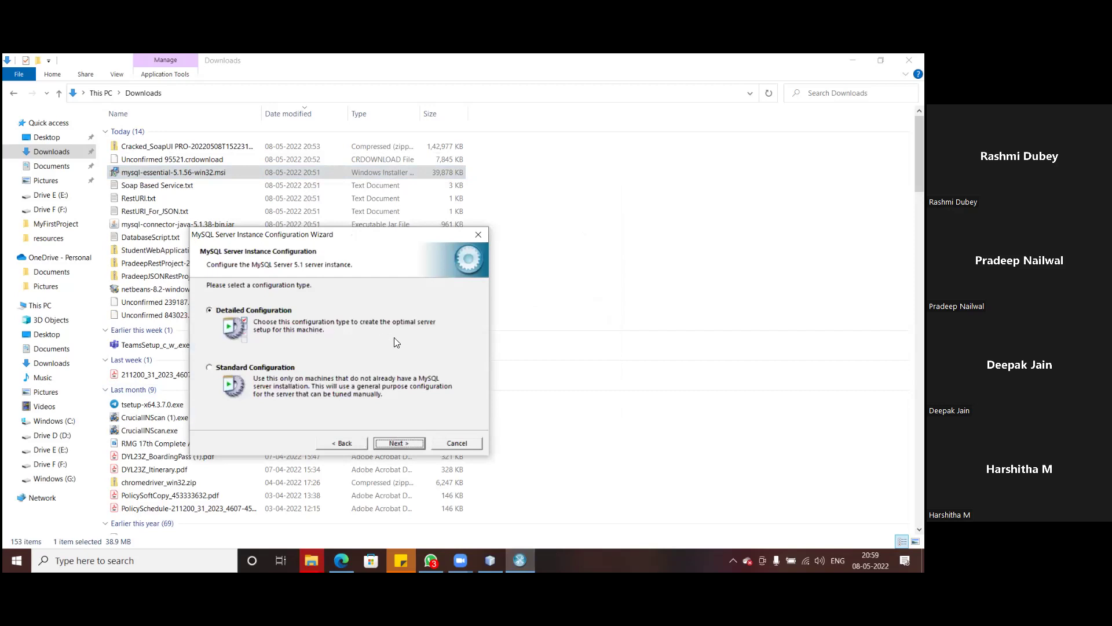
left_click(229, 367)
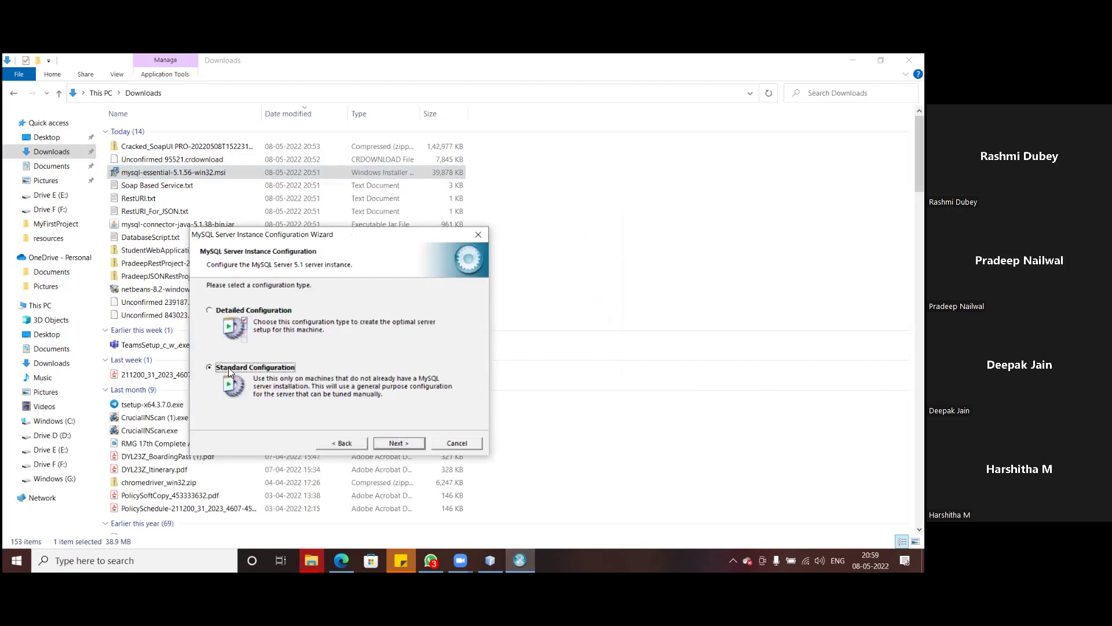
left_click(392, 443)
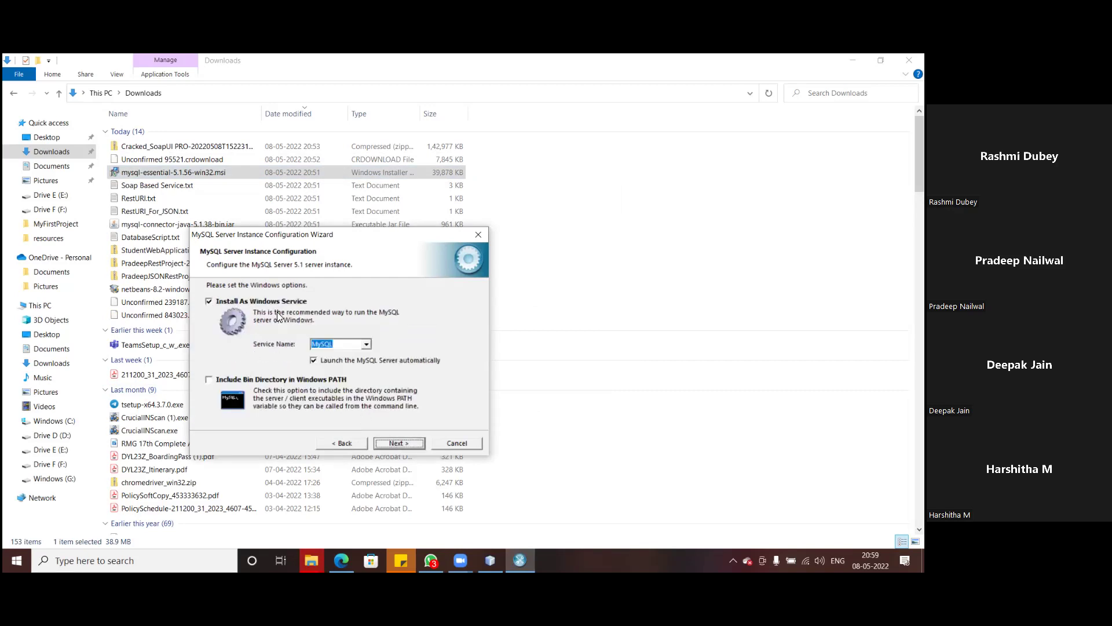
left_click(207, 379)
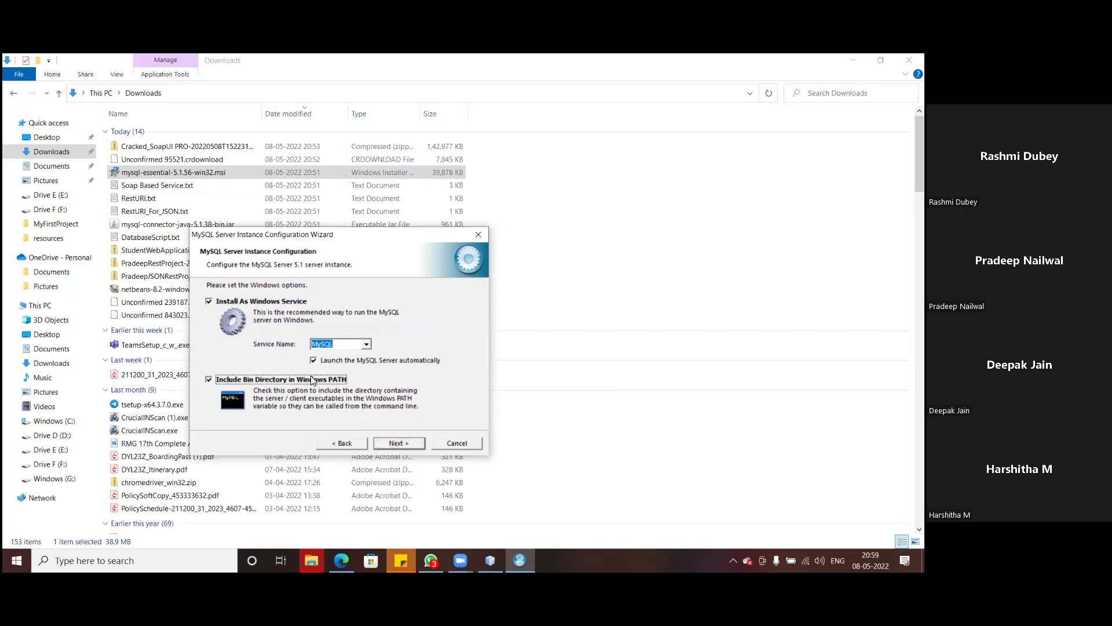
left_click(398, 442)
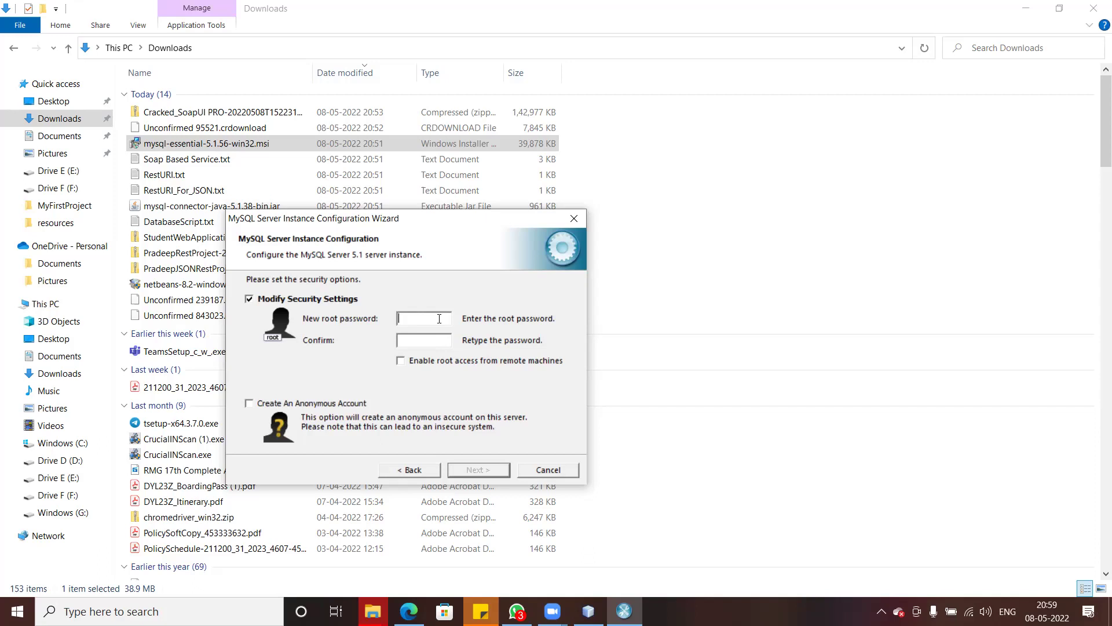
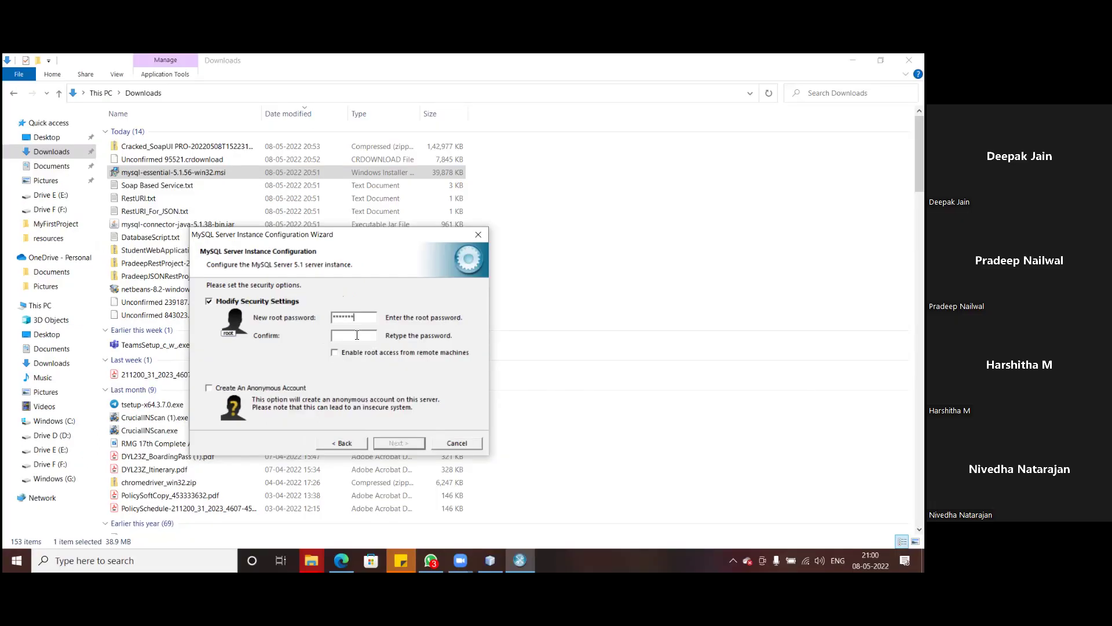
- Enter and confirm the root password, and enable root access from remote machines
left_click(427, 340)
left_click(336, 352)
- Execute the server configuration and finish the wizard
left_click(400, 443)
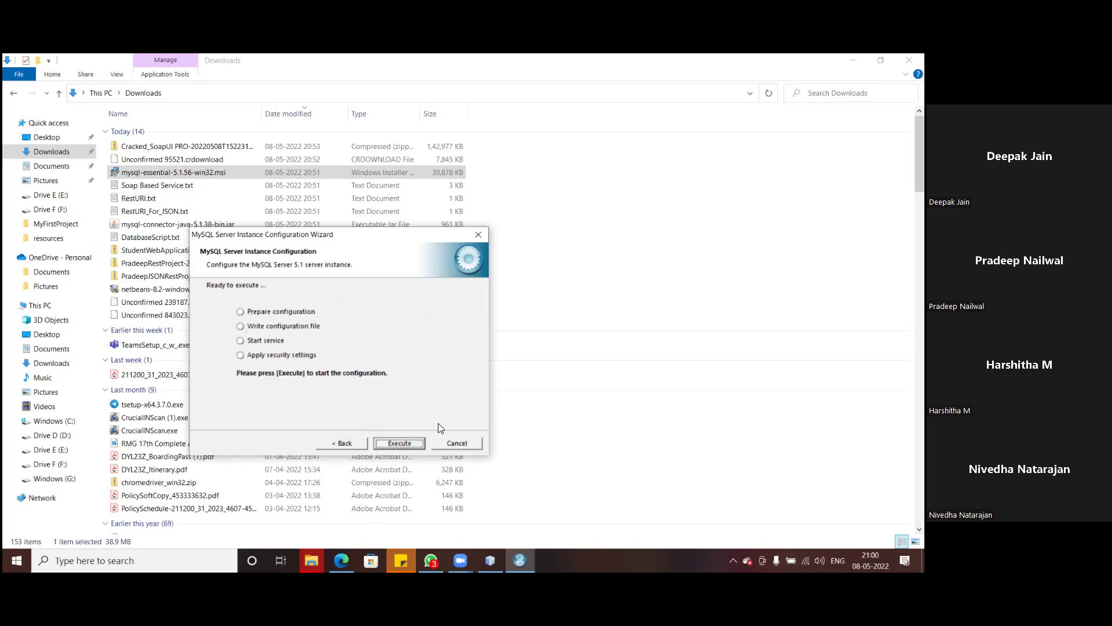
left_click(402, 443)
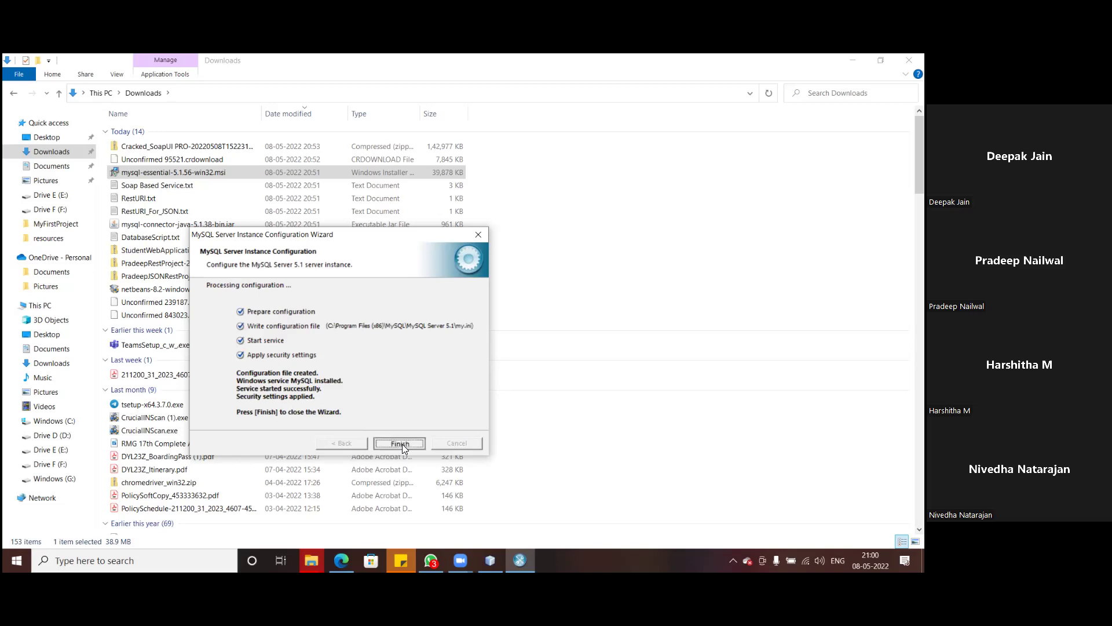
left_click(399, 443)
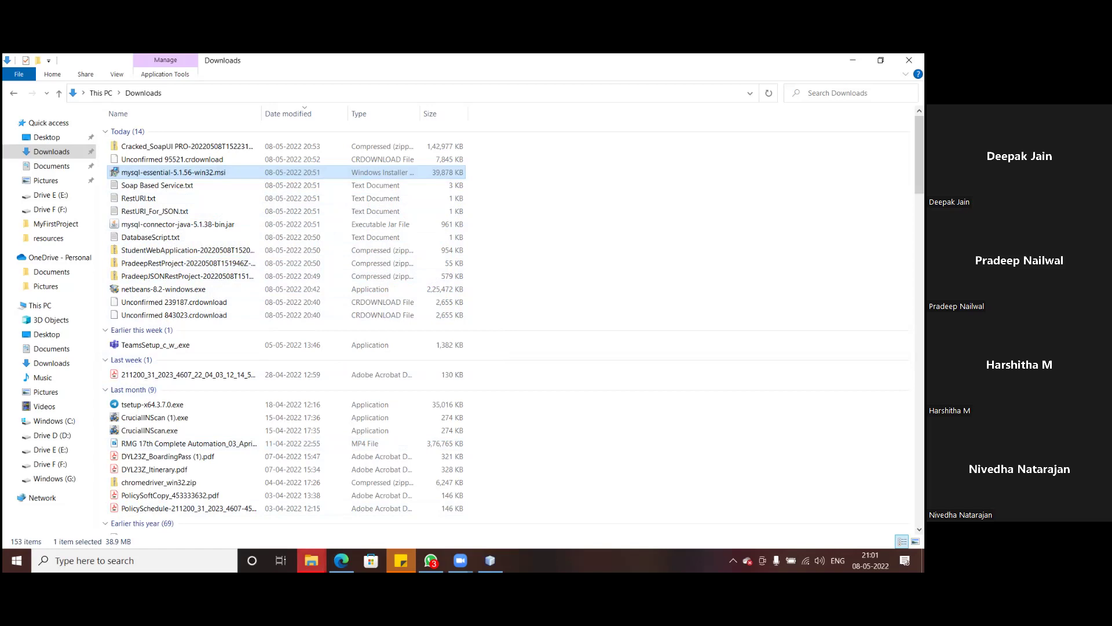
- Download SQLyog604.exe from the Google Drive folder, confirming despite the warning
key("alt+Tab")
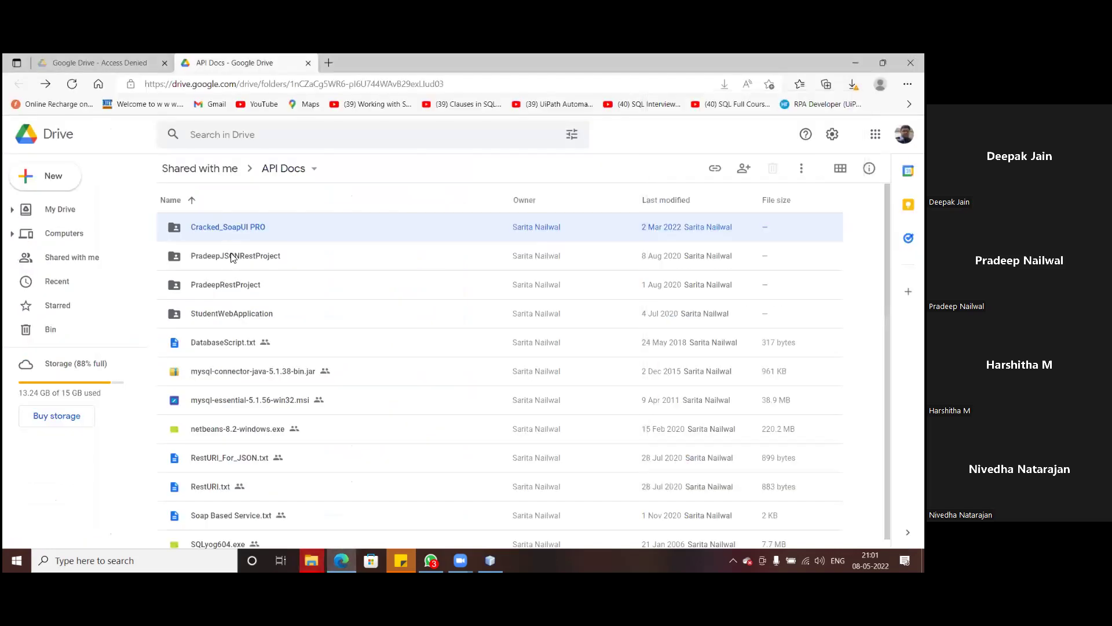
scroll(228, 284, "down", 1)
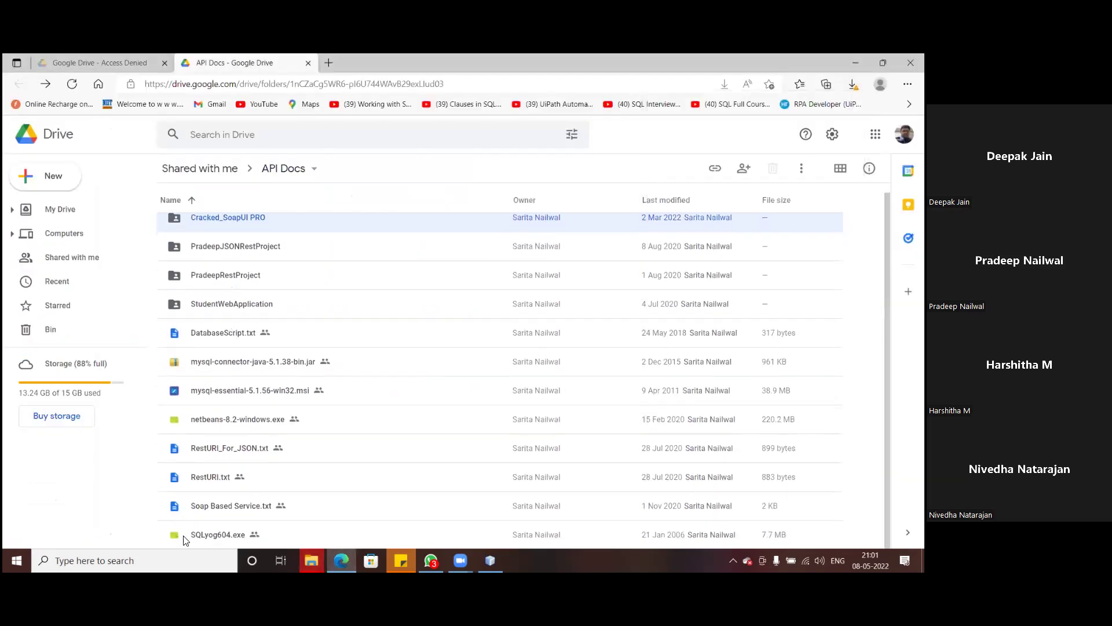
right_click(218, 539)
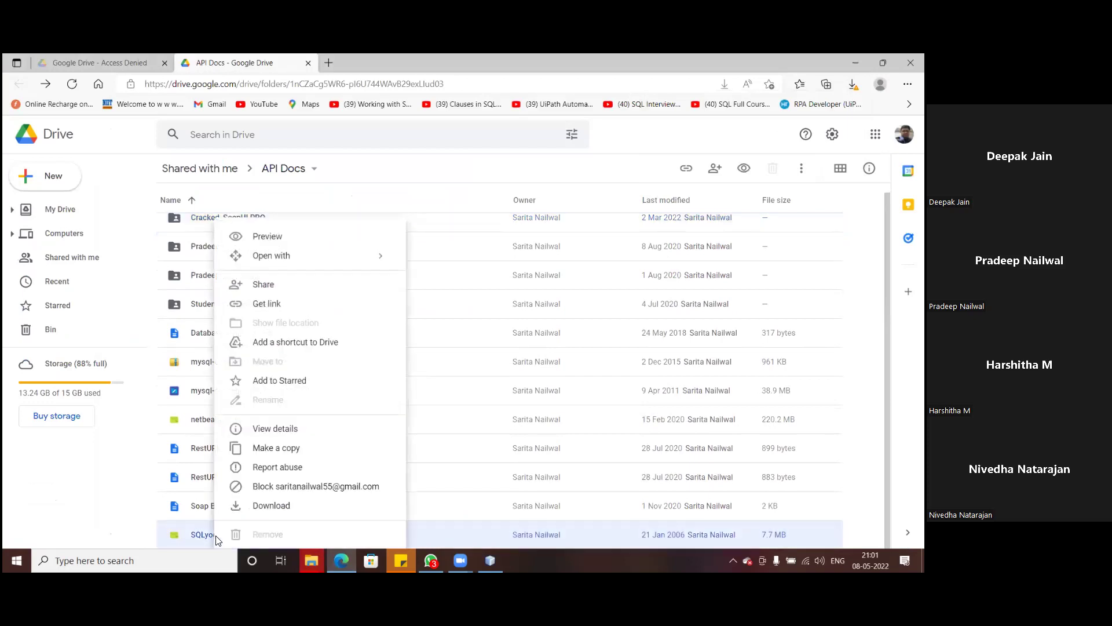
left_click(275, 510)
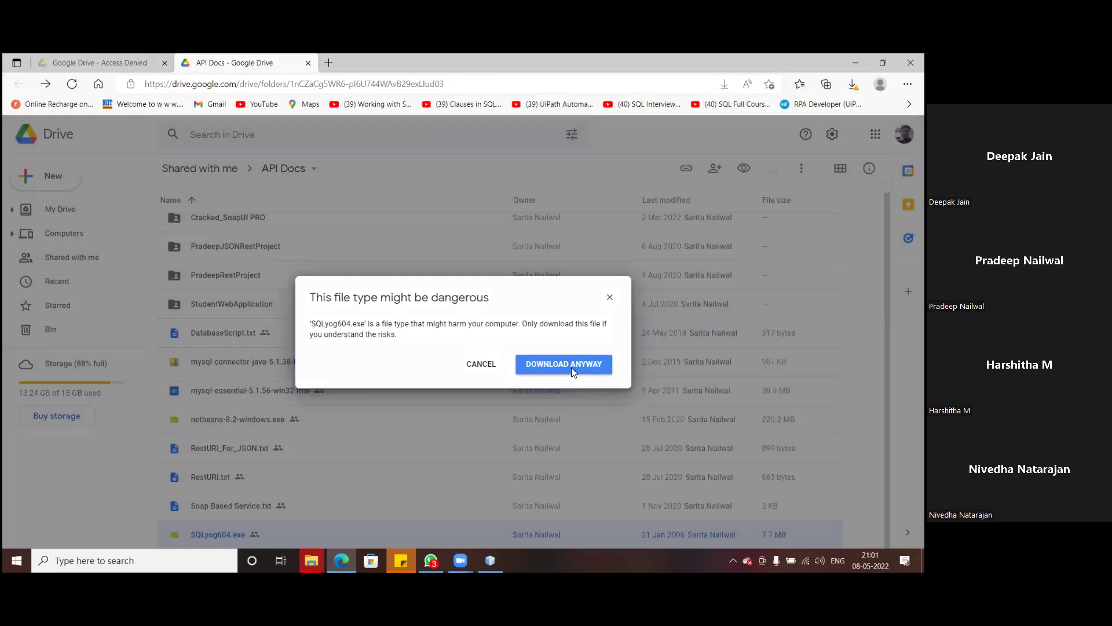
left_click(571, 367)
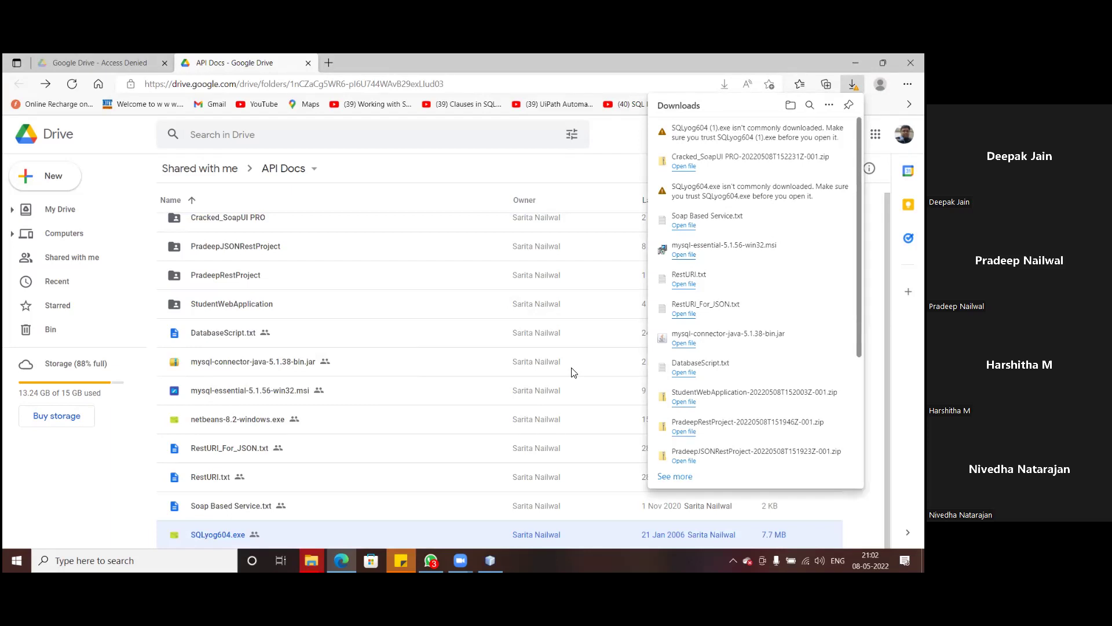
- Bring the File Explorer Downloads window to the front
mouse_move(742, 133)
left_click(311, 560)
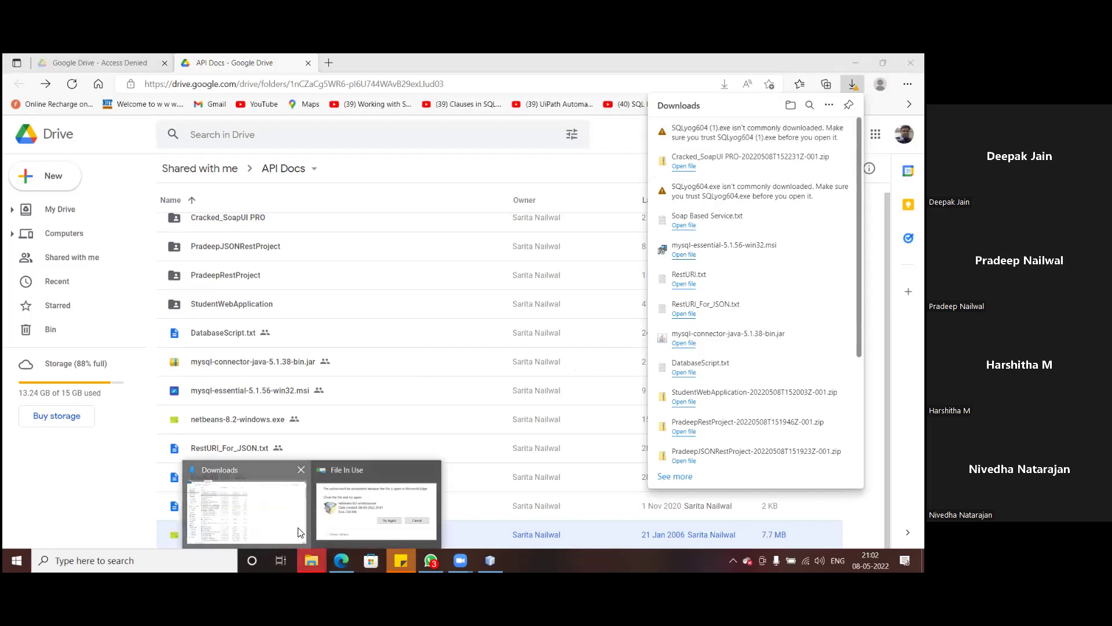
left_click(303, 532)
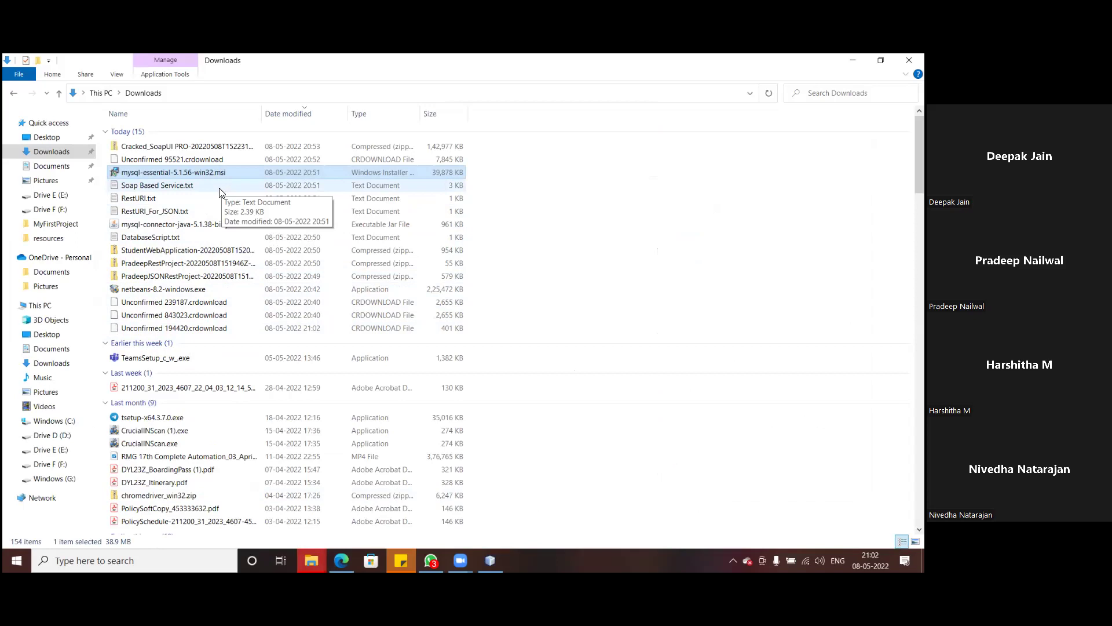
- Collapse the Last week and Last month file groups in Downloads
left_click(106, 359)
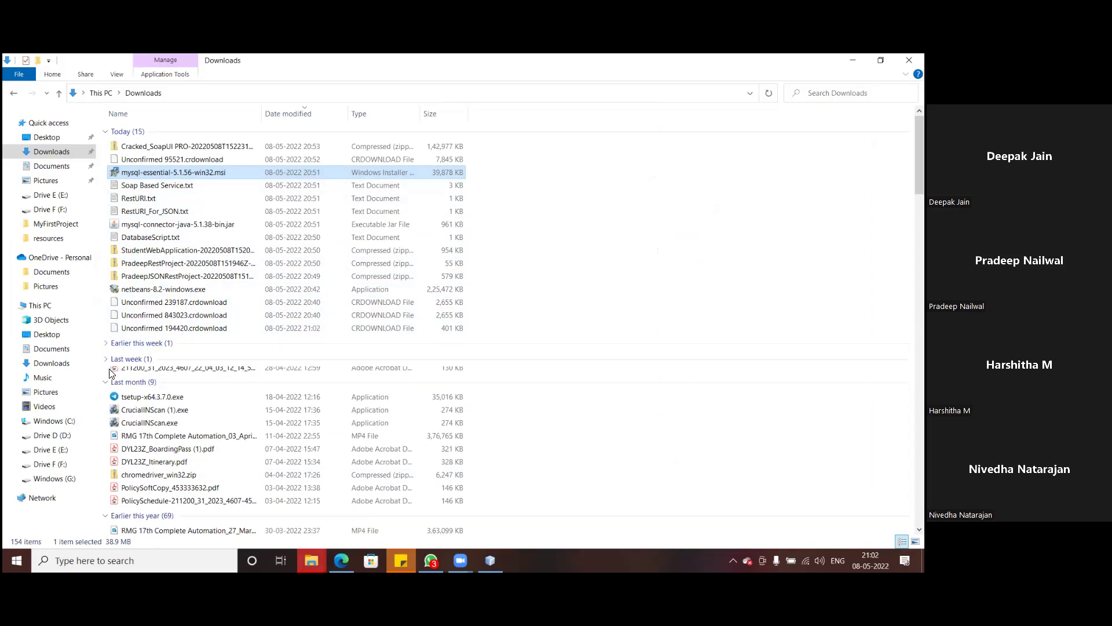
left_click(106, 375)
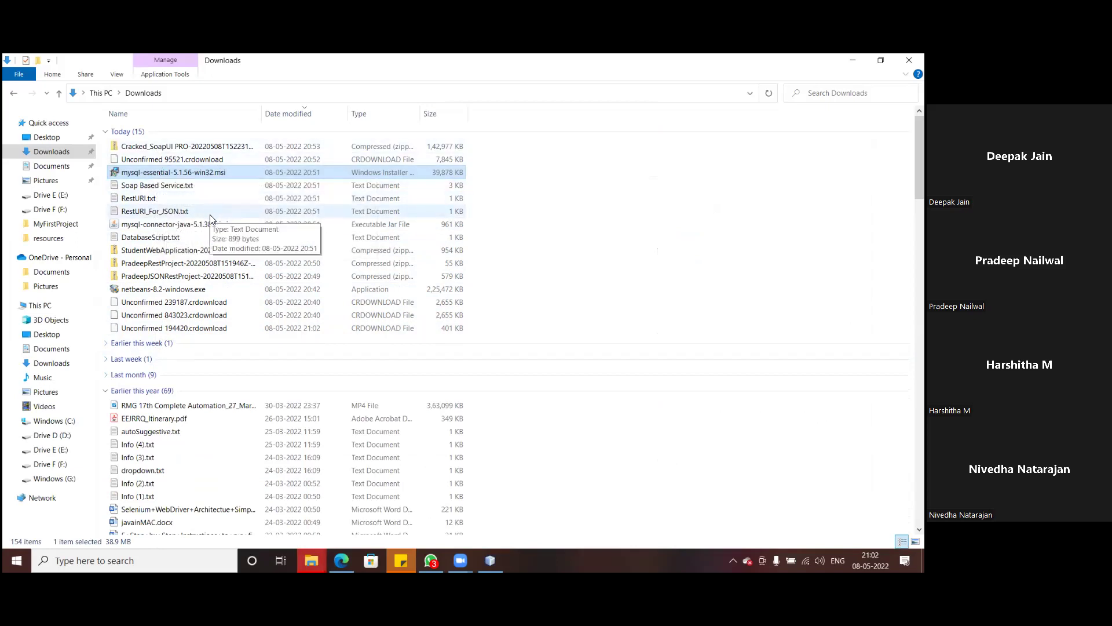
mouse_move(312, 560)
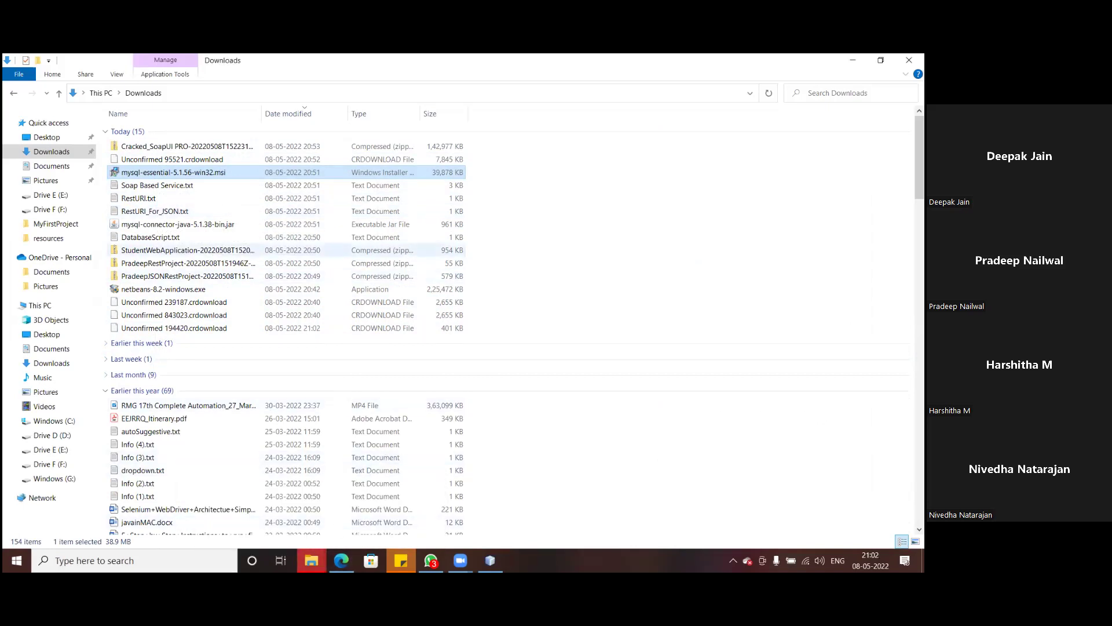
- Download SQLyog604.exe again from Google Drive, accepting the dangerous-file warning
left_click(341, 560)
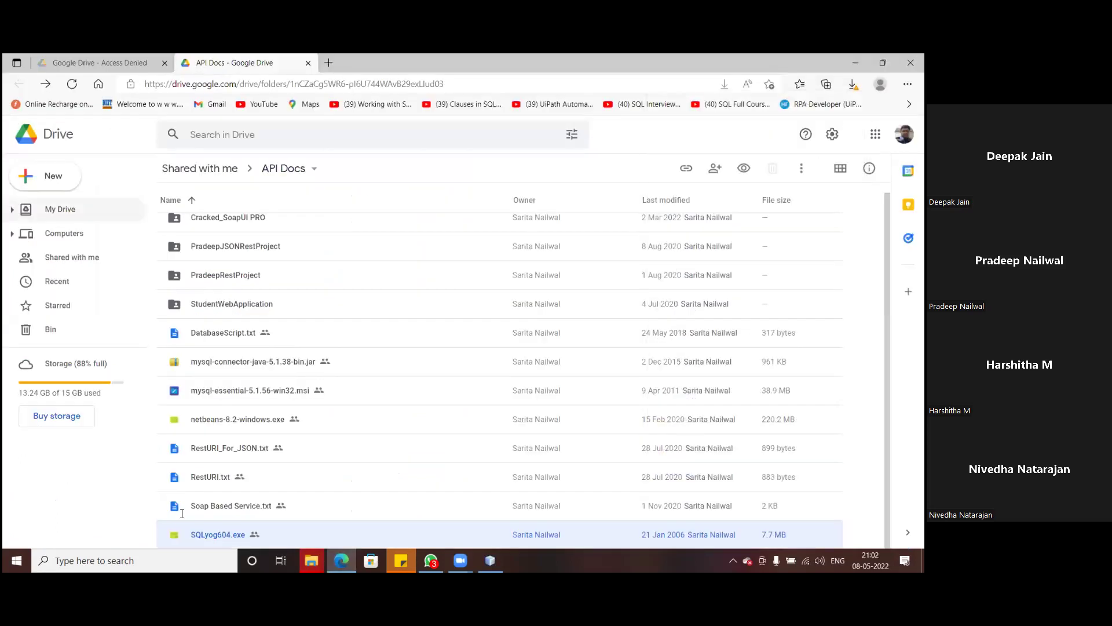
right_click(220, 540)
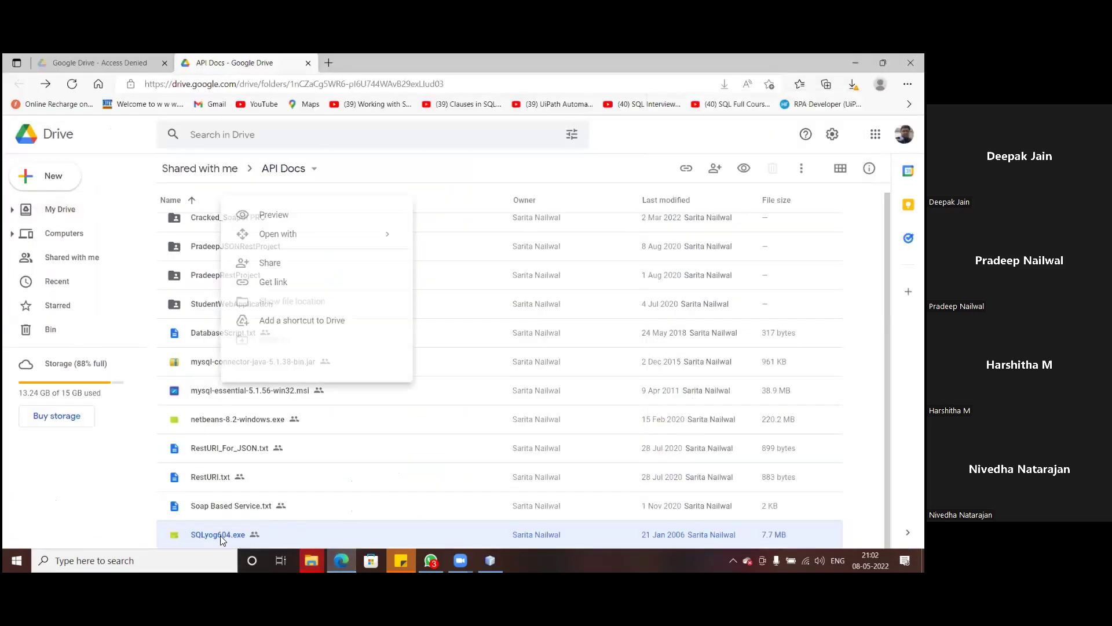
left_click(281, 489)
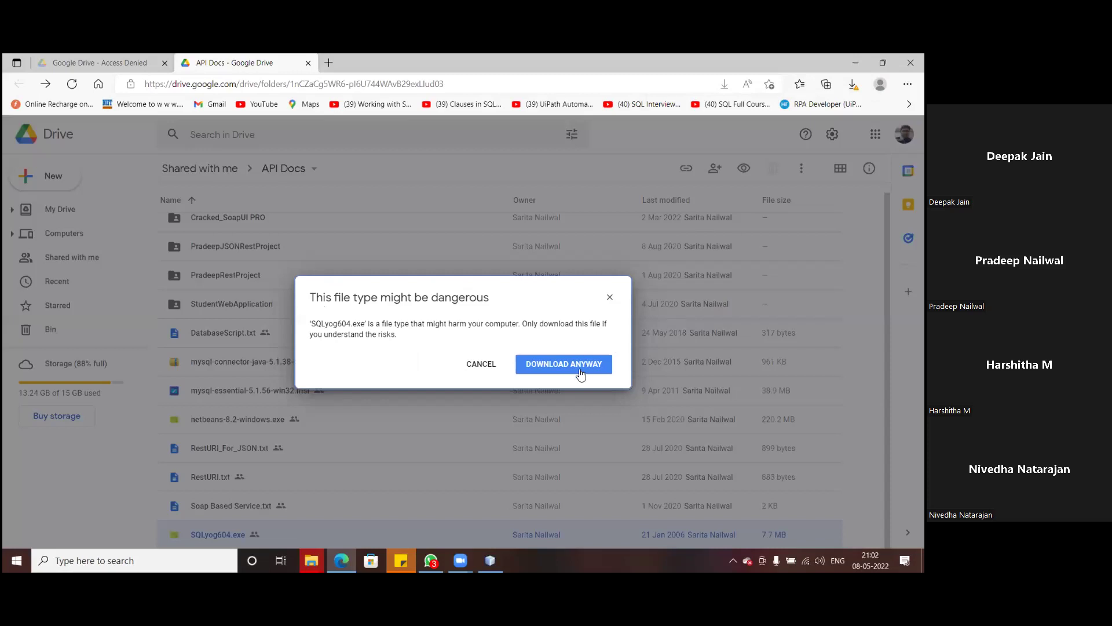
left_click(580, 366)
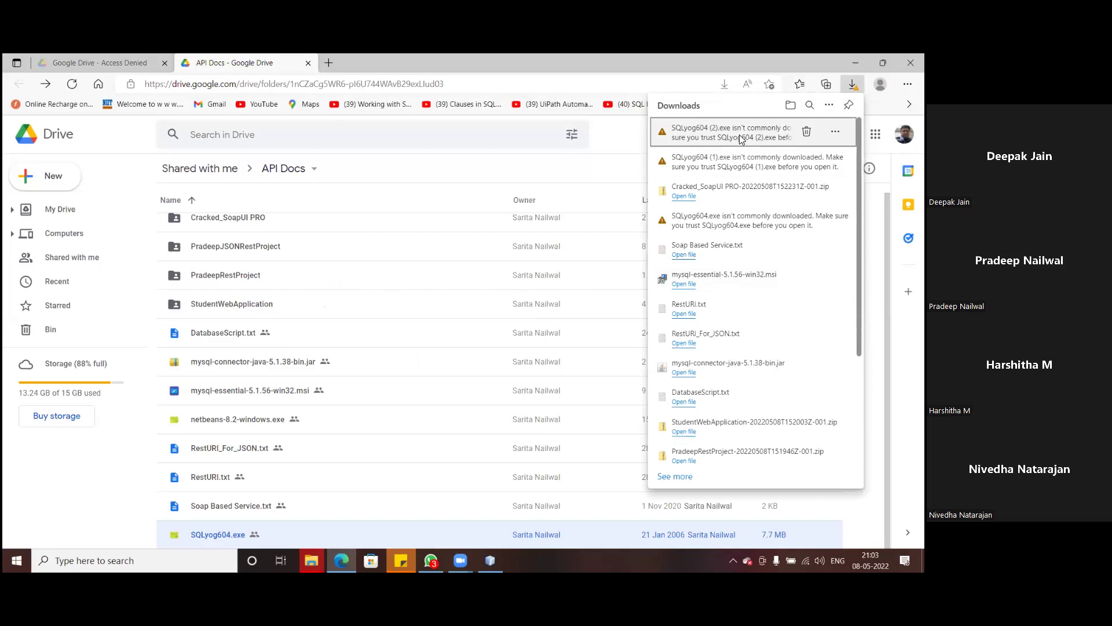
- Keep the flagged SQLyog604 (2).exe download anyway and open the installer
left_click(835, 132)
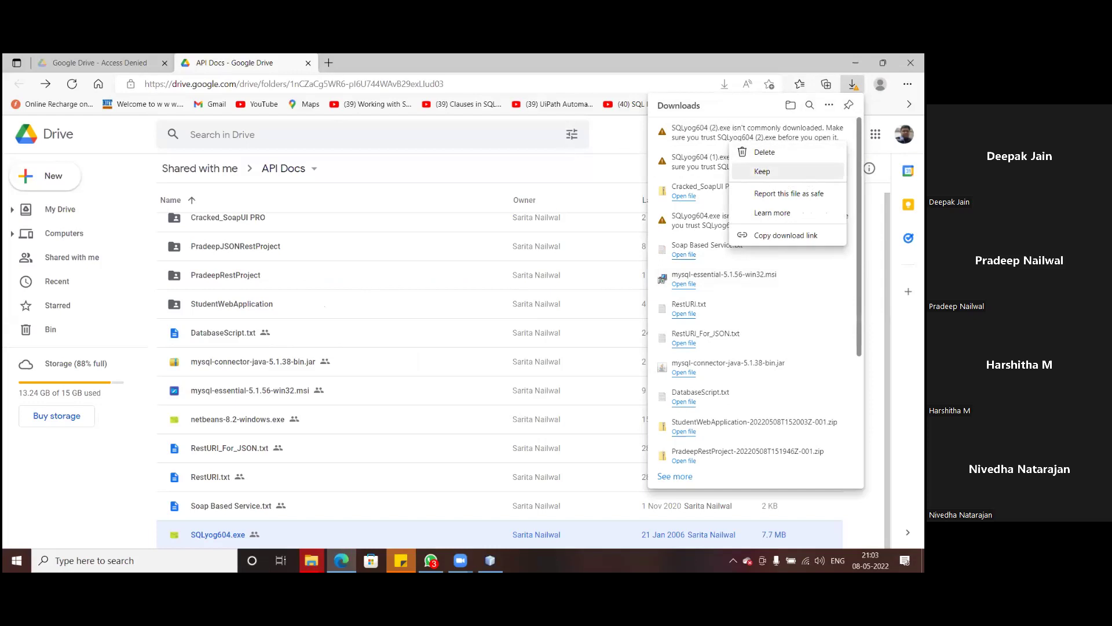
left_click(762, 171)
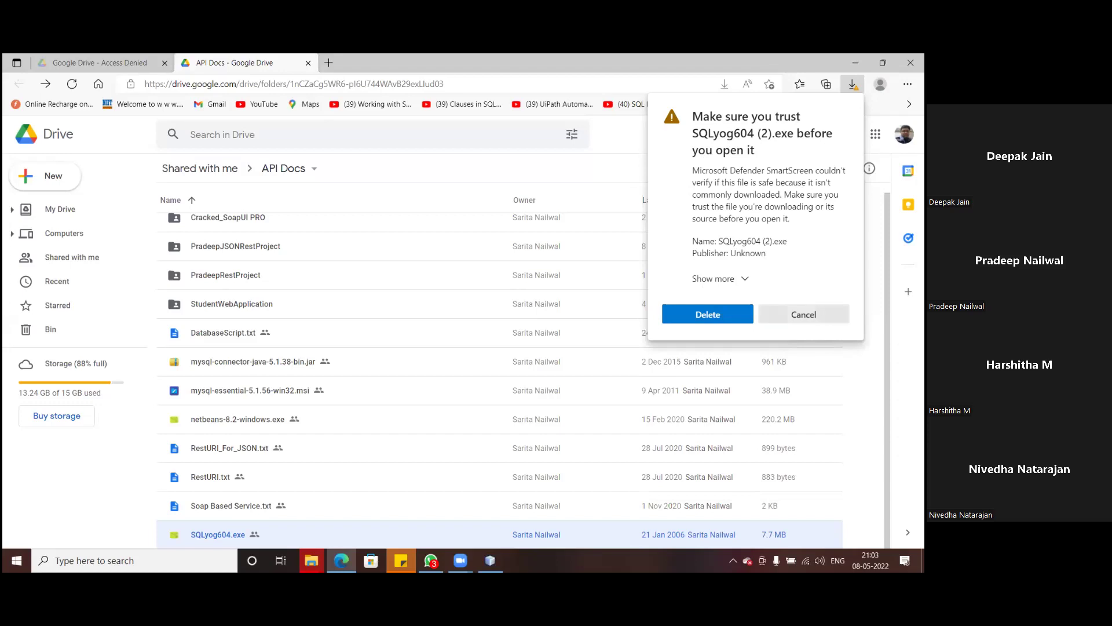
left_click(744, 279)
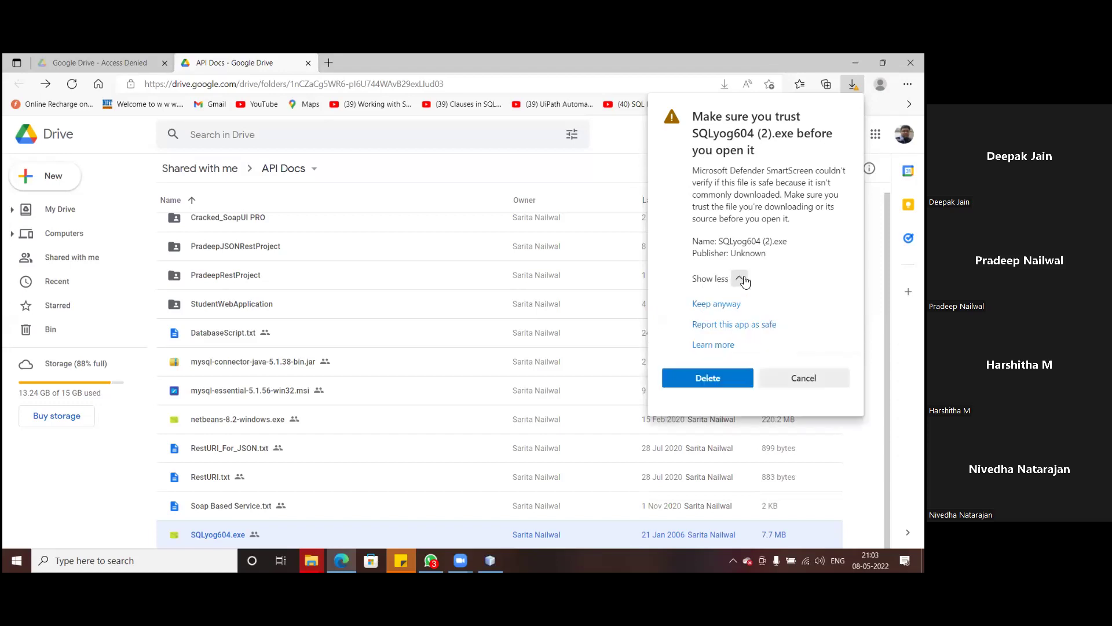
left_click(744, 280)
left_click(747, 281)
left_click(718, 304)
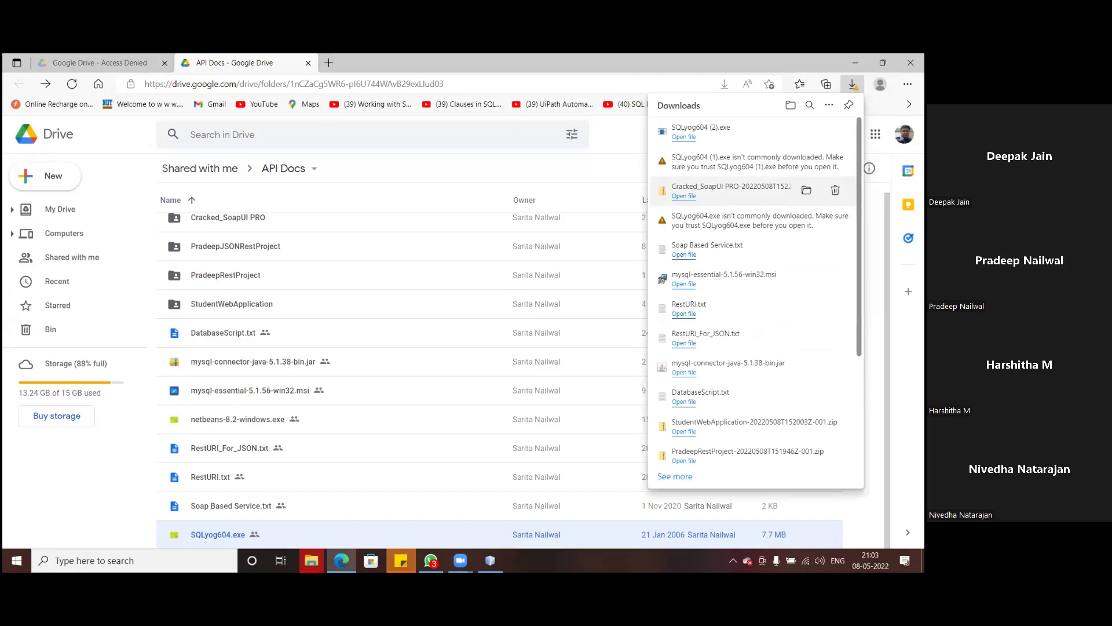
left_click(684, 138)
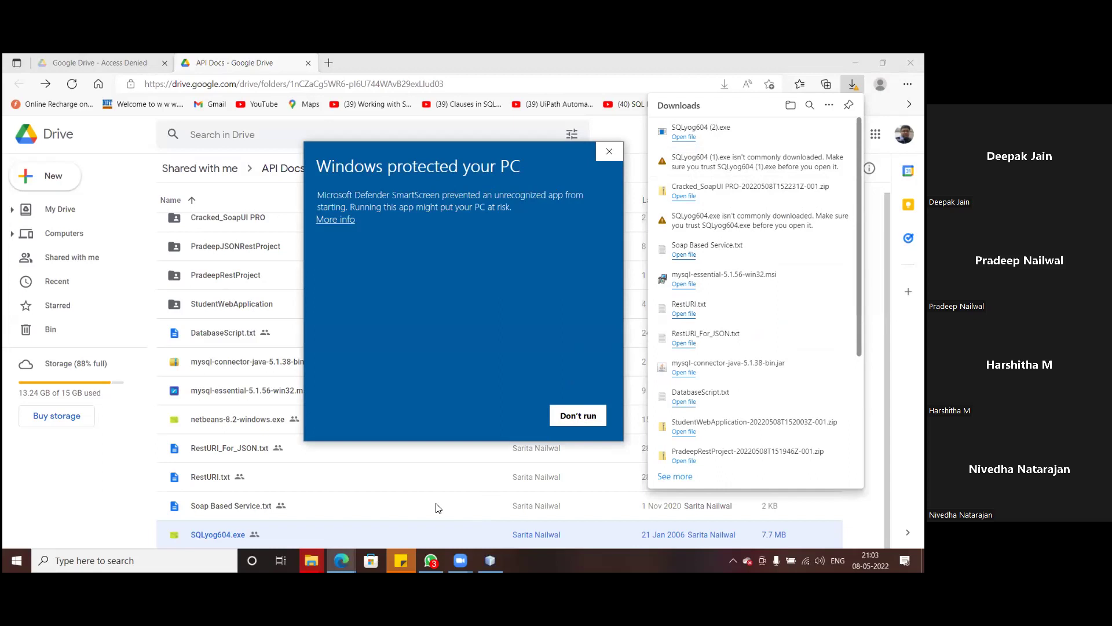
- Run the SQLyog installer anyway past SmartScreen and accept the license agreement
left_click(335, 220)
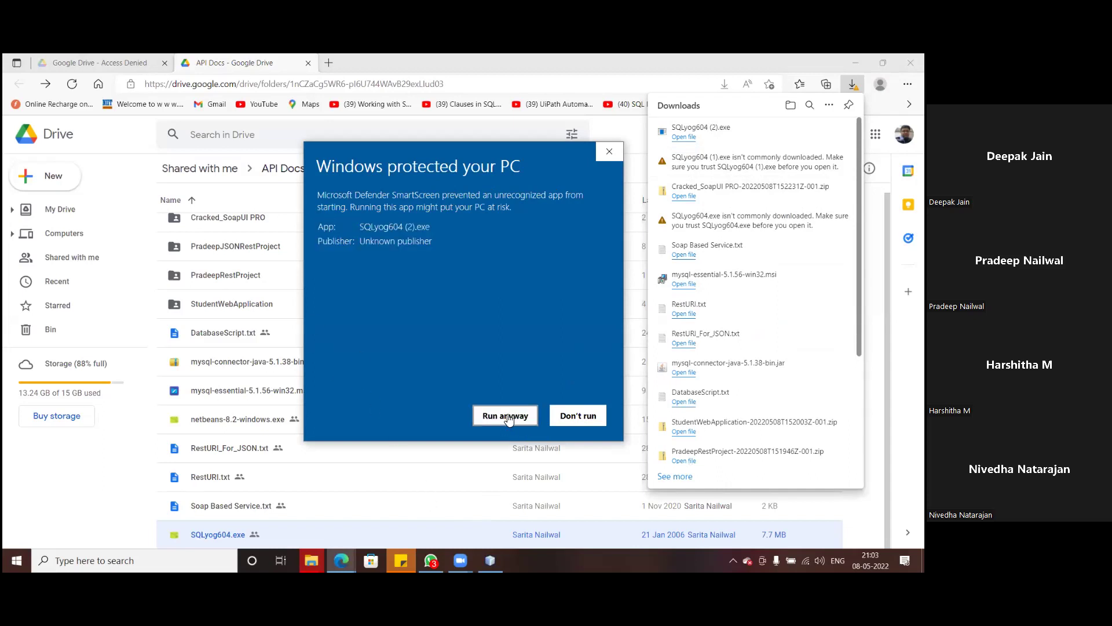
left_click(508, 417)
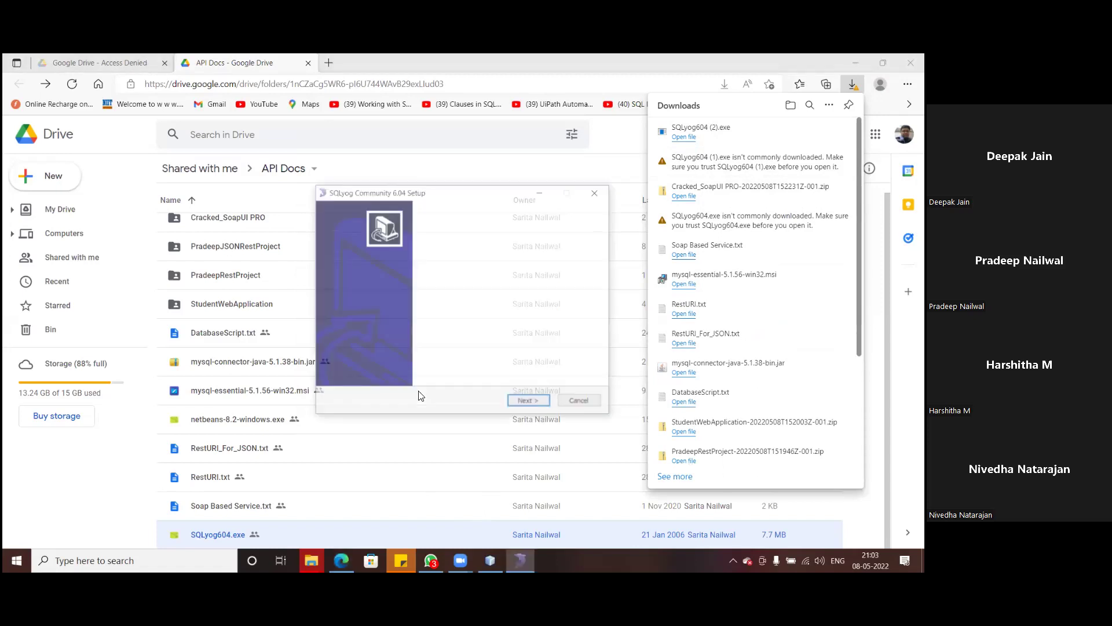
left_click(536, 403)
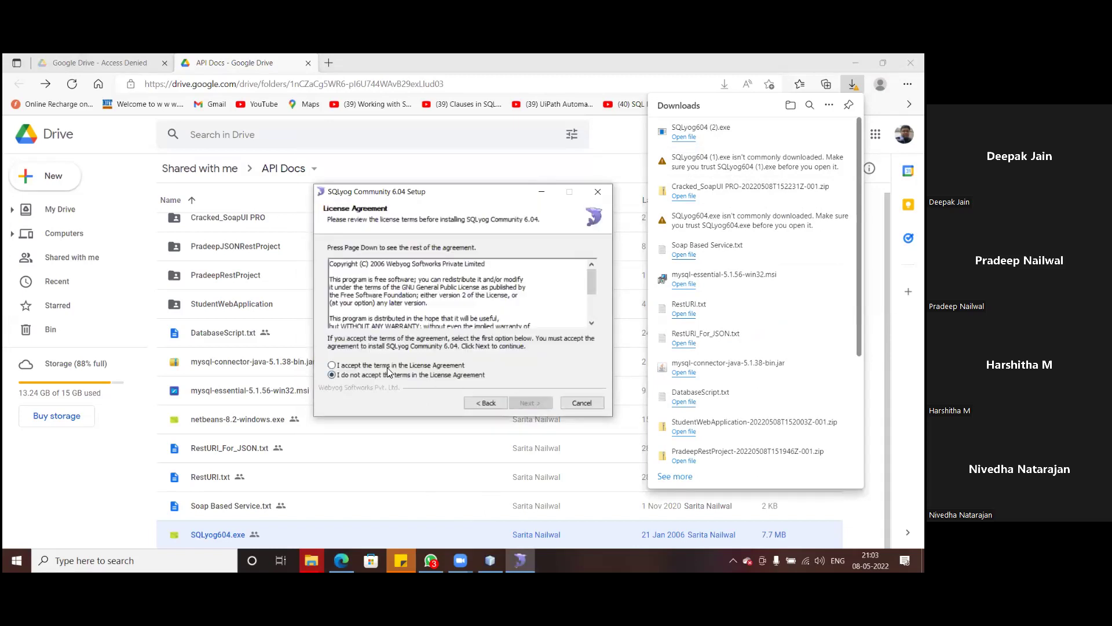
left_click(590, 305)
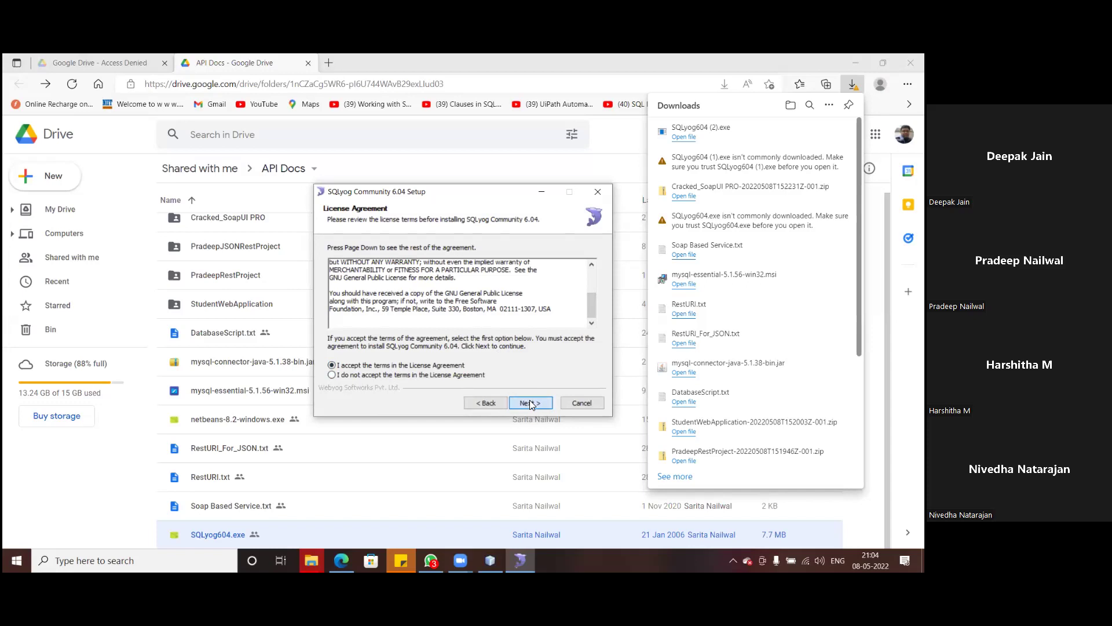
- Install SQLyog with all components to the default folder and launch it
left_click(529, 401)
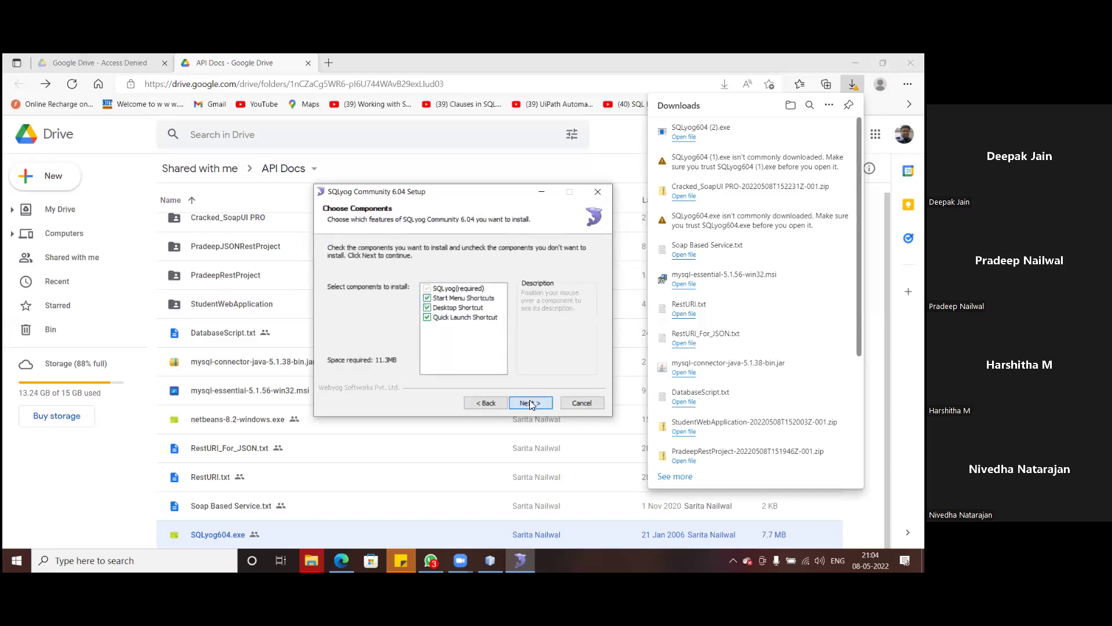
left_click(529, 401)
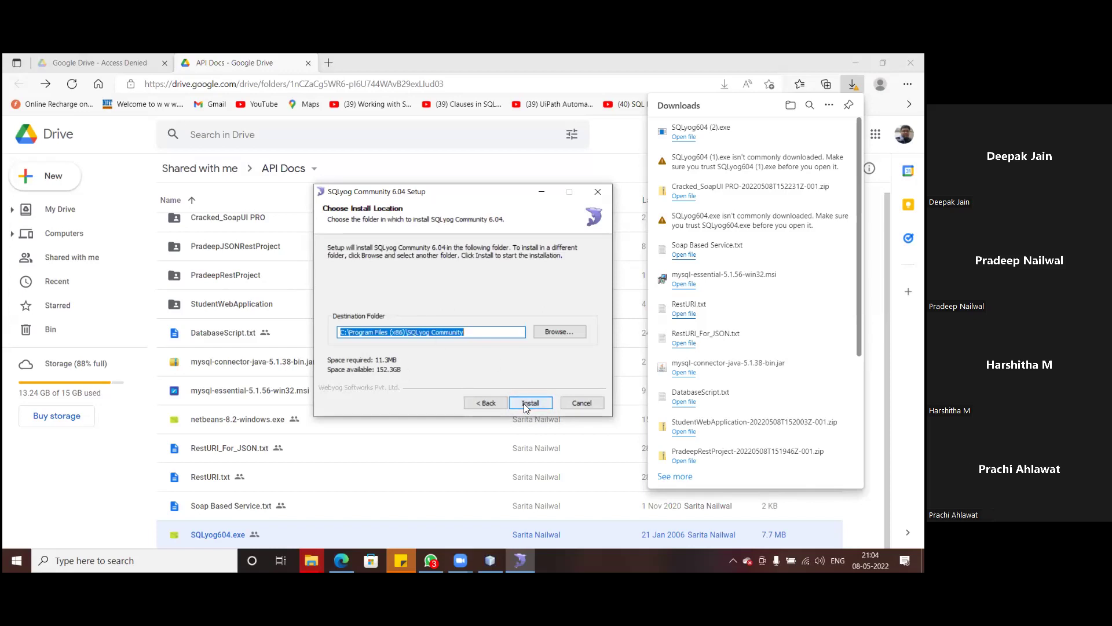
left_click(527, 402)
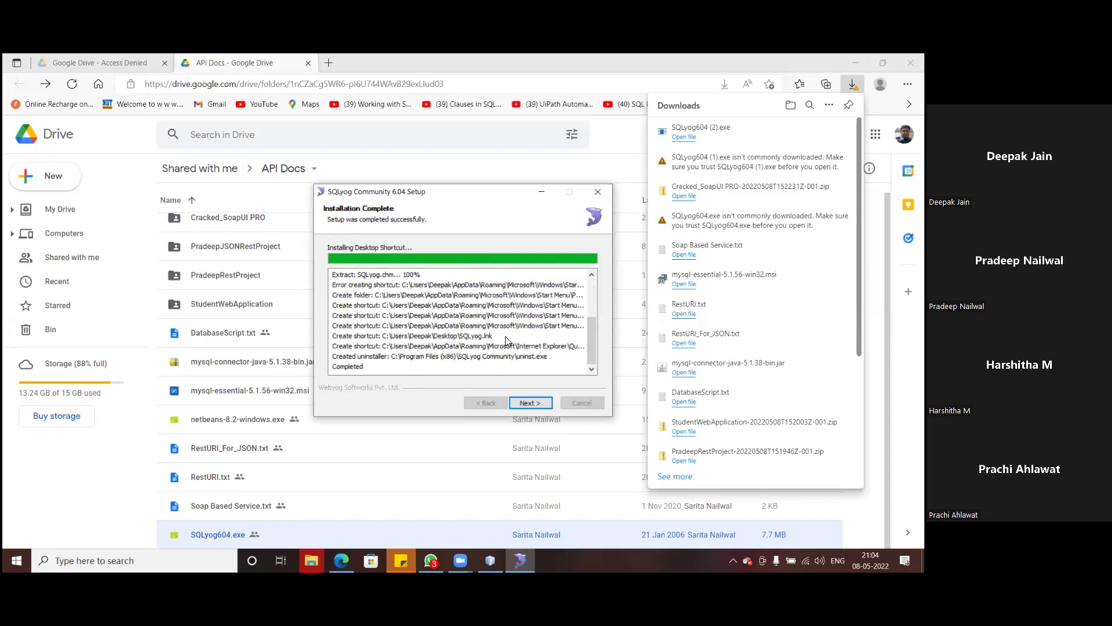
left_click(530, 403)
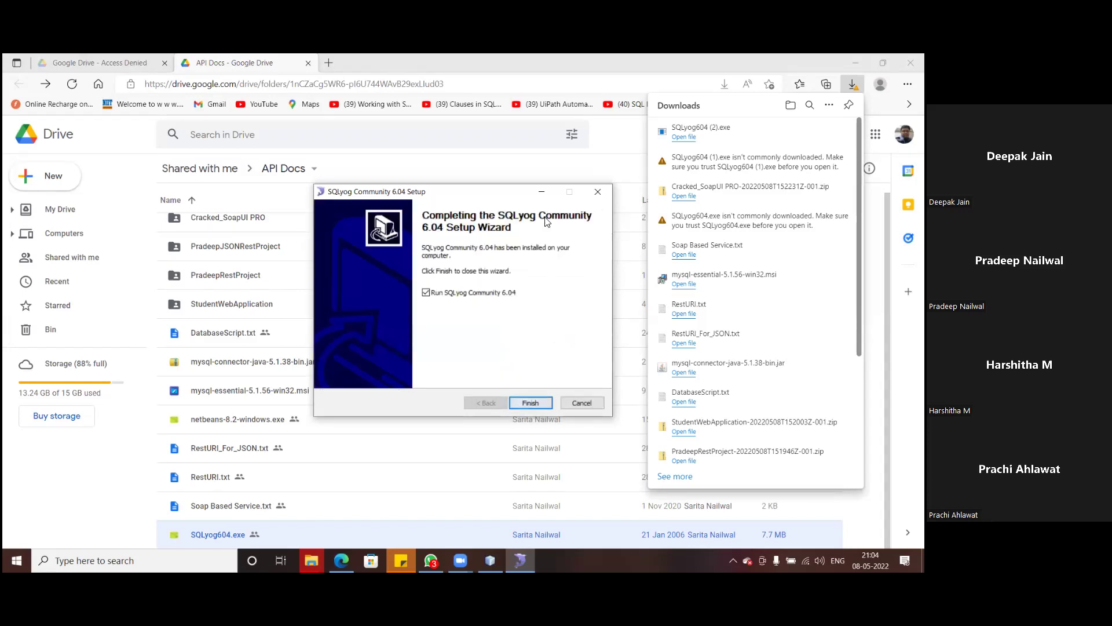
left_click(532, 403)
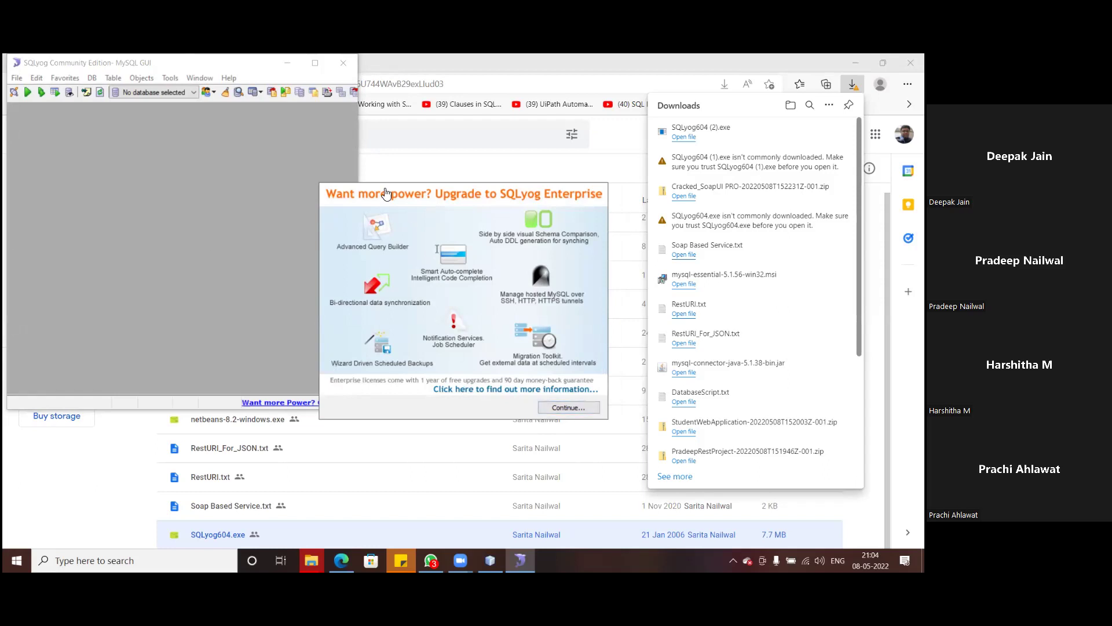
- Click Continue... on the SQLyog Enterprise upgrade splash screen
left_click(568, 409)
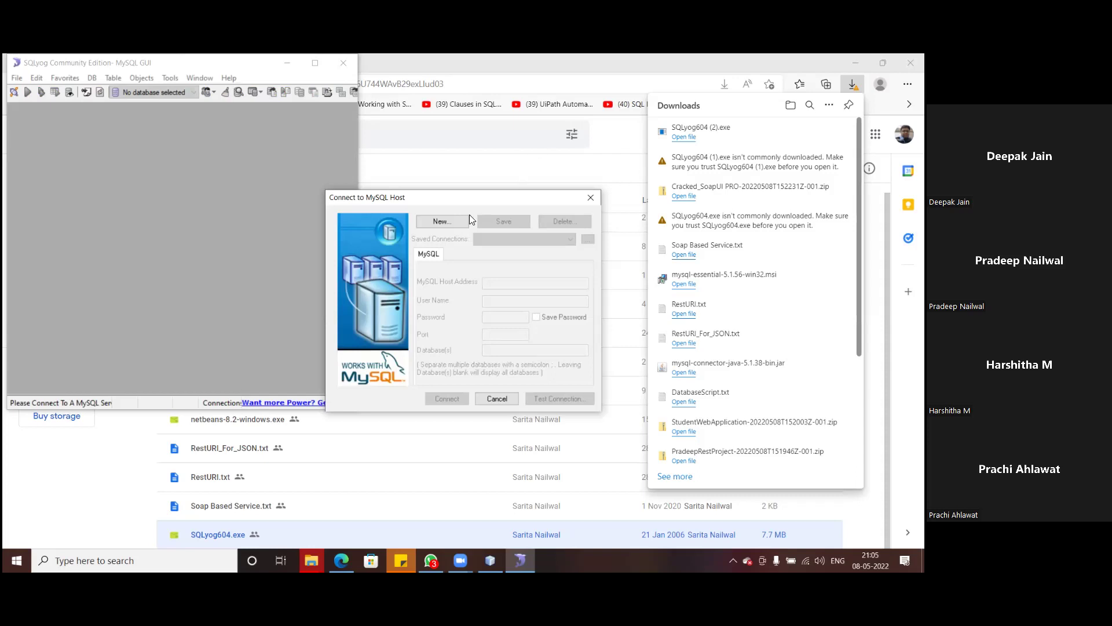
- Create a new saved connection named DEEPAKCONNECTION
left_click(438, 221)
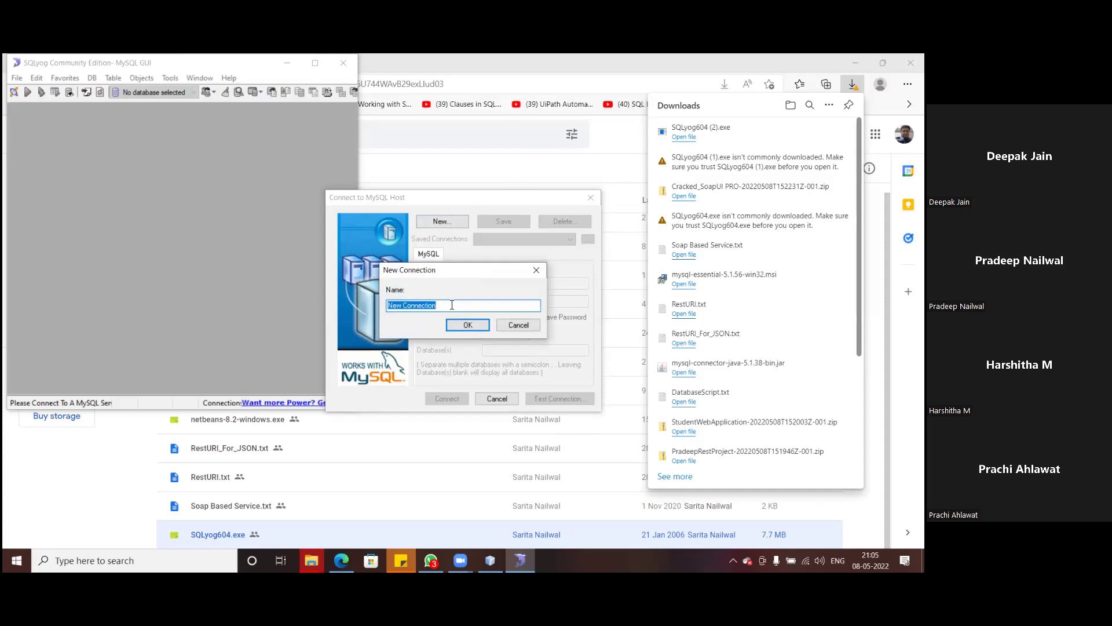
type("DEEPAKCONNECTION")
left_click(469, 325)
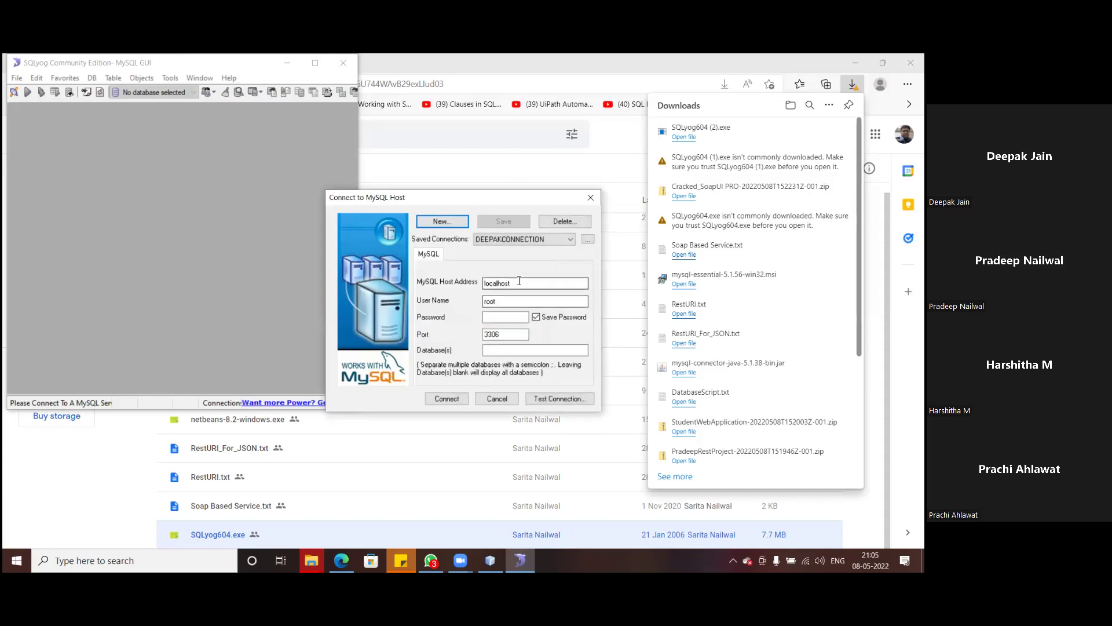
- Enter the root account password, connect to localhost port 3306 and save the connection changes
left_click(513, 301)
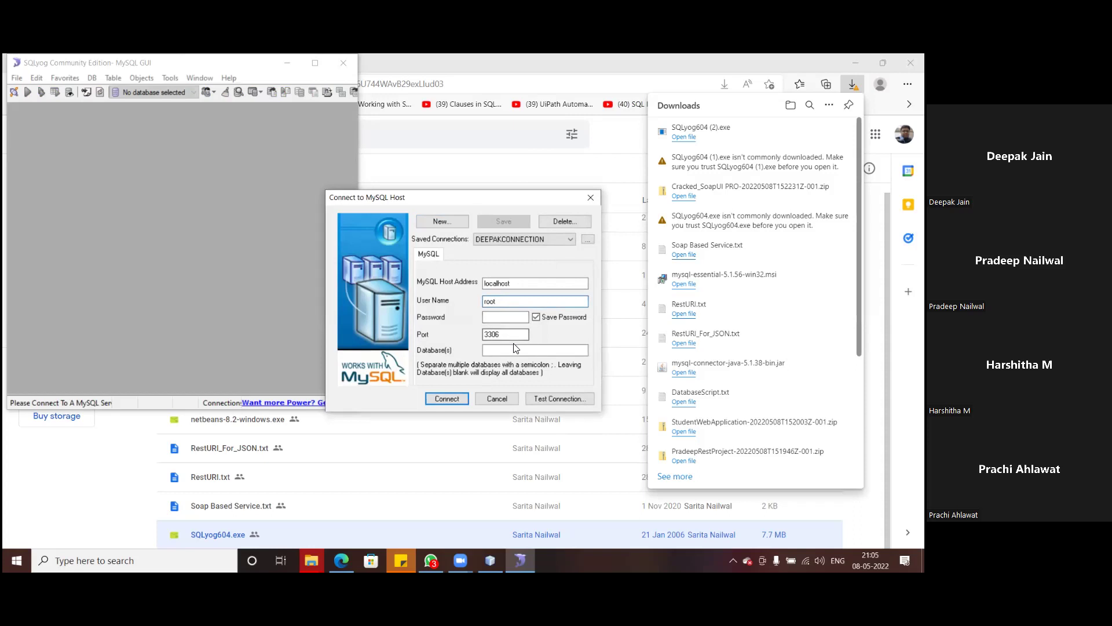
left_click(503, 317)
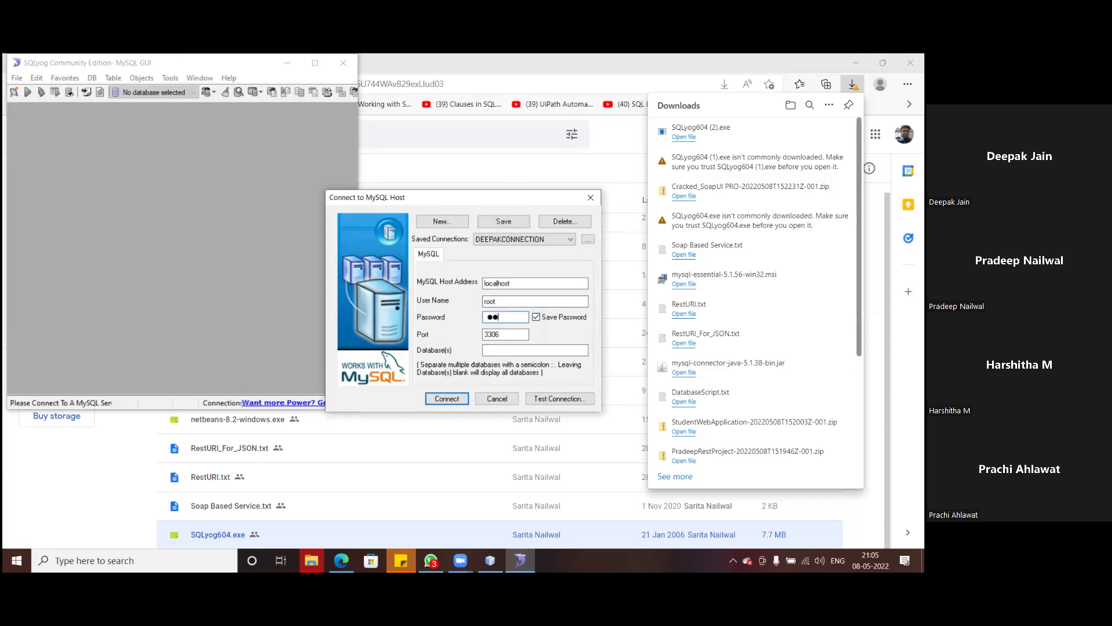
left_click(531, 352)
left_click(447, 398)
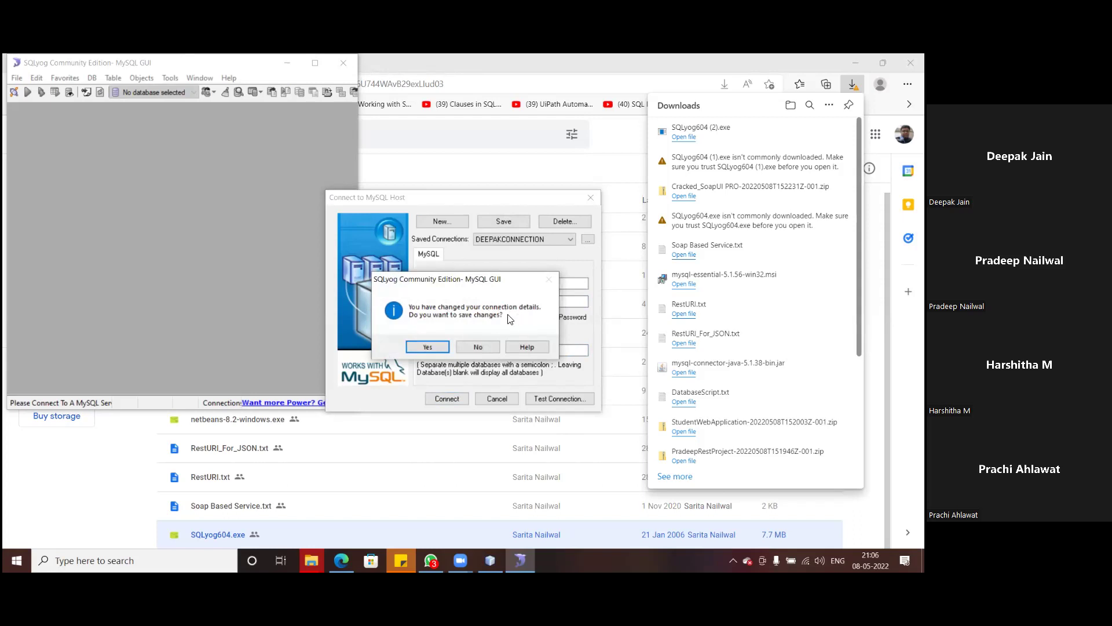
left_click(428, 347)
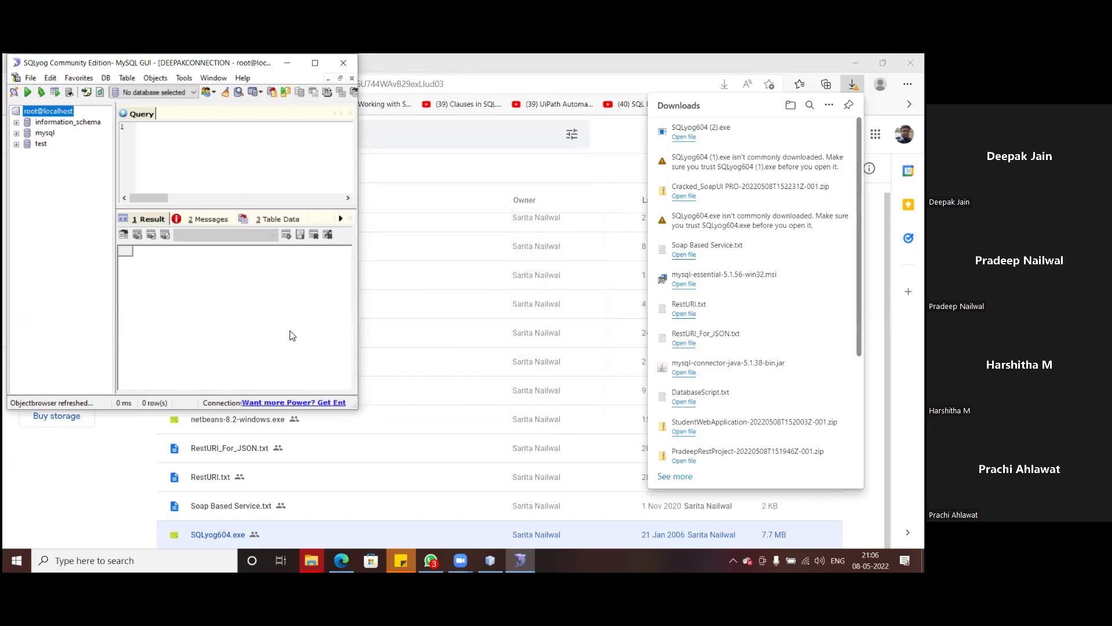
- Expand the mysql and information_schema databases in the object browser to view their contents
left_click(16, 134)
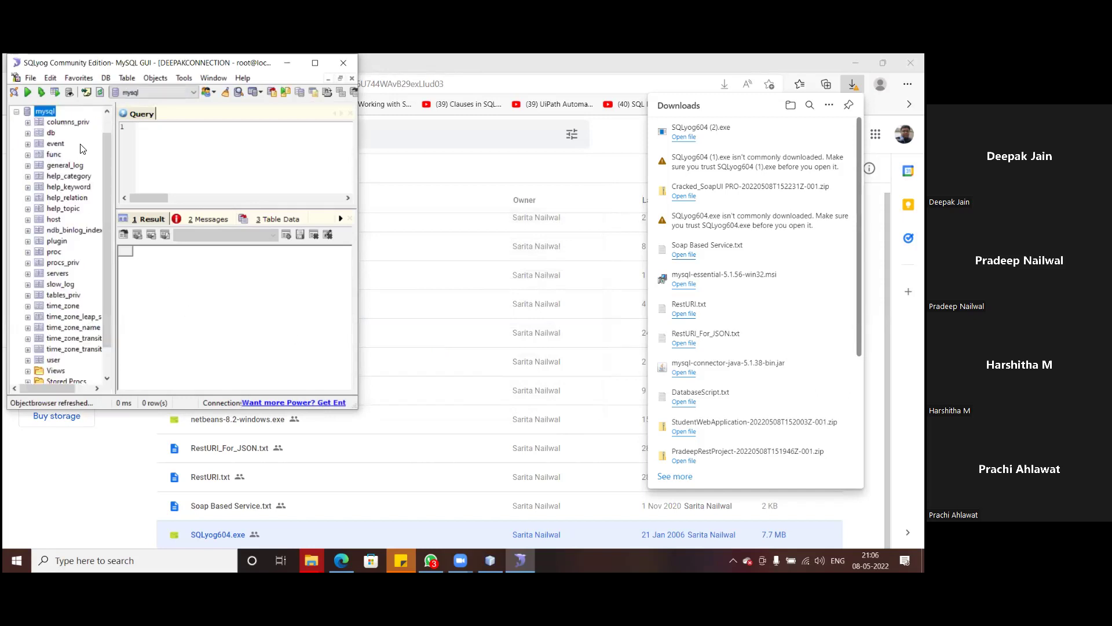
scroll(18, 133, "up", 1)
left_click(17, 123)
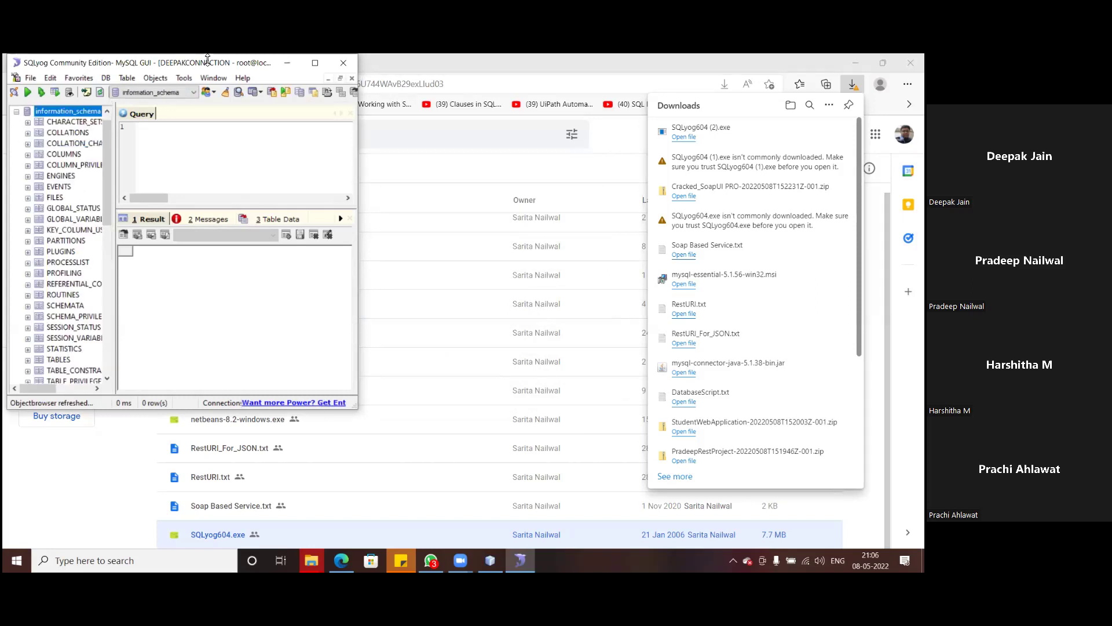
- Maximize the SQLyog window and collapse the information_schema and mysql nodes
left_click(315, 64)
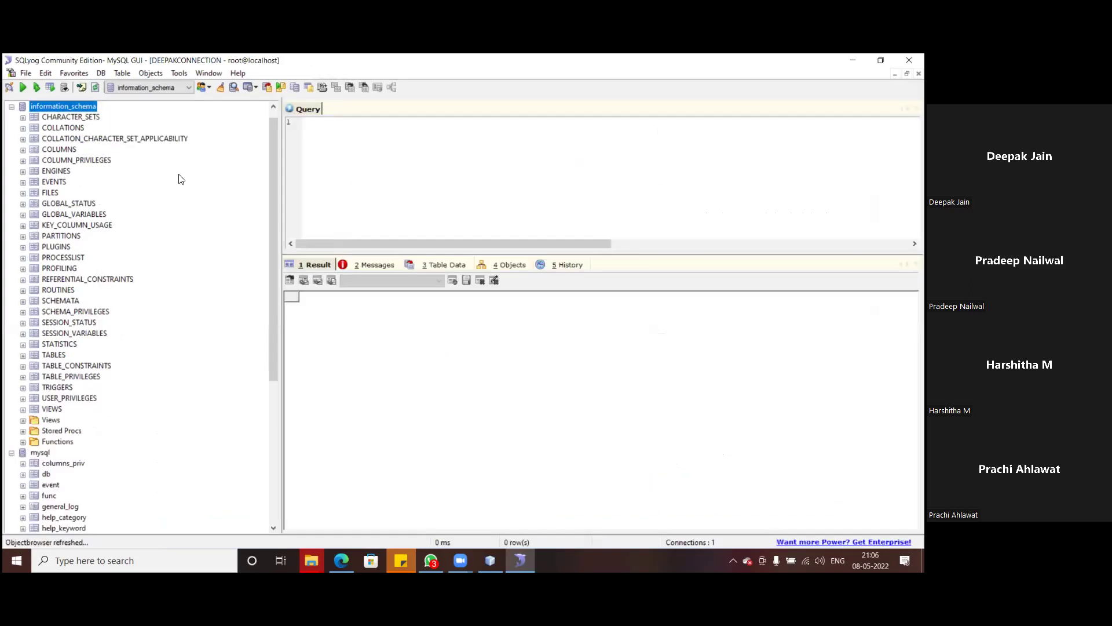
scroll(174, 225, "up", 1)
scroll(167, 229, "down", 7)
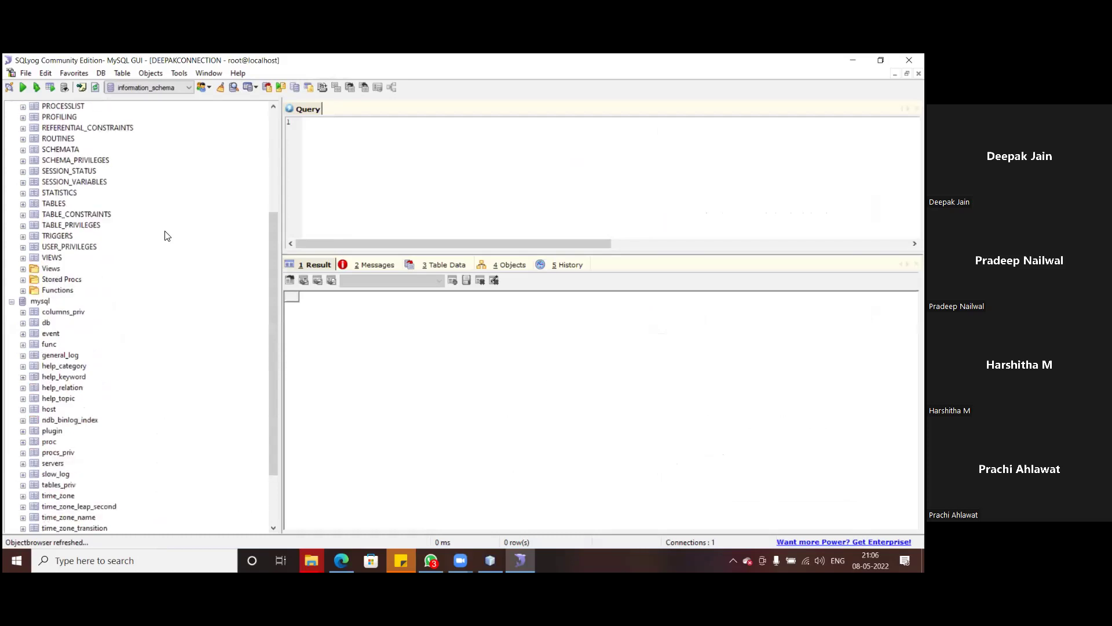
scroll(167, 235, "up", 7)
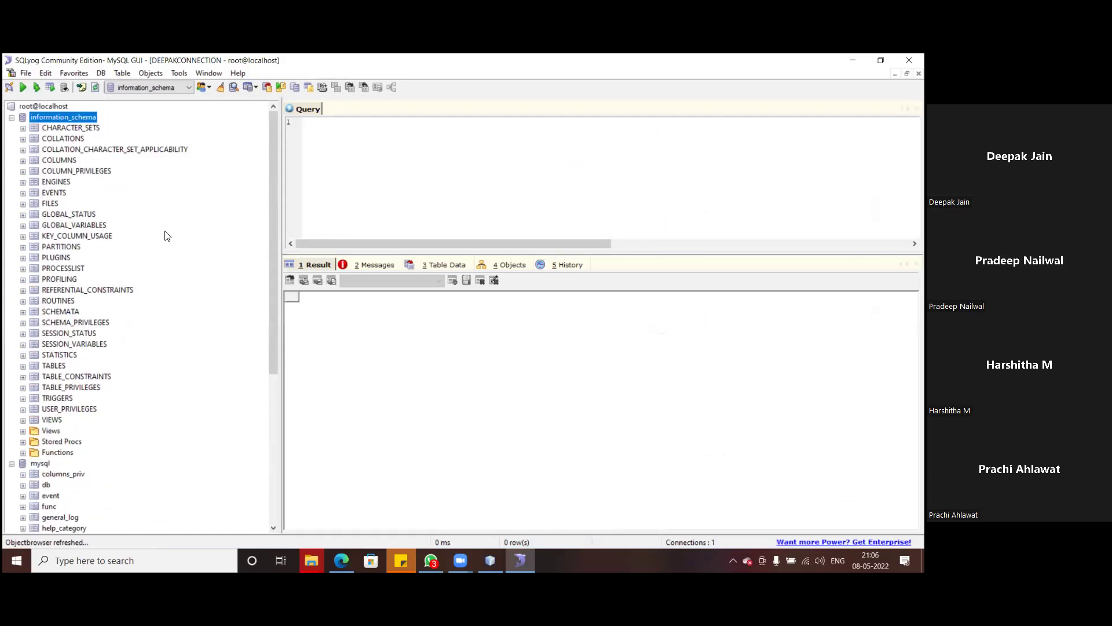
left_click(11, 118)
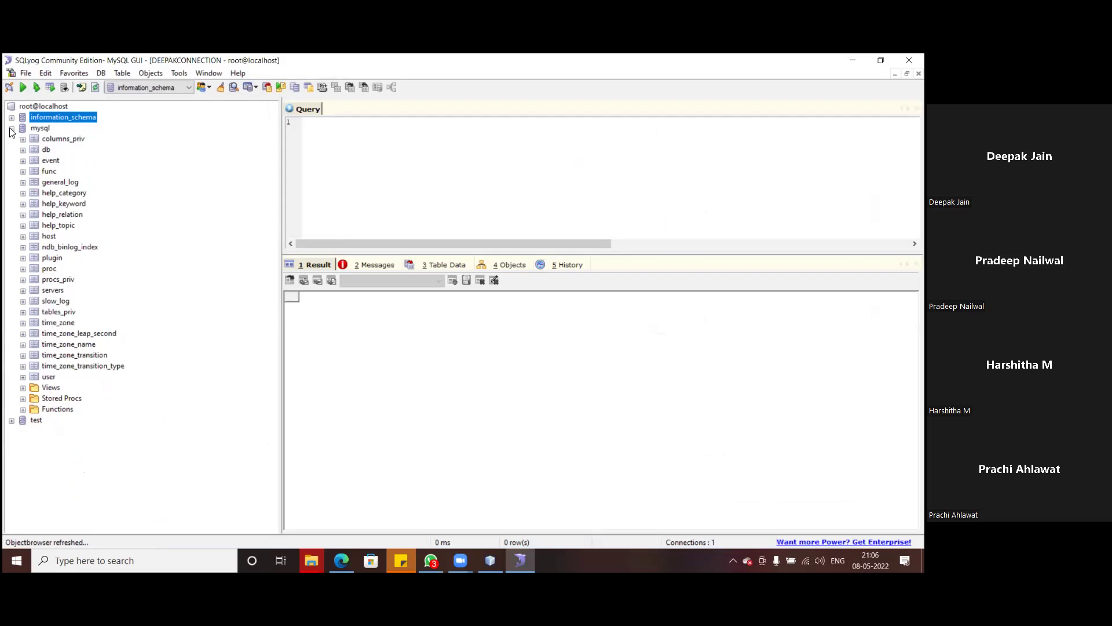
left_click(12, 128)
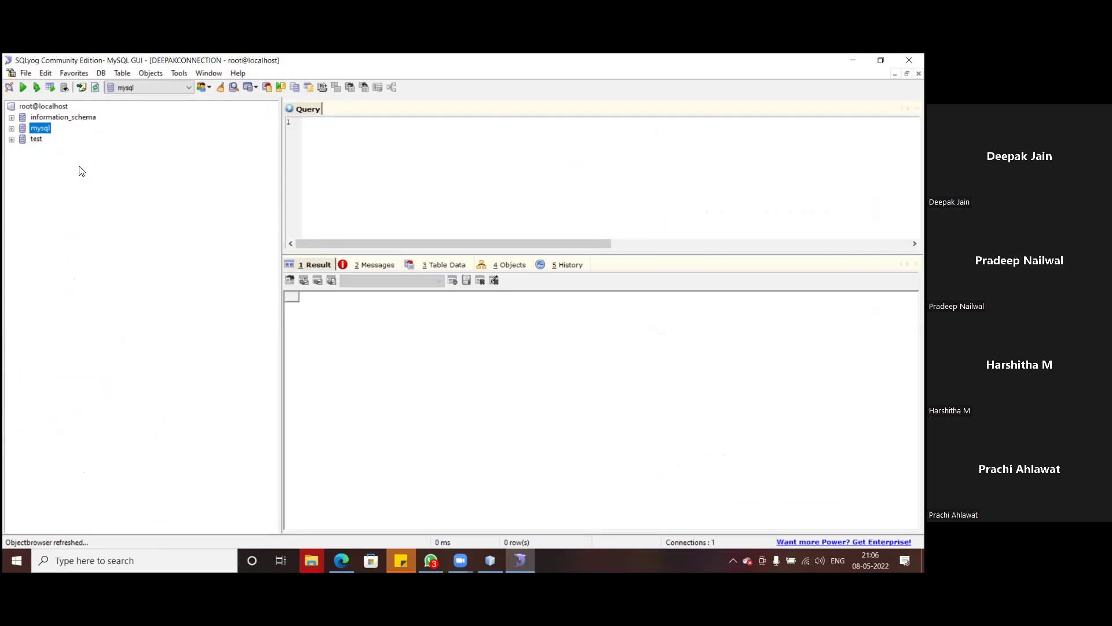
- Create a database named 'pradeep' through DB > Create Database
left_click(100, 74)
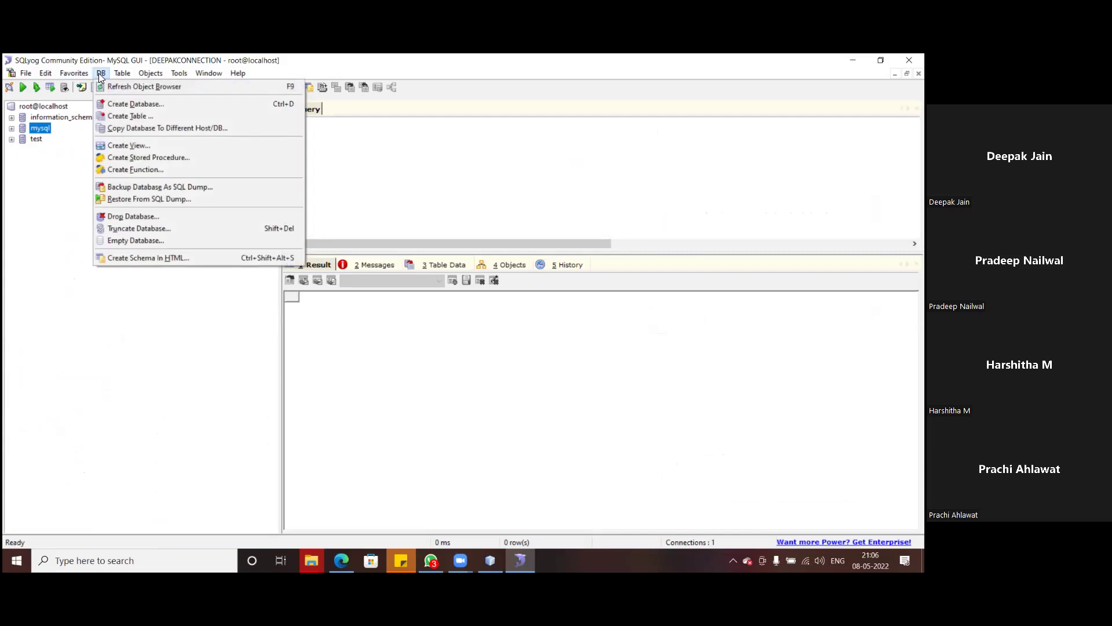
left_click(123, 104)
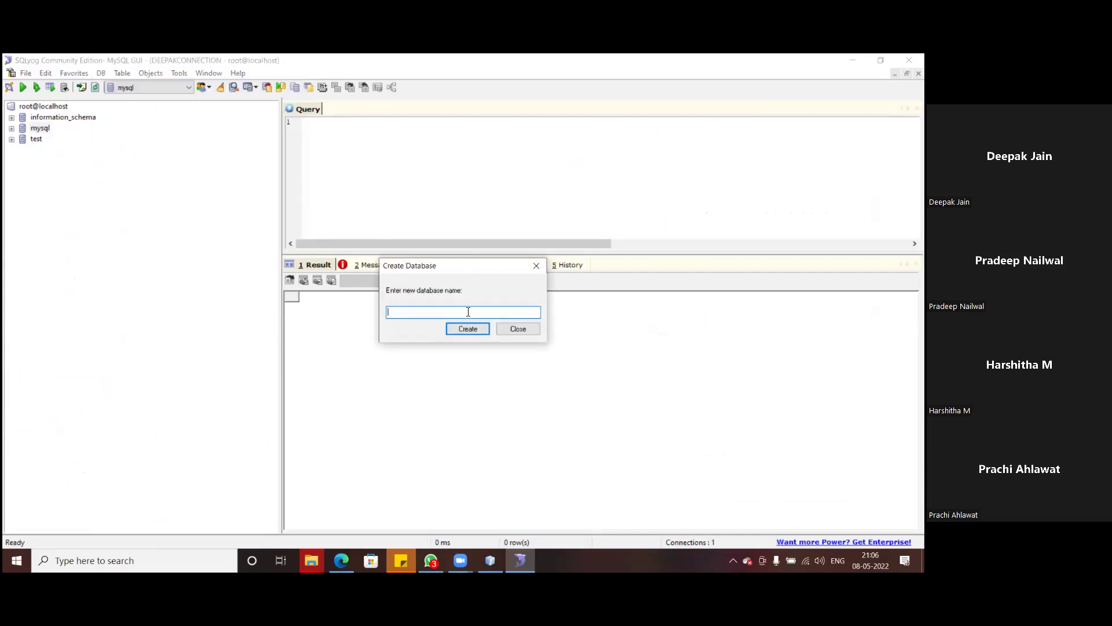
type("praddep")
key("BackSpace")
key("BackSpace")
key("BackSpace")
type("eep")
left_click(474, 330)
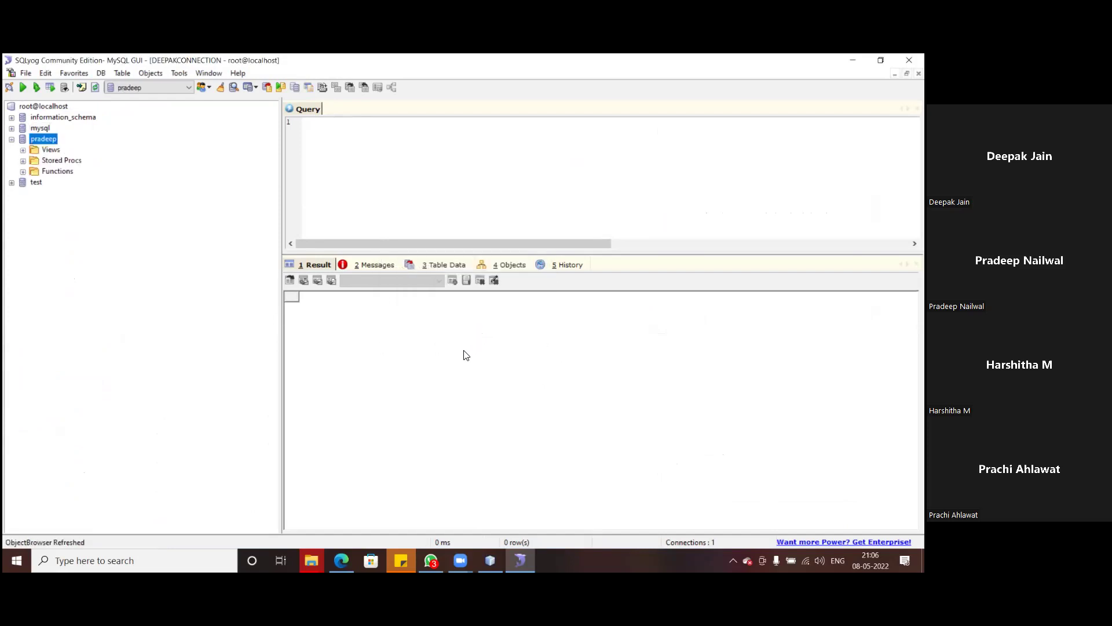
- Inspect pradeep's Views, Stored Procs and Functions folders, then collapse the pradeep node
left_click(22, 151)
left_click(23, 160)
left_click(23, 171)
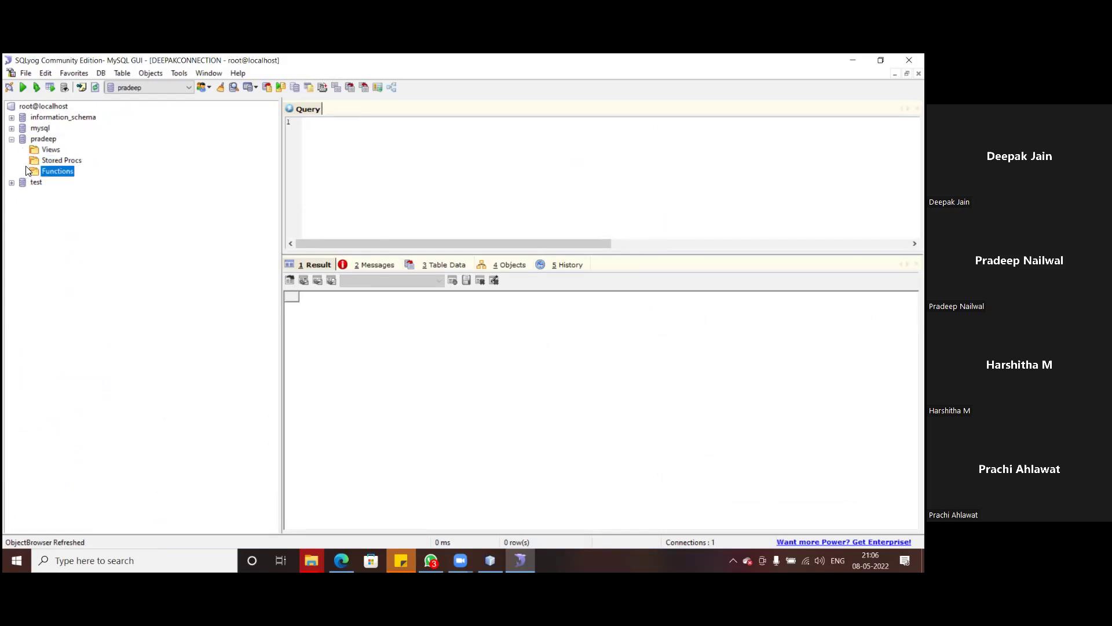
left_click(11, 139)
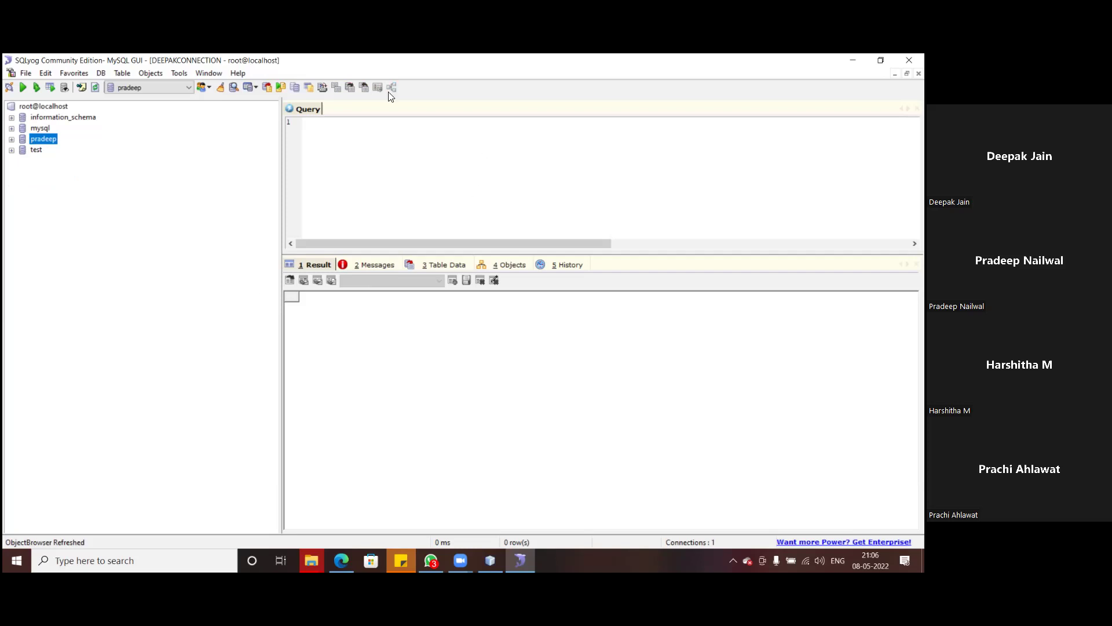
- Close SQLyog, relaunch it from the desktop, and dismiss the upgrade advertisement
left_click(909, 60)
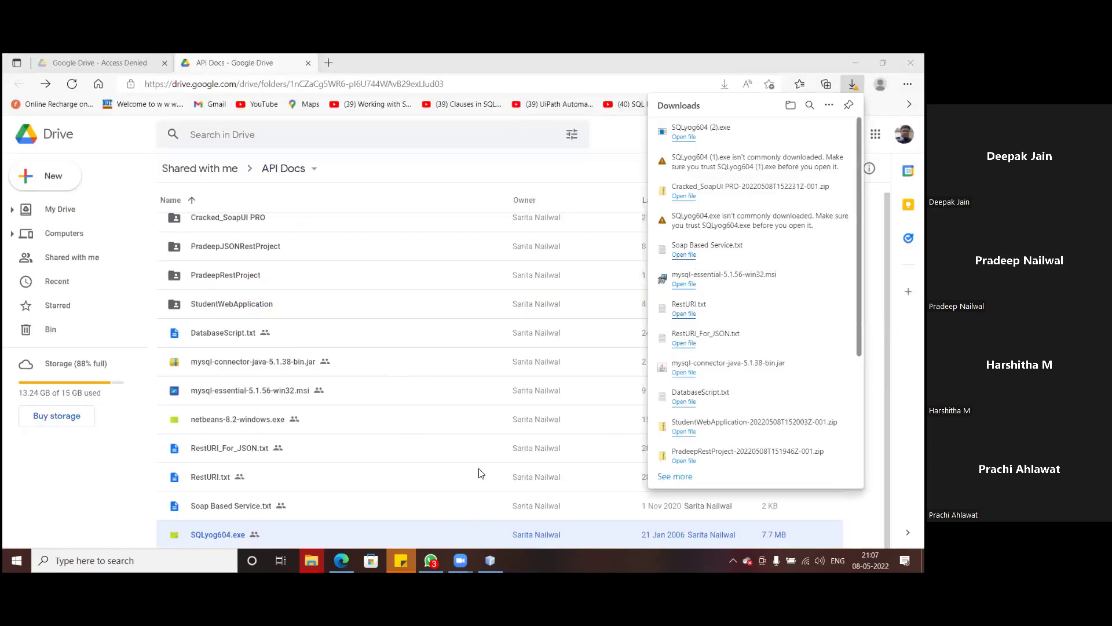
key("super+d")
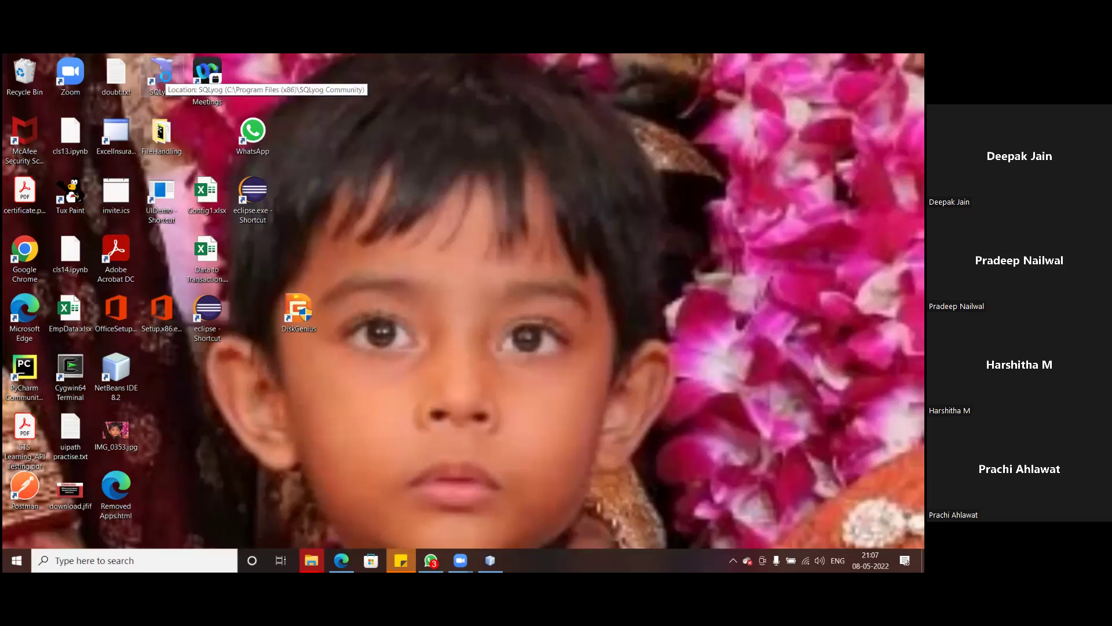
double_click(162, 75)
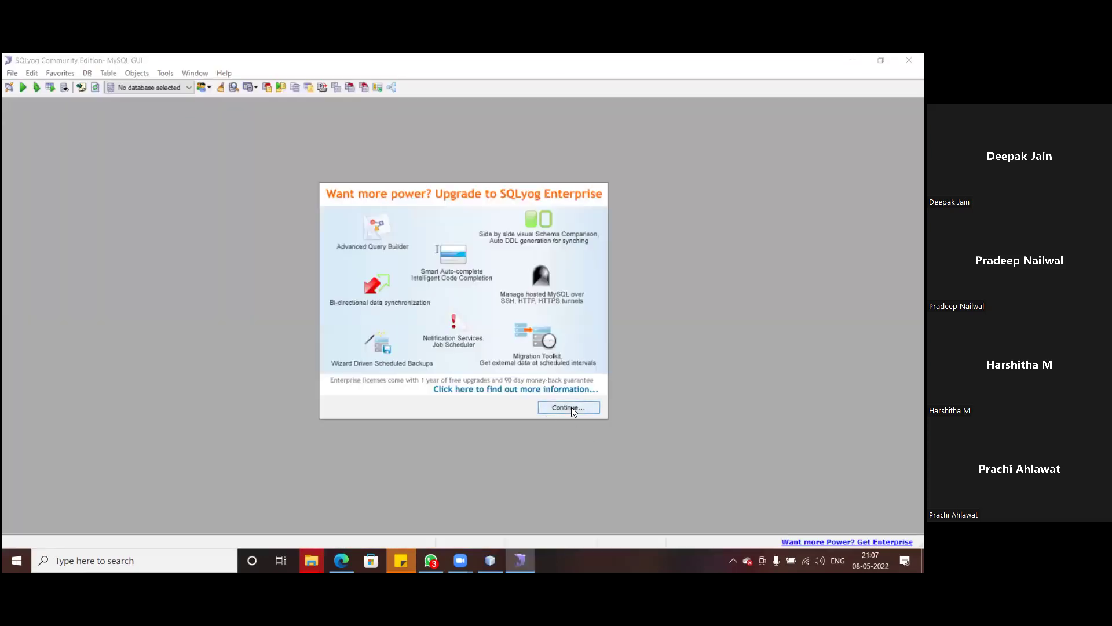
left_click(570, 407)
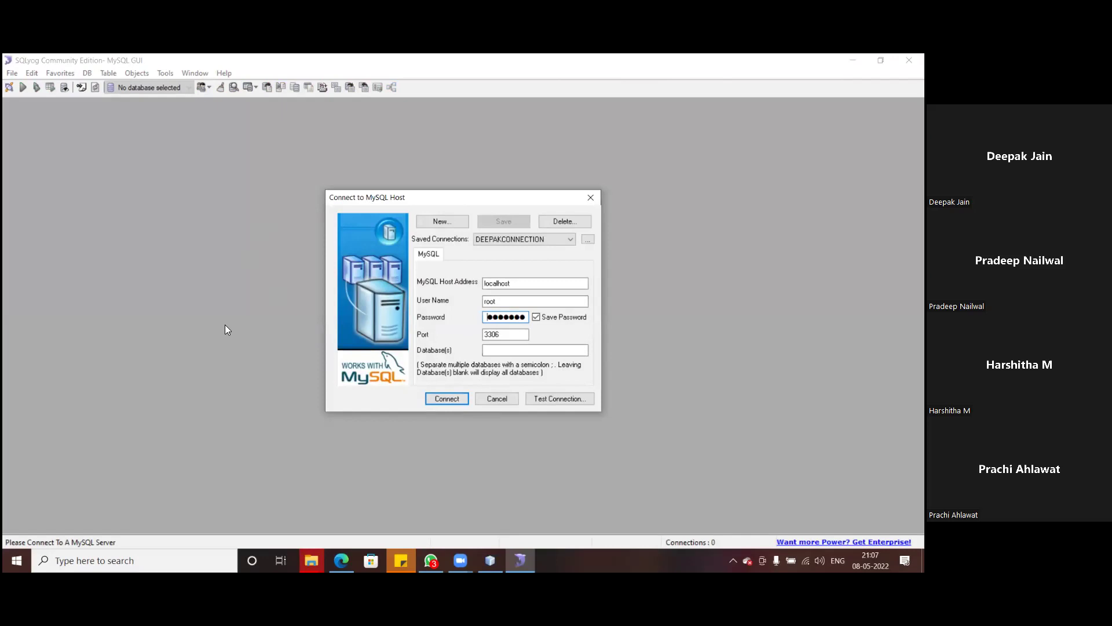
- Limit the localhost connection's Database(s) to 'pradeep', connect, and save the changed details
left_click(515, 351)
type("pradeep")
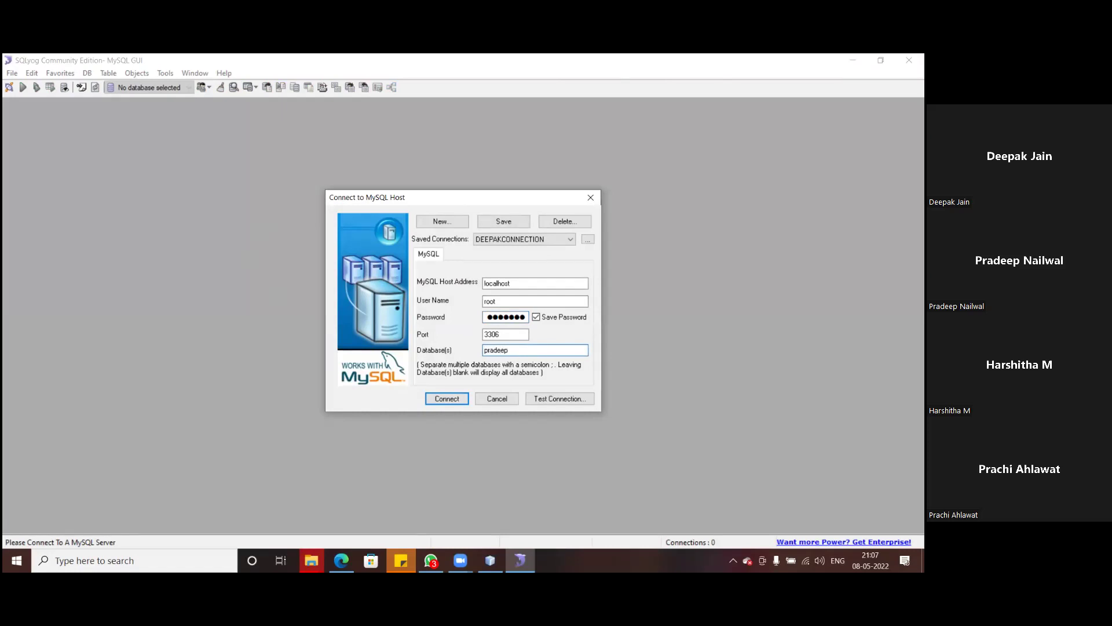
left_click(447, 399)
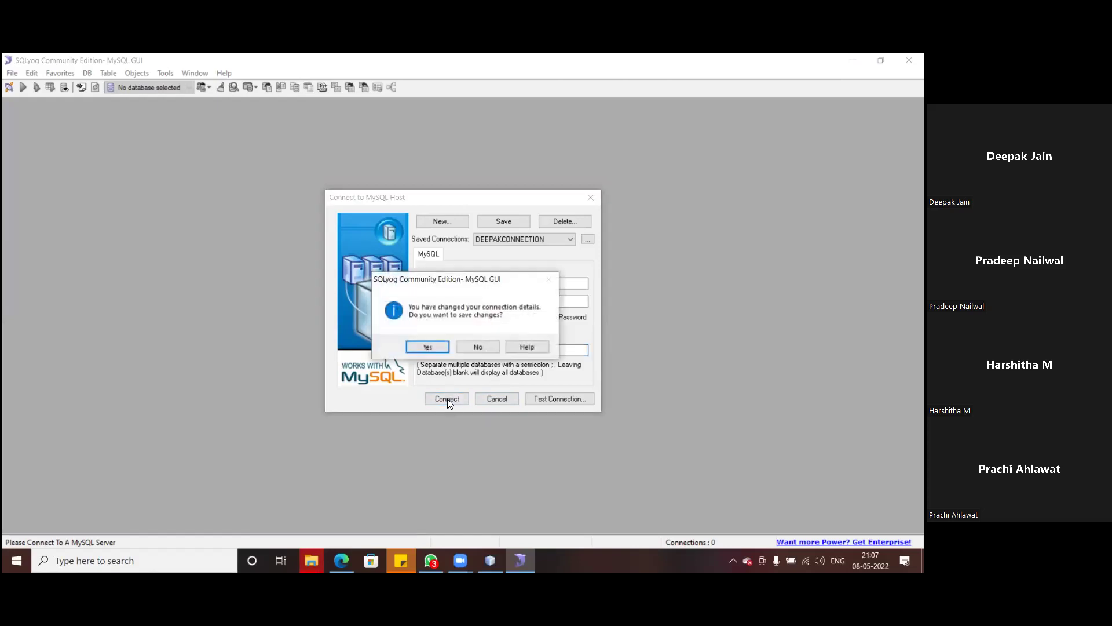
left_click(427, 347)
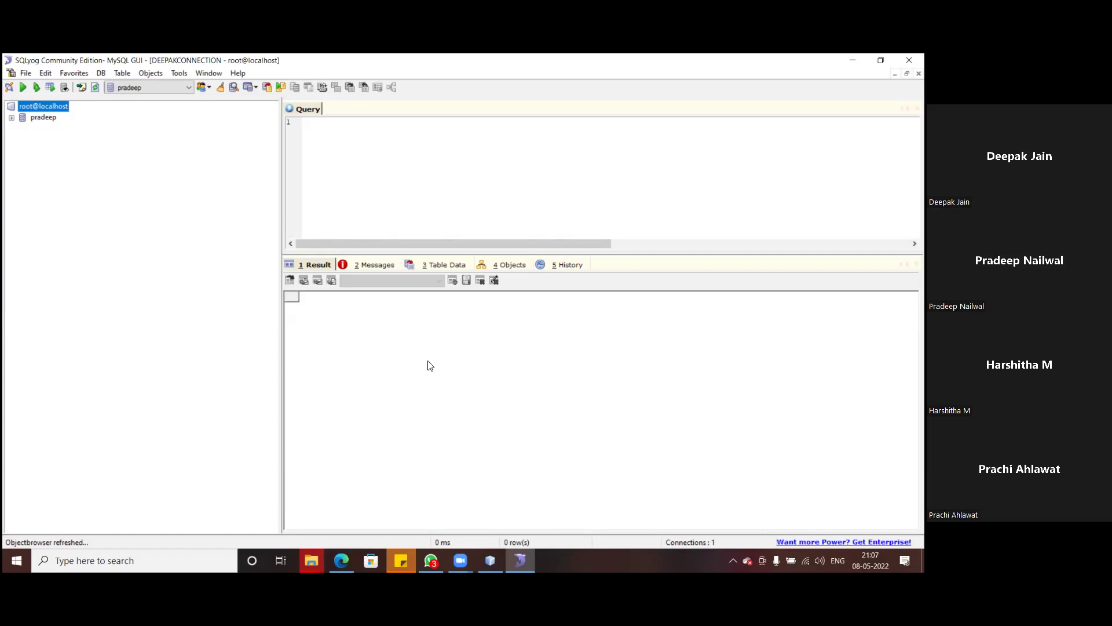
- Open DatabaseScript.txt from the Downloads folder in Notepad
left_click(342, 561)
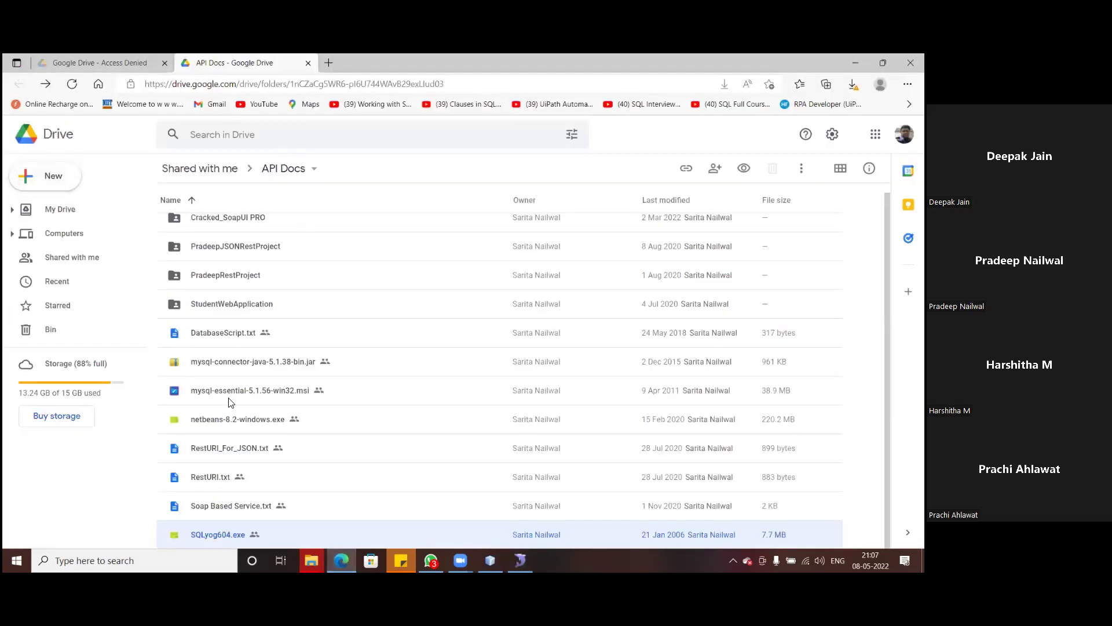
left_click(311, 560)
left_click(284, 520)
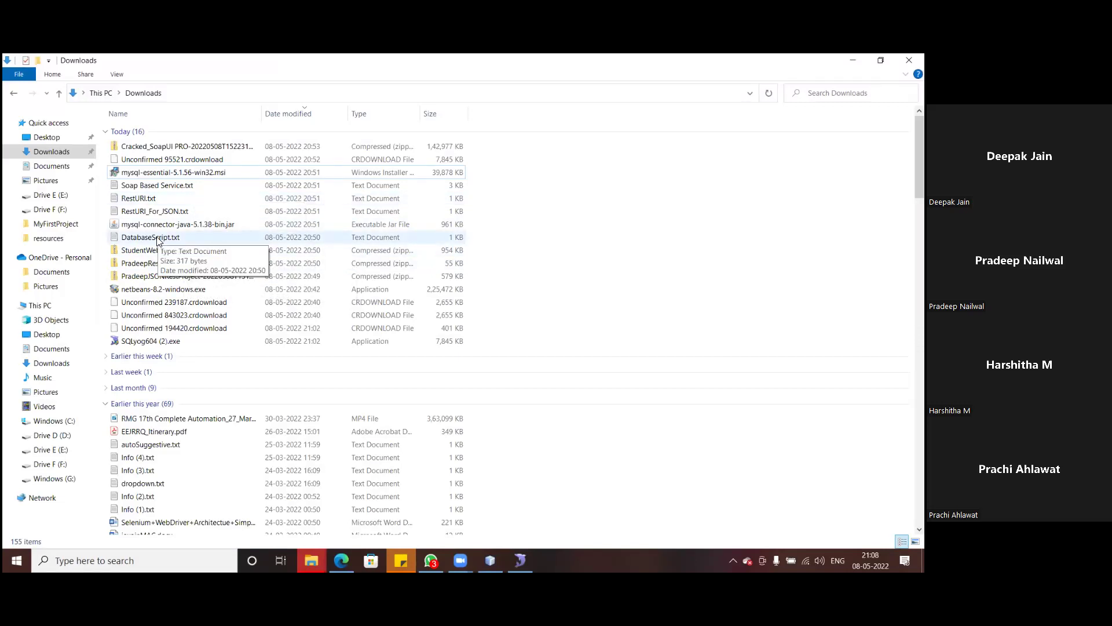
double_click(158, 238)
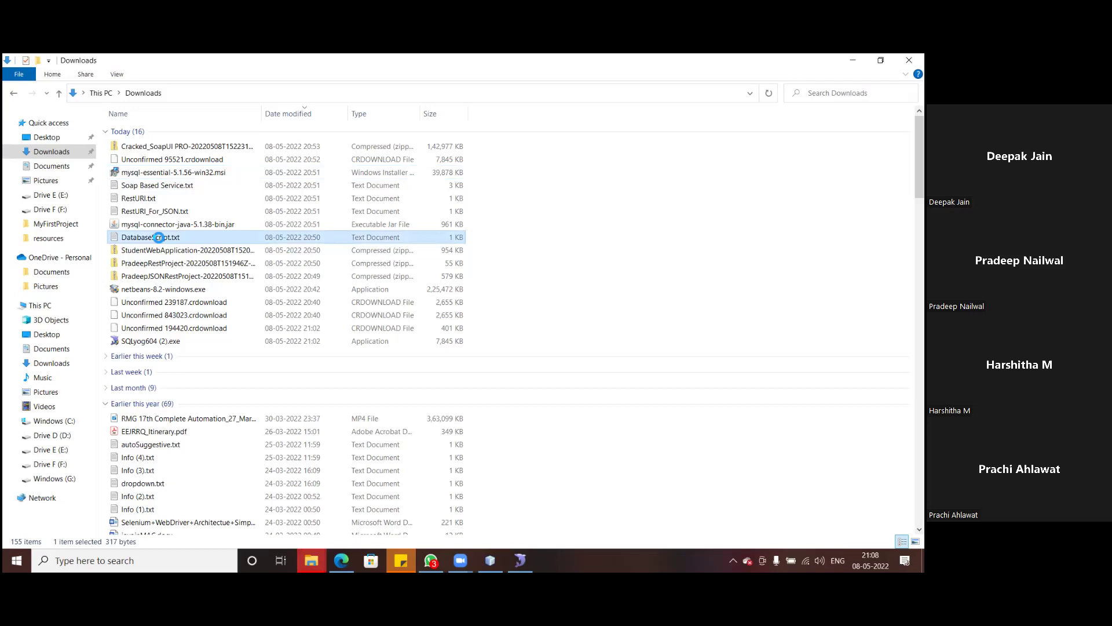
right_click(158, 238)
left_click(180, 275)
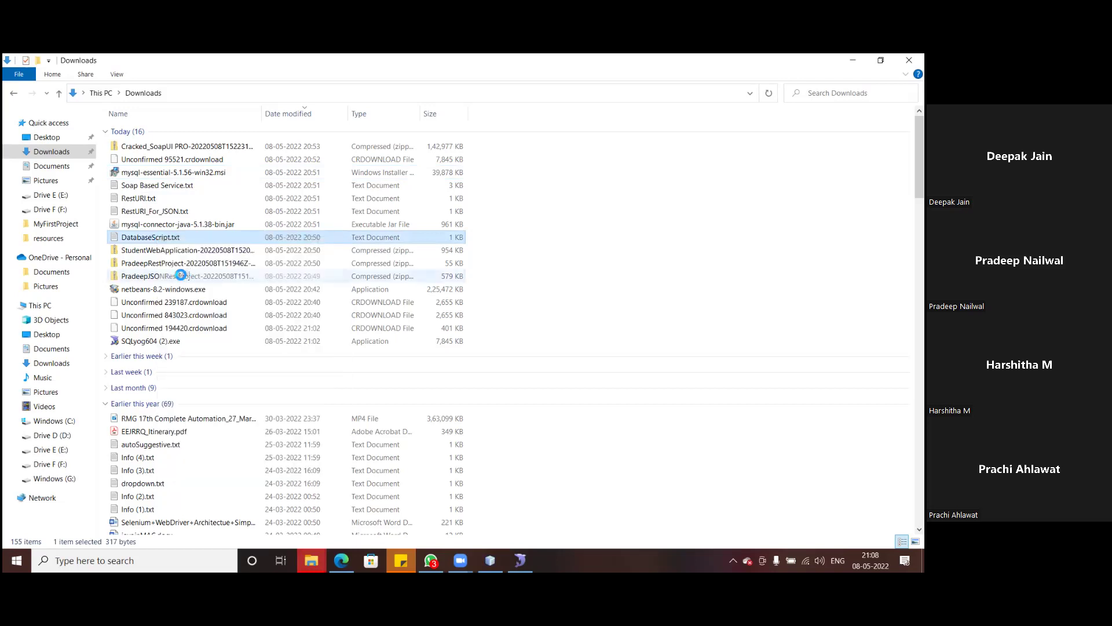
- Select the entire student table script in Notepad and return to SQLyog
left_click(312, 311)
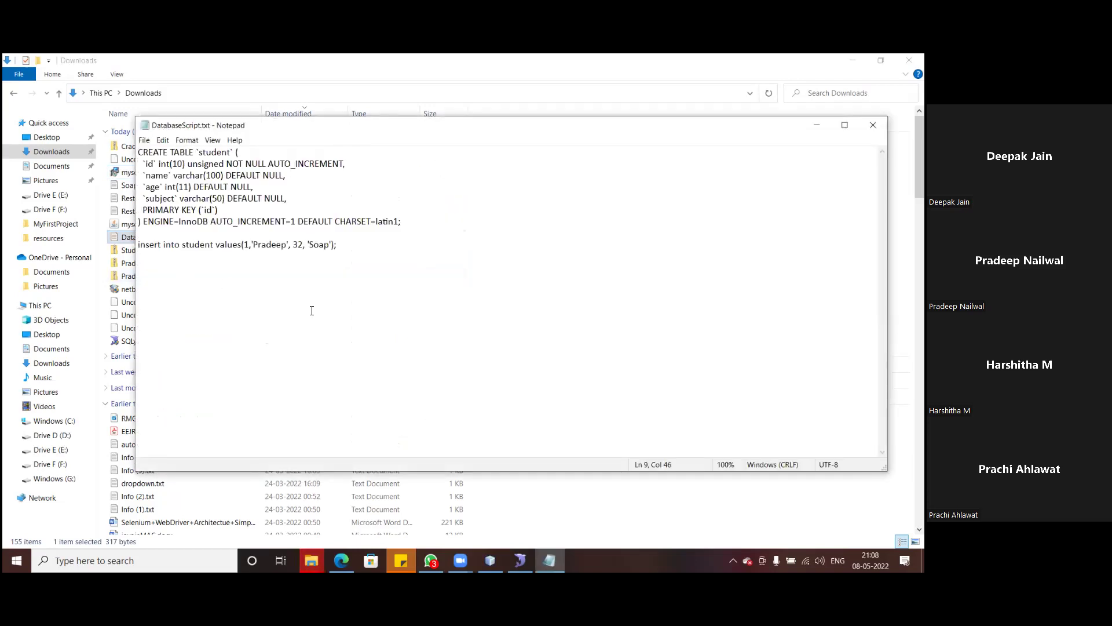
key("ctrl+a")
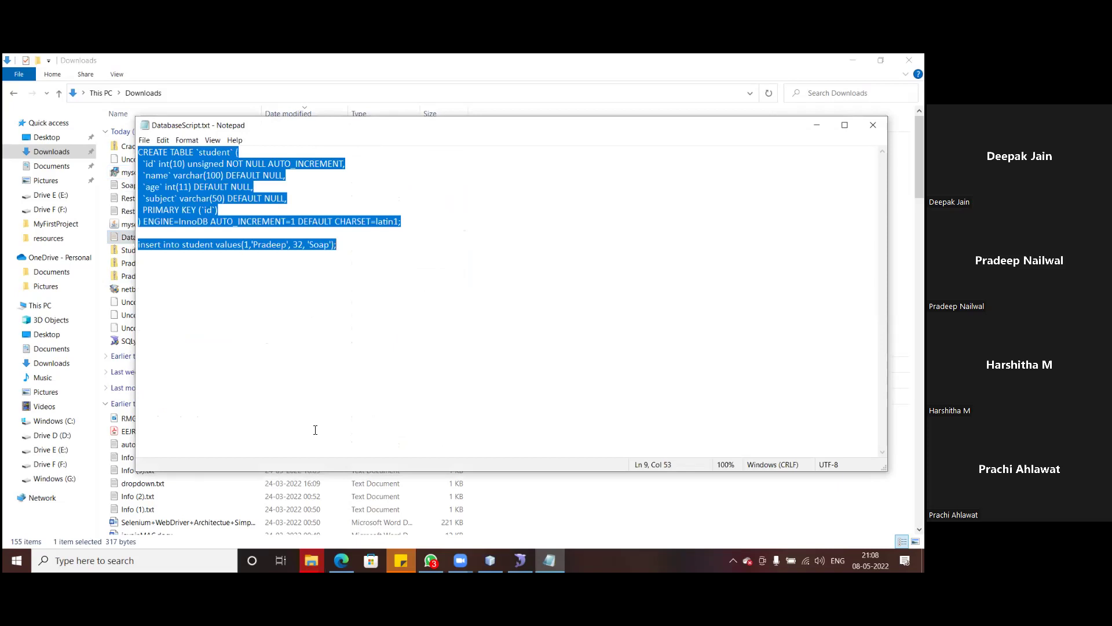
left_click(519, 560)
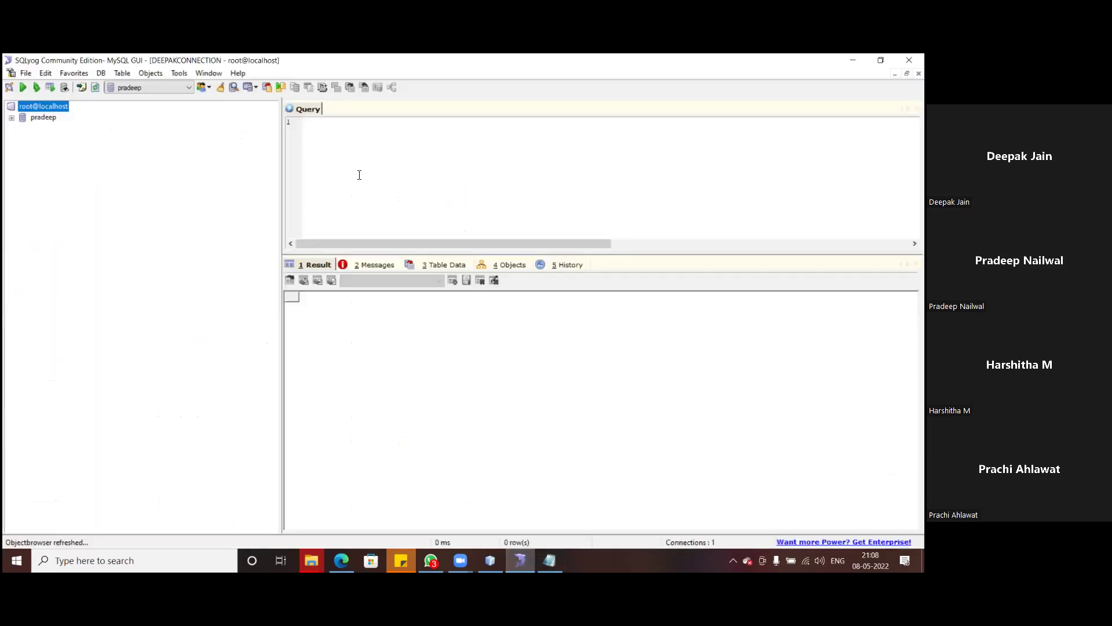
- Paste the student CREATE TABLE and INSERT script into the query editor and select it all
left_click(321, 134)
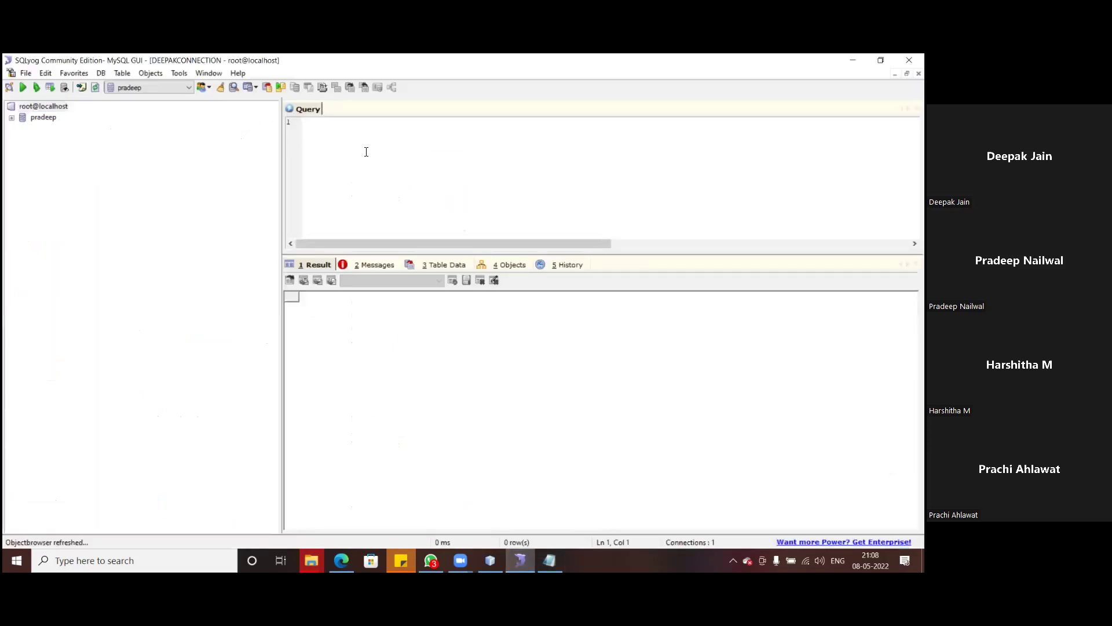
key("ctrl+v")
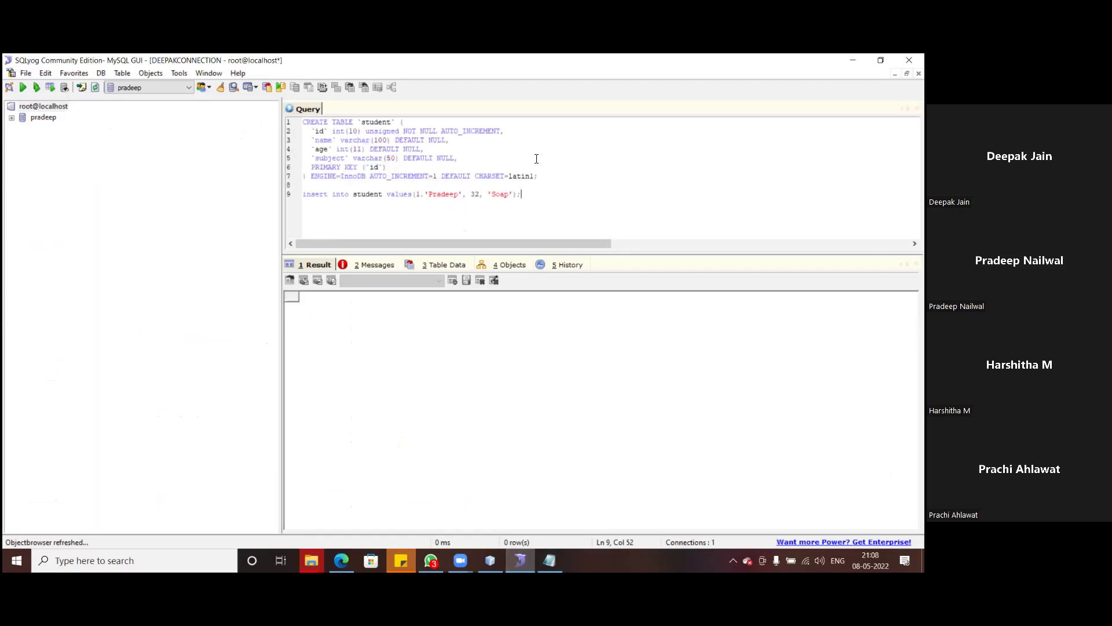
key("ctrl+a")
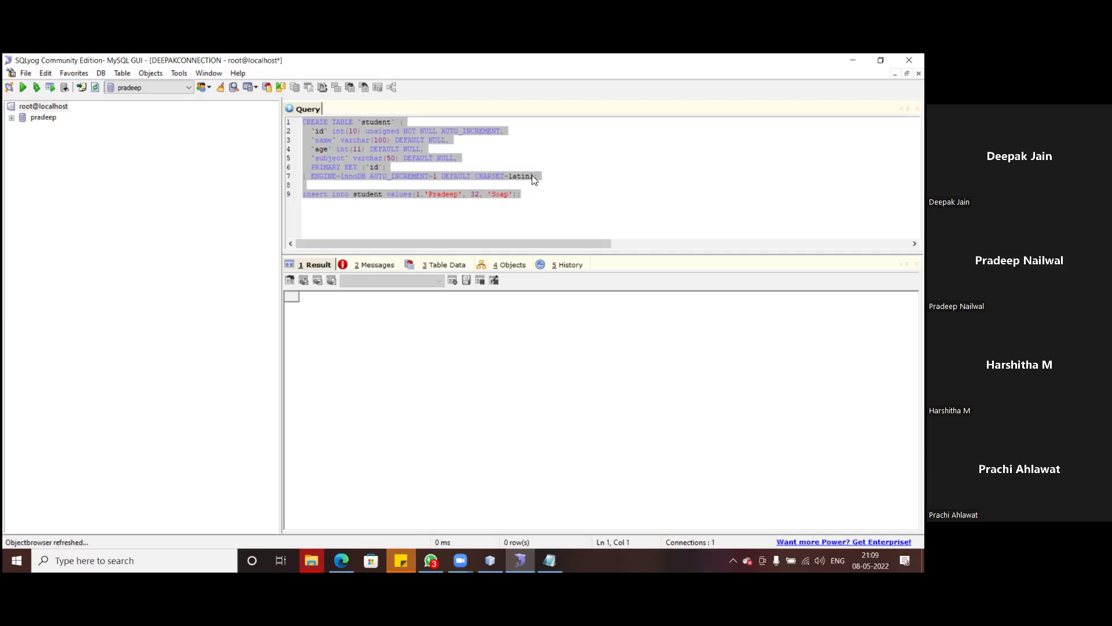
- Run the student CREATE TABLE and INSERT script and view the table's id, name, age, subject columns
left_click(22, 89)
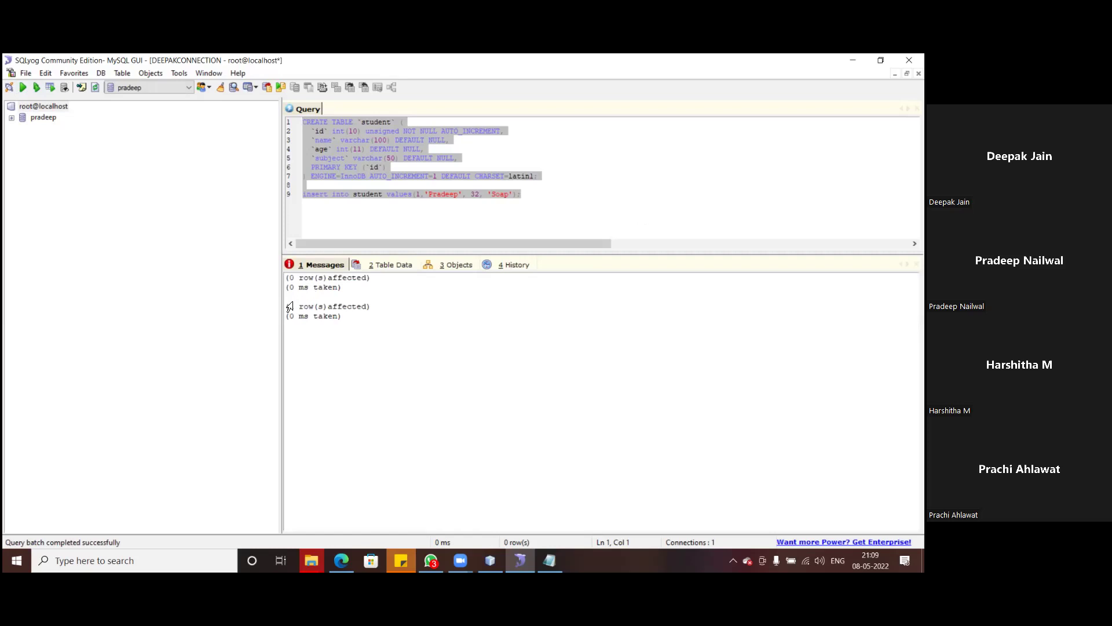
left_click(12, 118)
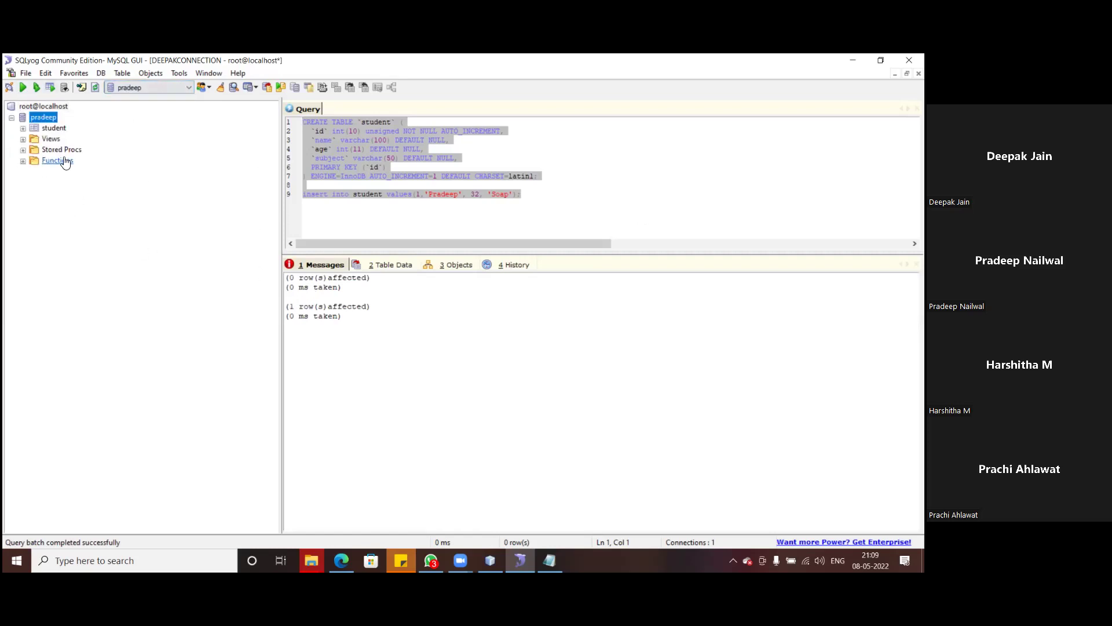
left_click(24, 129)
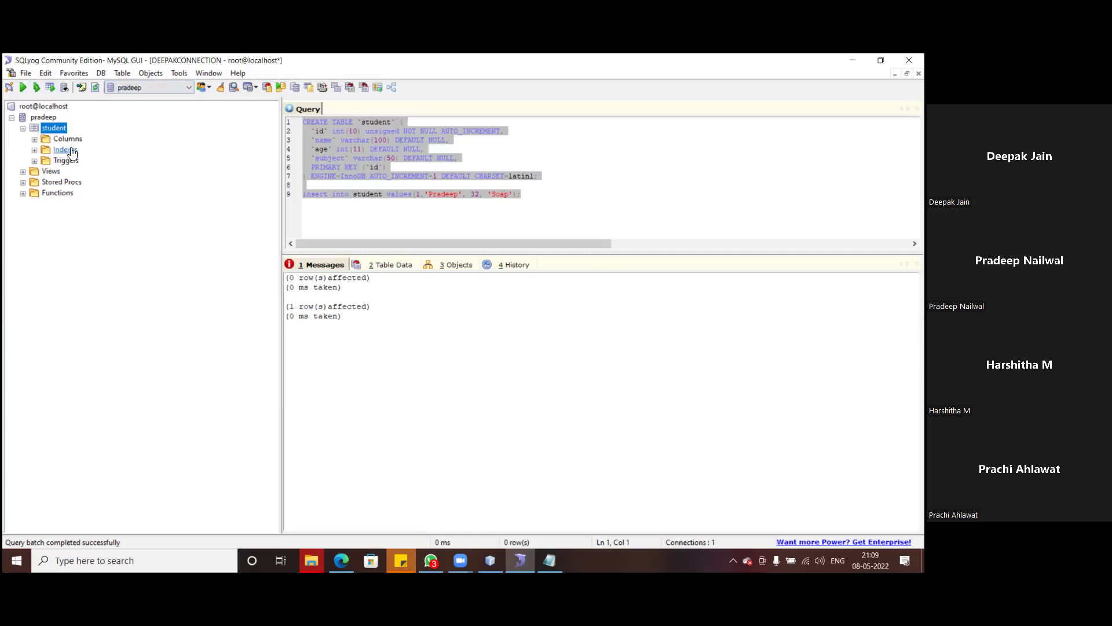
double_click(67, 140)
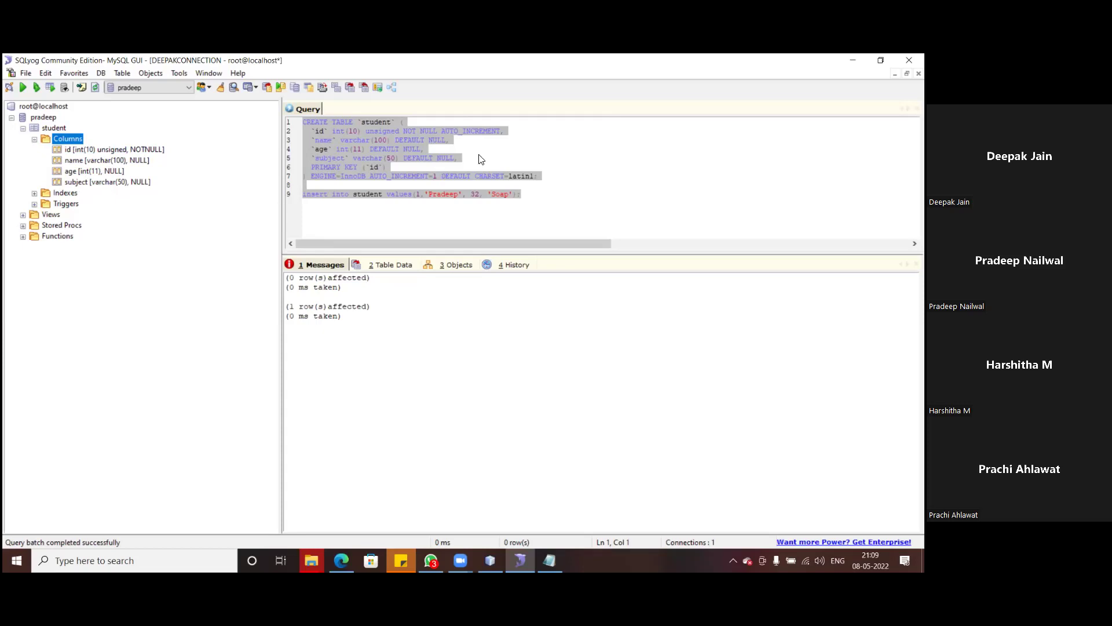
- Select all the query text in the editor so it can be replaced
left_click(569, 171)
left_click(537, 197)
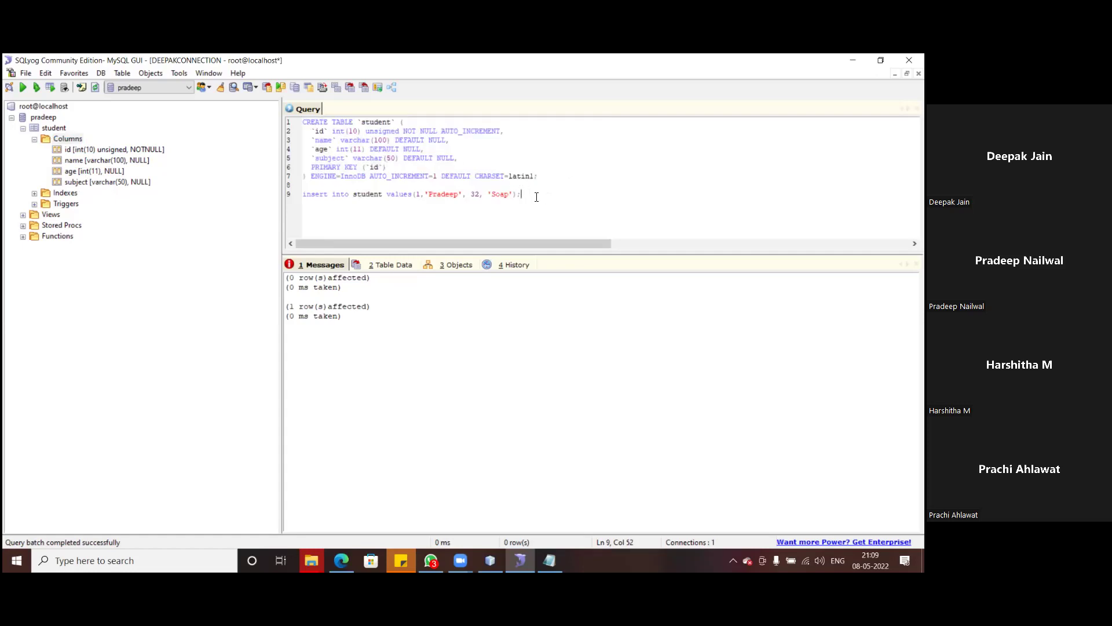
key("ctrl+a")
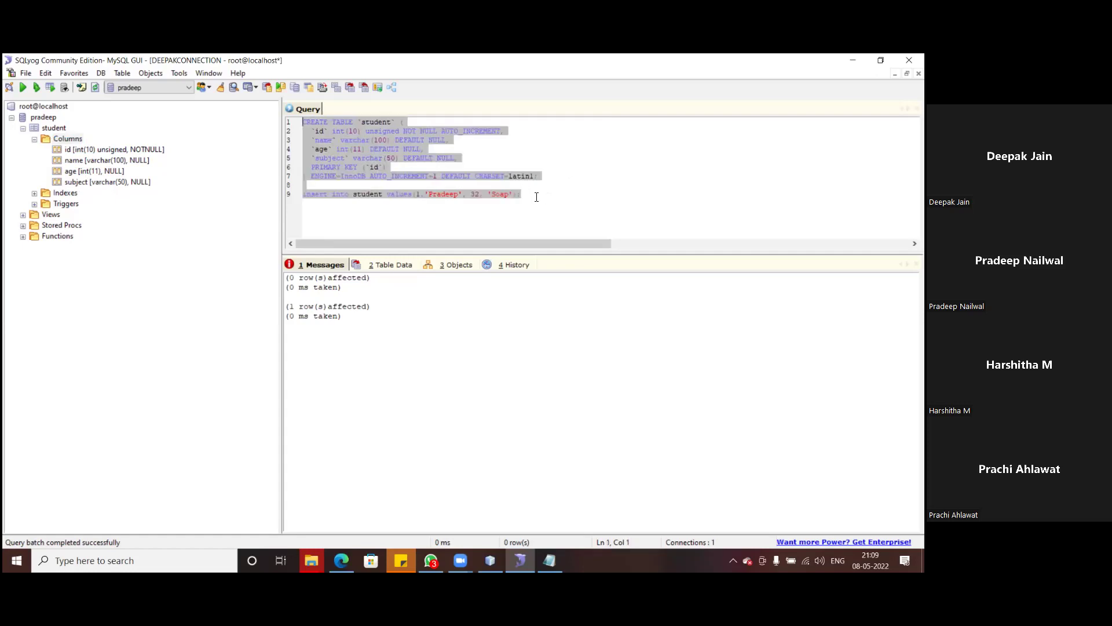
- Run 'select * from student' to list the single row (age 32, subject Soap), then return to the NetBeans installer
type("select ")
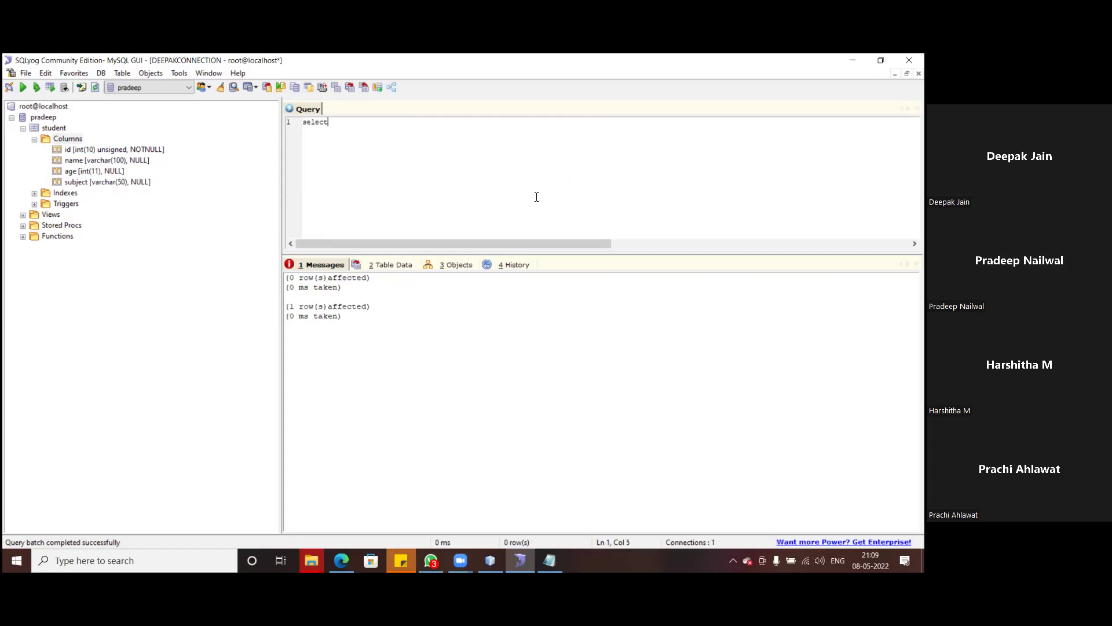
type("* from student")
left_click_drag(400, 127, 301, 122)
left_click(23, 87)
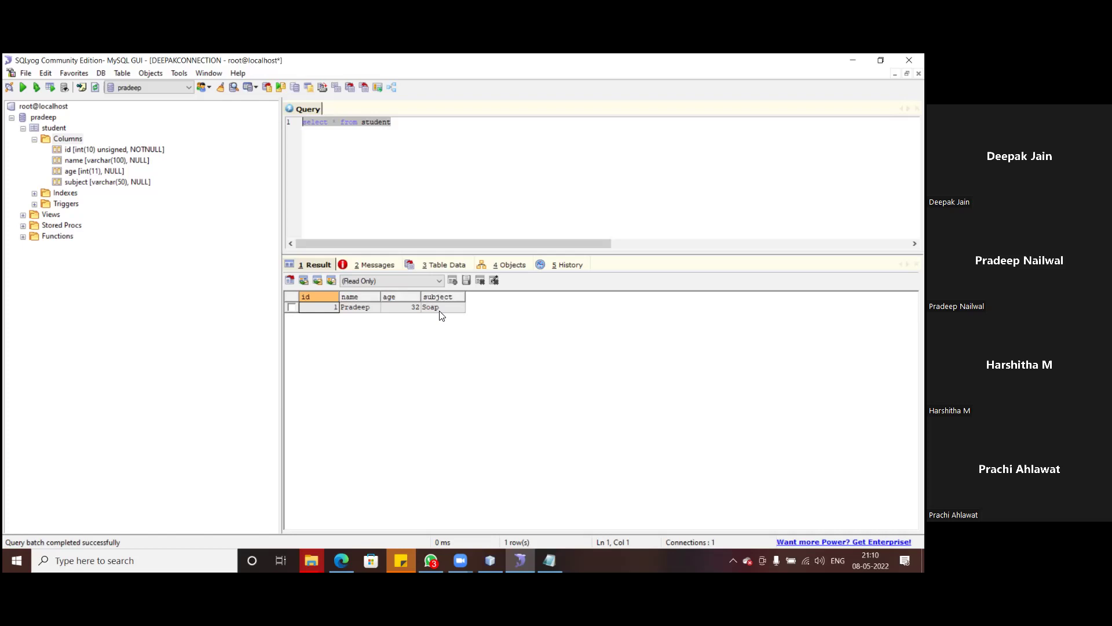
left_click(490, 560)
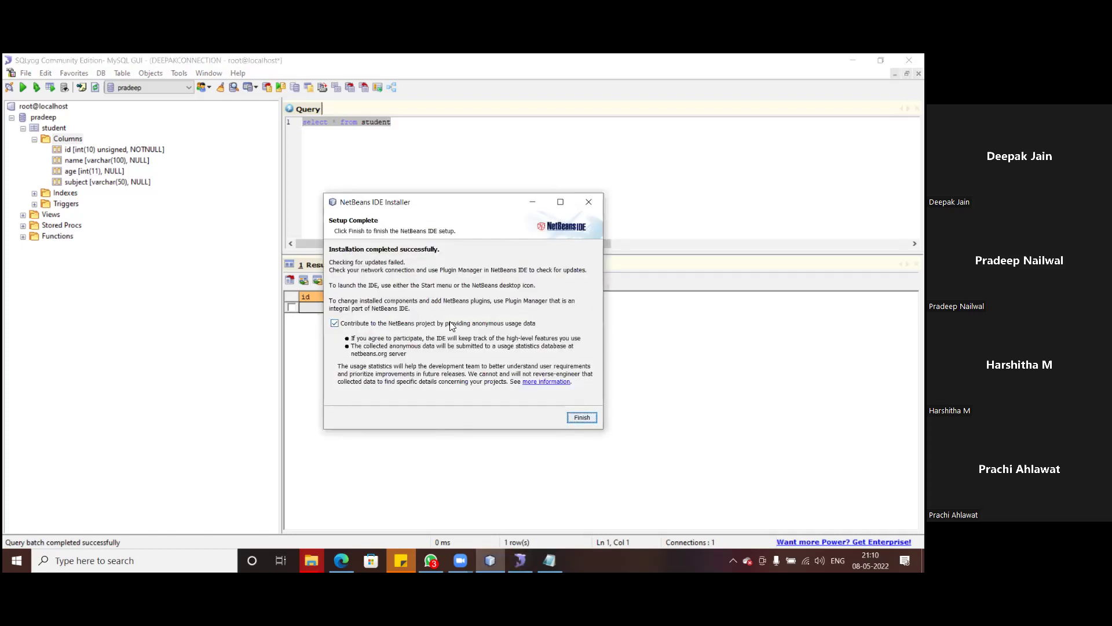
- Finish the NetBeans installer and launch NetBeans IDE 8.2 from the desktop icon
left_click(573, 419)
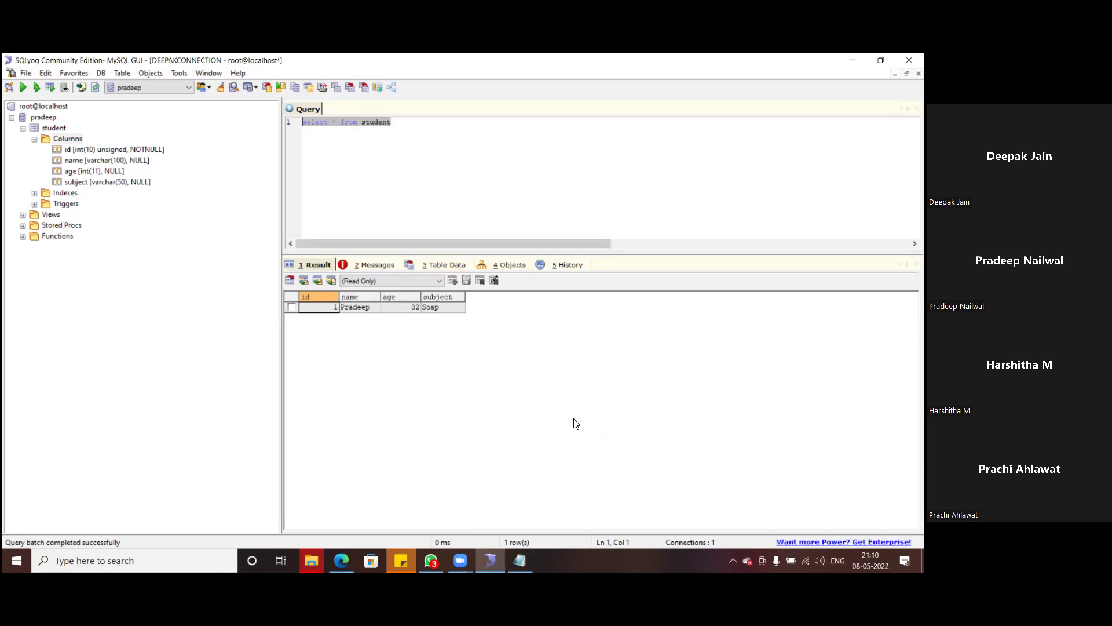
key("super+d")
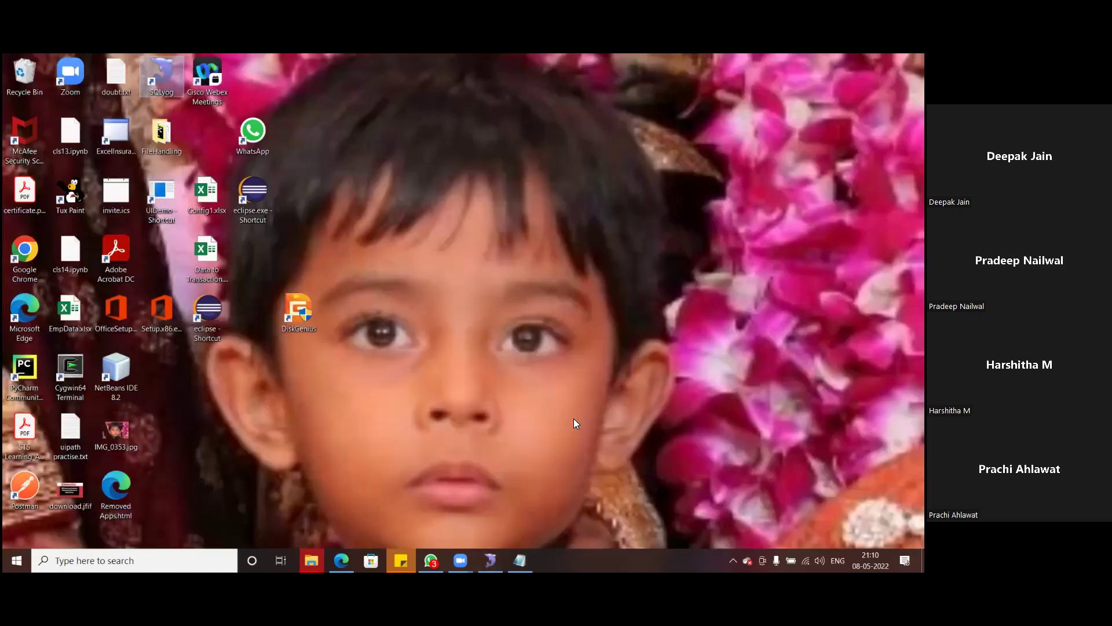
double_click(117, 376)
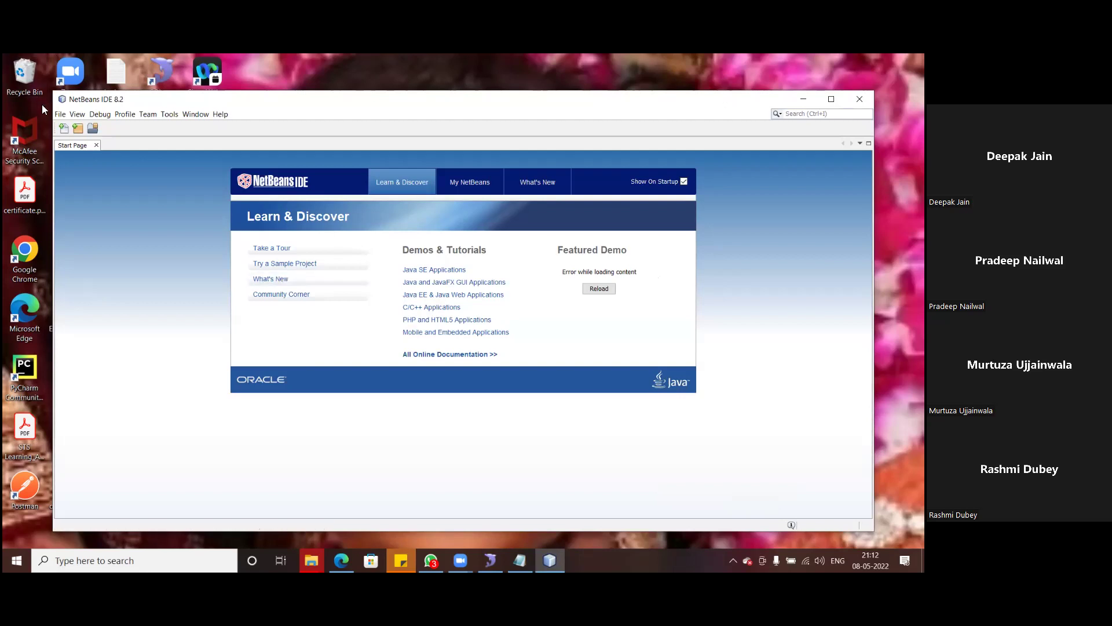
- Open the NetBeans File menu
left_click(60, 114)
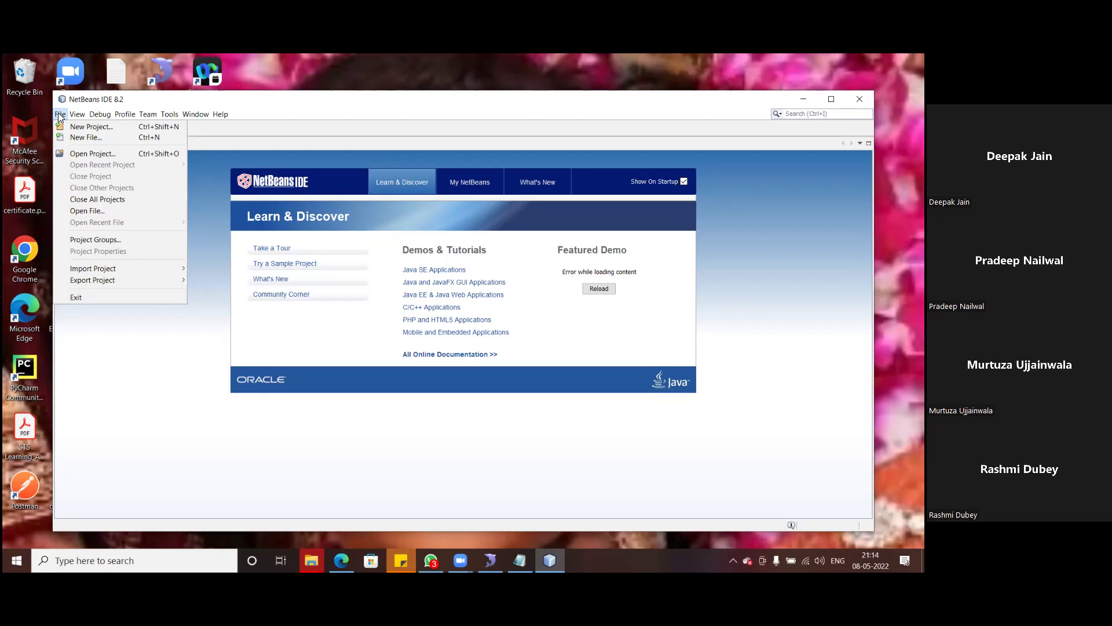
- Create the Java Web Application WebApplication1 with default name, location, GlassFish Server 4.1.1 and Java EE 7 Web
left_click(98, 126)
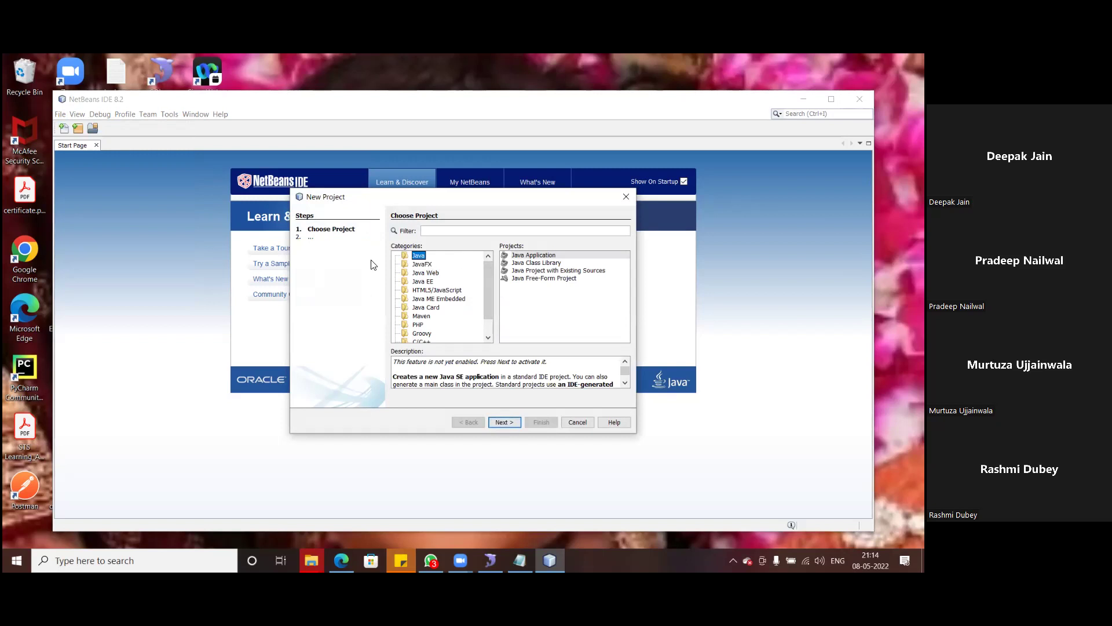
left_click(417, 273)
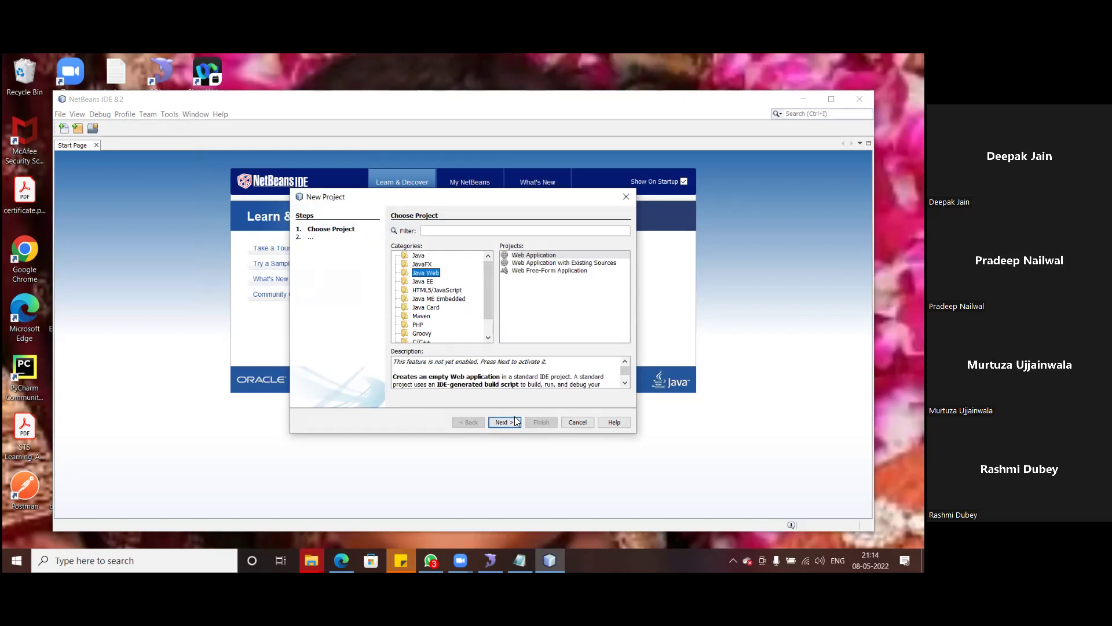
left_click(540, 258)
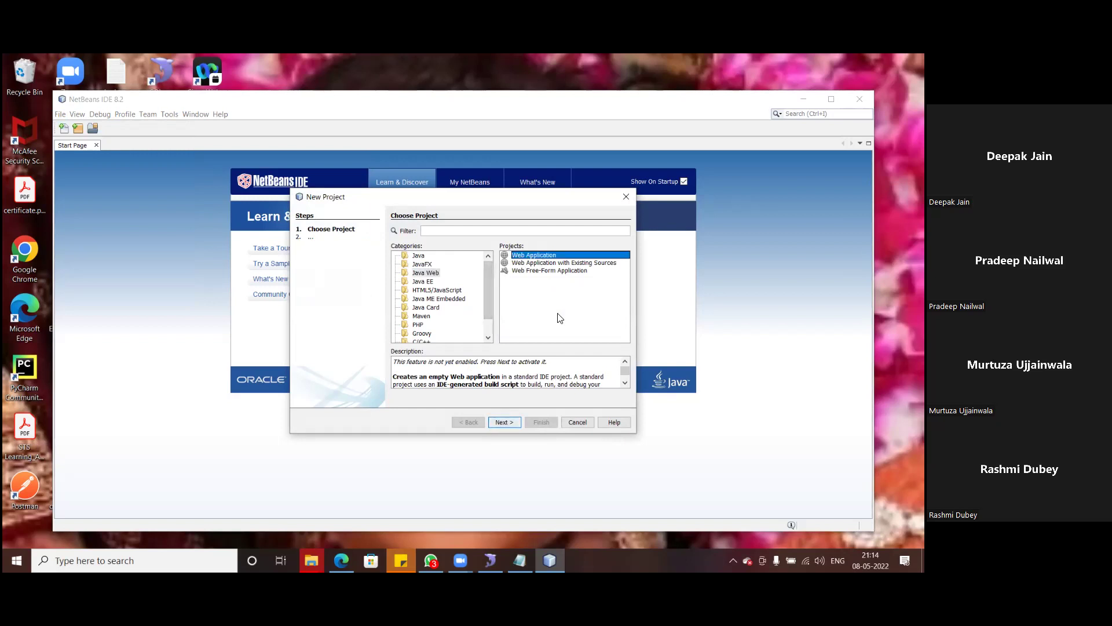
left_click(501, 422)
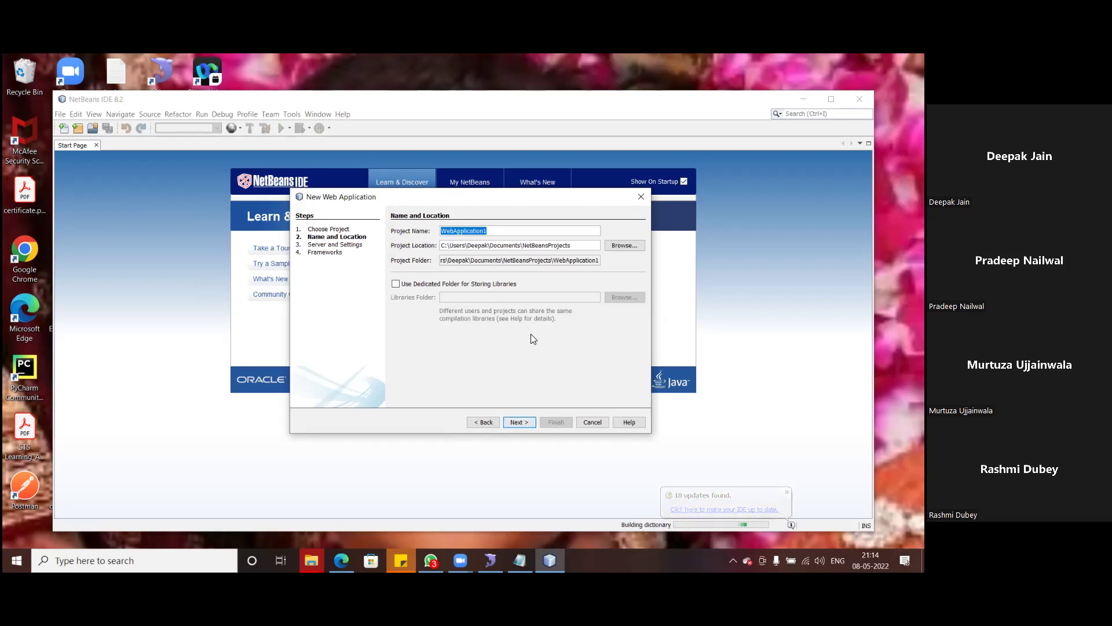
left_click(518, 422)
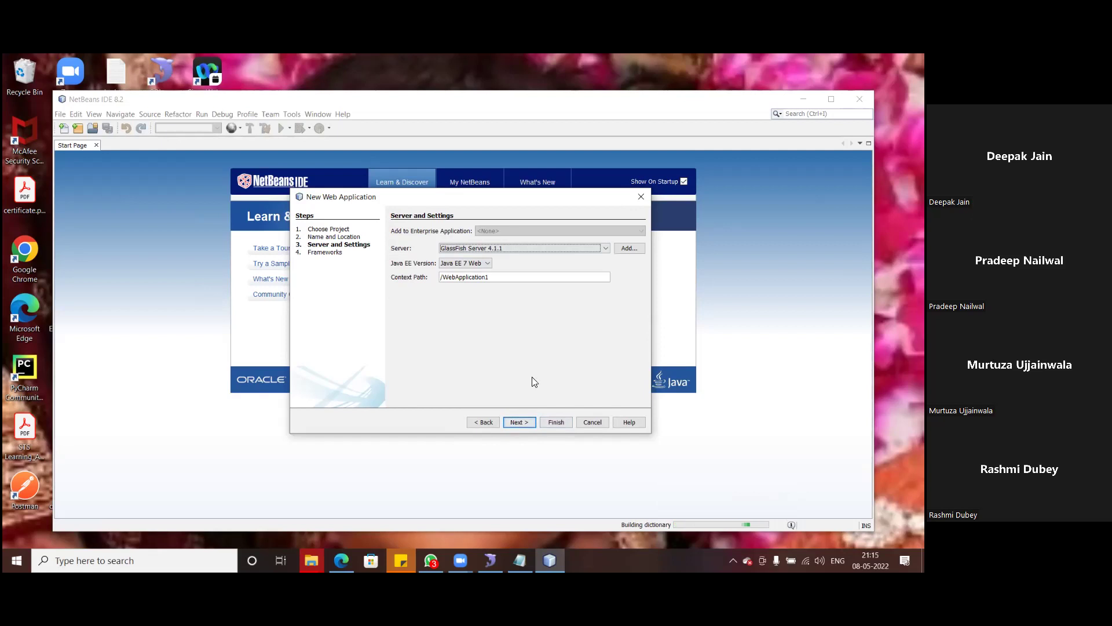
left_click(557, 423)
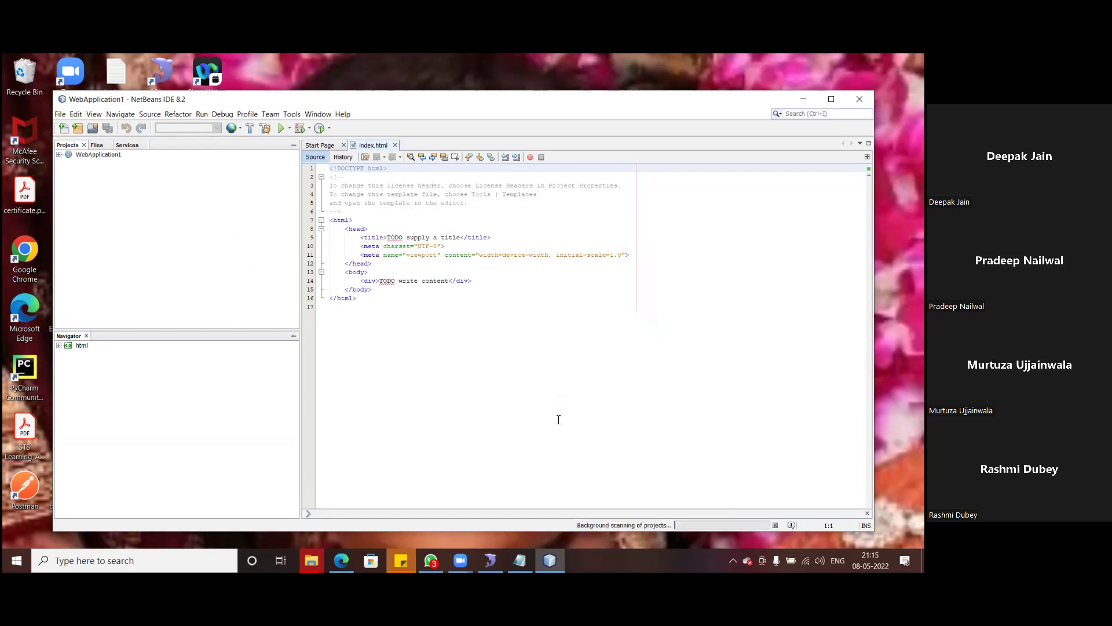
- Open WebApplication1's Project Properties and select its full project folder path
left_click(59, 154)
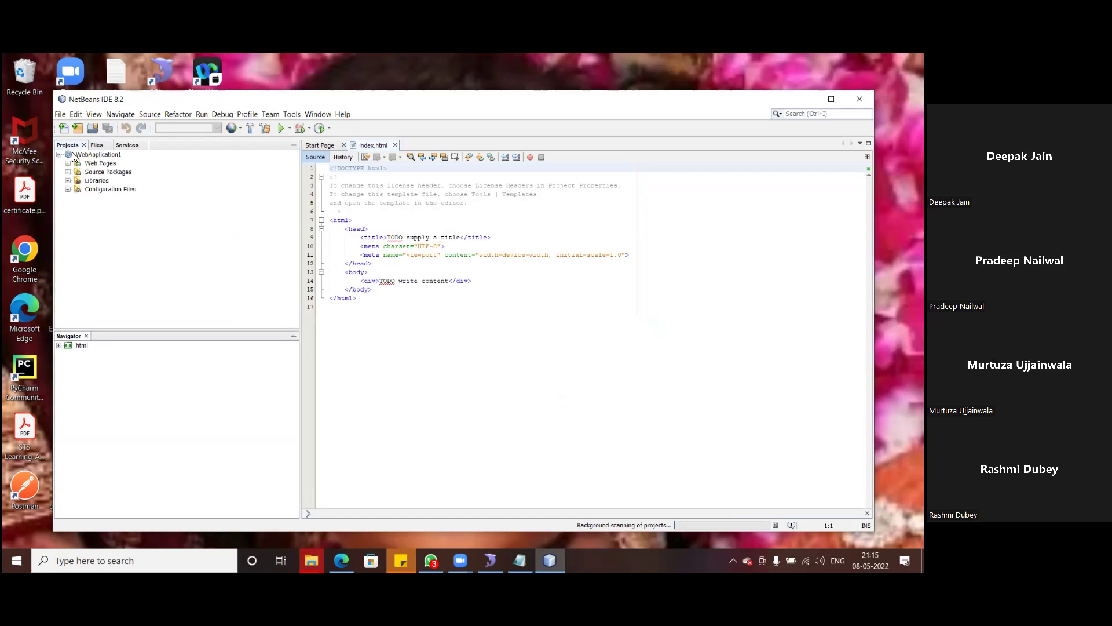
right_click(69, 154)
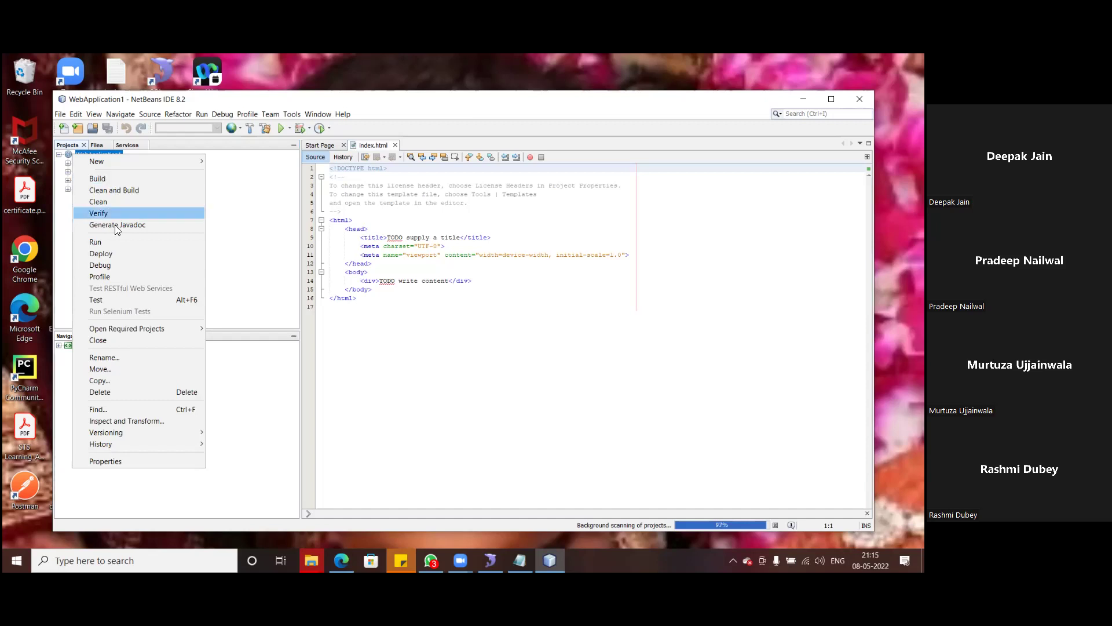
left_click(112, 460)
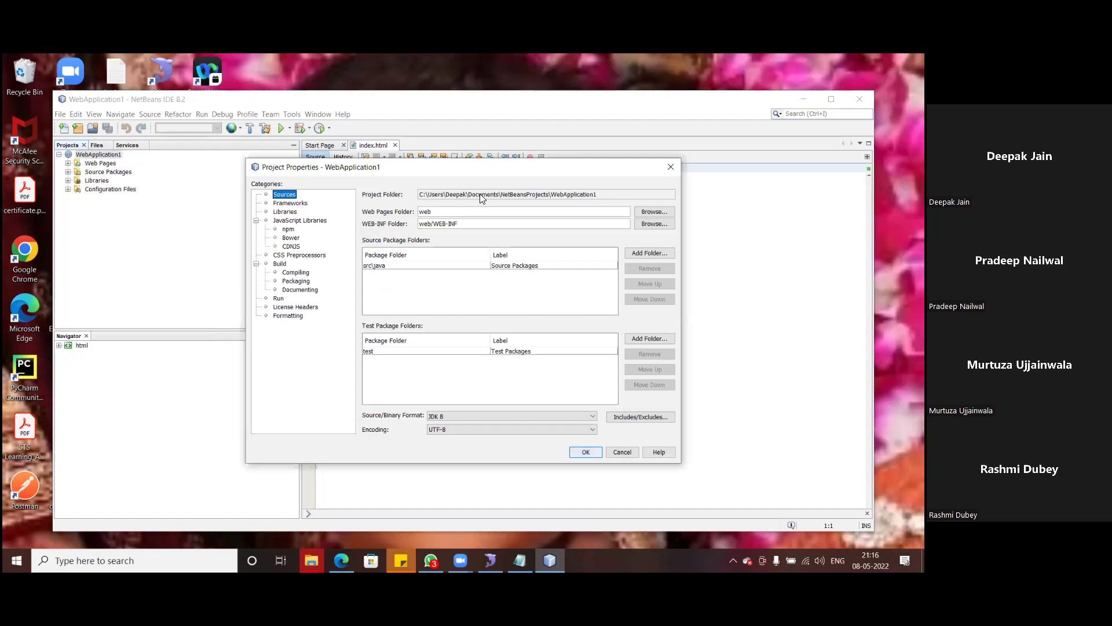
left_click(588, 194)
left_click_drag(489, 193, 593, 195)
left_click_drag(600, 194, 412, 195)
key("ctrl+c")
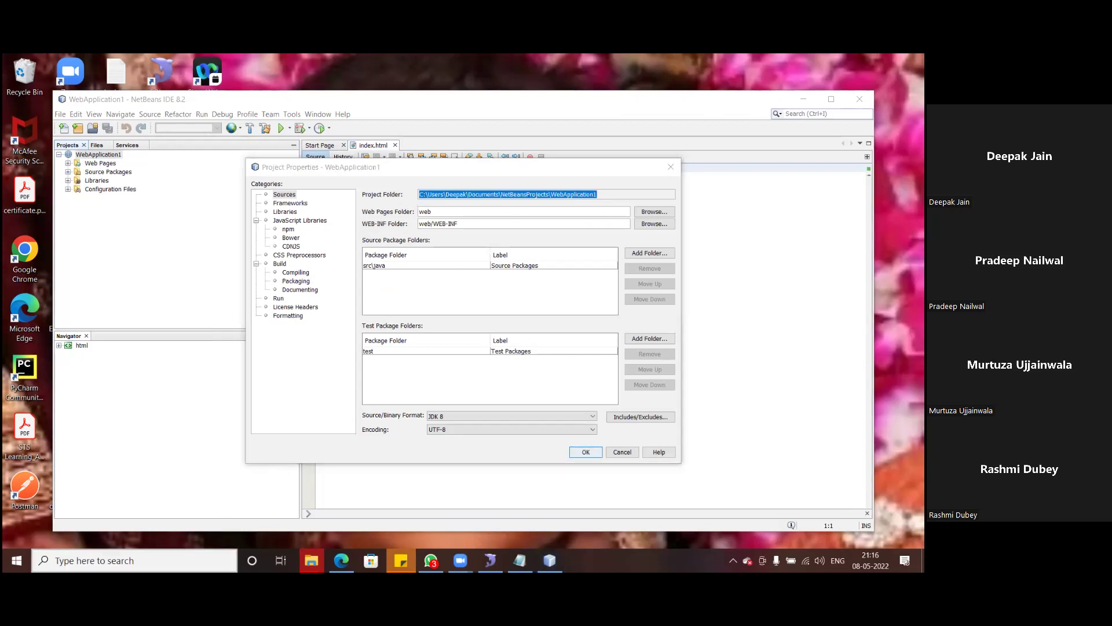
- Paste the path into Notepad, then reselect the path only up to NetBeansProjects
type("note")
left_click(406, 240)
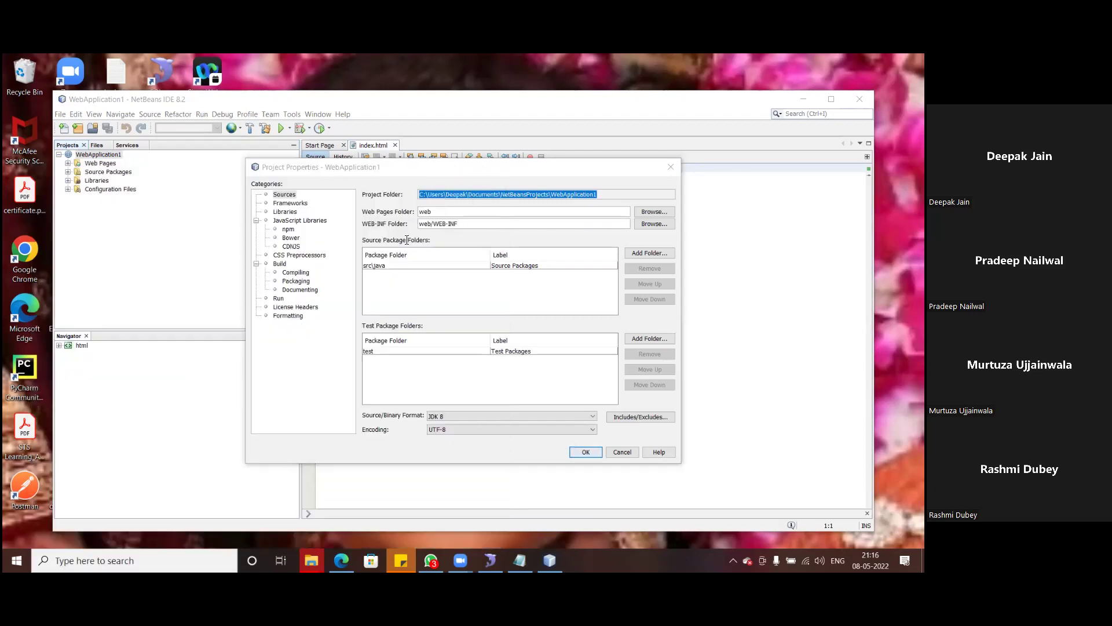
key("ctrl+v")
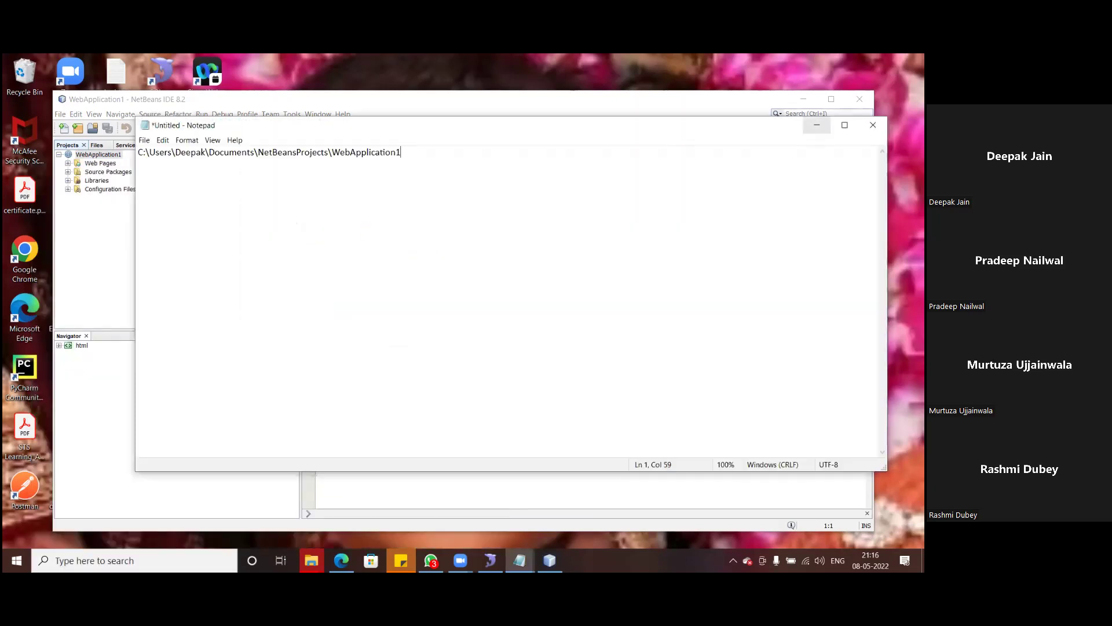
left_click(817, 125)
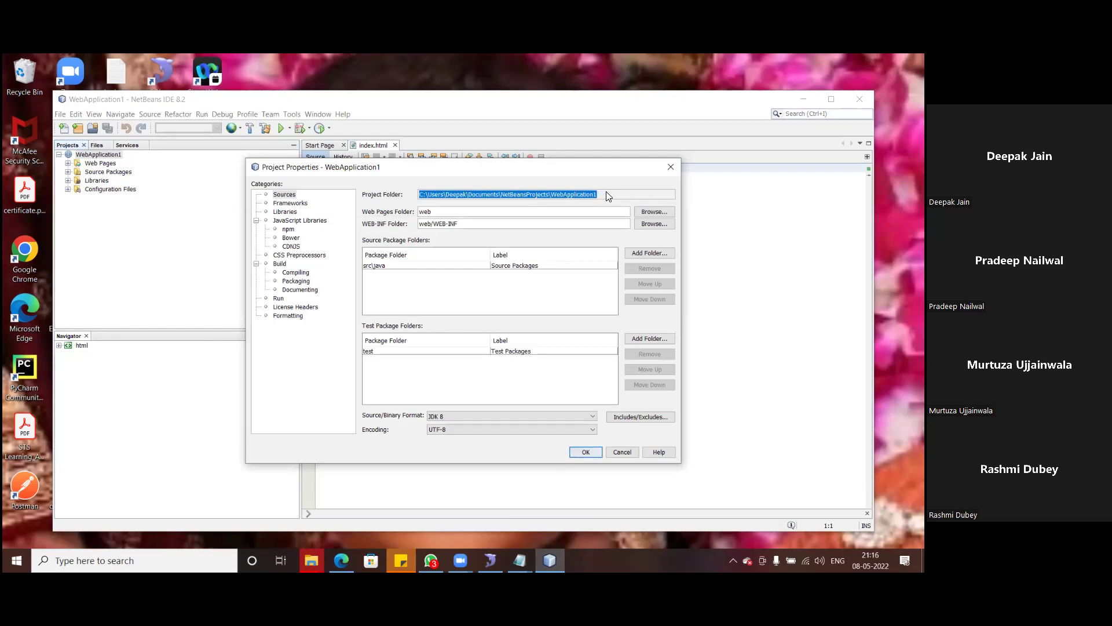
left_click(606, 196)
left_click_drag(549, 196, 419, 198)
key("ctrl+c")
- Open the copied NetBeansProjects path from the Win+R Run dialog
key("super+r")
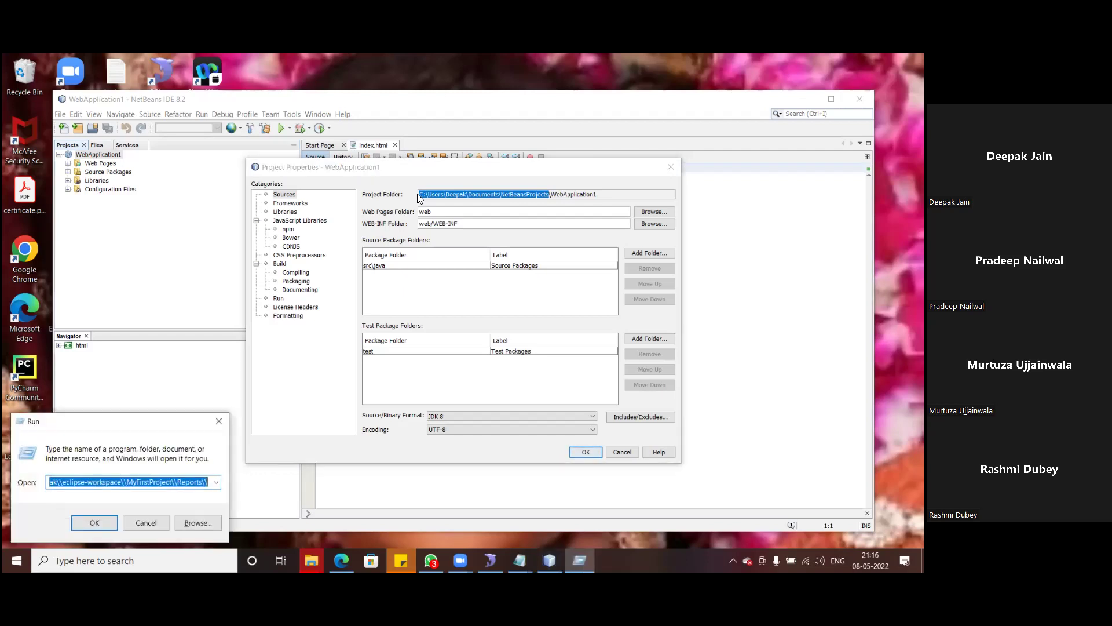
key("ctrl+v")
key("Return")
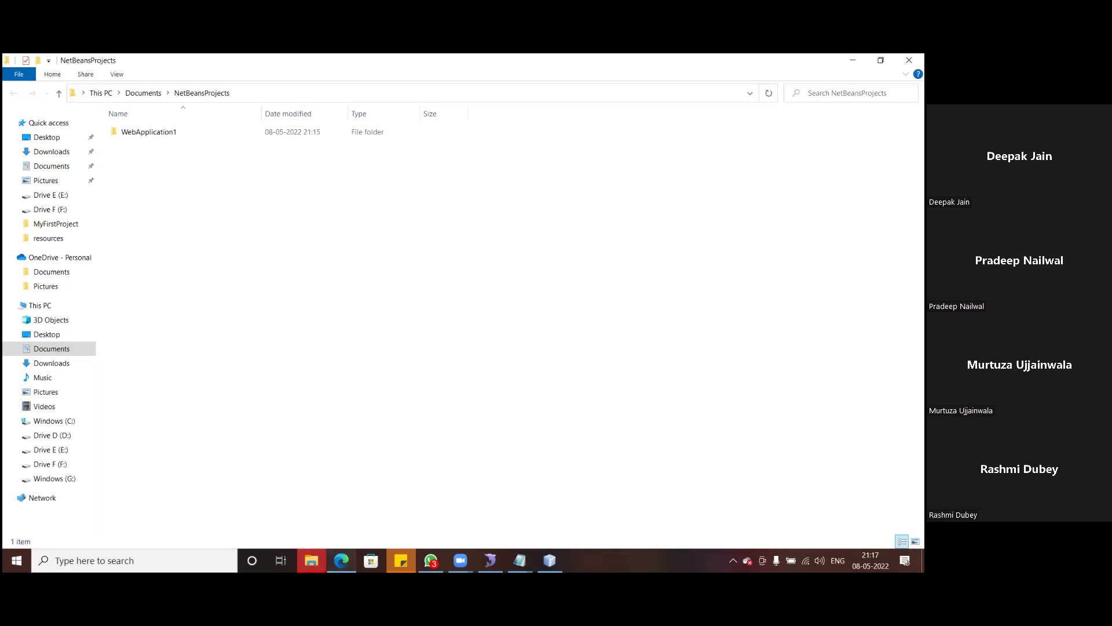
- Open Downloads in File Explorer and select the three project zips, including StudentWebApplication
left_click(343, 560)
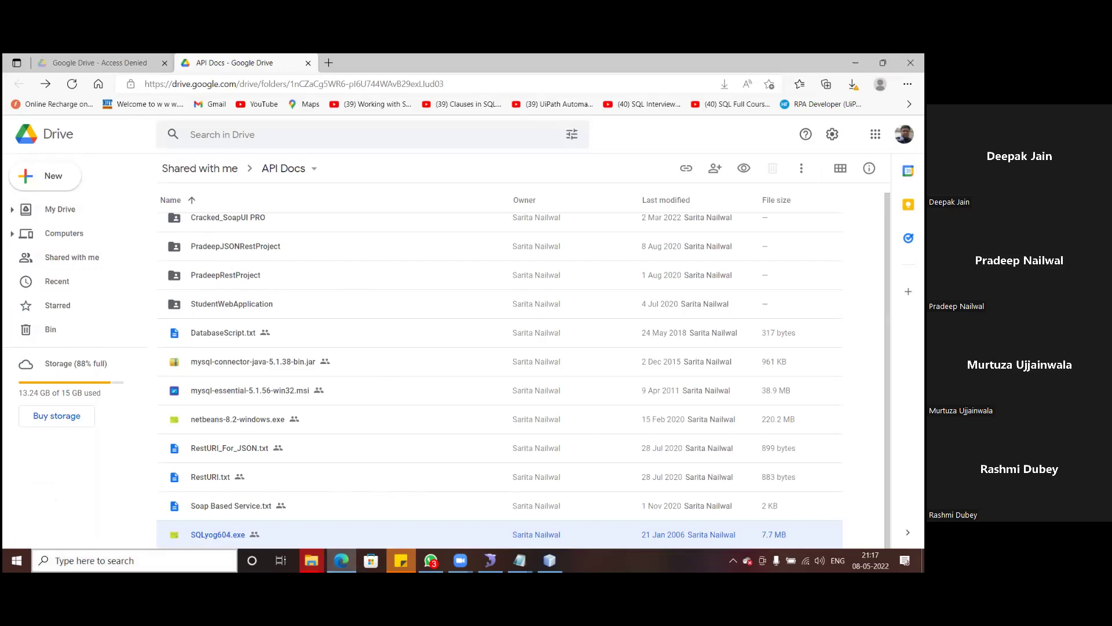
left_click(133, 560)
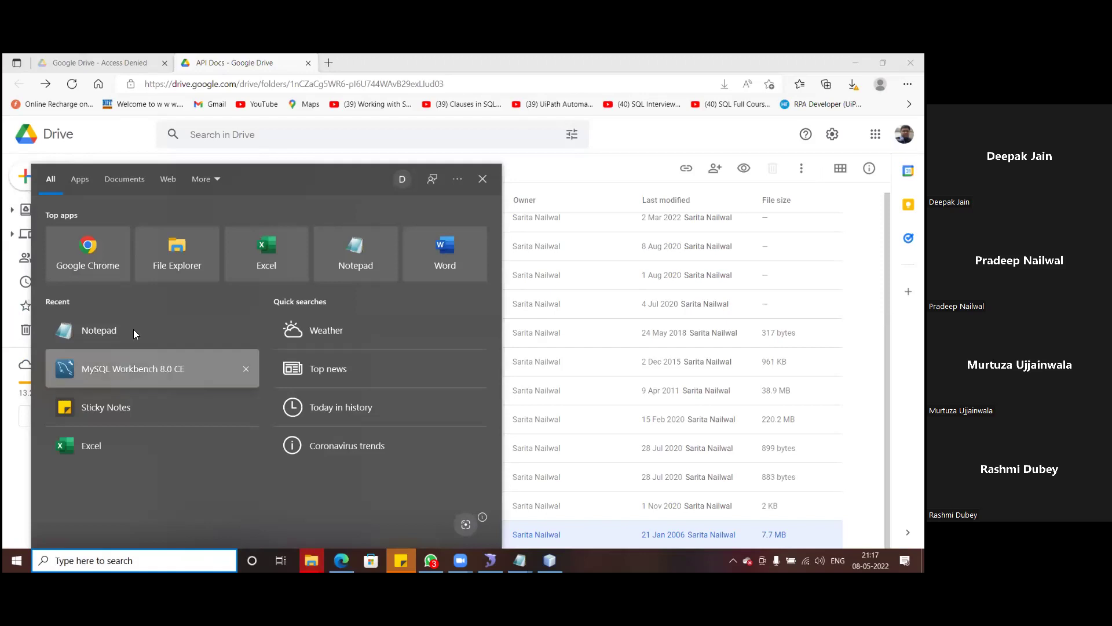
left_click(167, 265)
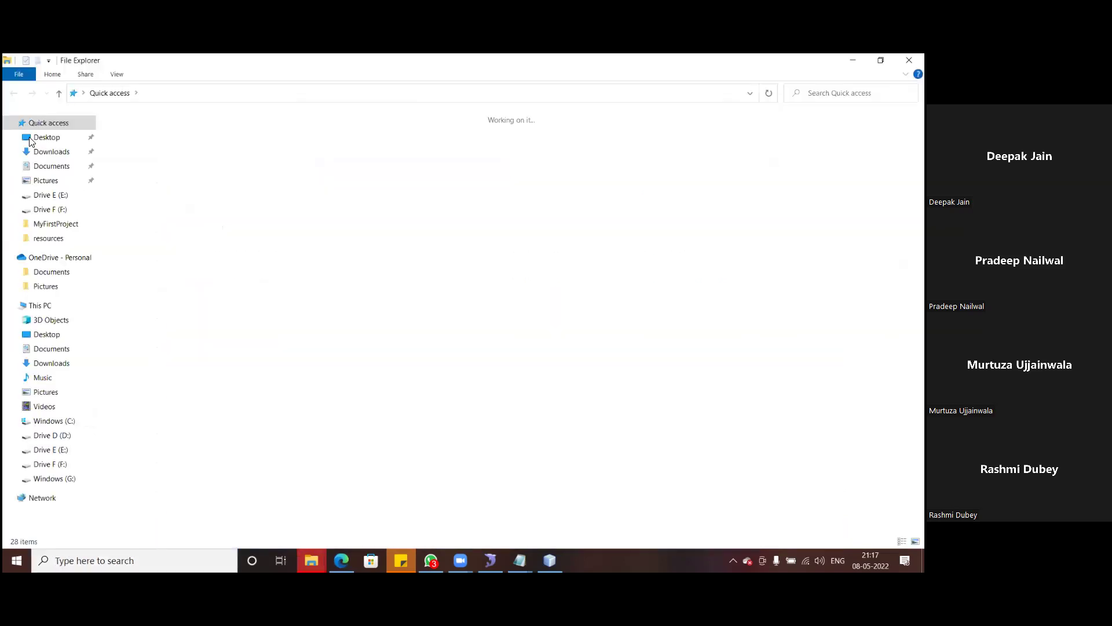
left_click(51, 151)
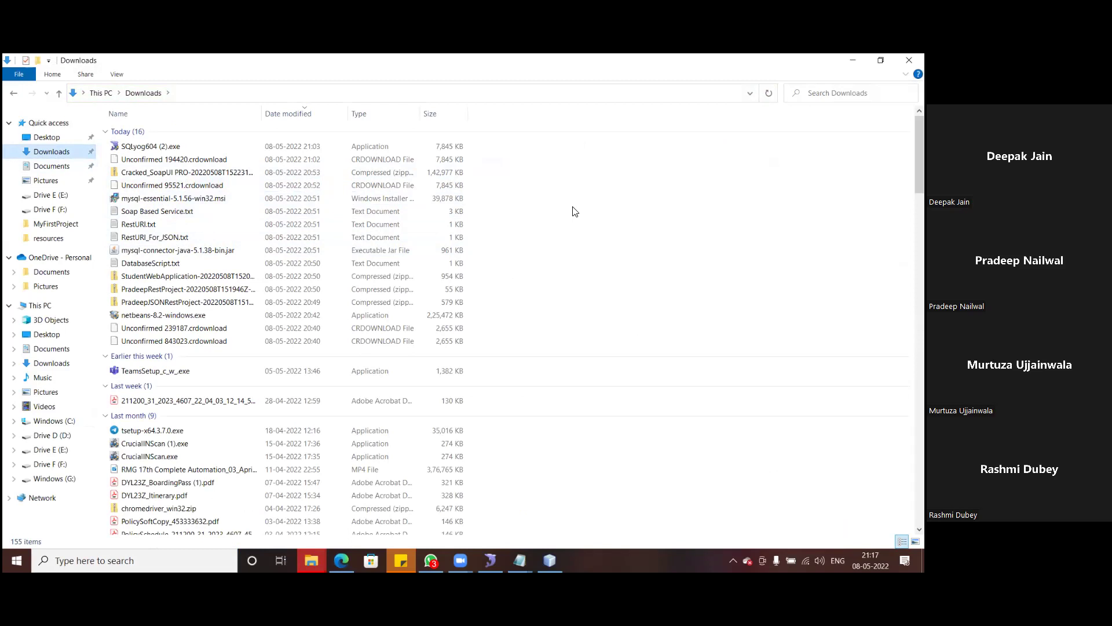
left_click(213, 277)
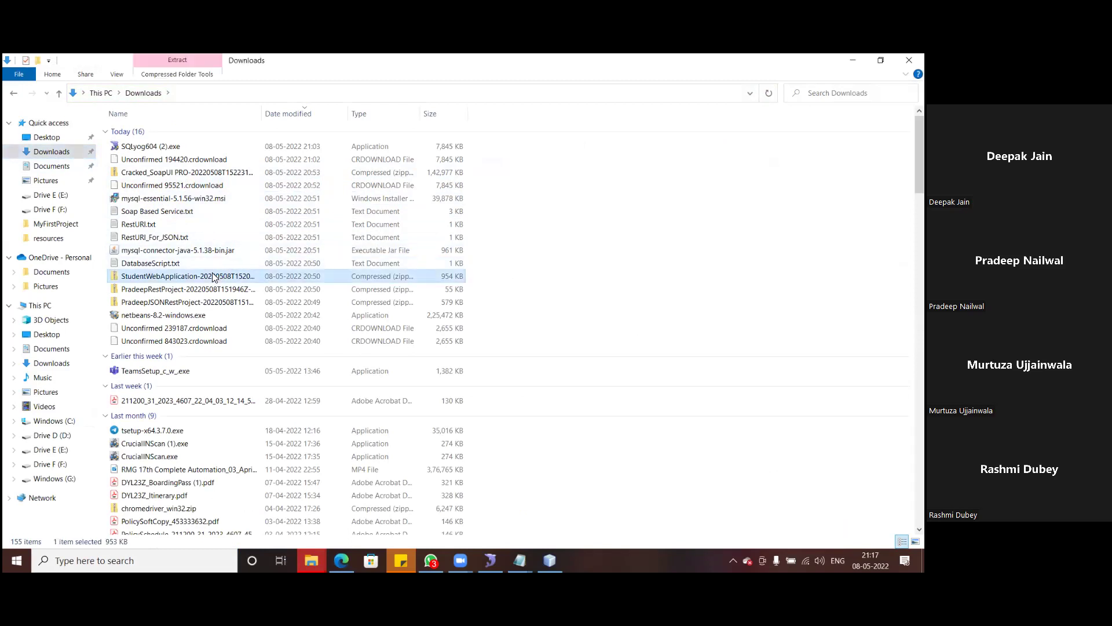
left_click(184, 302, "shift")
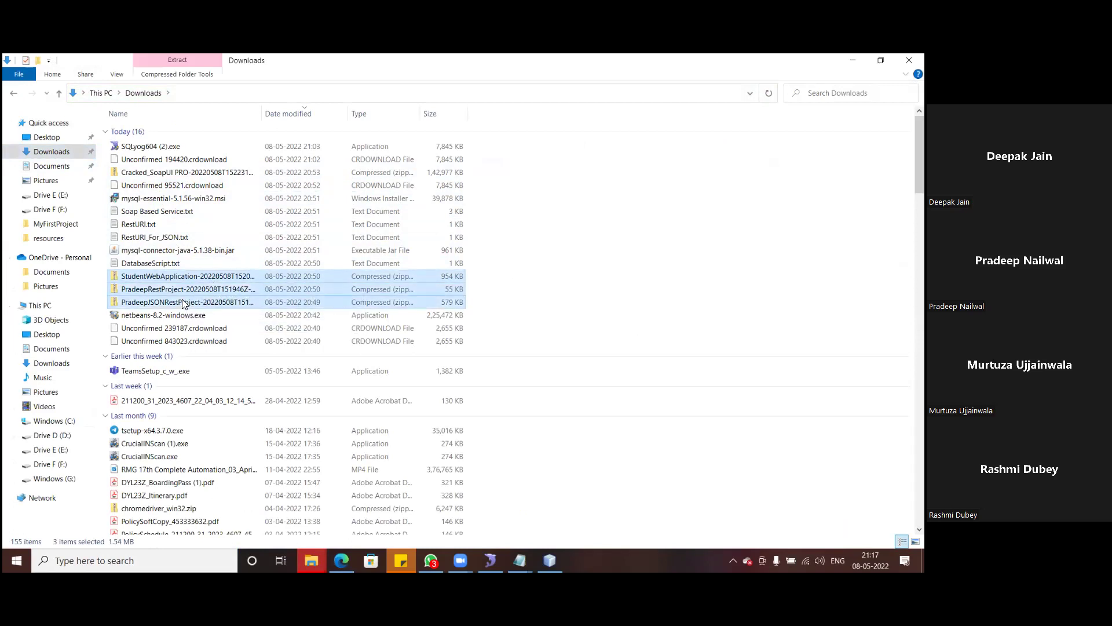
- Paste the three project zips into the API folder on Drive E (E:)
left_click(311, 560)
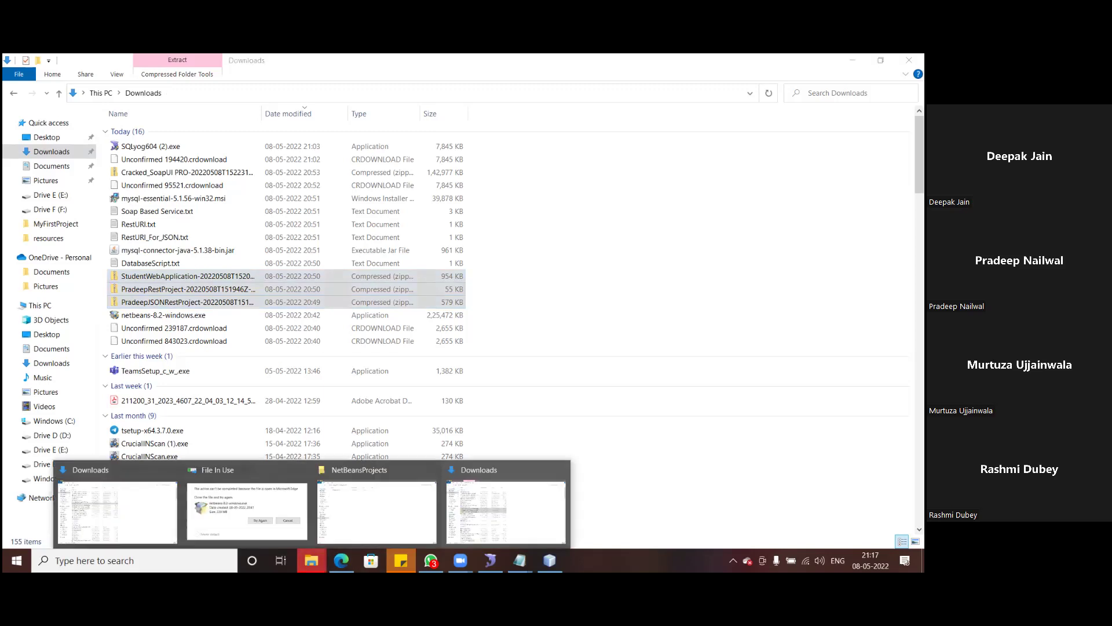
left_click(126, 520)
left_click(50, 464)
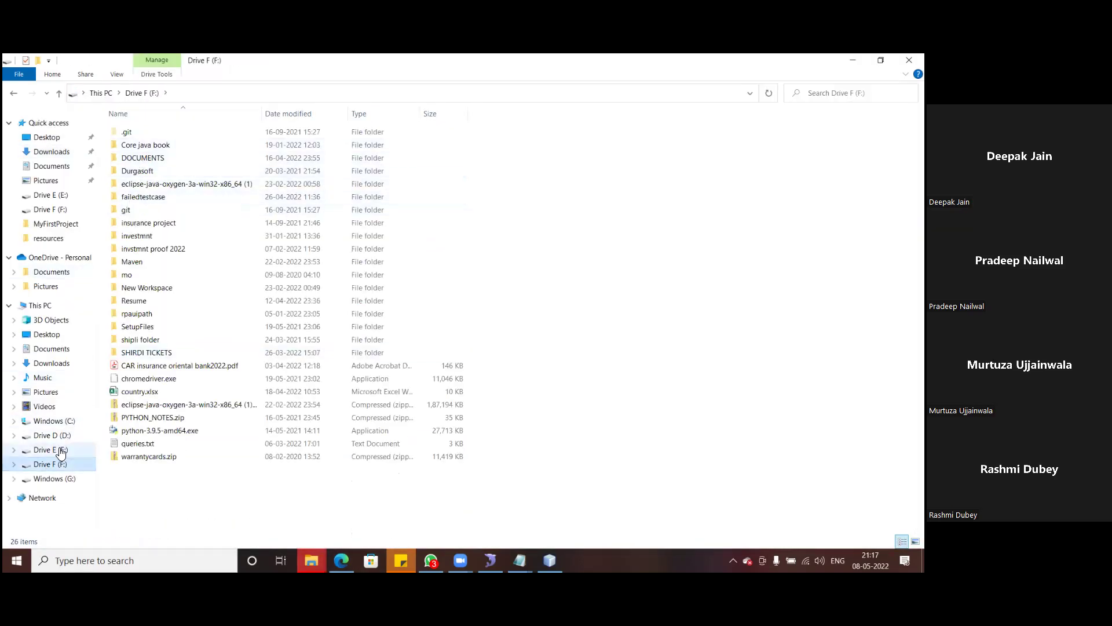
left_click(51, 450)
double_click(140, 161)
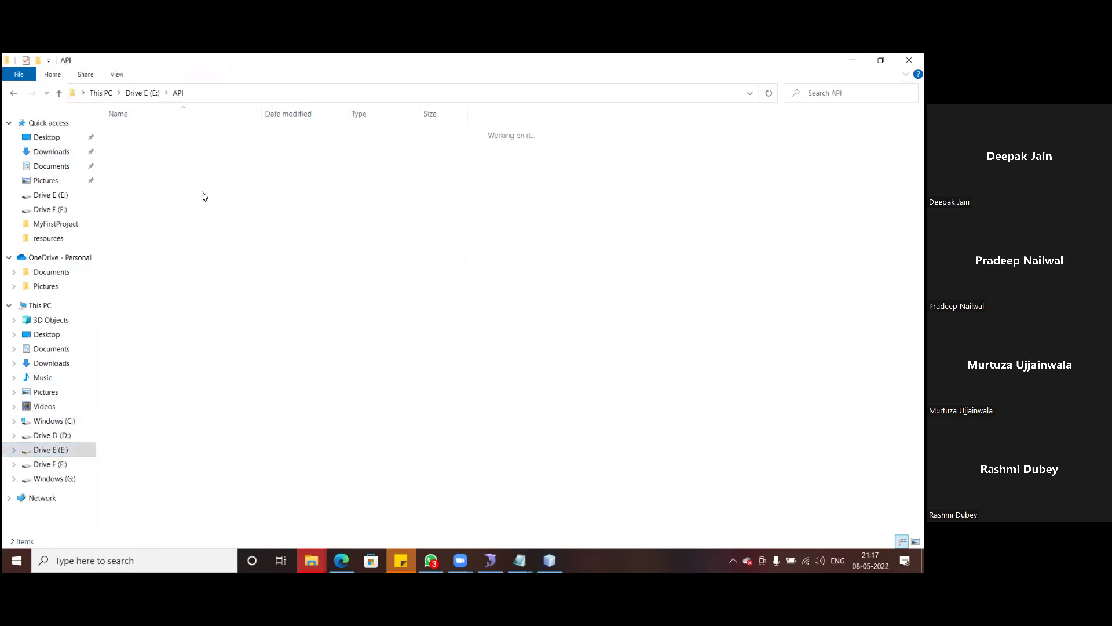
key("ctrl+v")
left_click(206, 269)
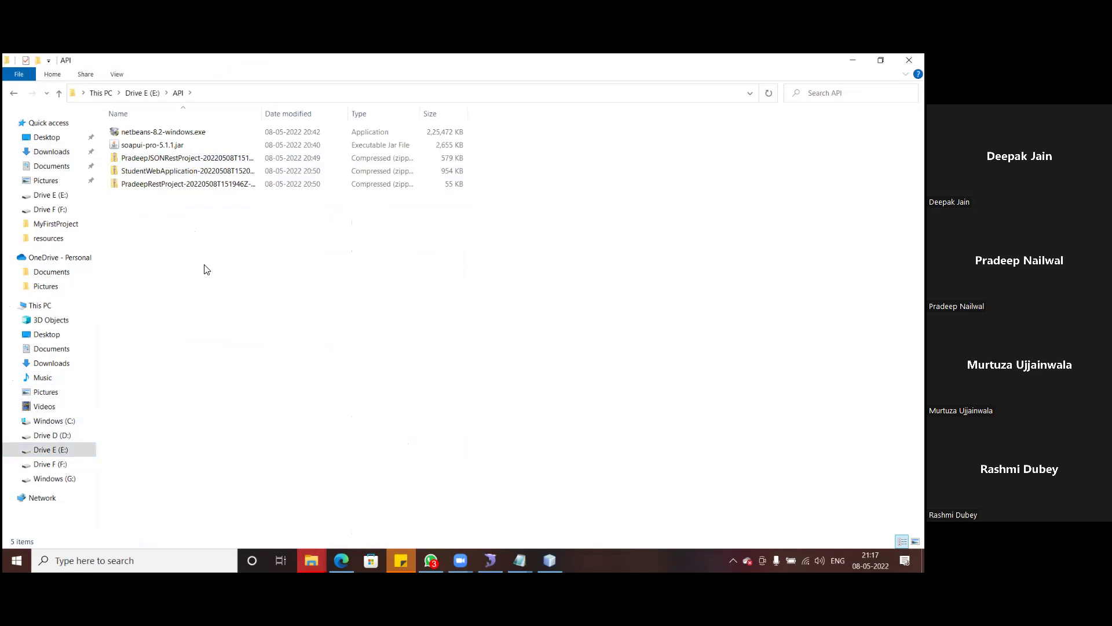
- Extract the JSON REST project zip in E:\API and select the PradeepJSONRestProject folder
right_click(179, 161)
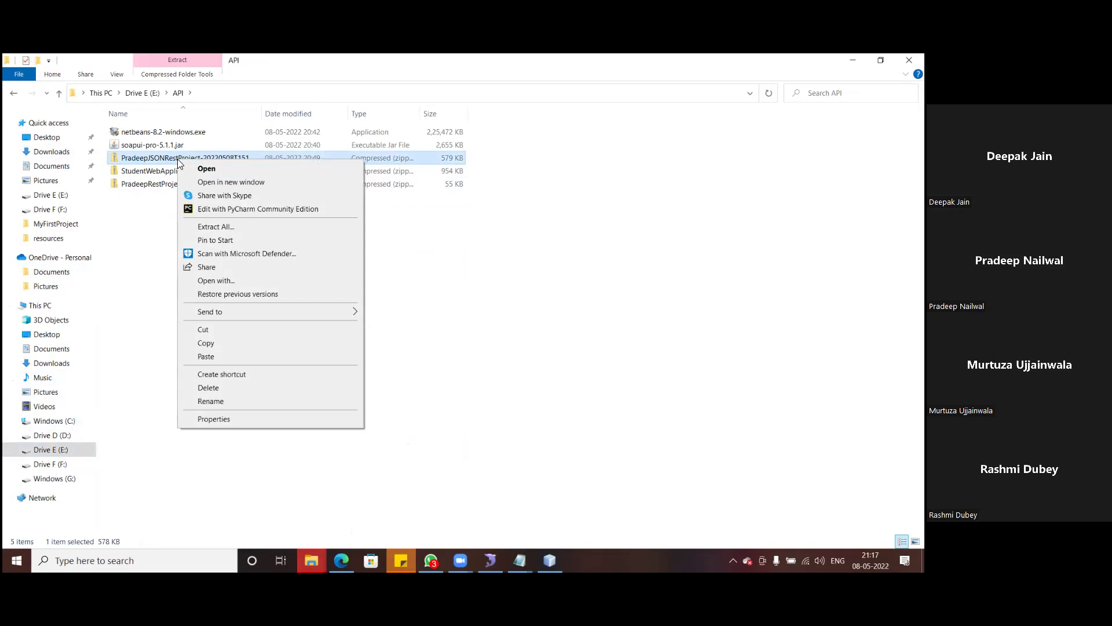
left_click(227, 226)
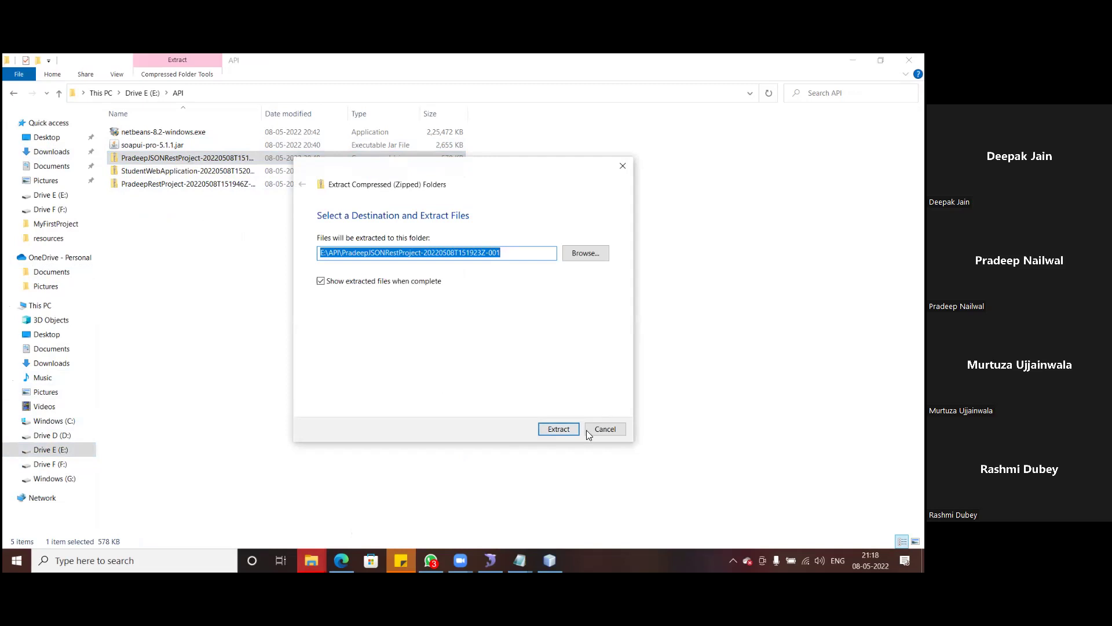
left_click(559, 429)
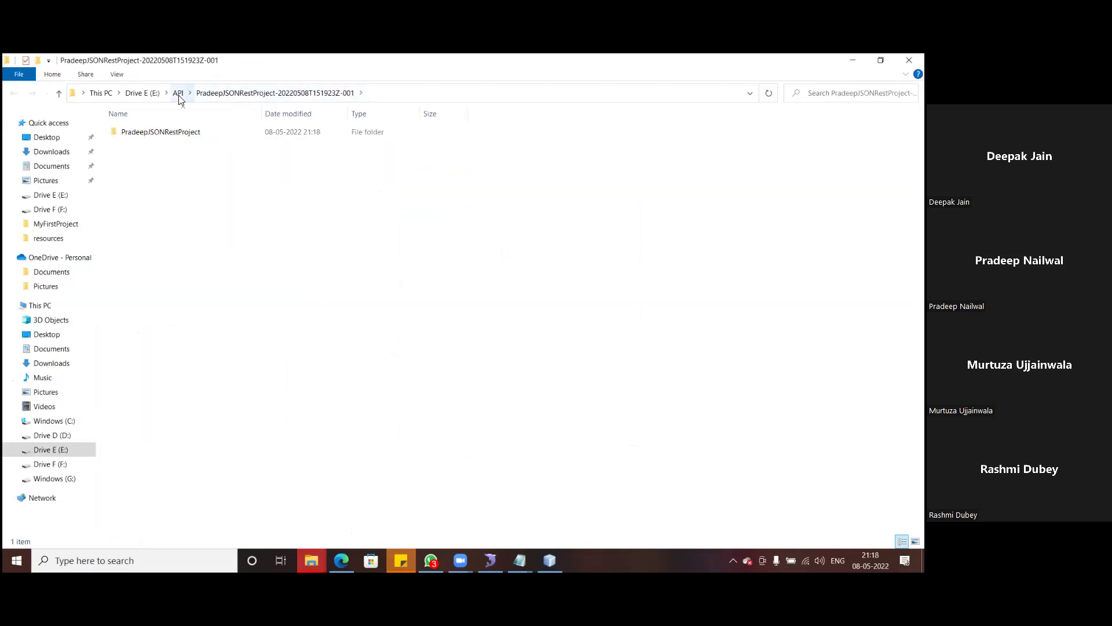
left_click(170, 135)
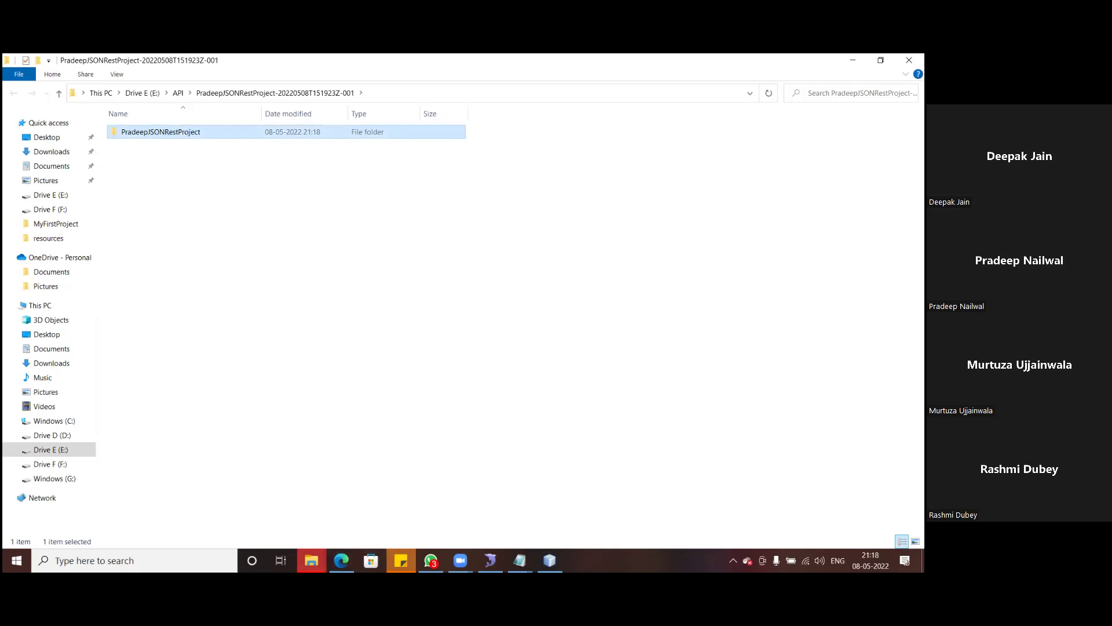
- Place PradeepJSONRestProject in NetBeansProjects beside WebApplication1, then return to the API window
mouse_move(312, 560)
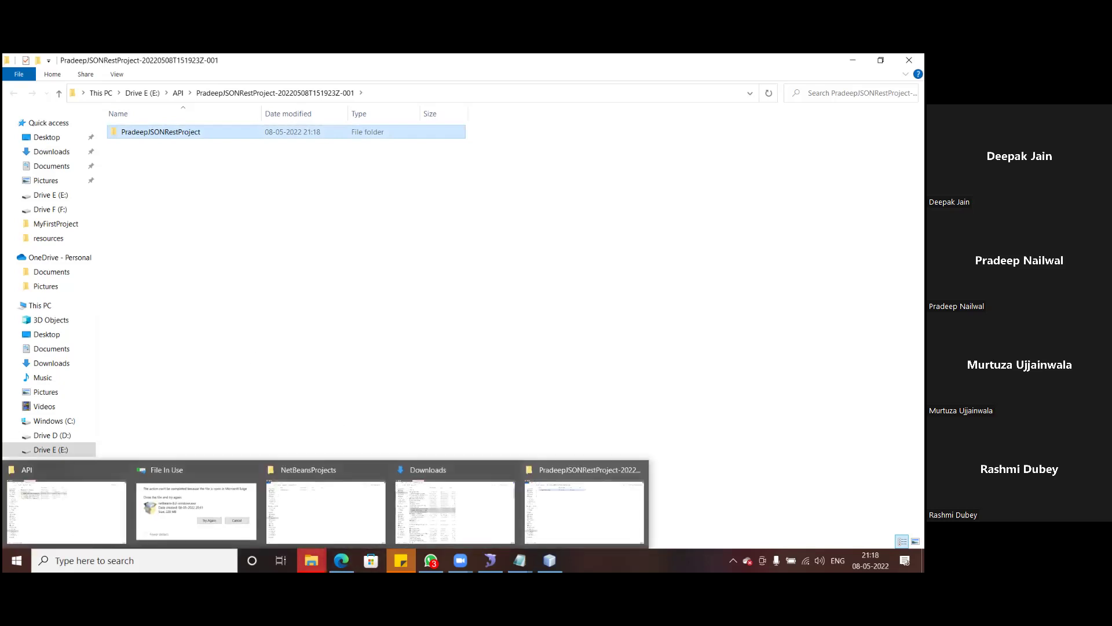
left_click(325, 507)
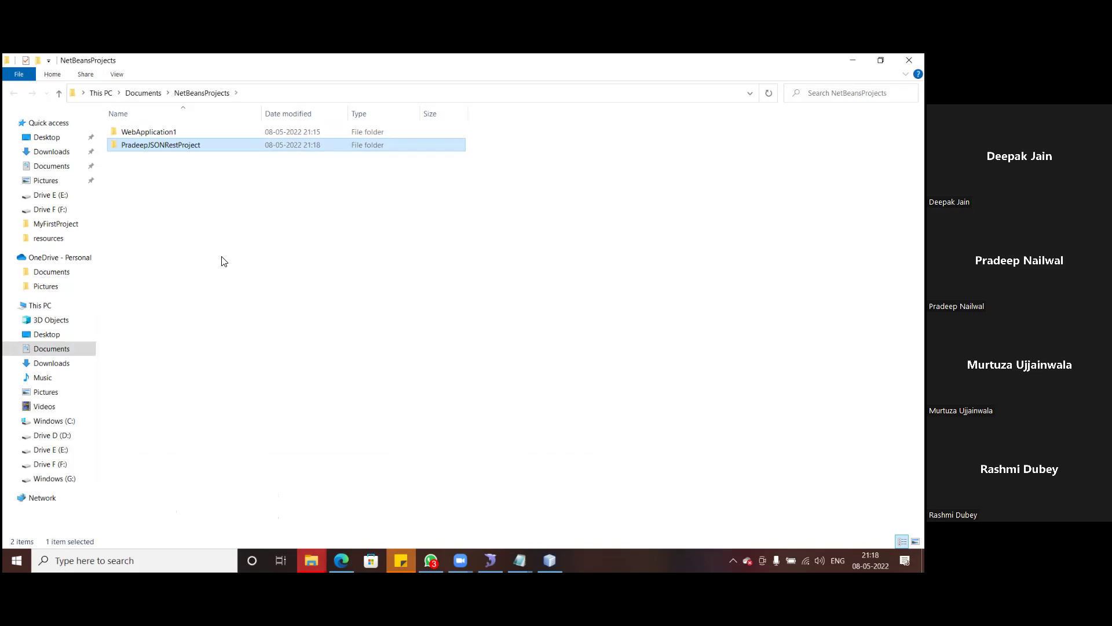
left_click(319, 558)
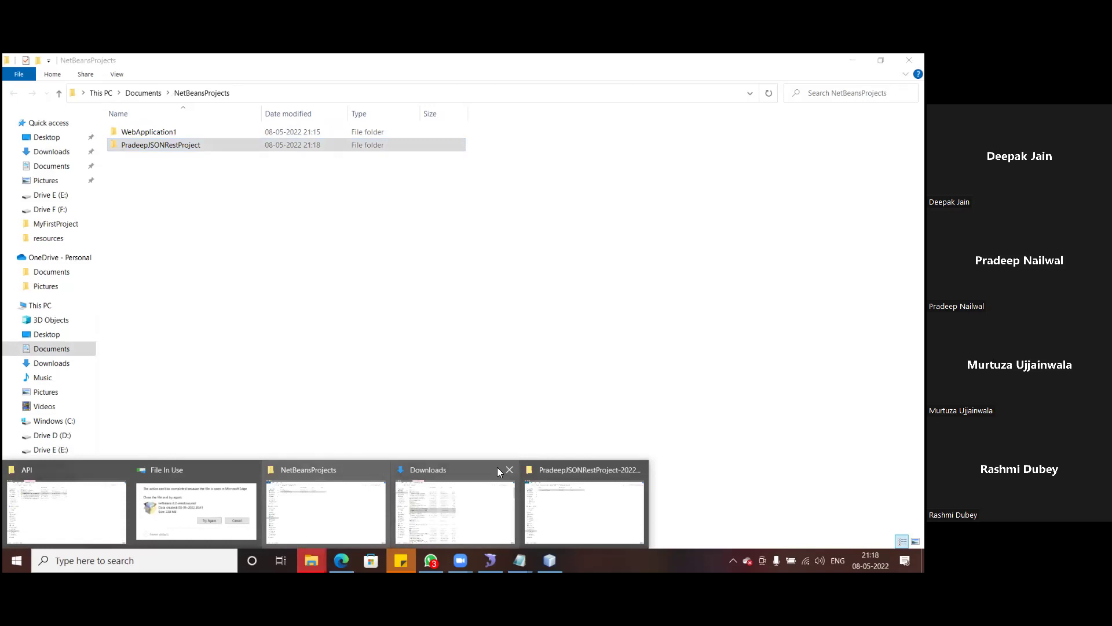
left_click(74, 517)
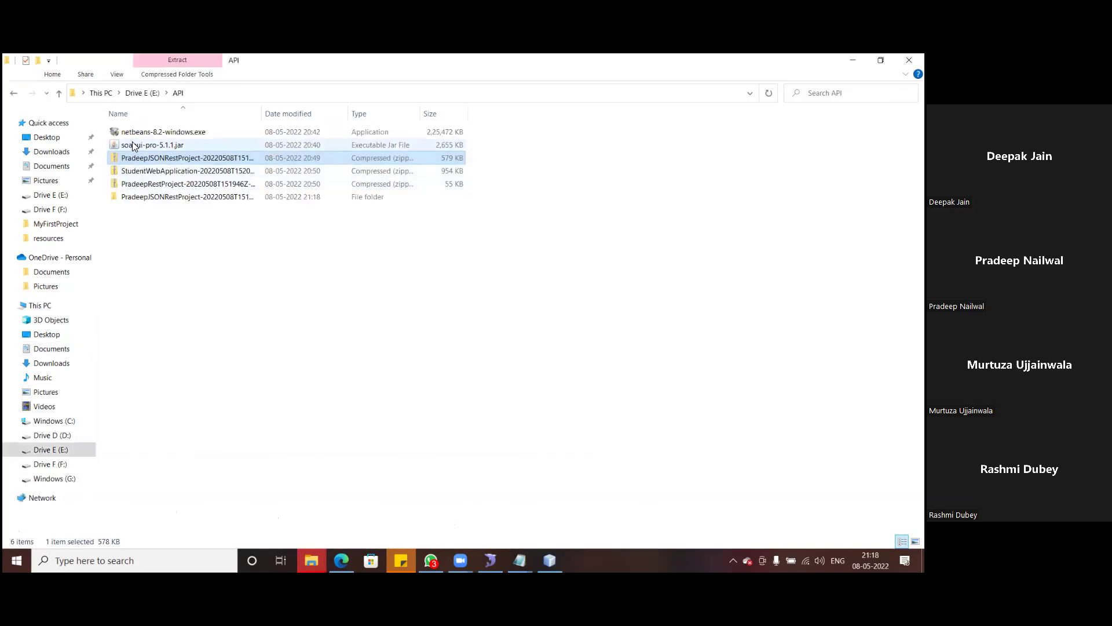
- Extract the StudentWebApplication zip in E:\API and select the extracted folder
left_click(154, 172)
right_click(154, 171)
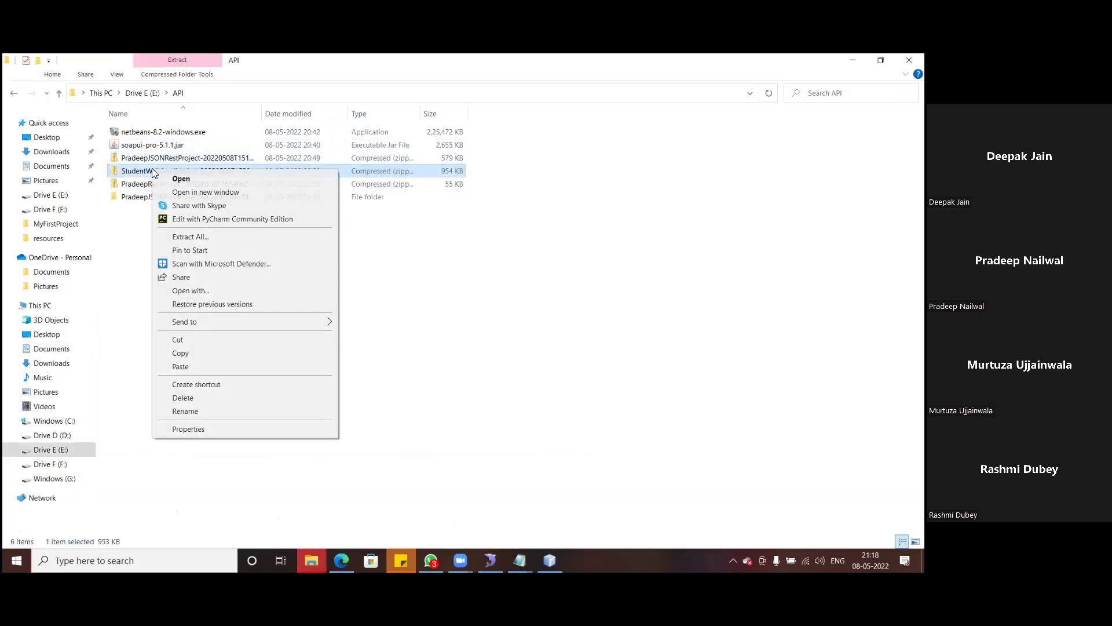
left_click(197, 238)
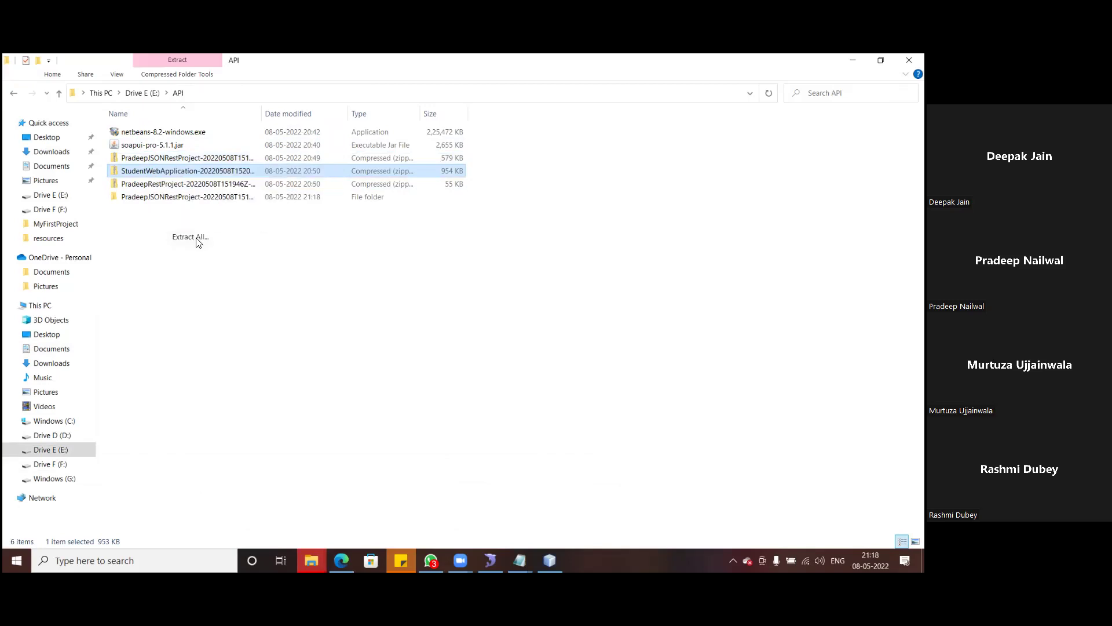
left_click(559, 429)
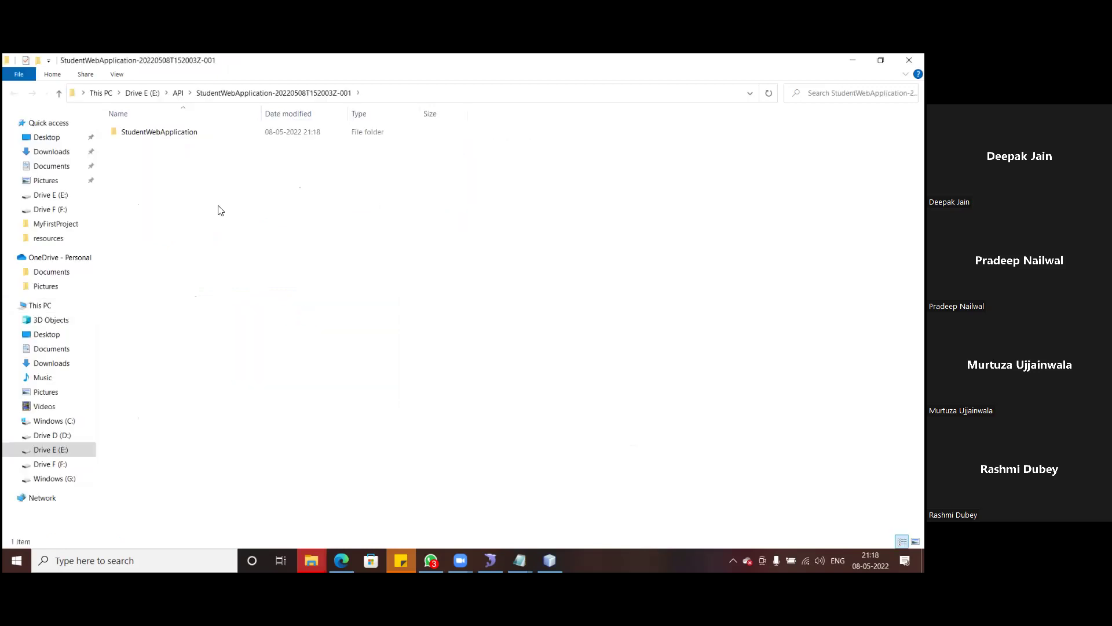
left_click(158, 137)
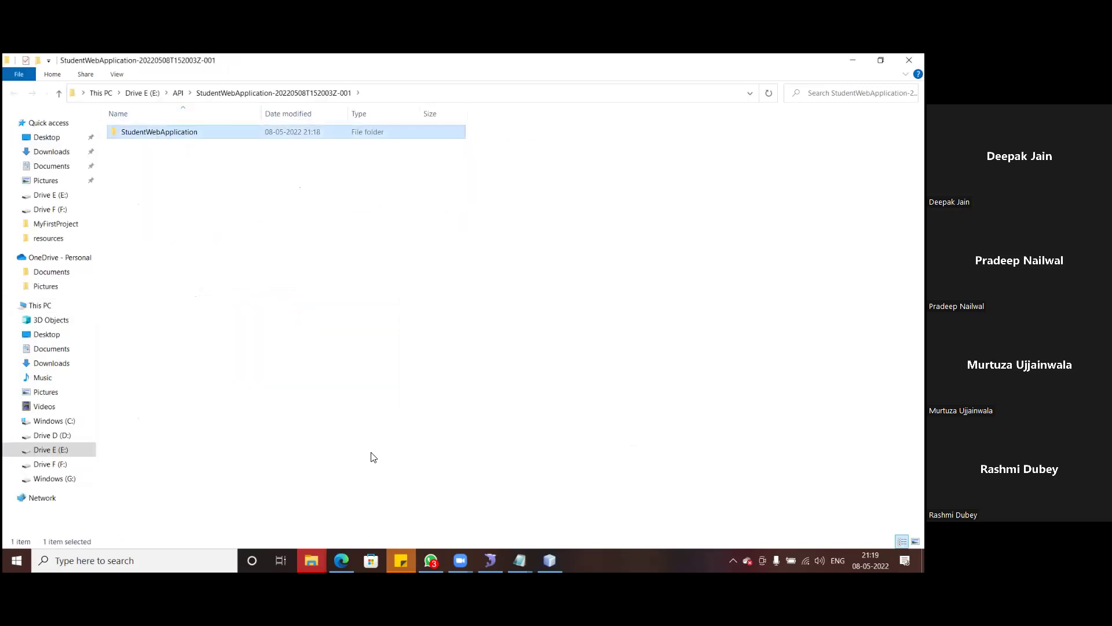
- Place the StudentWebApplication folder in NetBeansProjects, then return to the API window
left_click(311, 560)
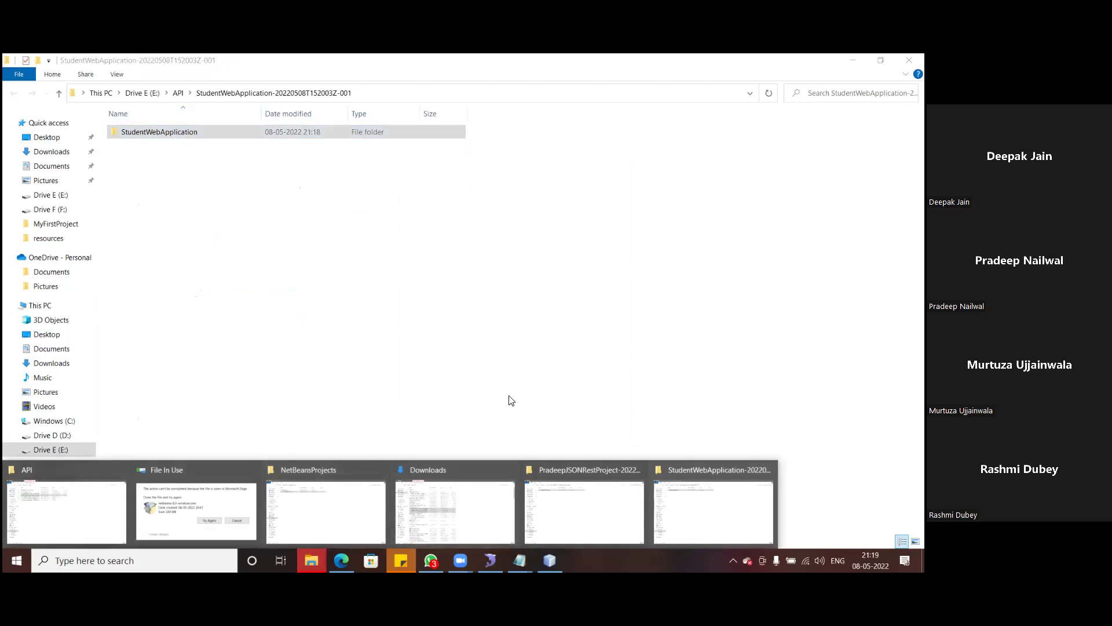
left_click(367, 499)
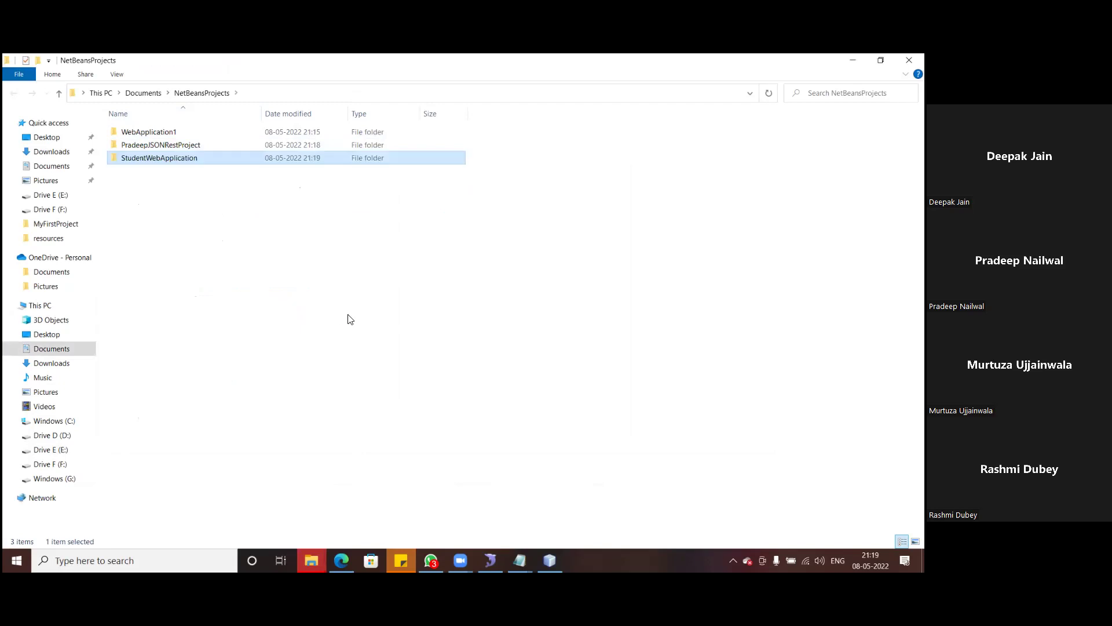
mouse_move(311, 561)
left_click(119, 510)
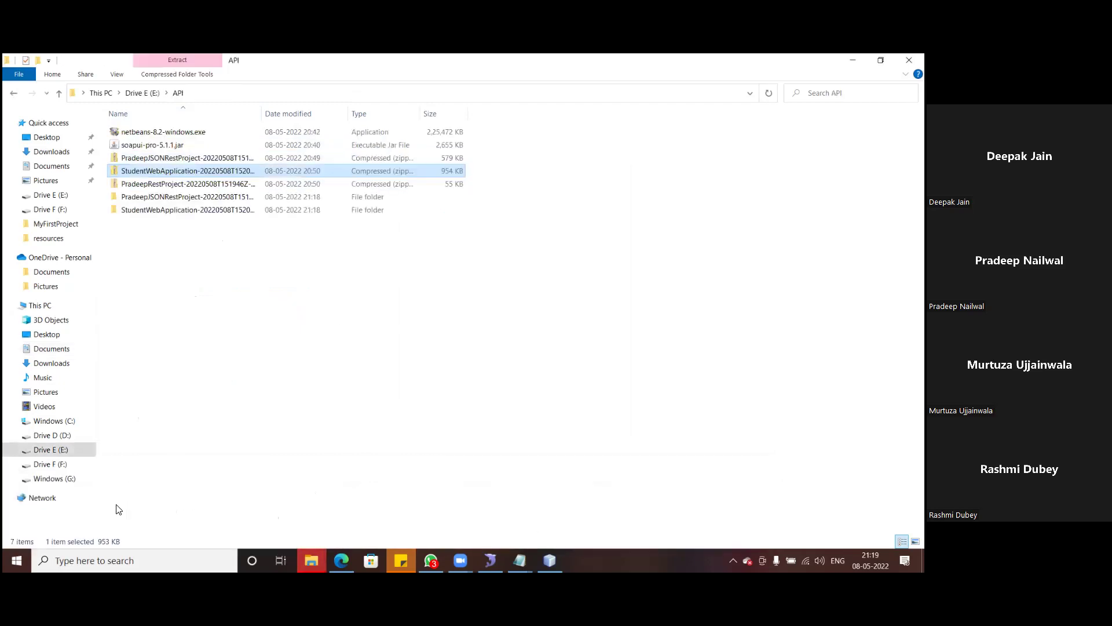
- Extract the whole PradeepRestProject zip archive
right_click(156, 184)
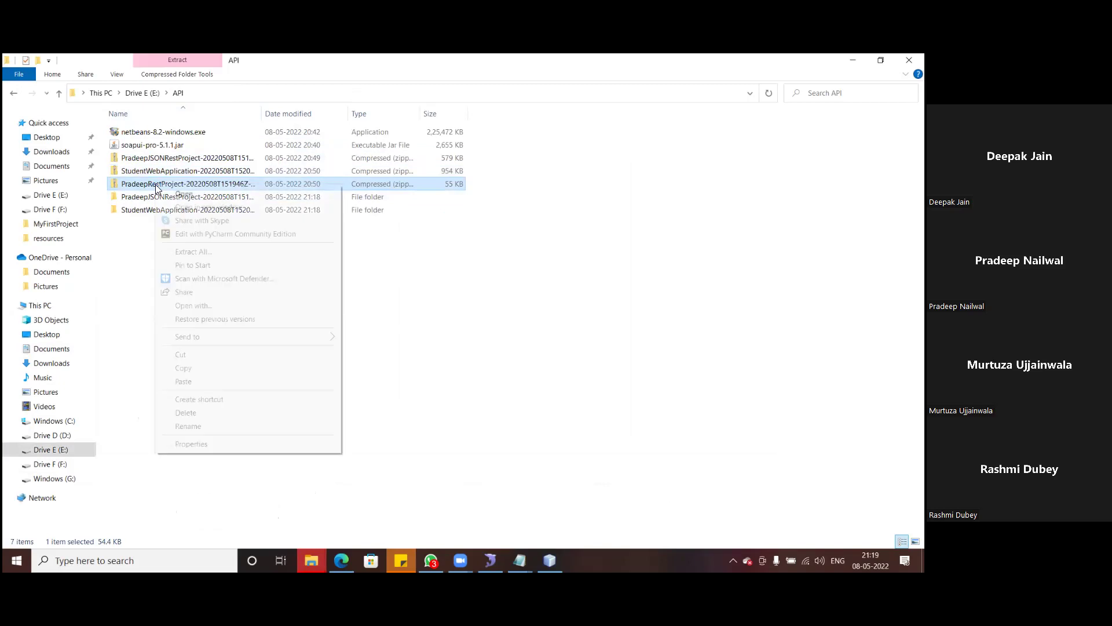
left_click(195, 252)
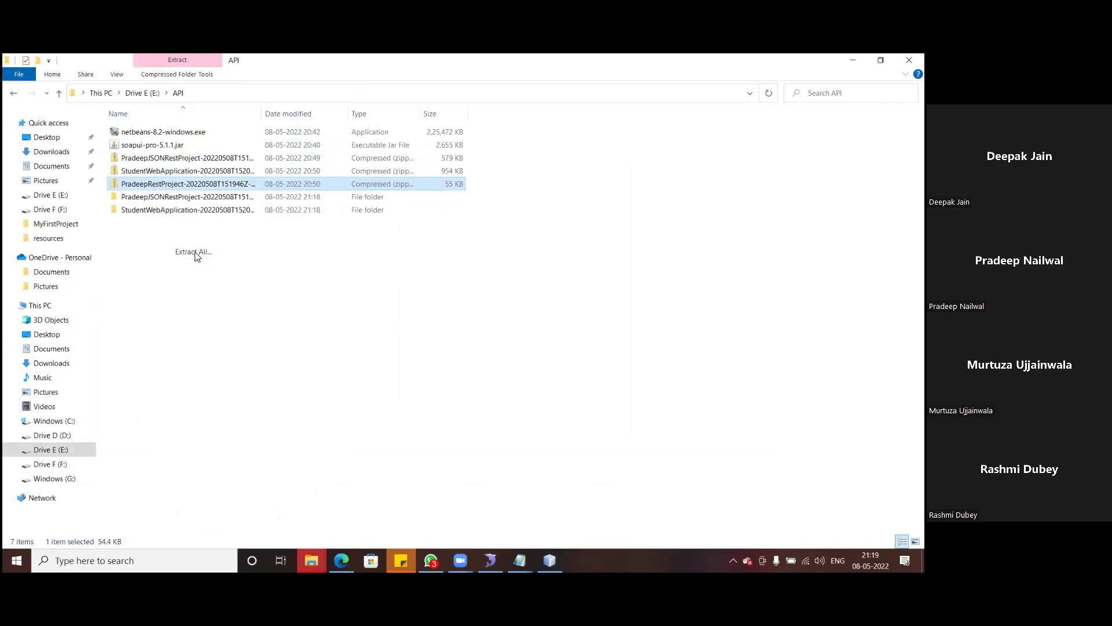
left_click(555, 429)
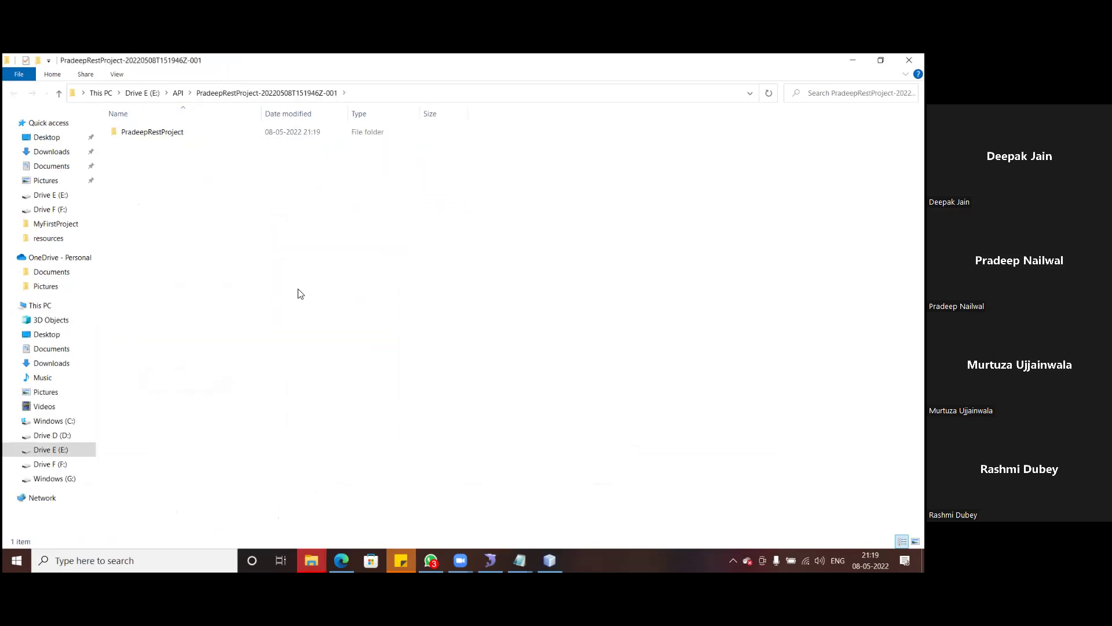
- Paste the PradeepRestProject folder into NetBeansProjects and return to NetBeans
left_click(313, 560)
left_click(341, 502)
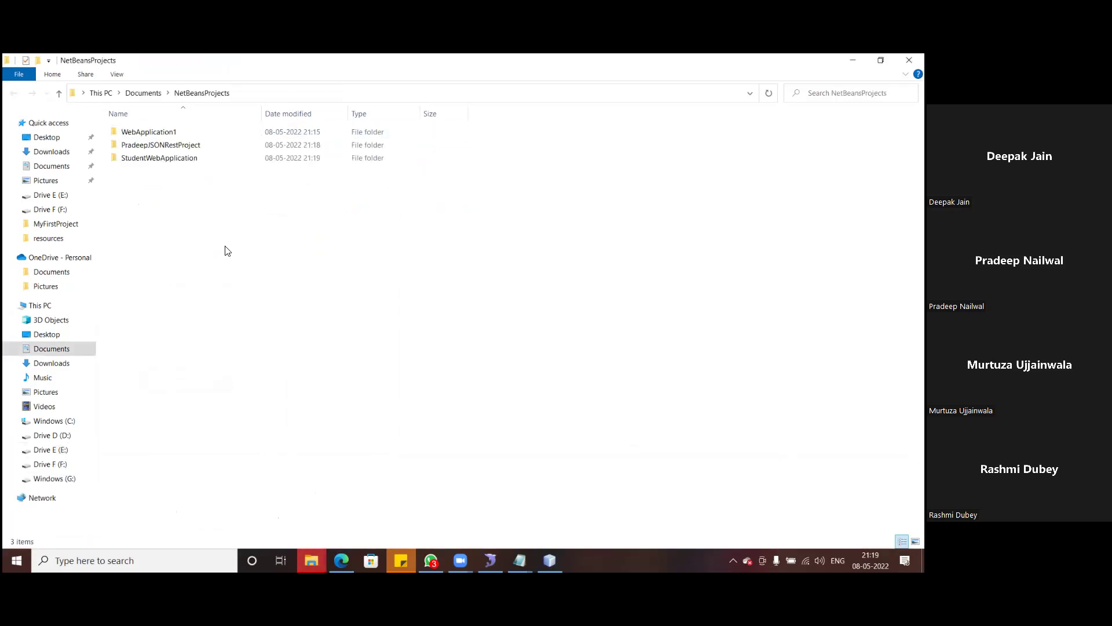
key("ctrl+v")
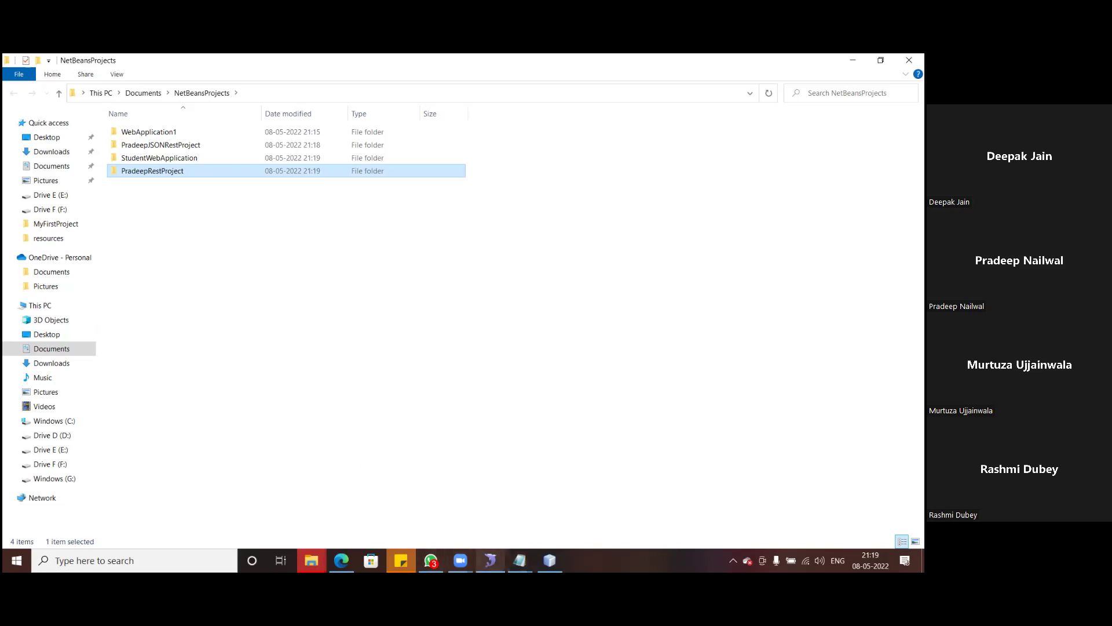
left_click(549, 561)
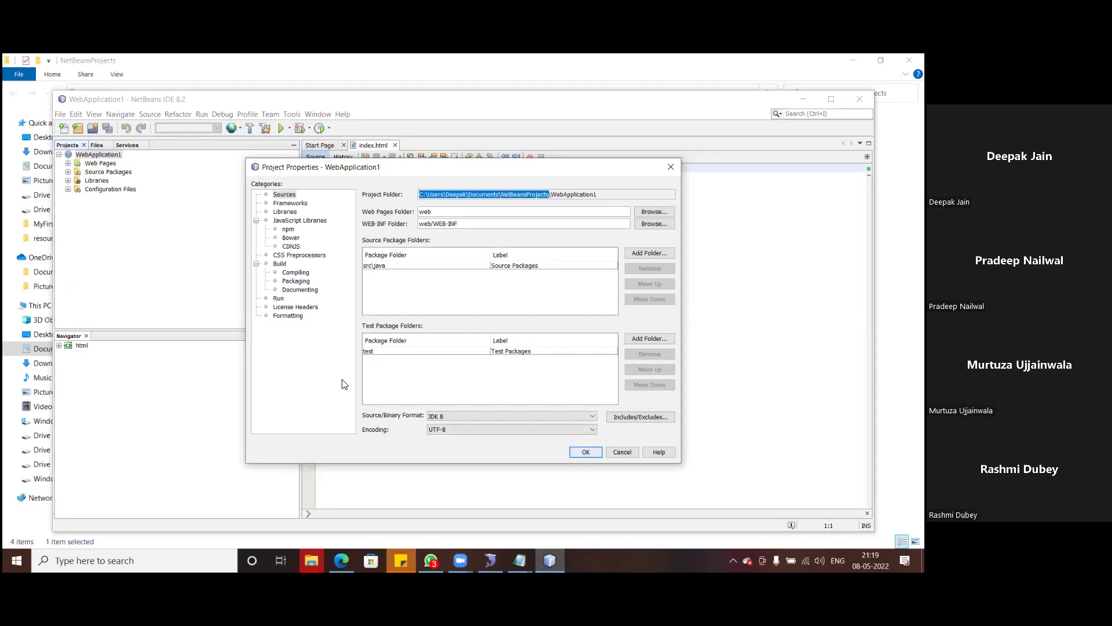
- Cancel Project Properties and open PradeepJSONRestProject via File > Open Project
left_click(622, 452)
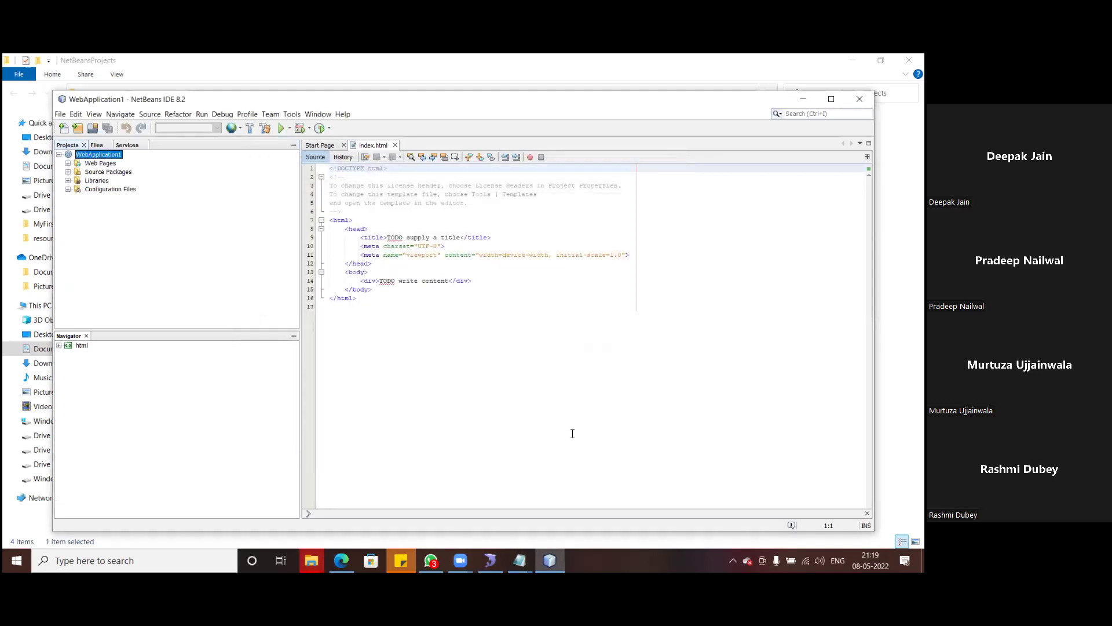
left_click(61, 115)
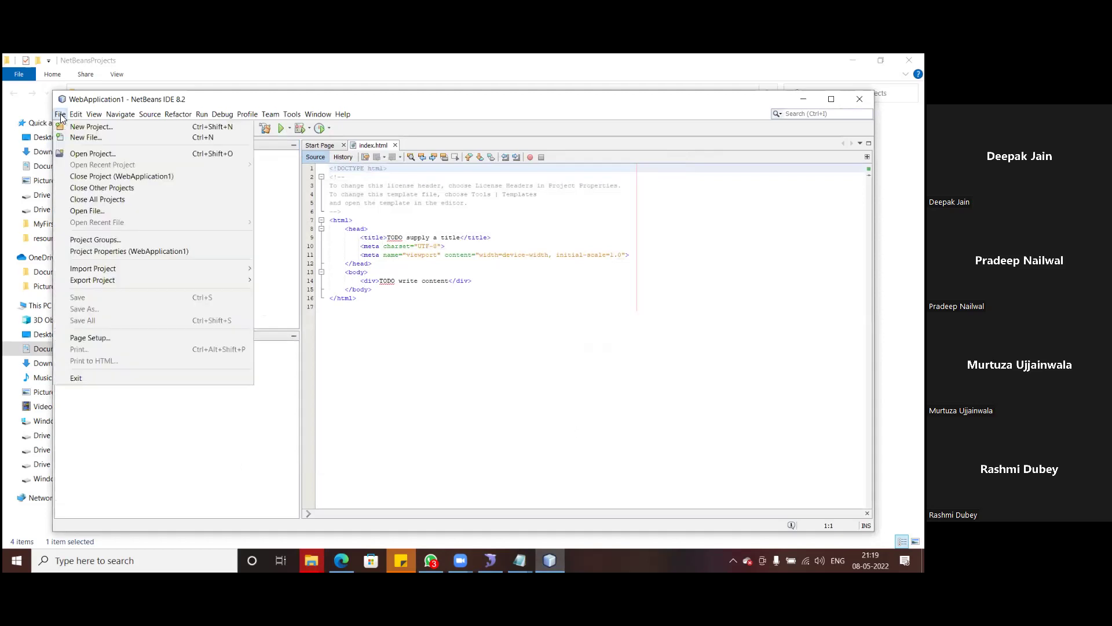
left_click(95, 154)
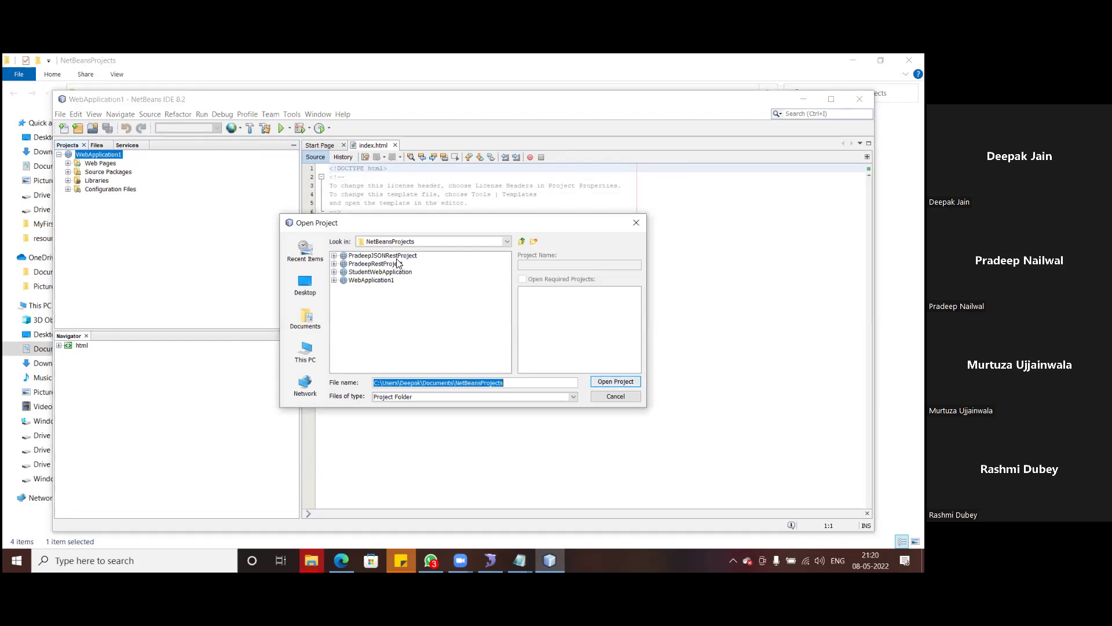
left_click(341, 256)
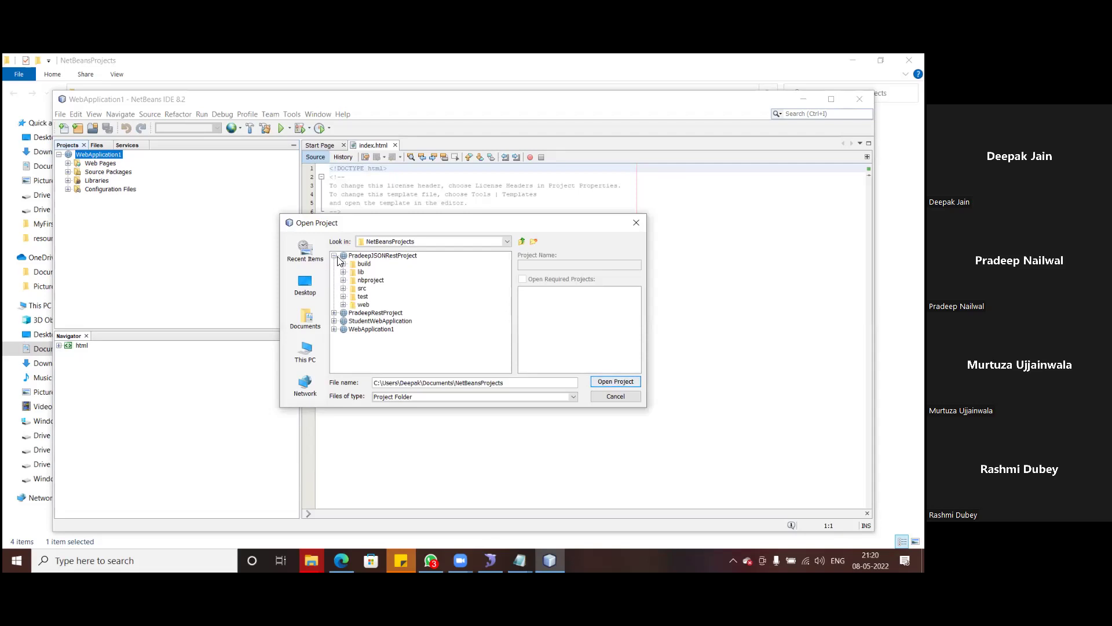
left_click(334, 256)
left_click(369, 256)
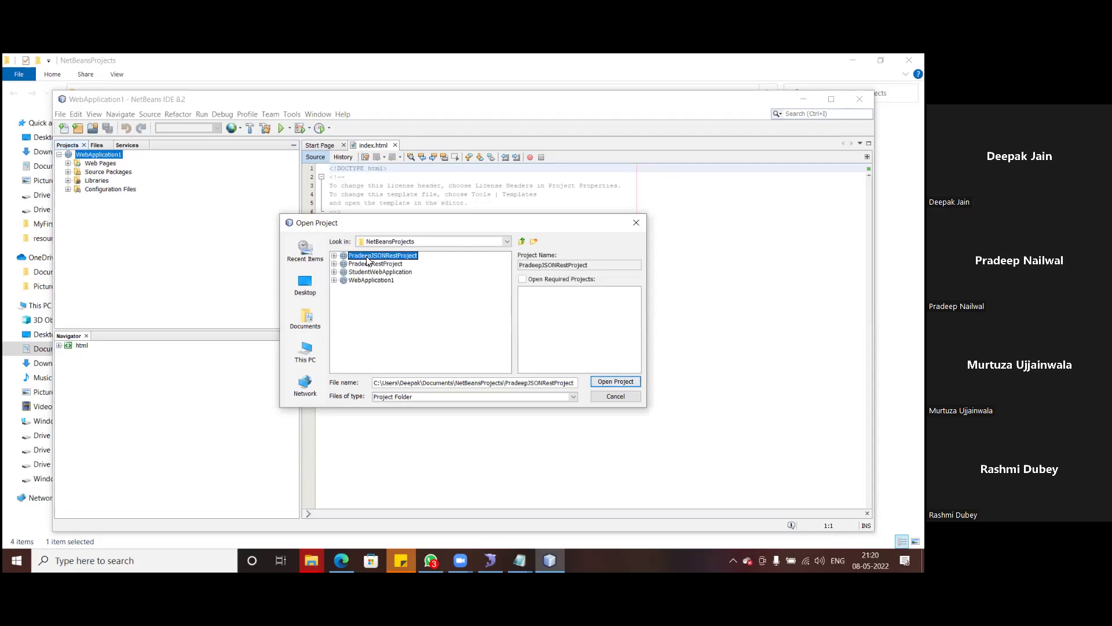
left_click(610, 381)
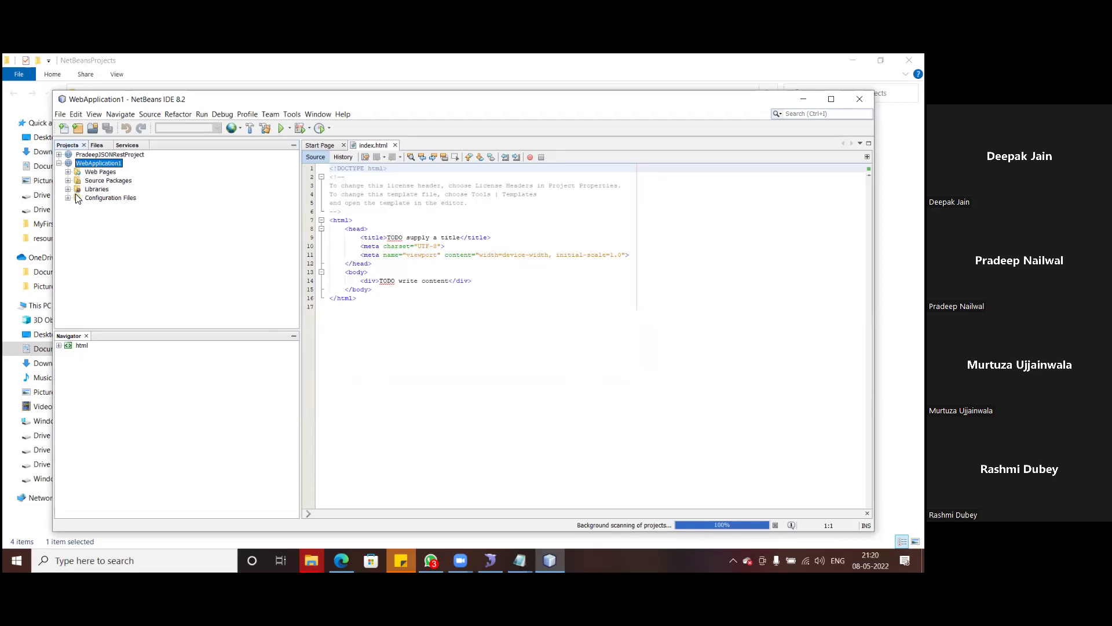
- Open the StudentWebApplication project
left_click(60, 115)
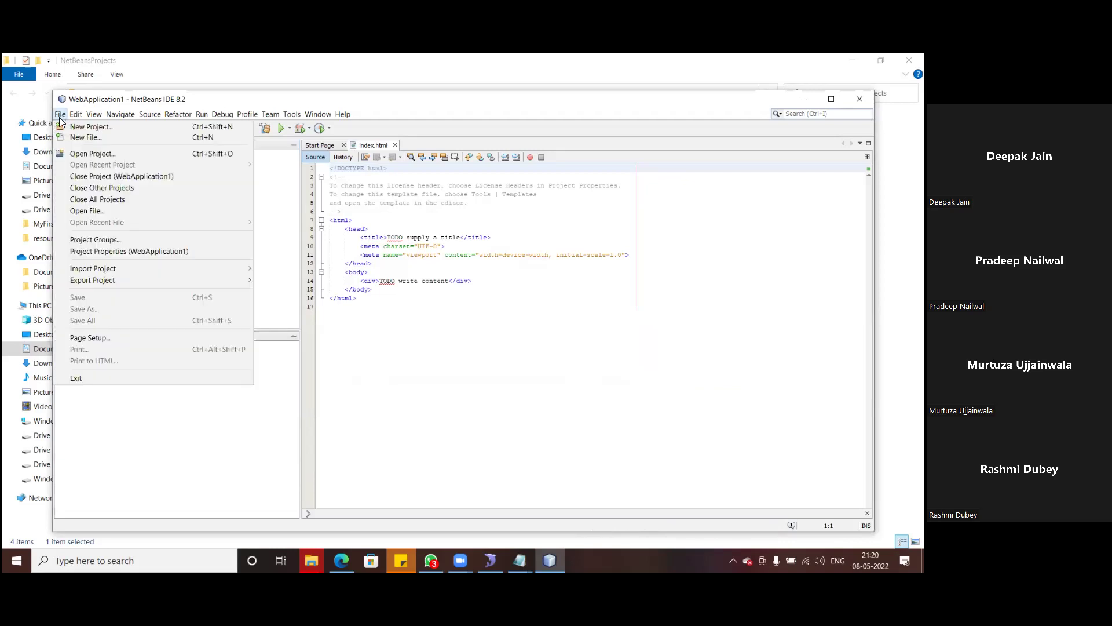
left_click(94, 159)
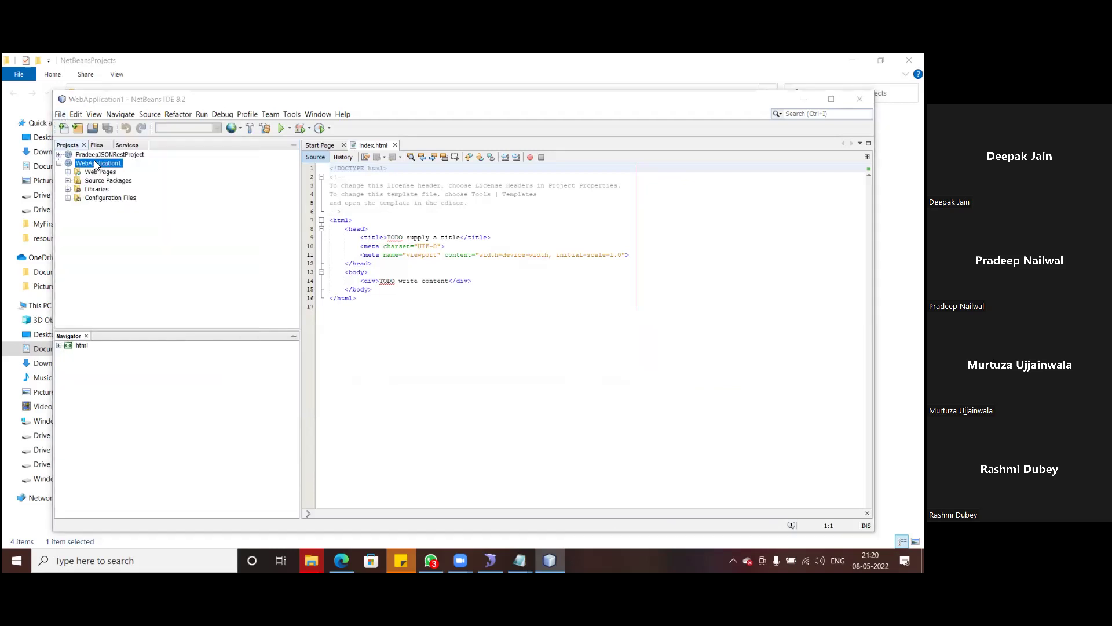
left_click(368, 273)
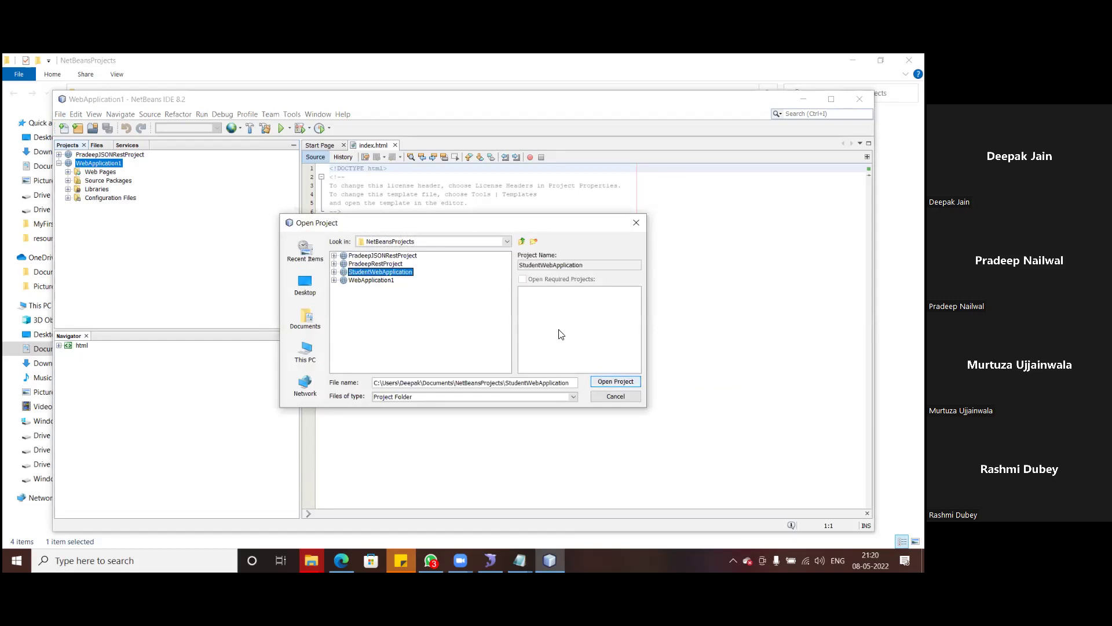
left_click(603, 380)
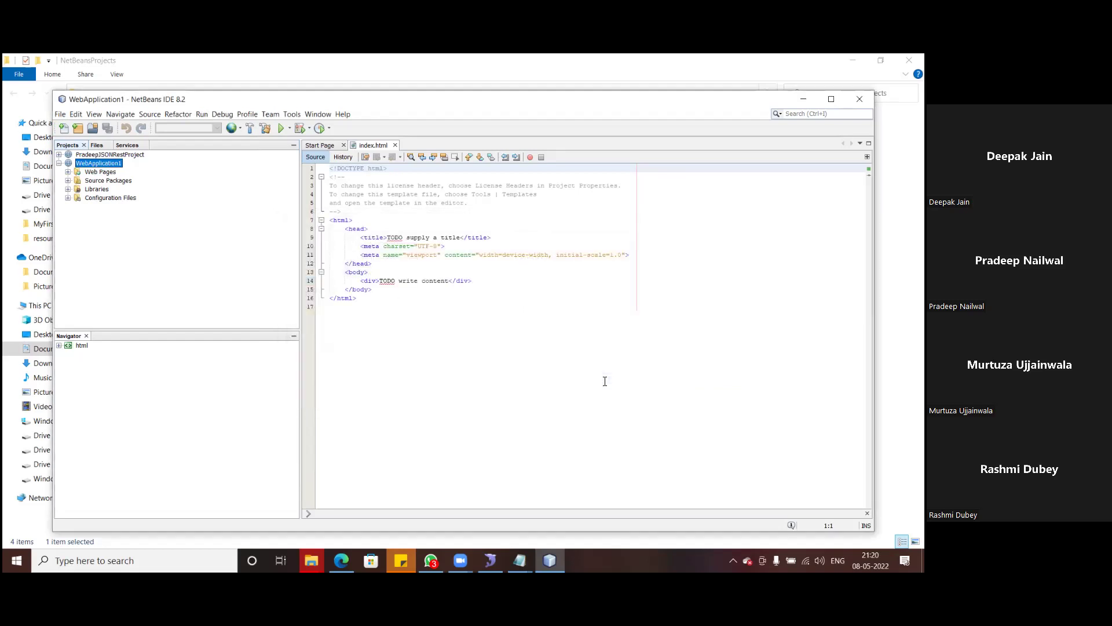
- Open the PradeepRestProject project, then switch to File Explorer's Downloads folder
left_click(62, 114)
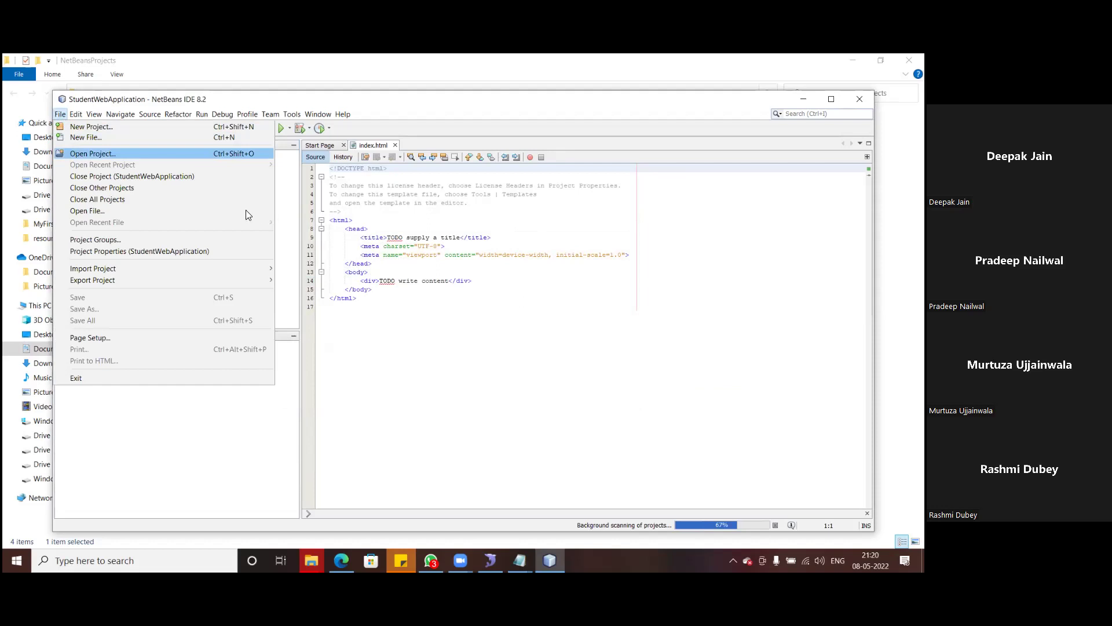
key("Return")
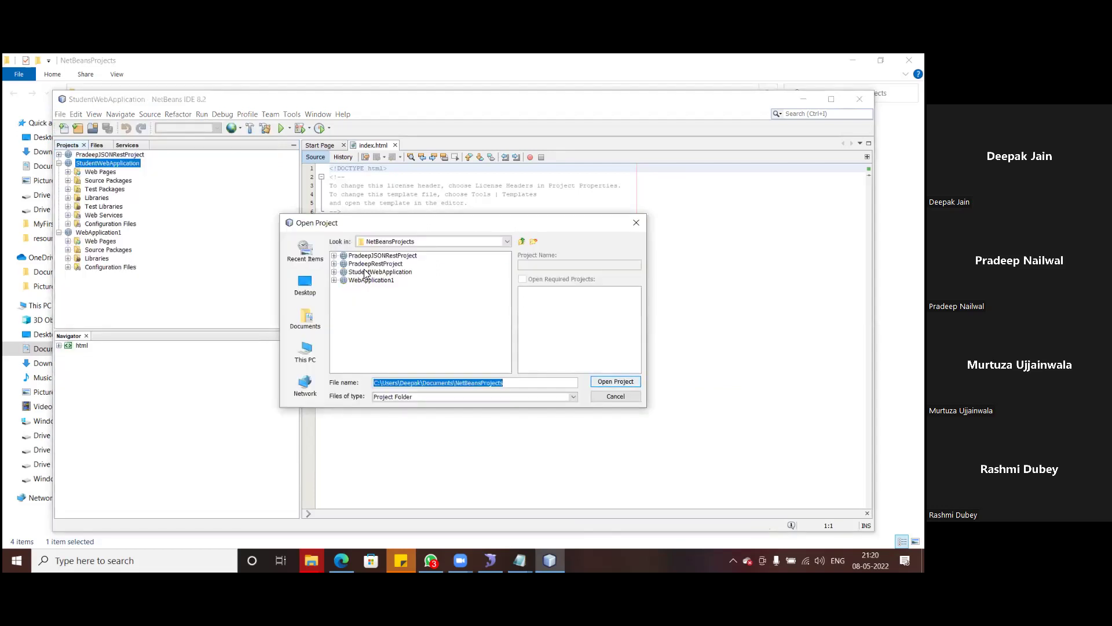
left_click(374, 264)
left_click(606, 381)
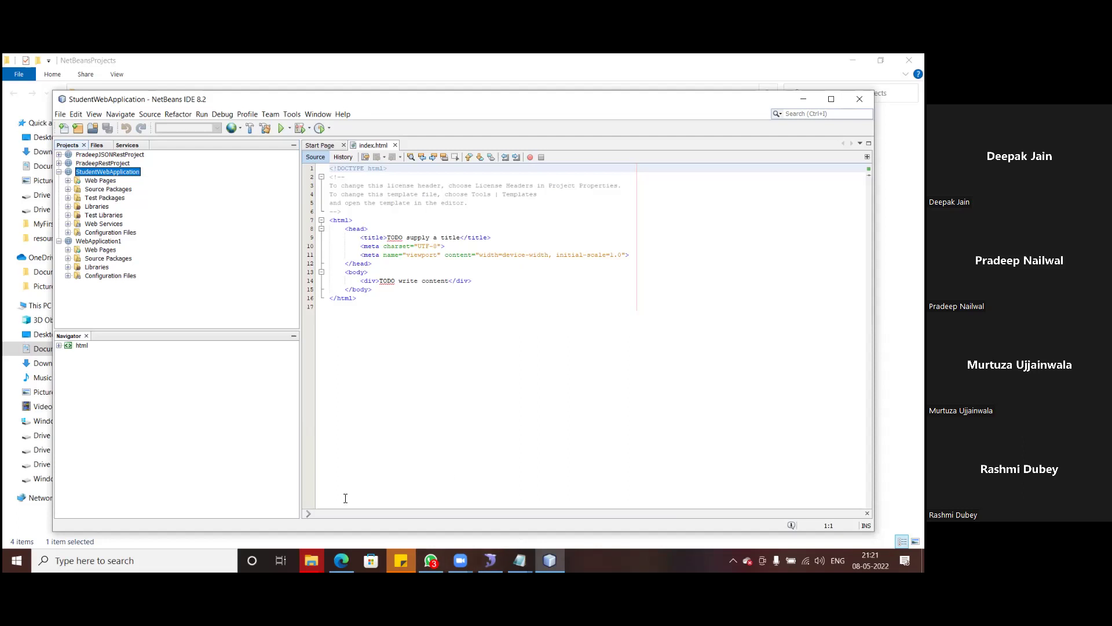
left_click(41, 151)
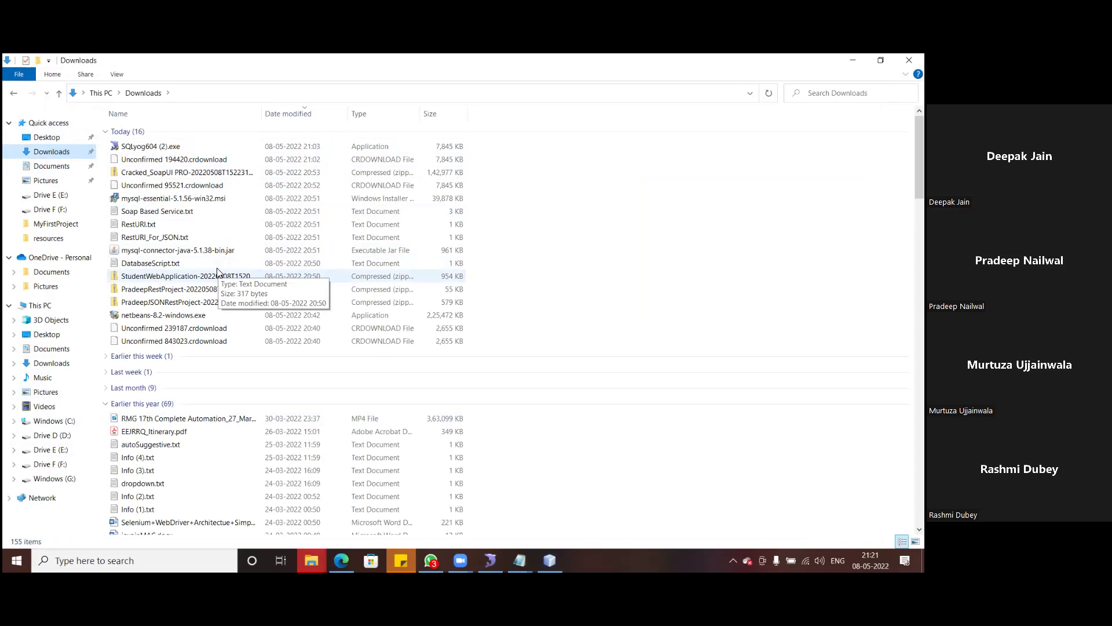
- Copy mysql-connector-java-5.1.38-bin.jar from Downloads into E:\API, then return to NetBeans
left_click(165, 254)
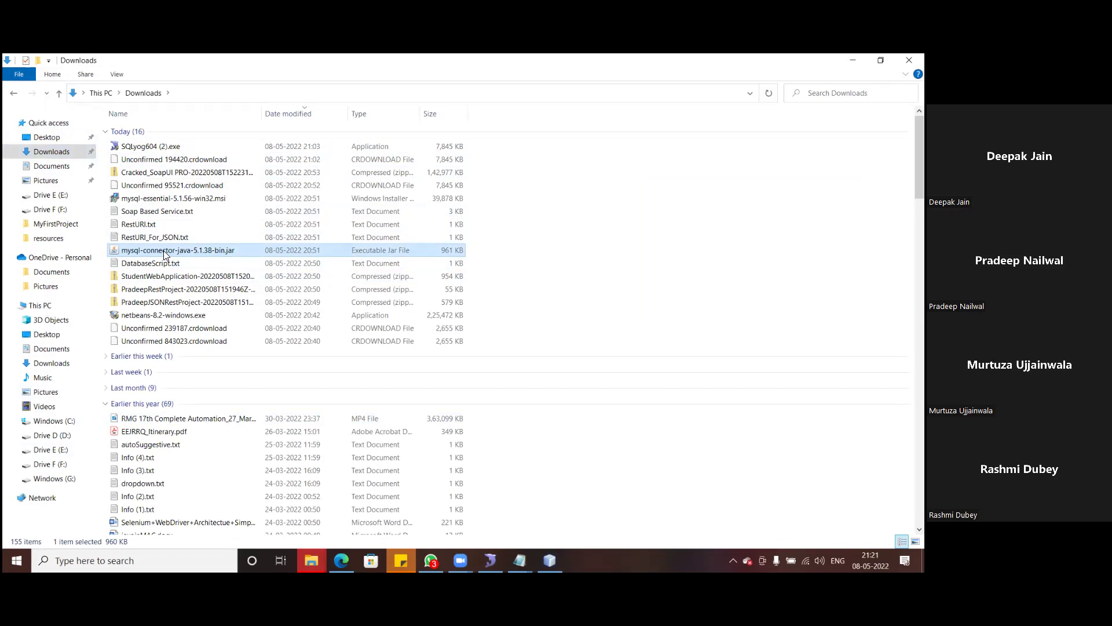
left_click(311, 560)
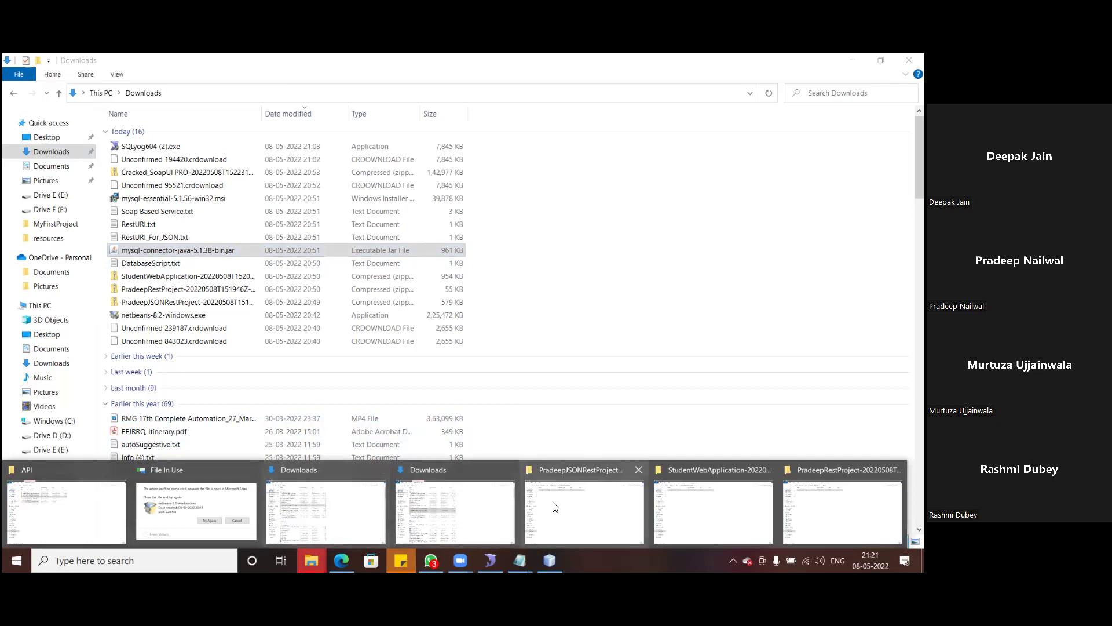
left_click(97, 513)
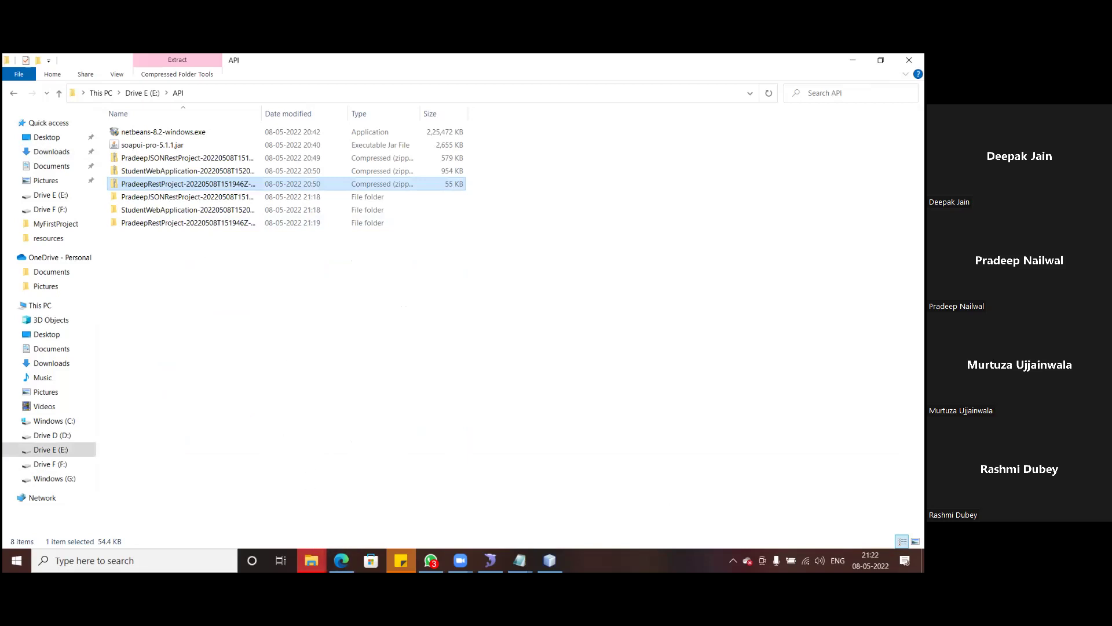
left_click(311, 560)
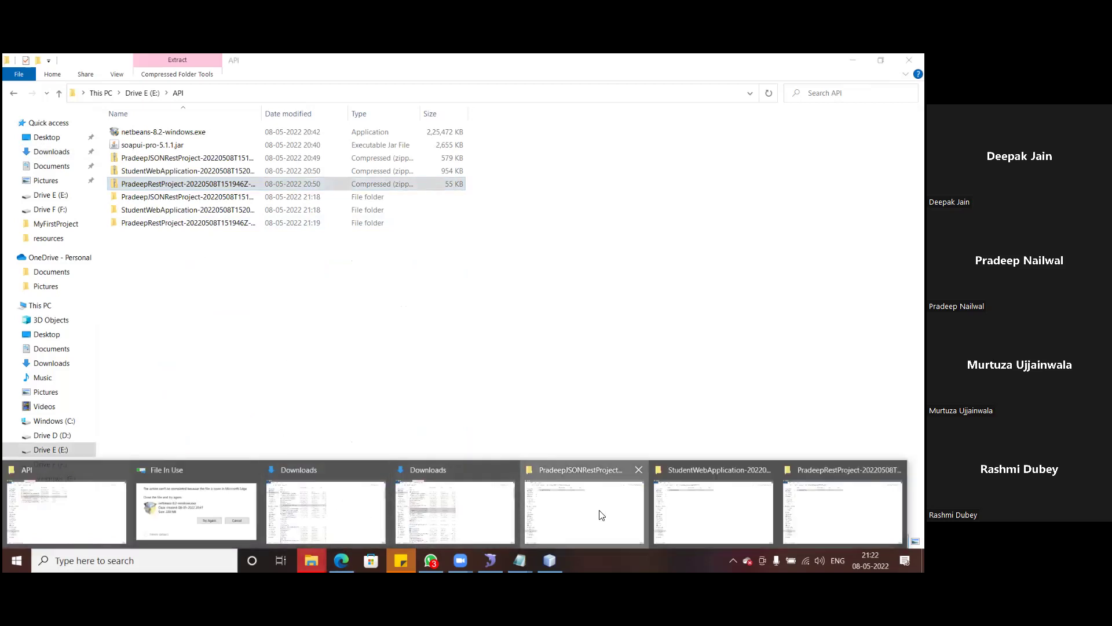
left_click(597, 512)
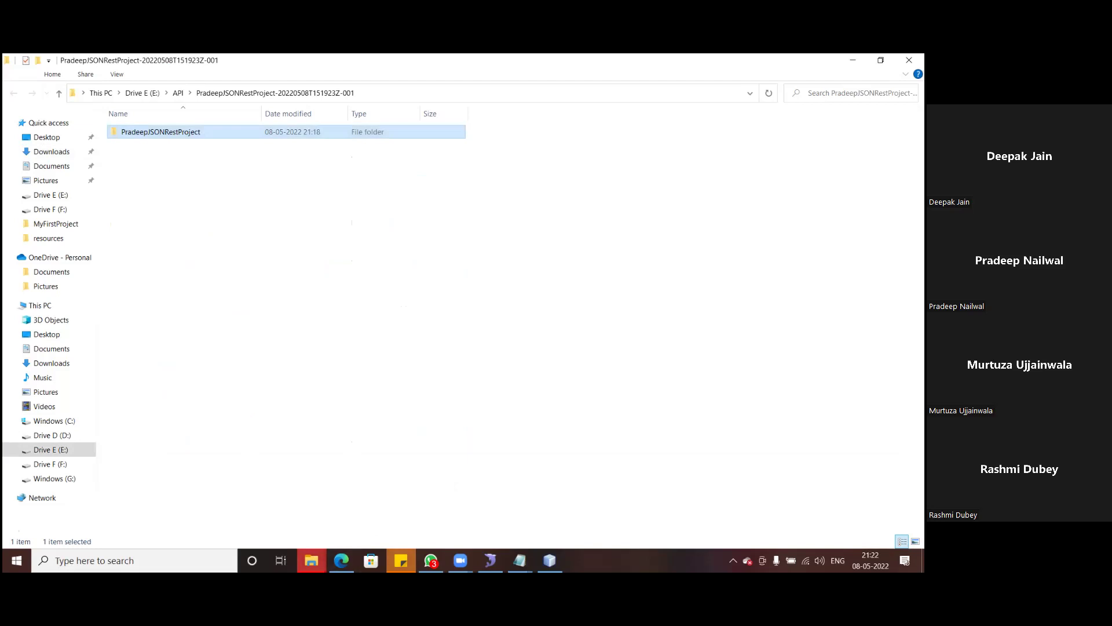
left_click(311, 560)
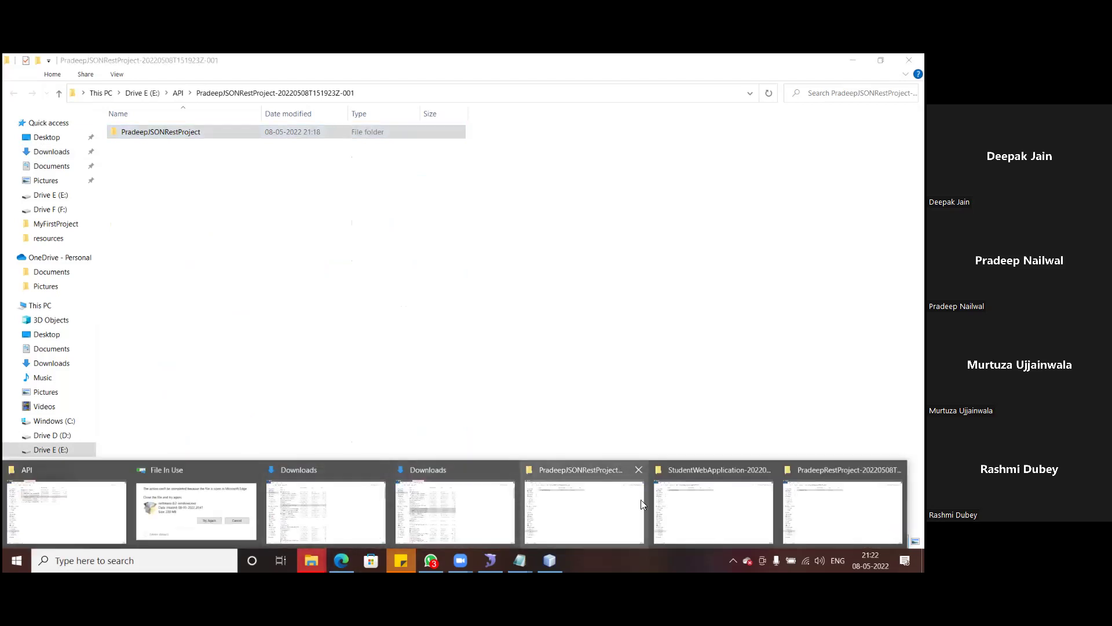
left_click(93, 502)
left_click(215, 312)
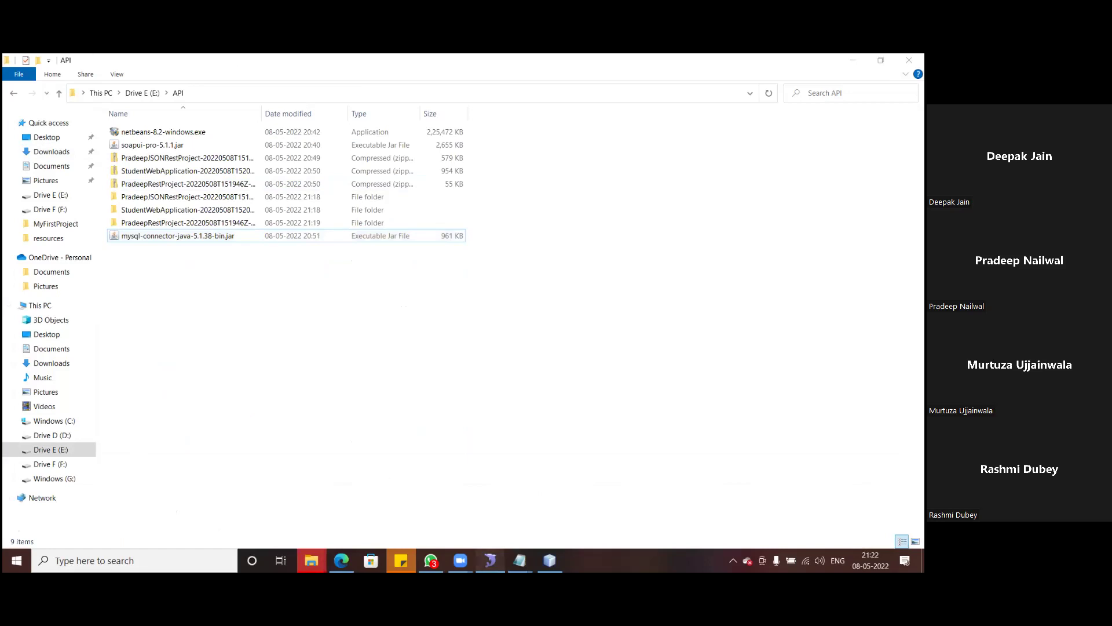
left_click(490, 561)
left_click(551, 557)
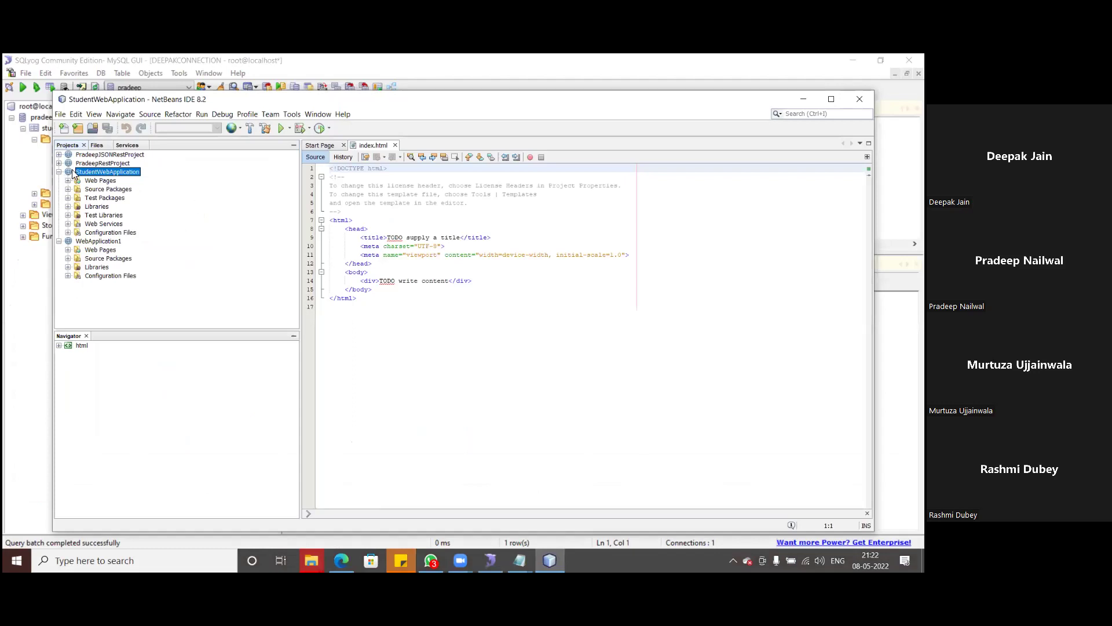
- Add E:\API\mysql-connector-java-5.1.38-bin.jar to StudentWebApplication's Libraries and verify it's listed
left_click(95, 207)
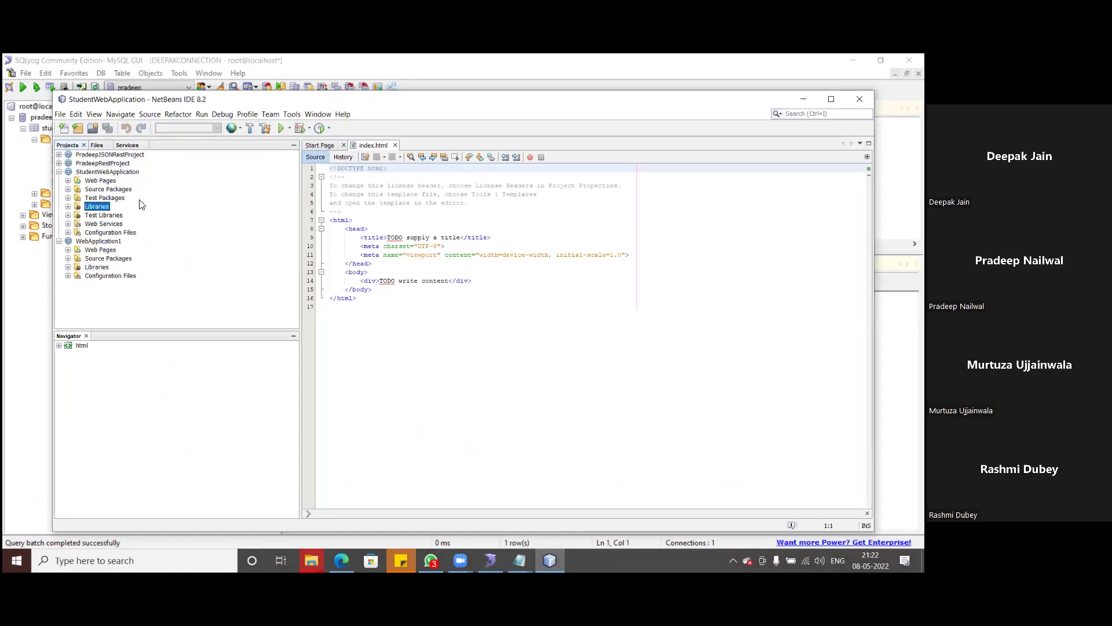
right_click(103, 209)
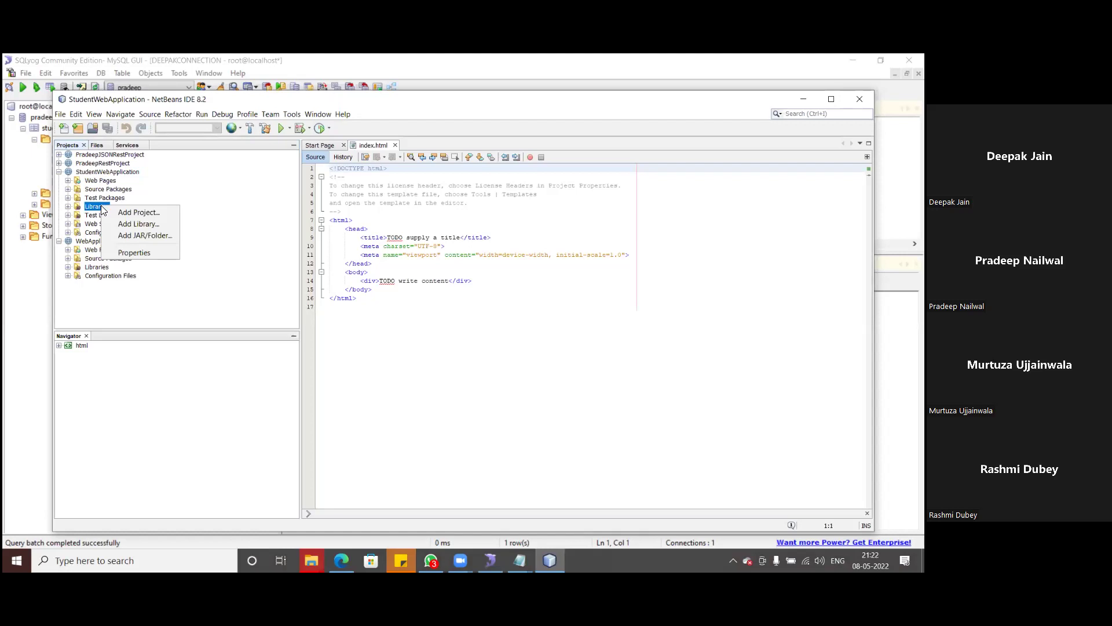
left_click(127, 236)
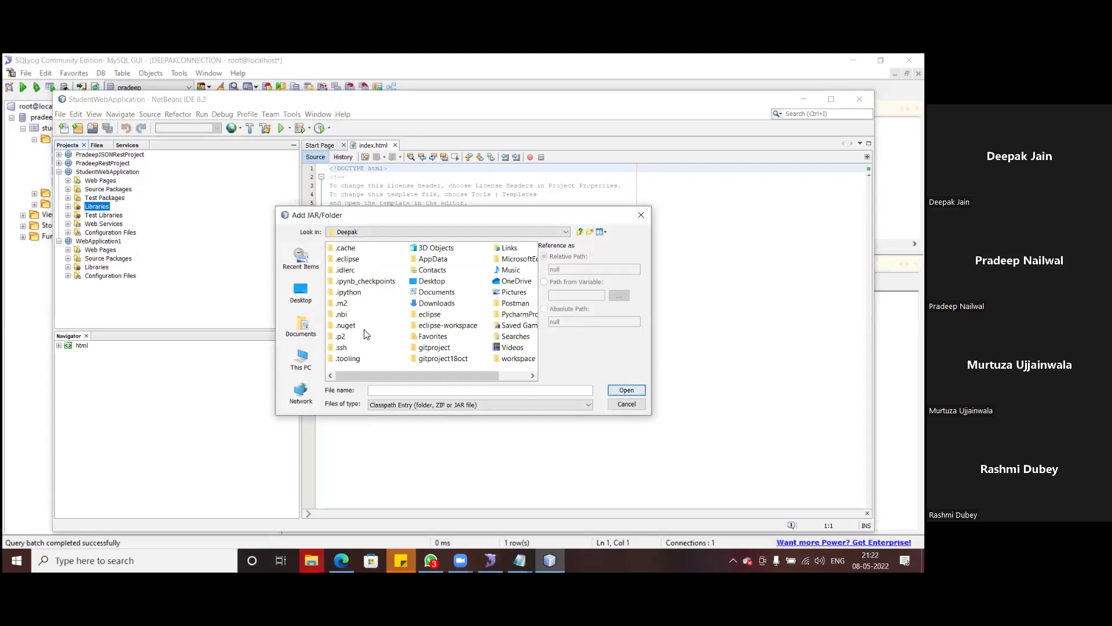
left_click(302, 362)
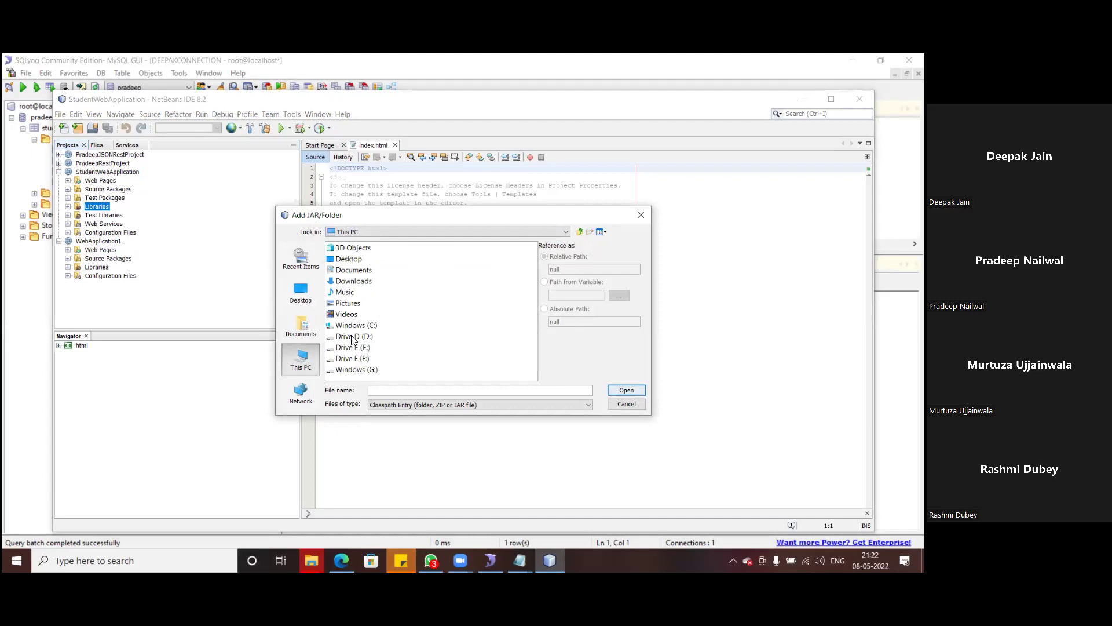
left_click(352, 348)
double_click(352, 347)
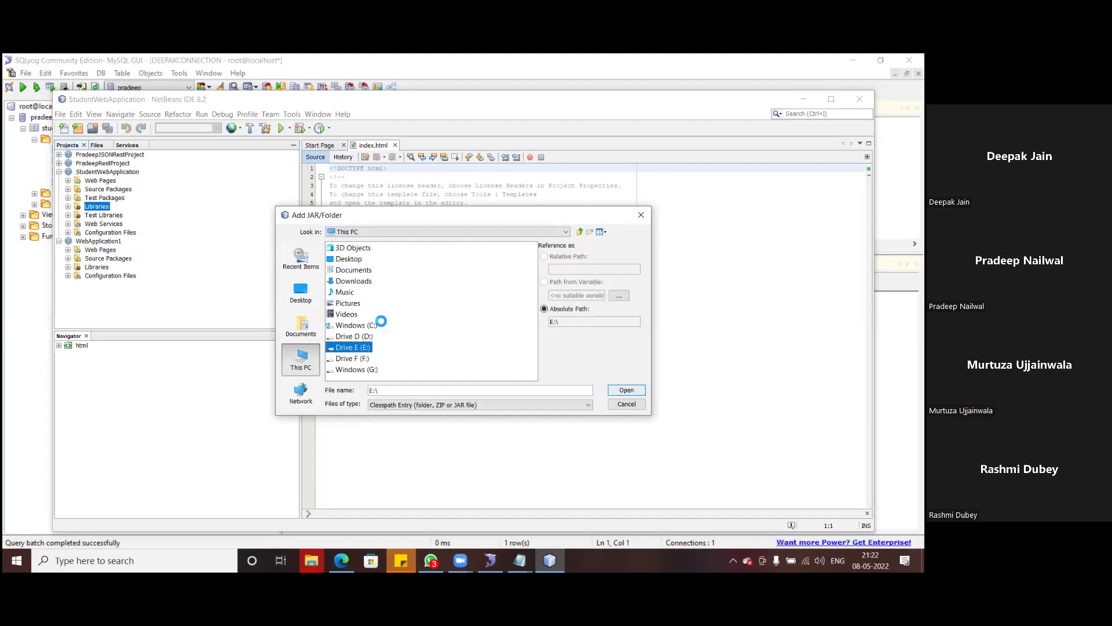
double_click(342, 271)
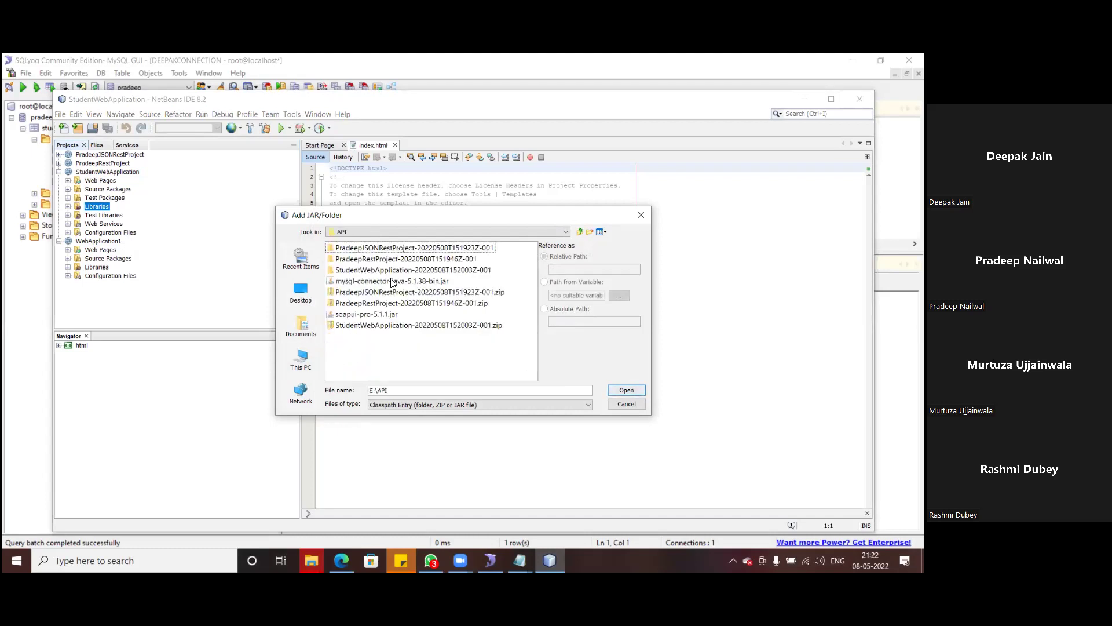
left_click(366, 282)
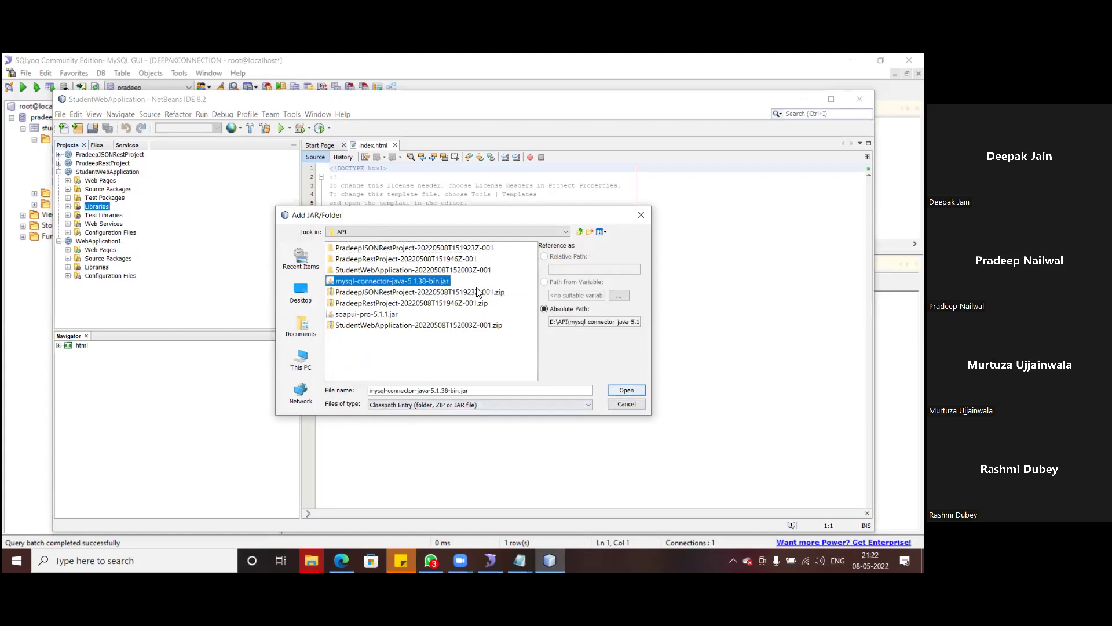
left_click(627, 391)
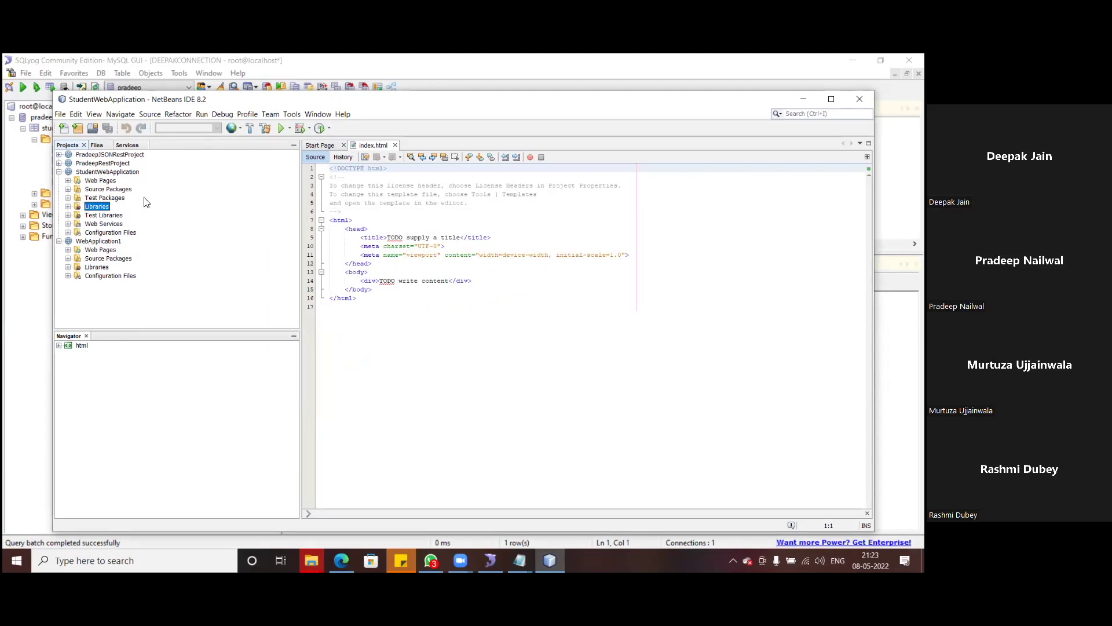
left_click(67, 207)
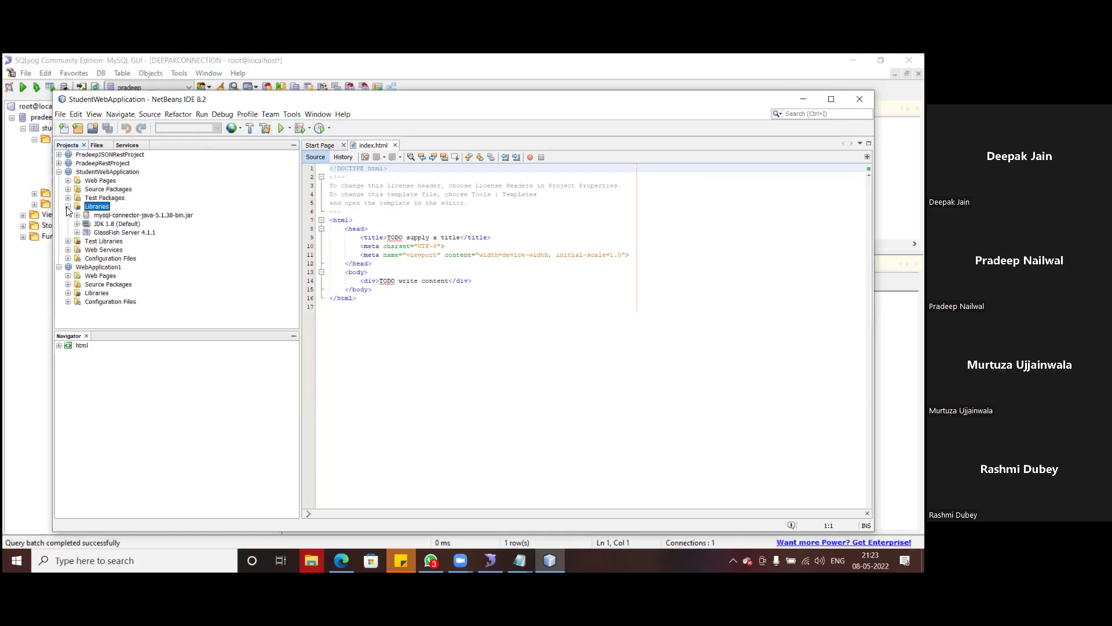
left_click(68, 208)
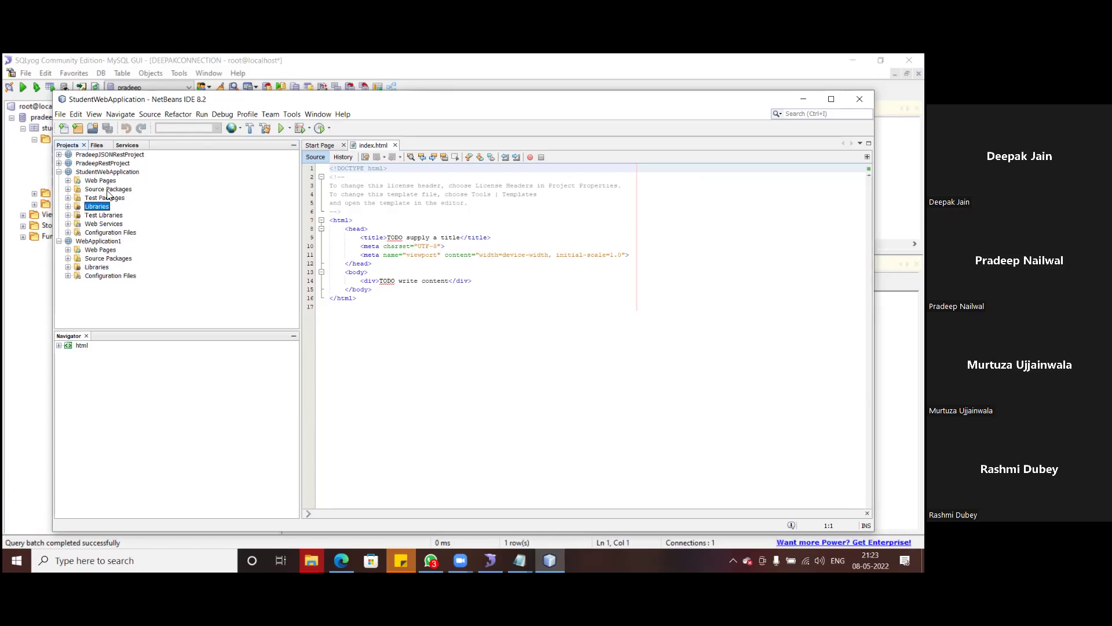
- Add mysql-connector-java-5.1.38-bin.jar to PradeepRestProject's Libraries
left_click(59, 163)
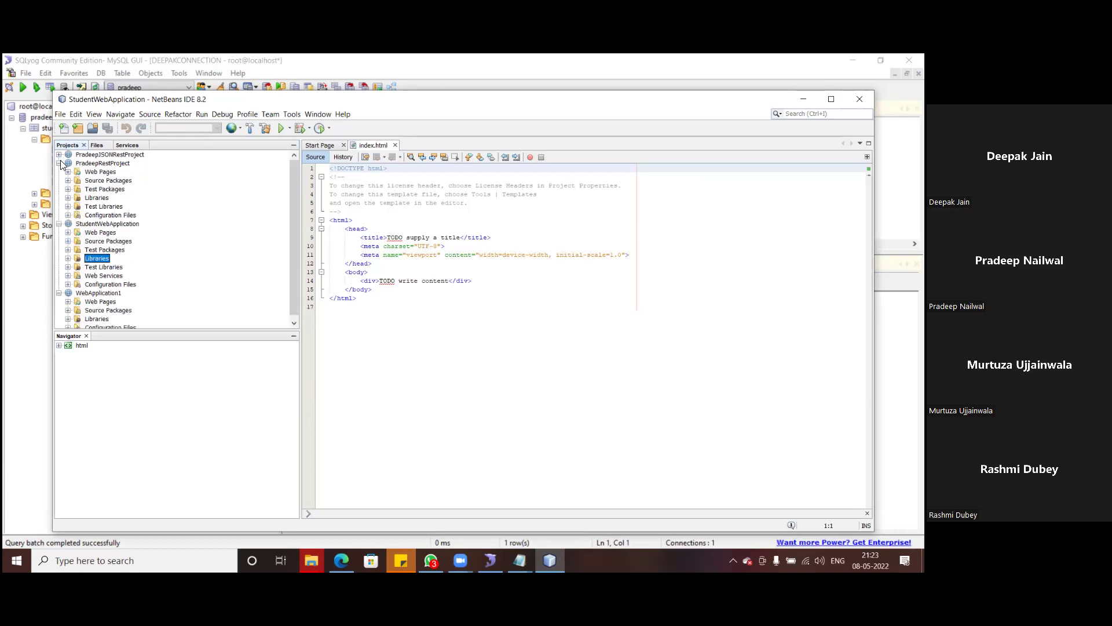
right_click(92, 198)
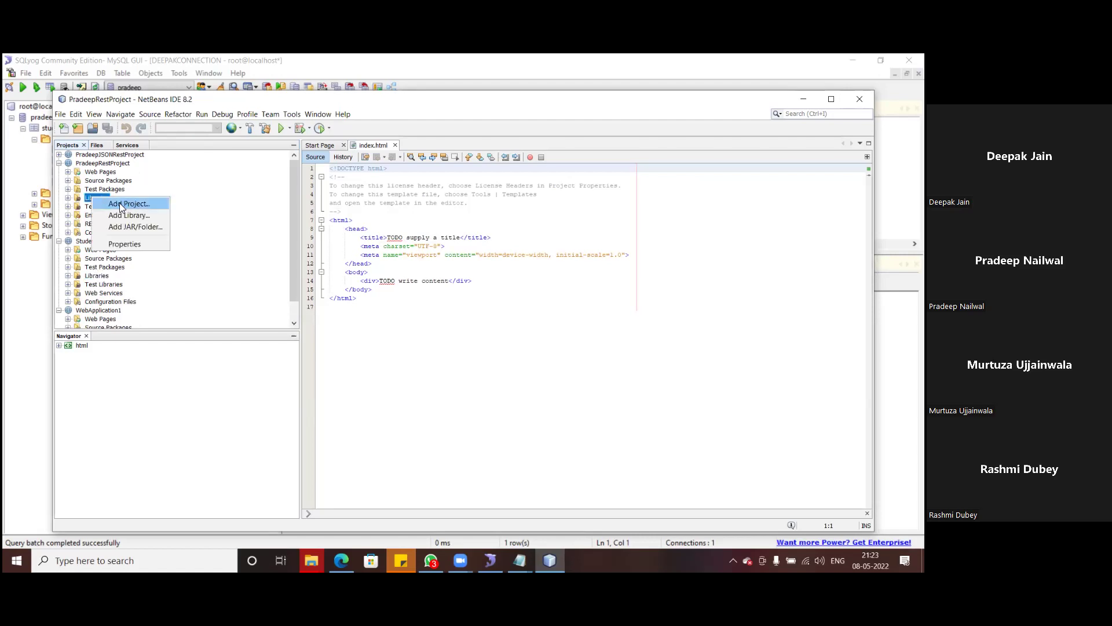
left_click(116, 228)
key("Escape")
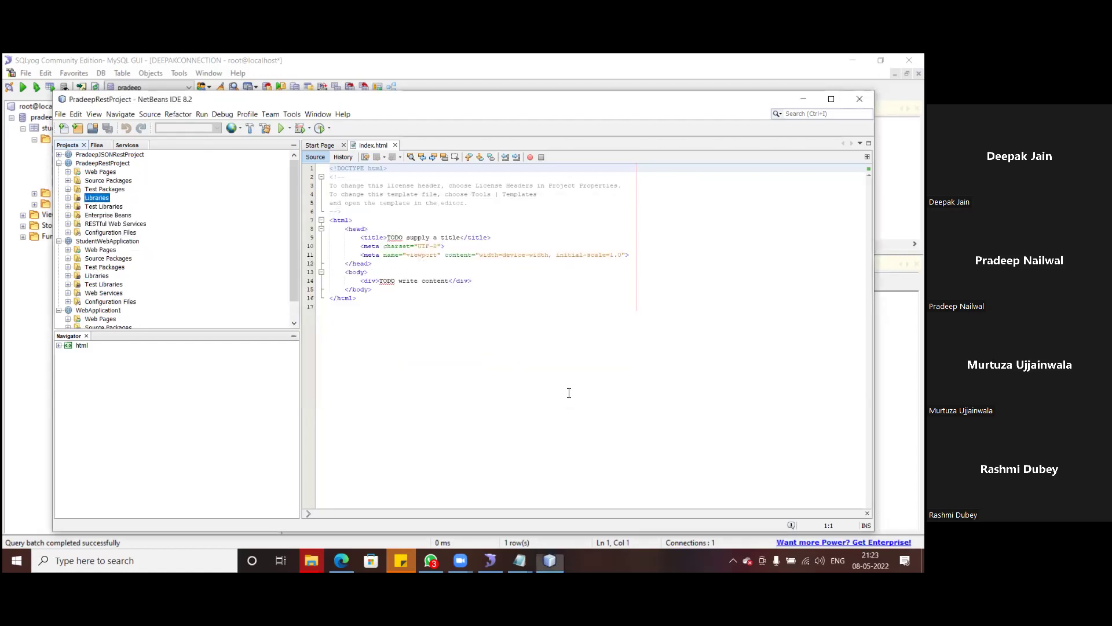
right_click(94, 198)
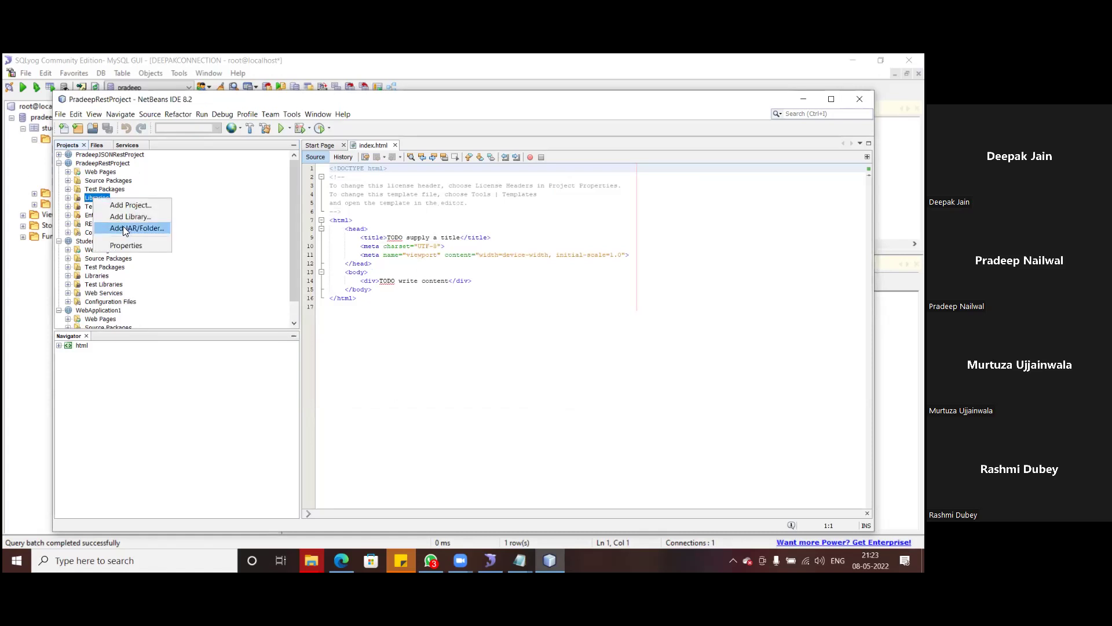
left_click(157, 227)
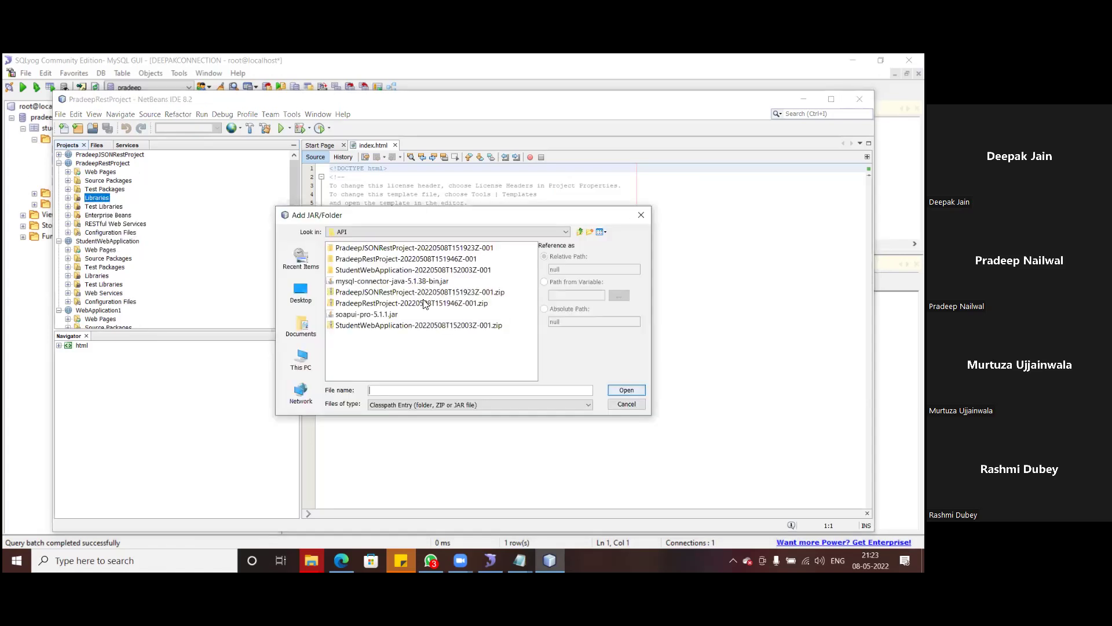
left_click(393, 282)
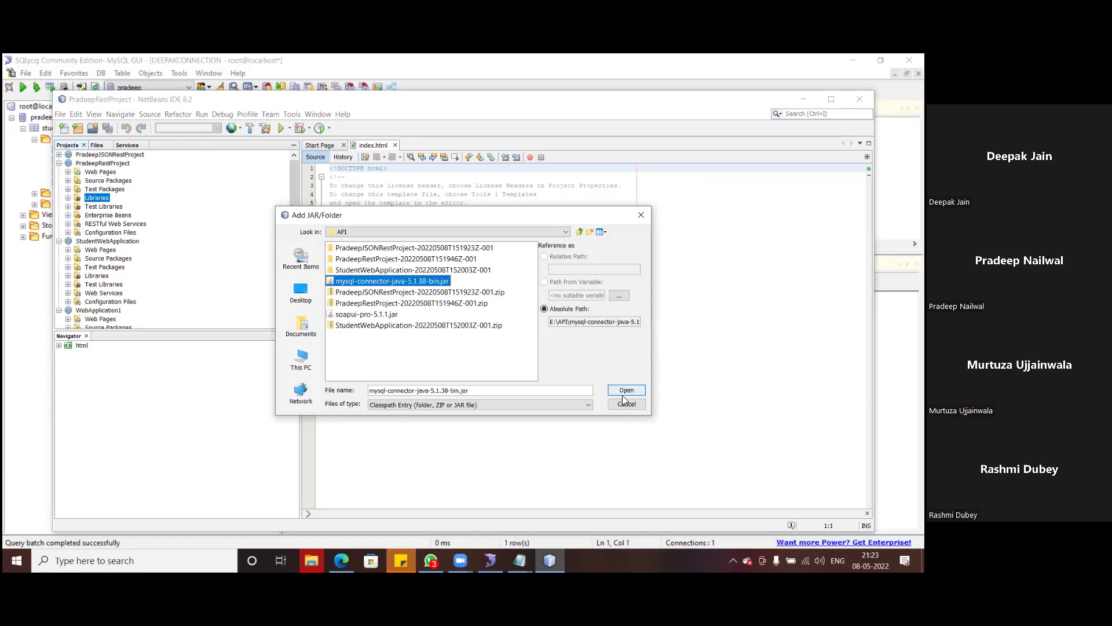
left_click(626, 390)
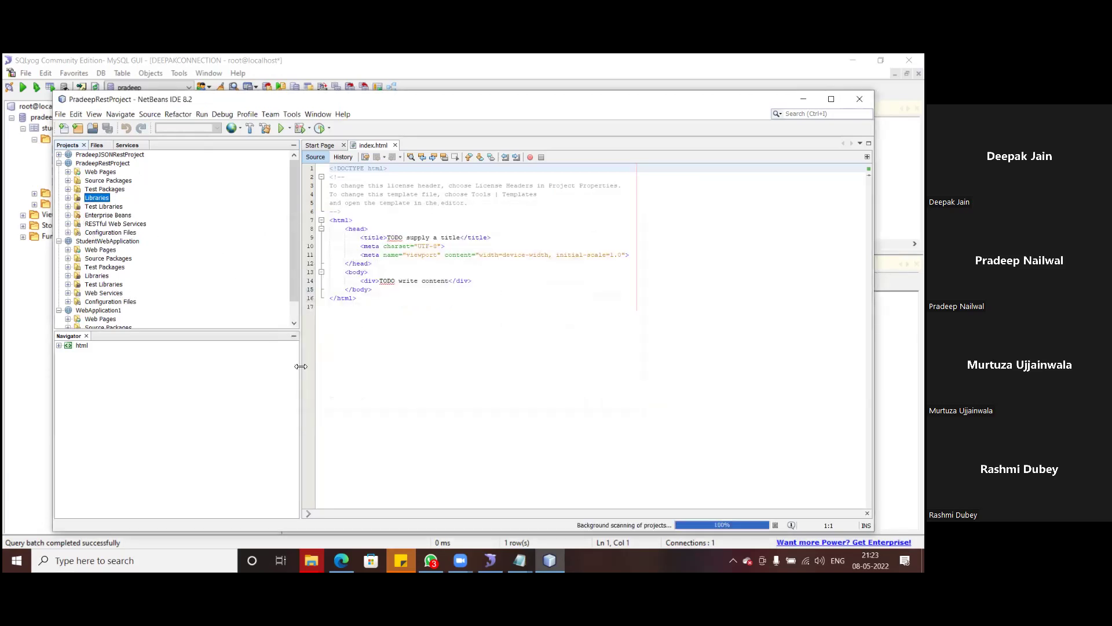
- Add mysql-connector-java-5.1.38-bin.jar to PradeepJSONRestProject's Libraries
left_click(58, 154)
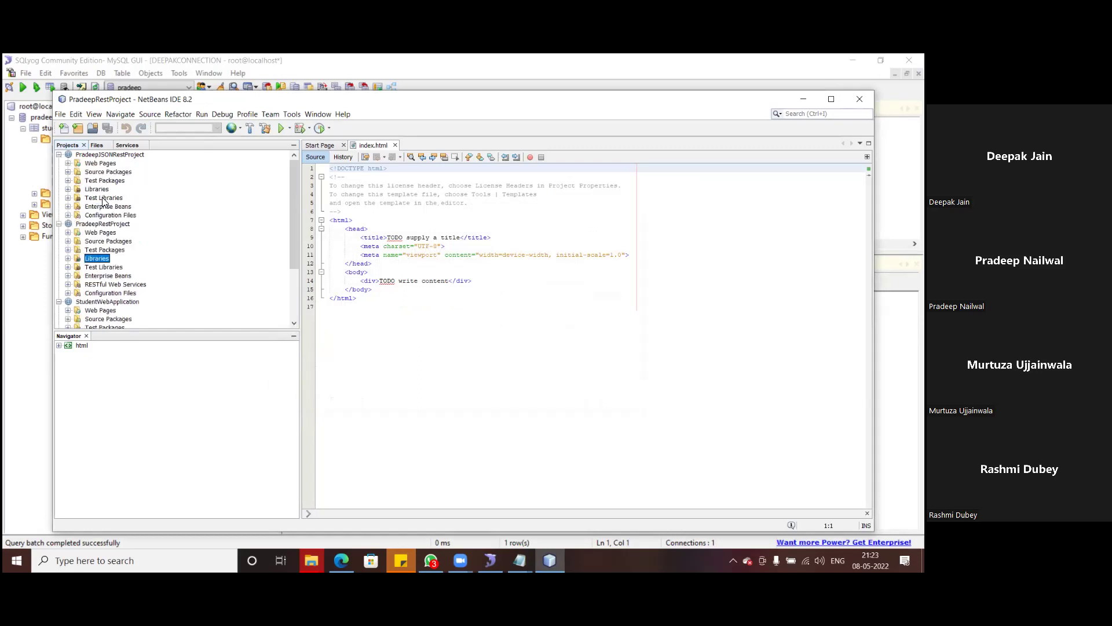
right_click(92, 190)
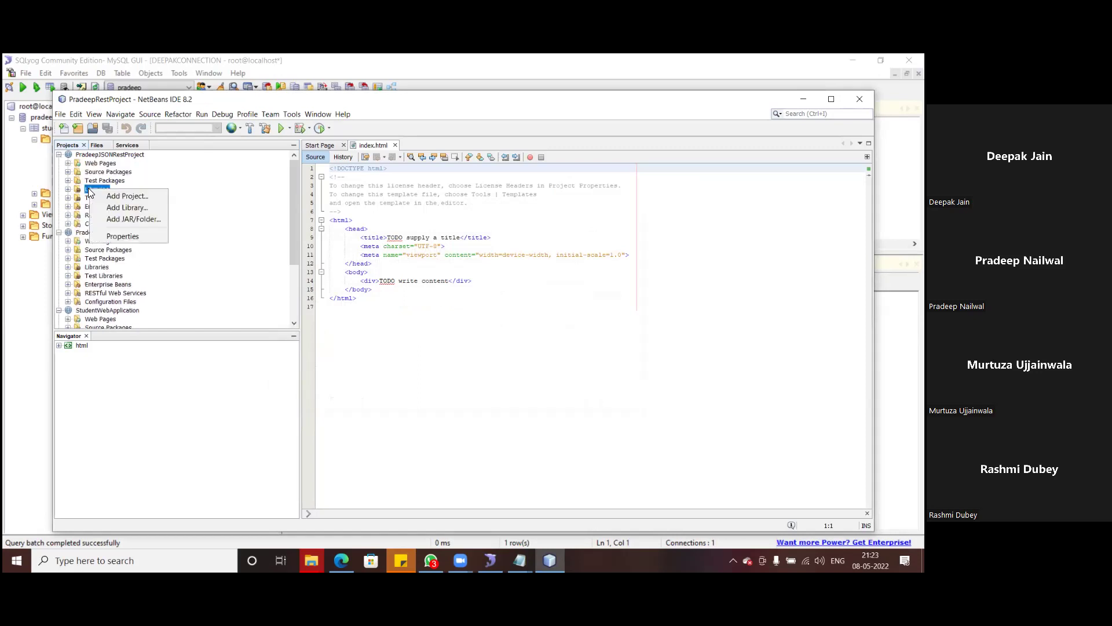
left_click(153, 220)
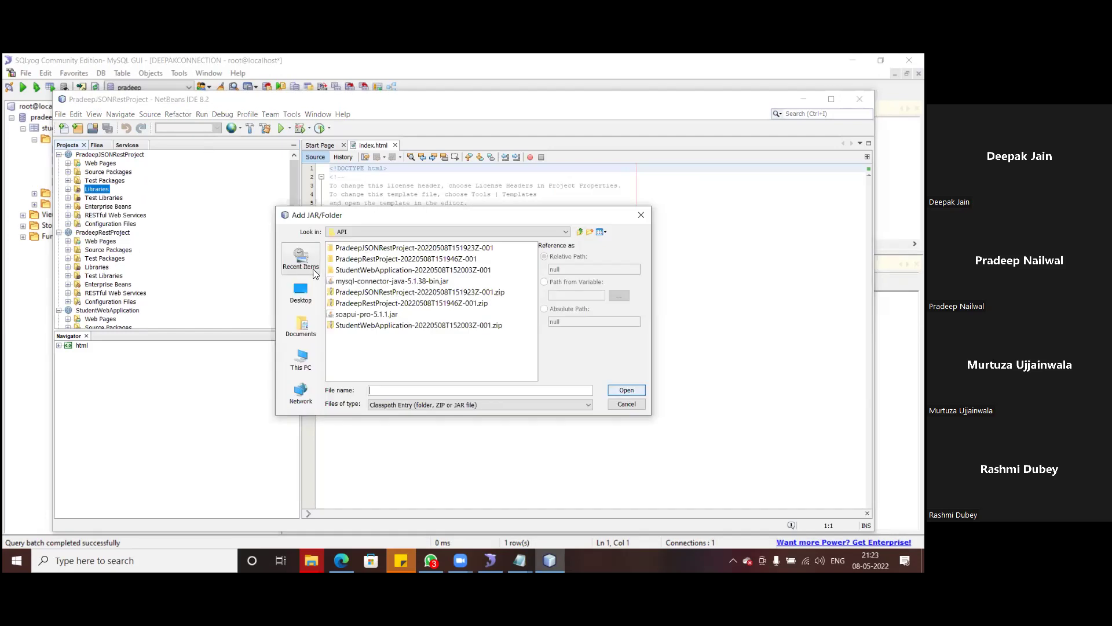
left_click(382, 282)
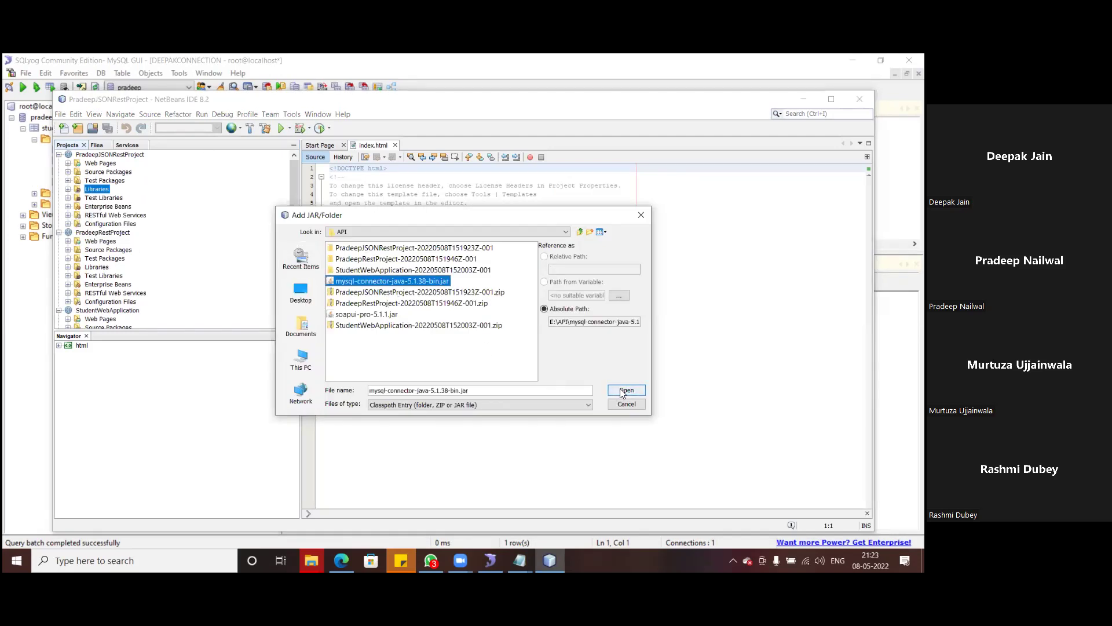
left_click(626, 390)
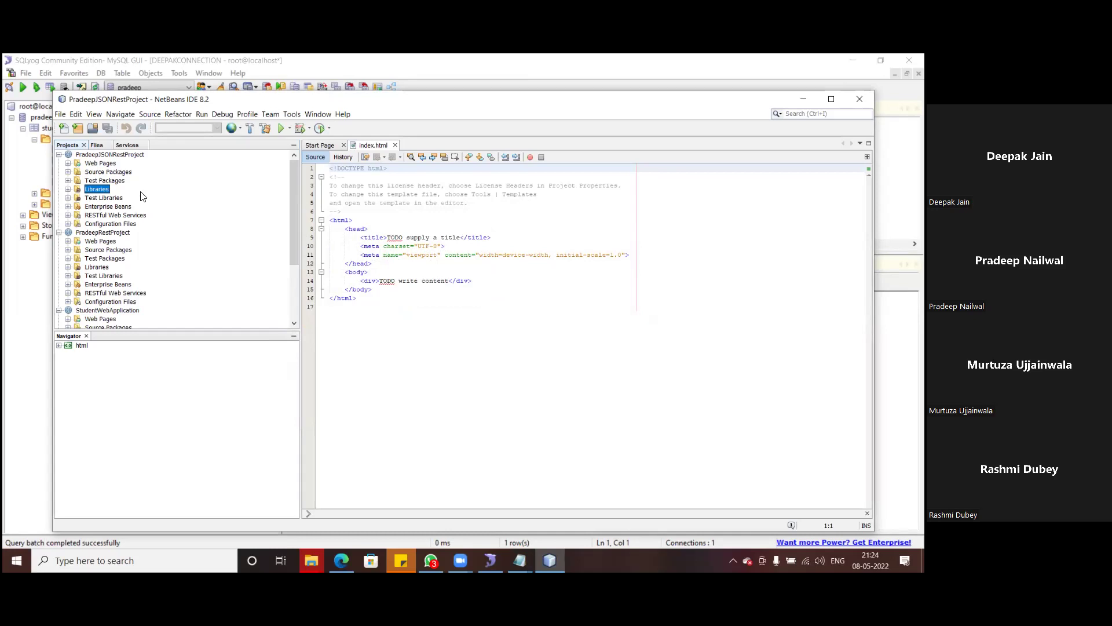
- Deploy PradeepRestProject from the Projects tree to the GlassFish server
right_click(93, 232)
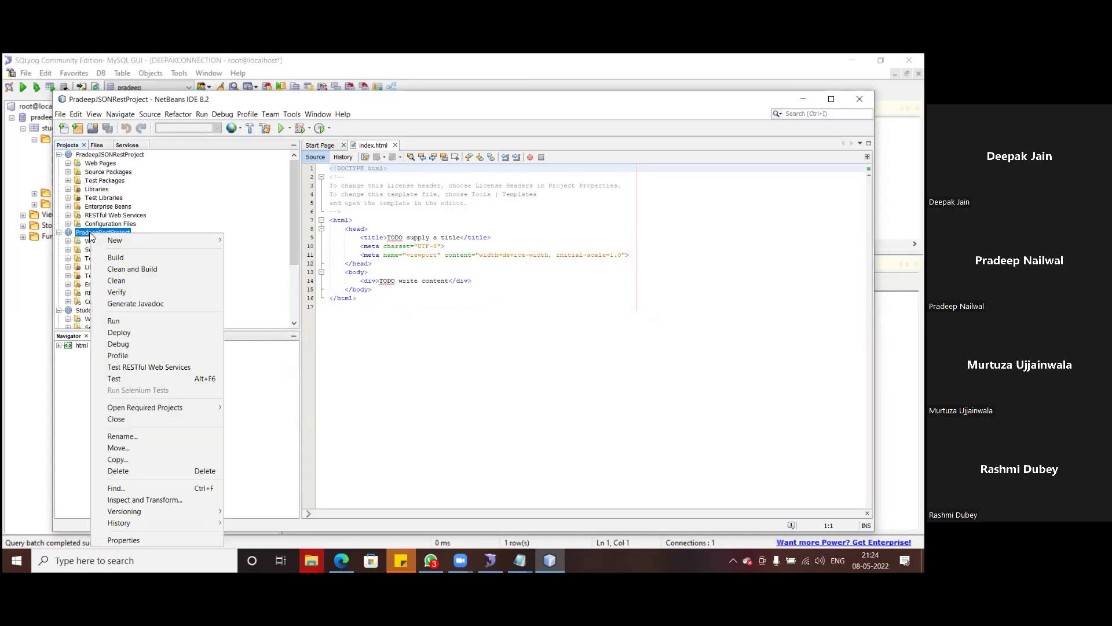
left_click(165, 215)
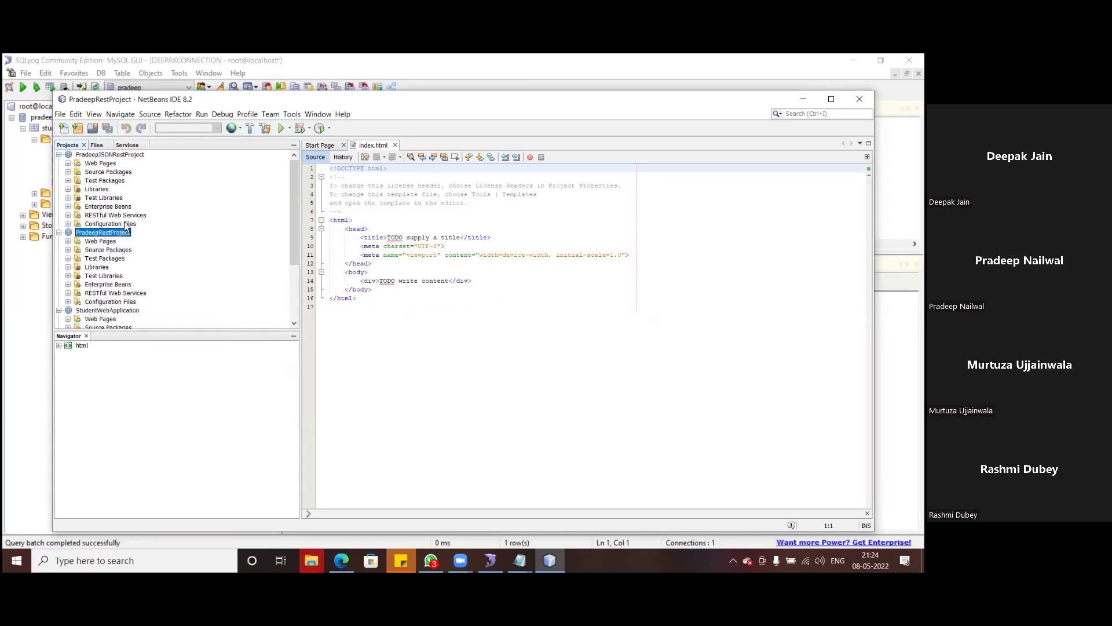
right_click(96, 233)
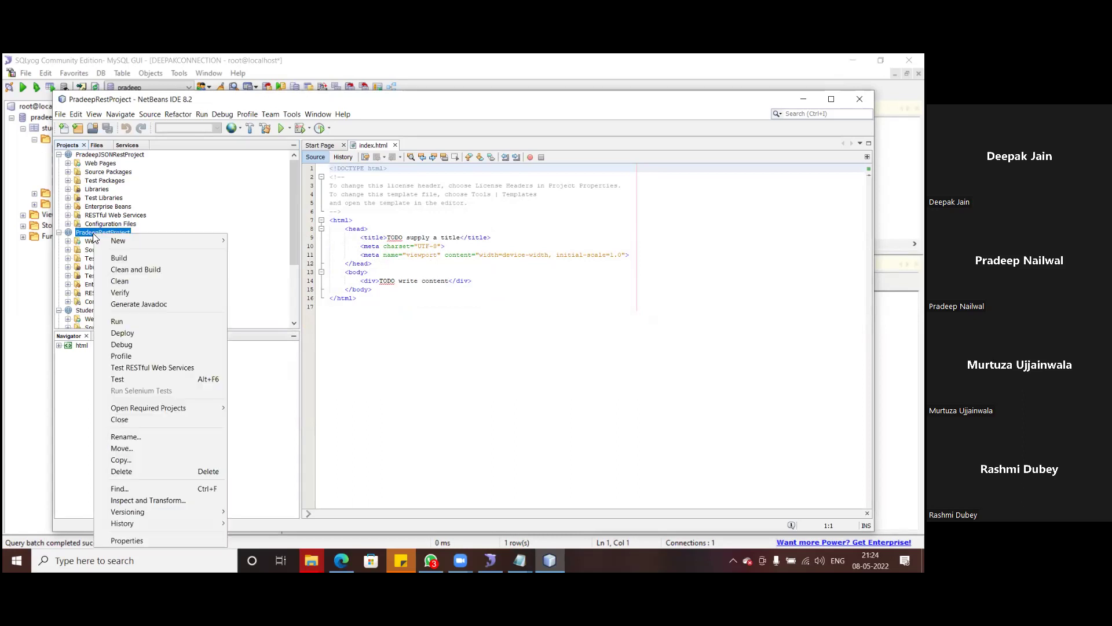
left_click(125, 332)
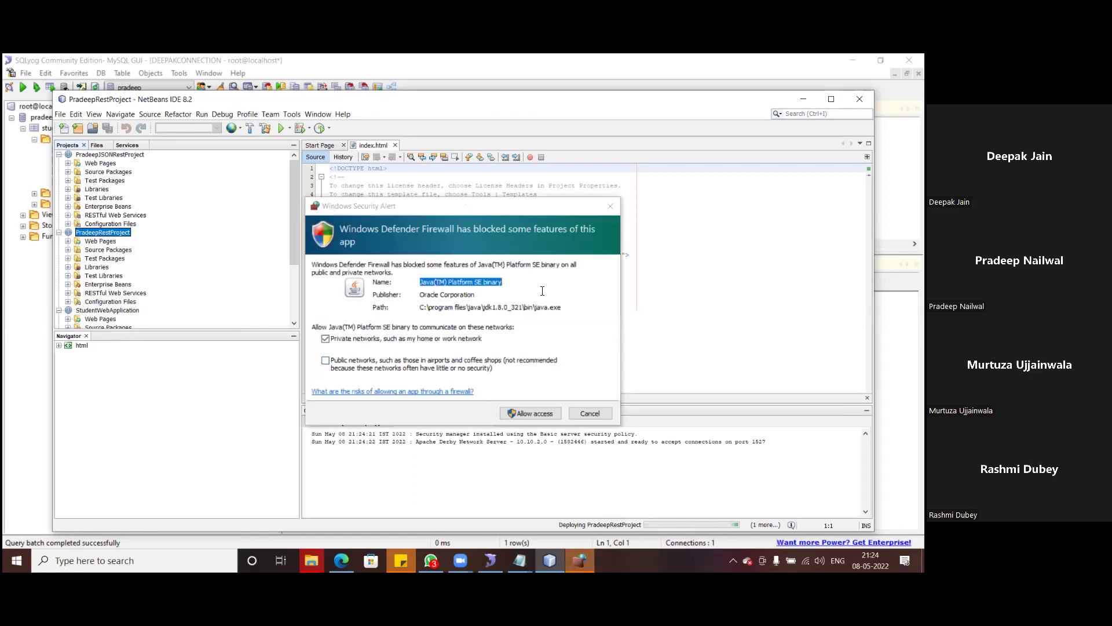
- Allow Java through the firewall and highlight GlassFish's PradeepRestProject successful-deployment log line
left_click(532, 413)
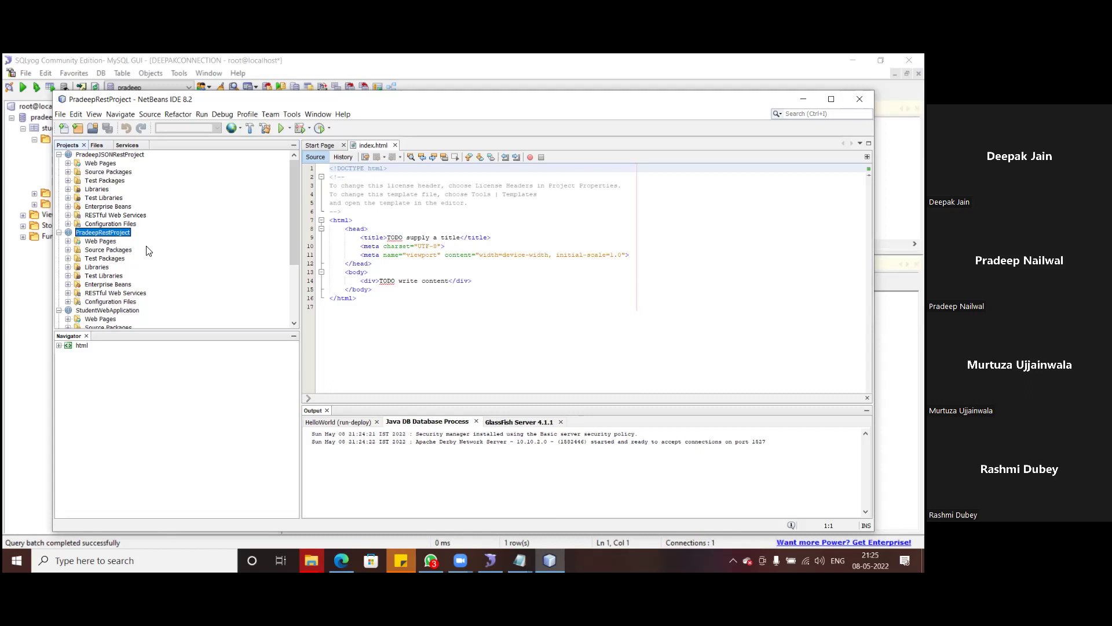
scroll(147, 250, "down", 2)
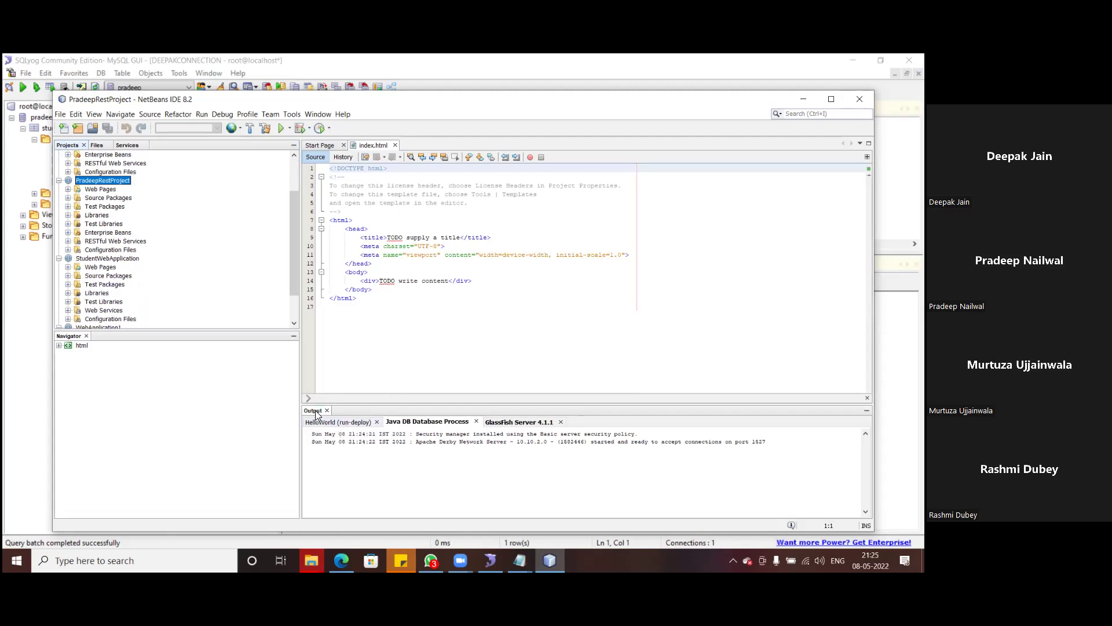
left_click(511, 424)
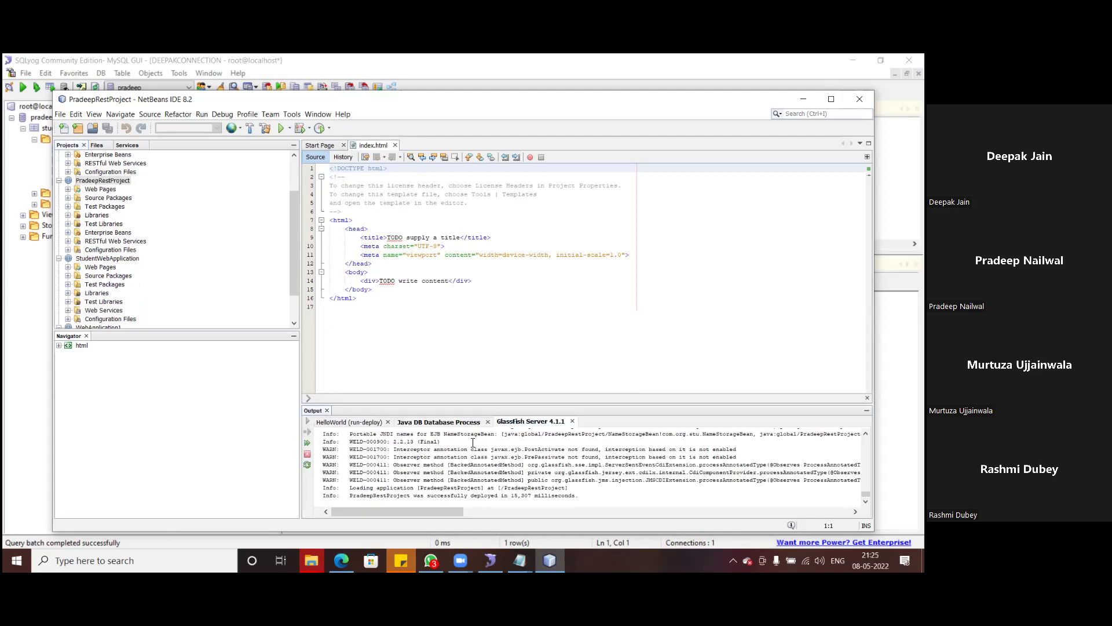
left_click_drag(513, 405, 510, 270)
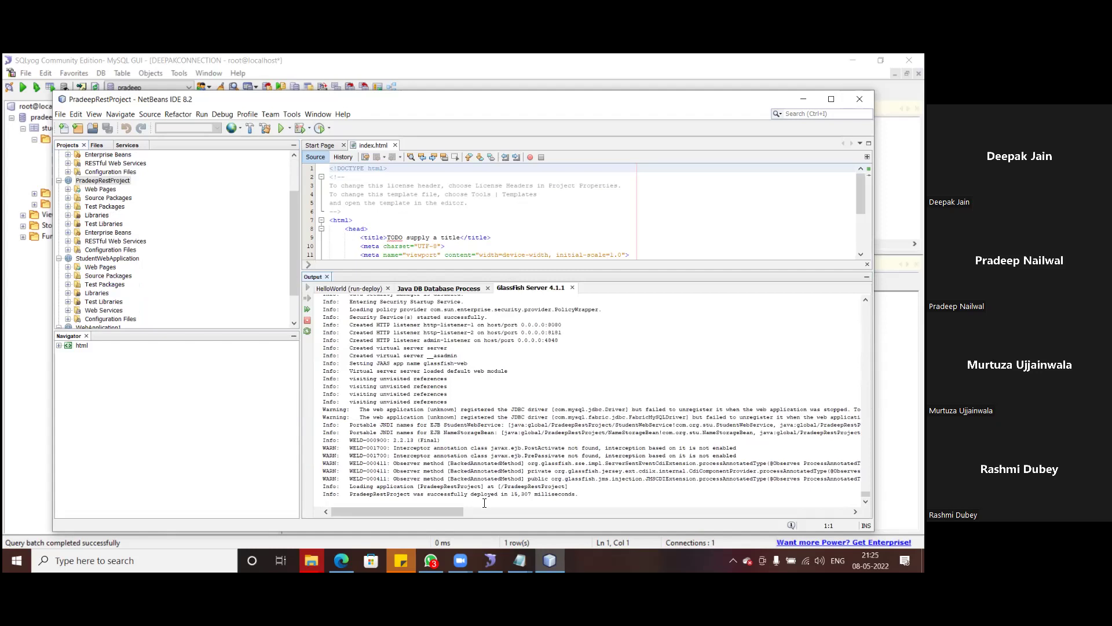
left_click_drag(577, 498, 345, 493)
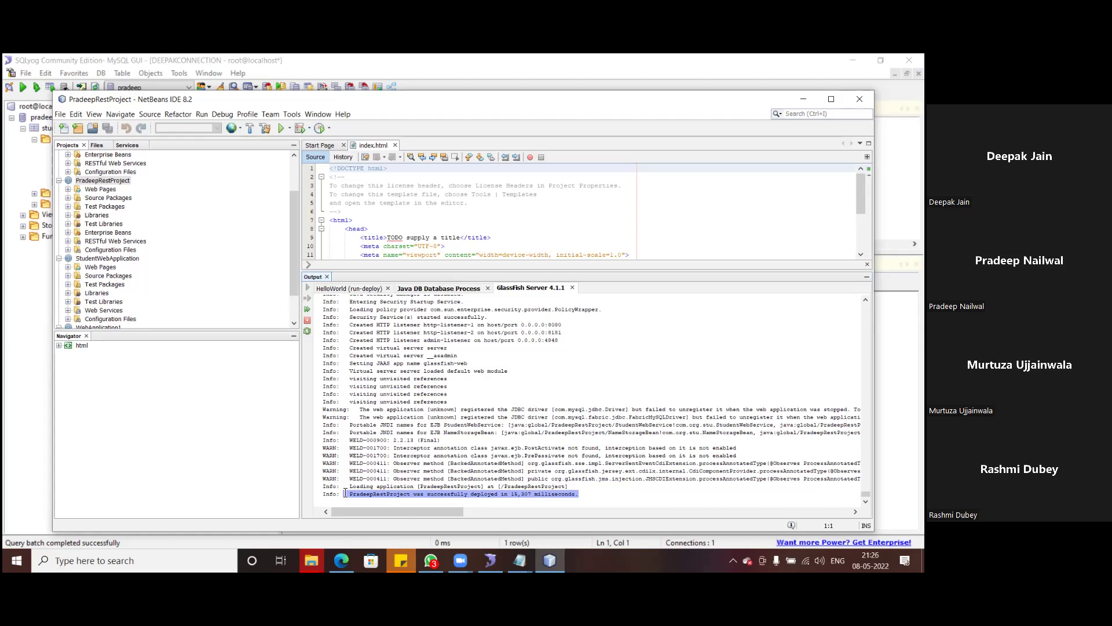
left_click_drag(344, 493, 343, 493)
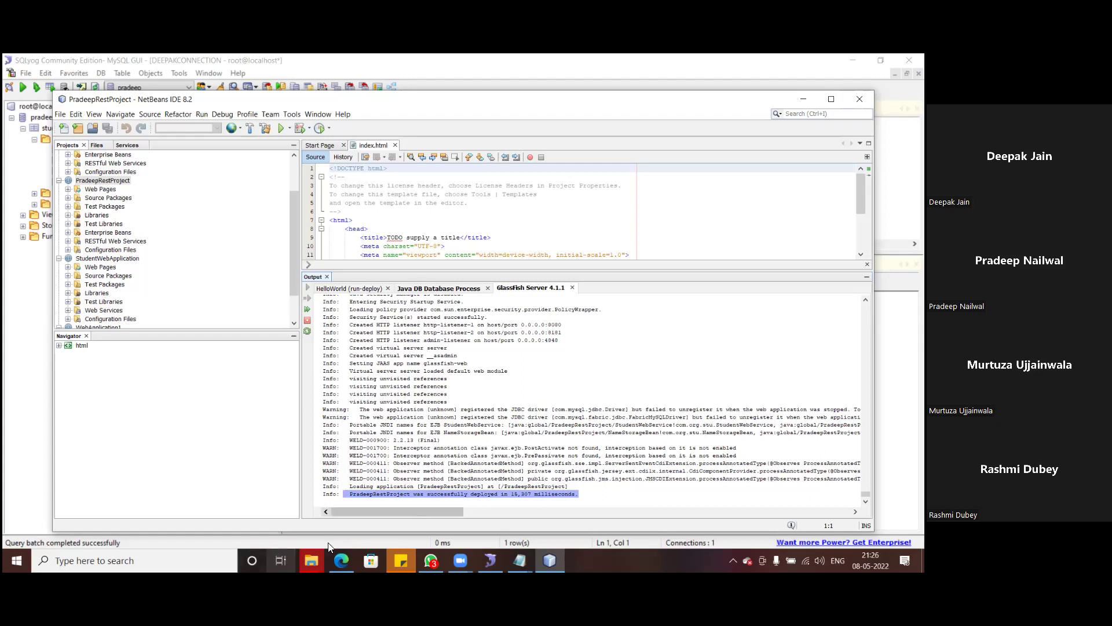
- Bring the API File Explorer window forward and open Downloads from Quick access
mouse_move(312, 560)
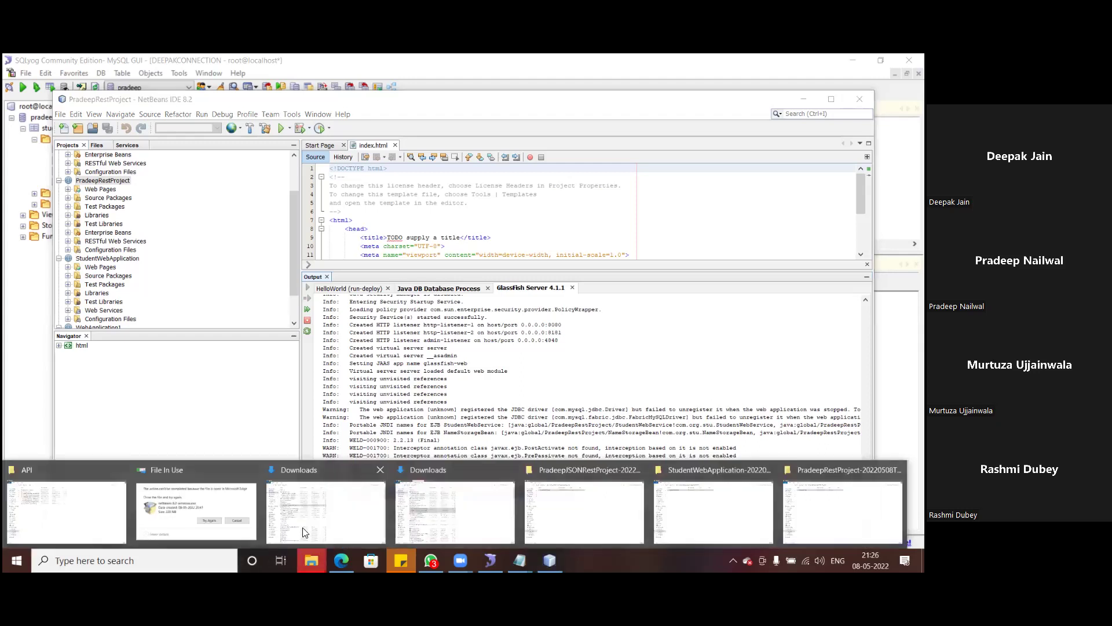
left_click(116, 518)
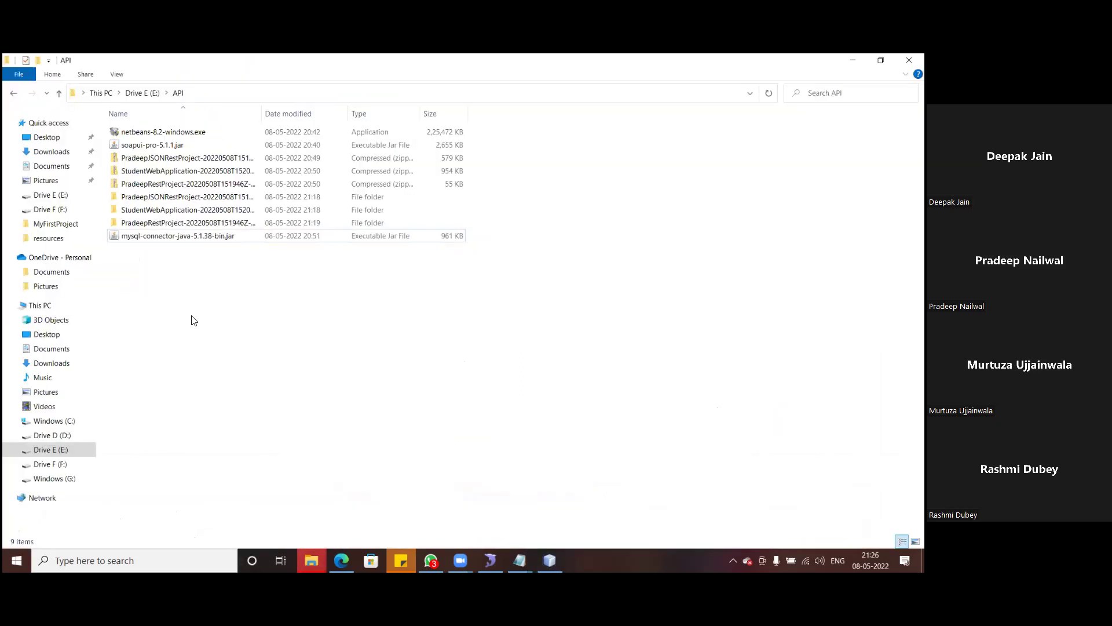
left_click(52, 152)
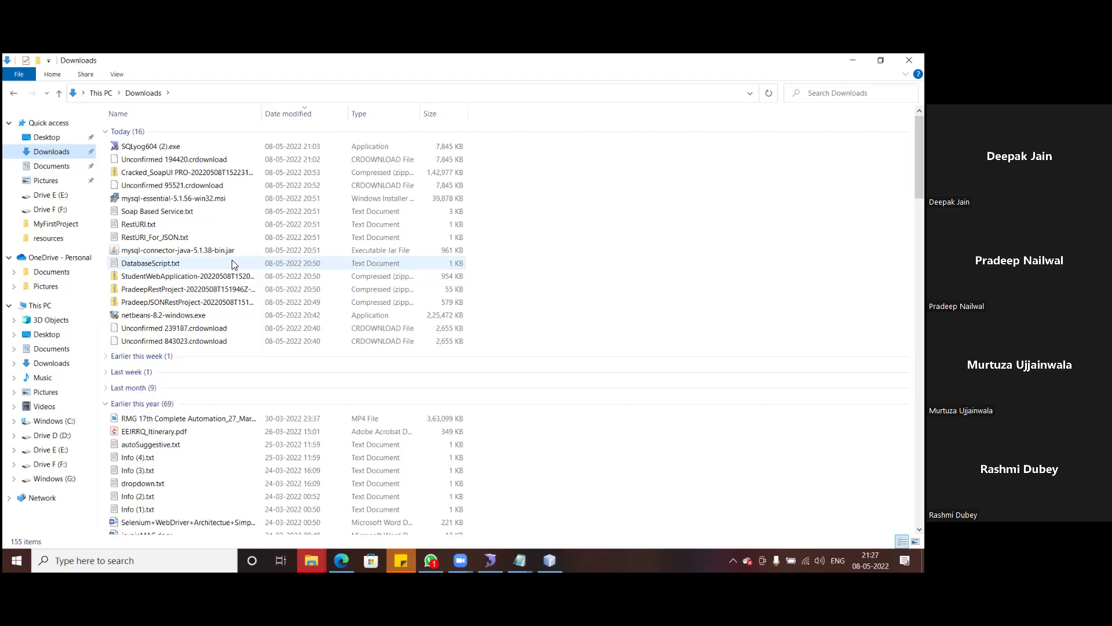
- Copy RestURI.txt, RestURI_For_JSON.txt and Soap Based Service.txt from Downloads into E:\API
left_click(162, 211)
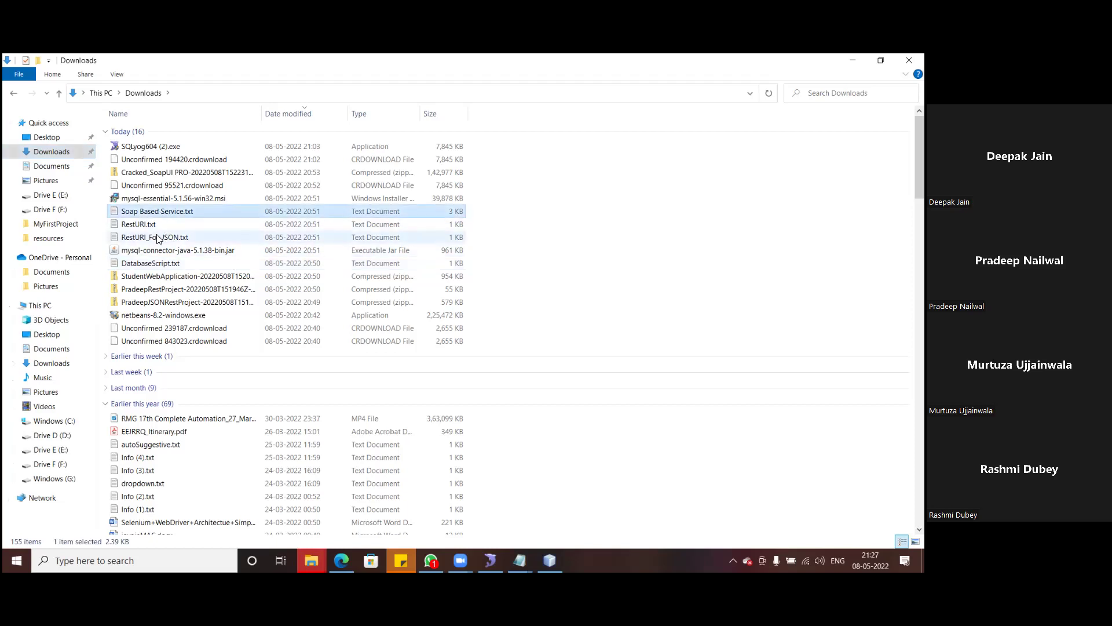
left_click(158, 238, "shift")
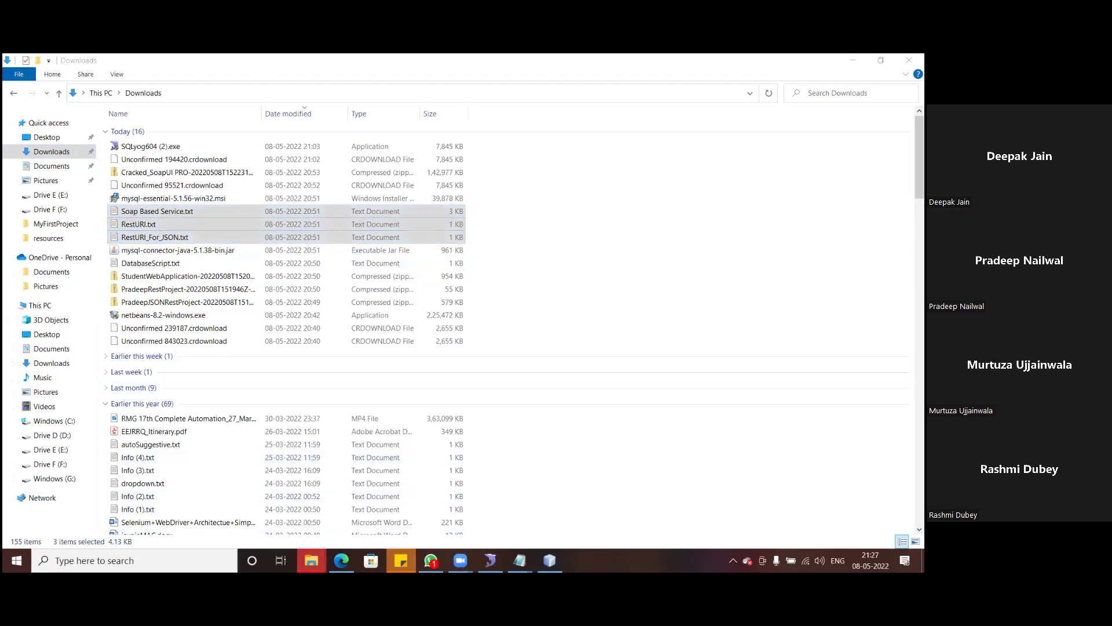
mouse_move(311, 560)
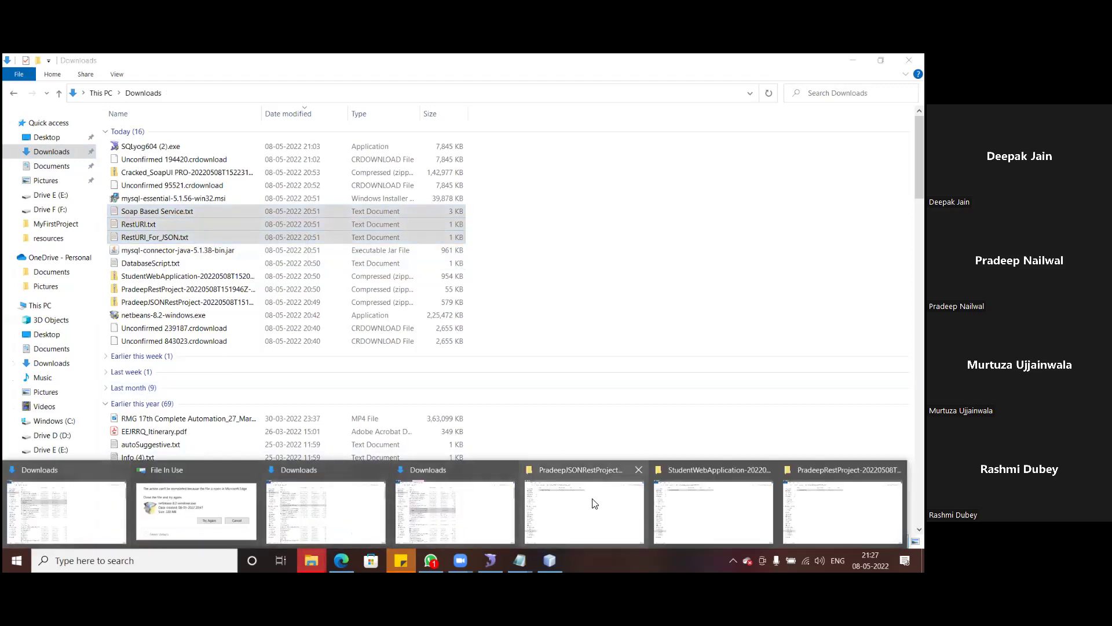
left_click(94, 532)
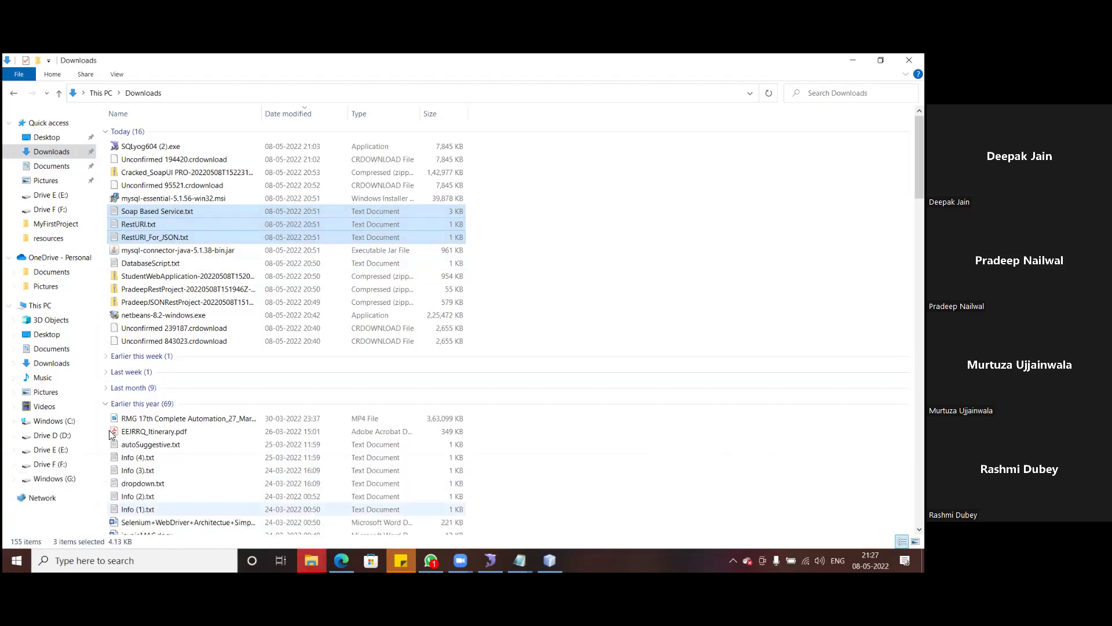
left_click(51, 450)
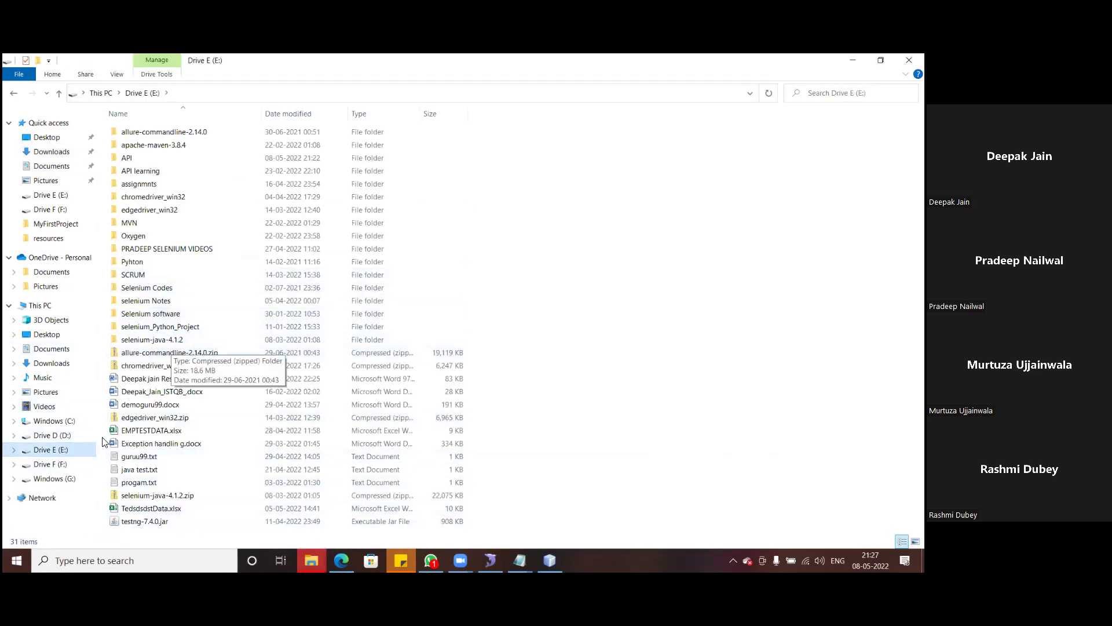
double_click(133, 159)
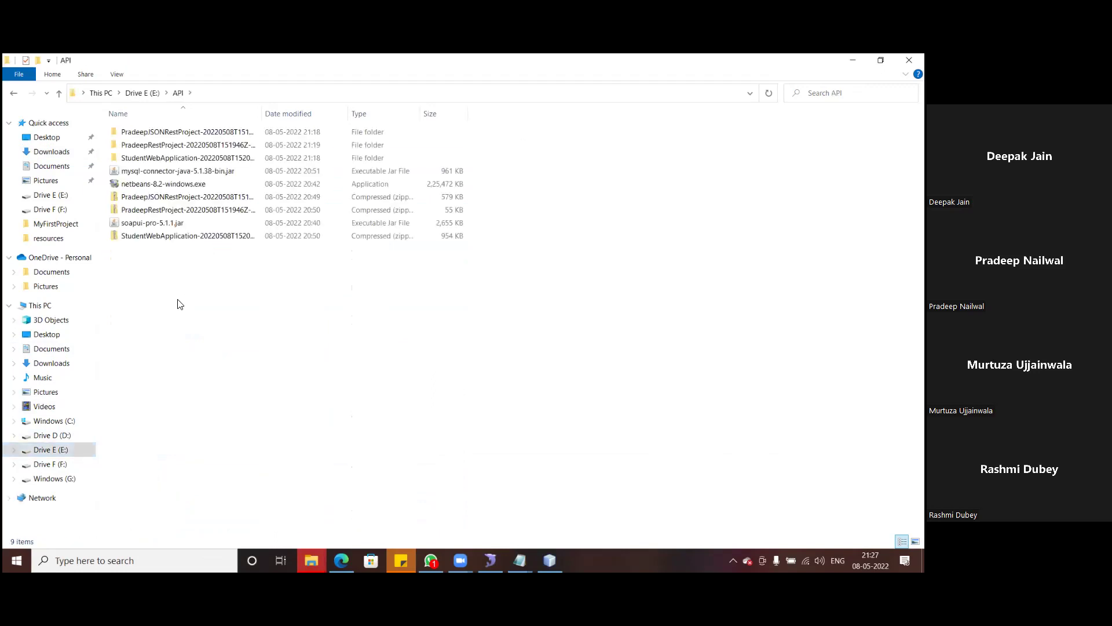
key("ctrl+v")
left_click(215, 336)
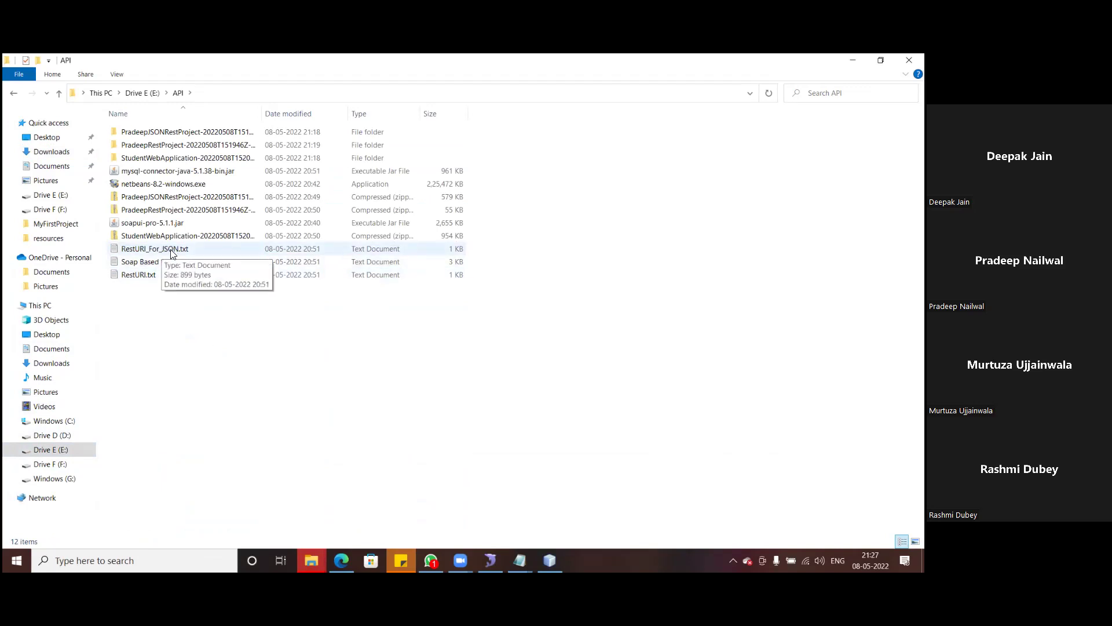
- Open RestURI.txt in Notepad and copy the get-all-students URL
double_click(137, 276)
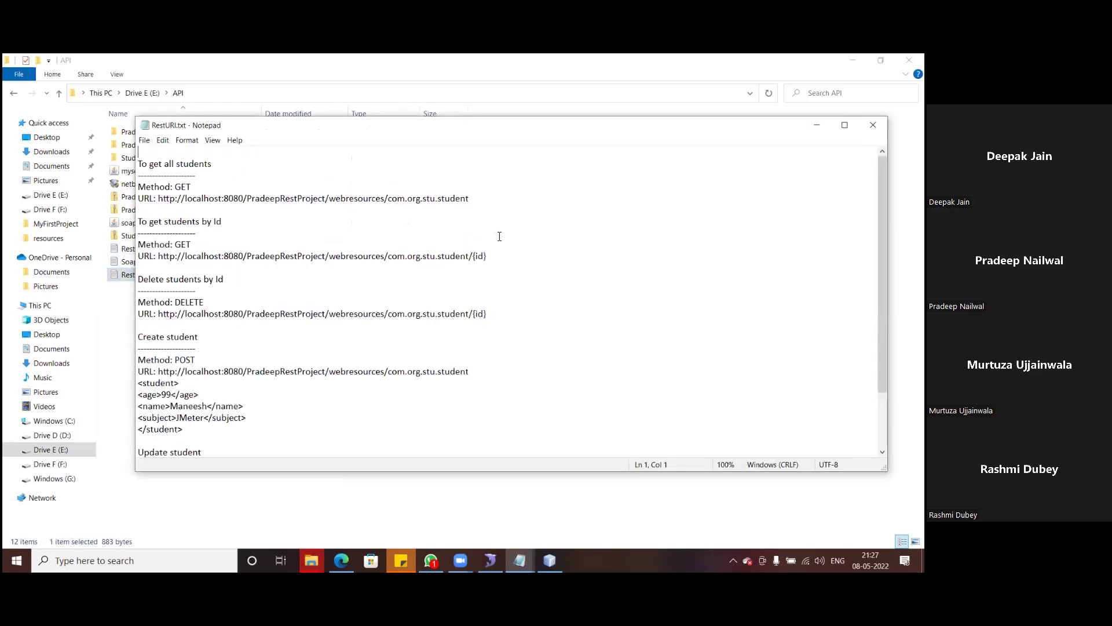
left_click_drag(470, 198, 160, 203)
key("ctrl+c")
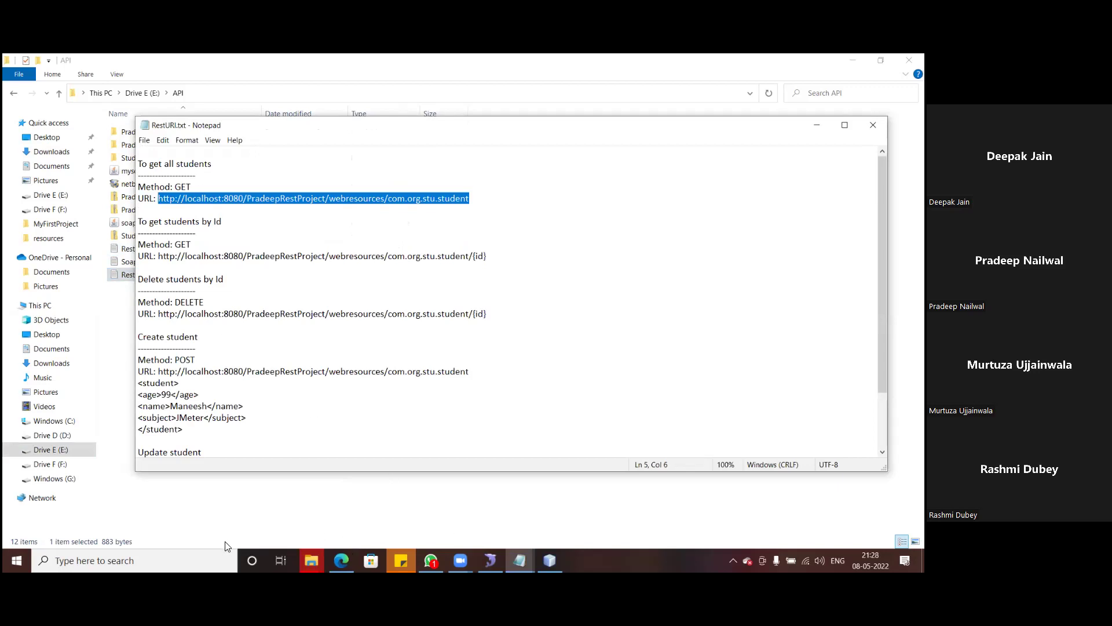
mouse_move(342, 560)
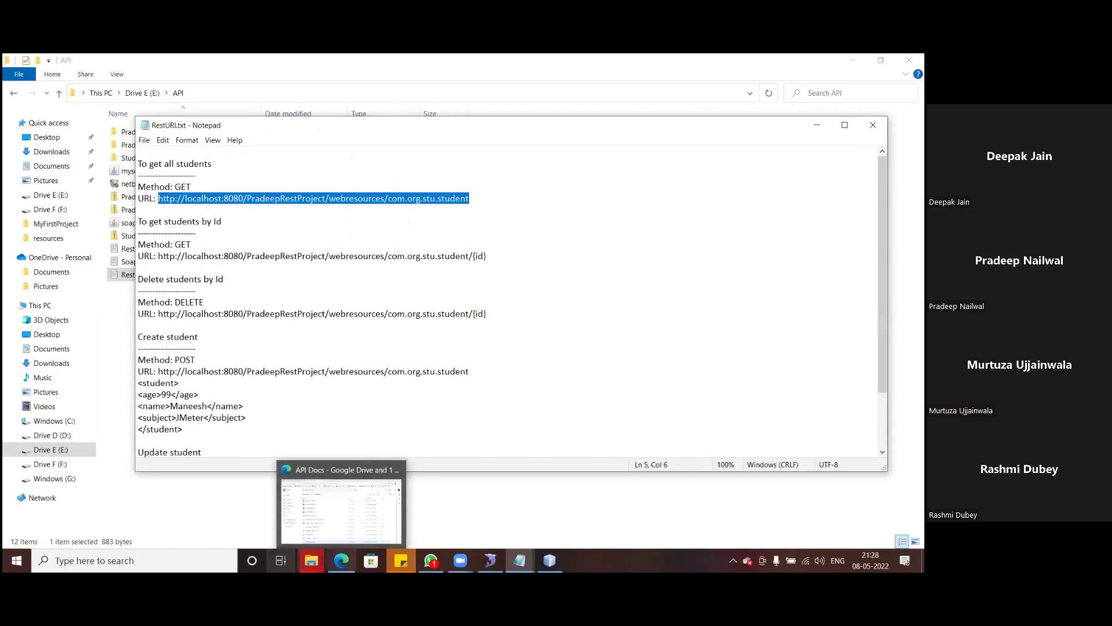
left_click(116, 561)
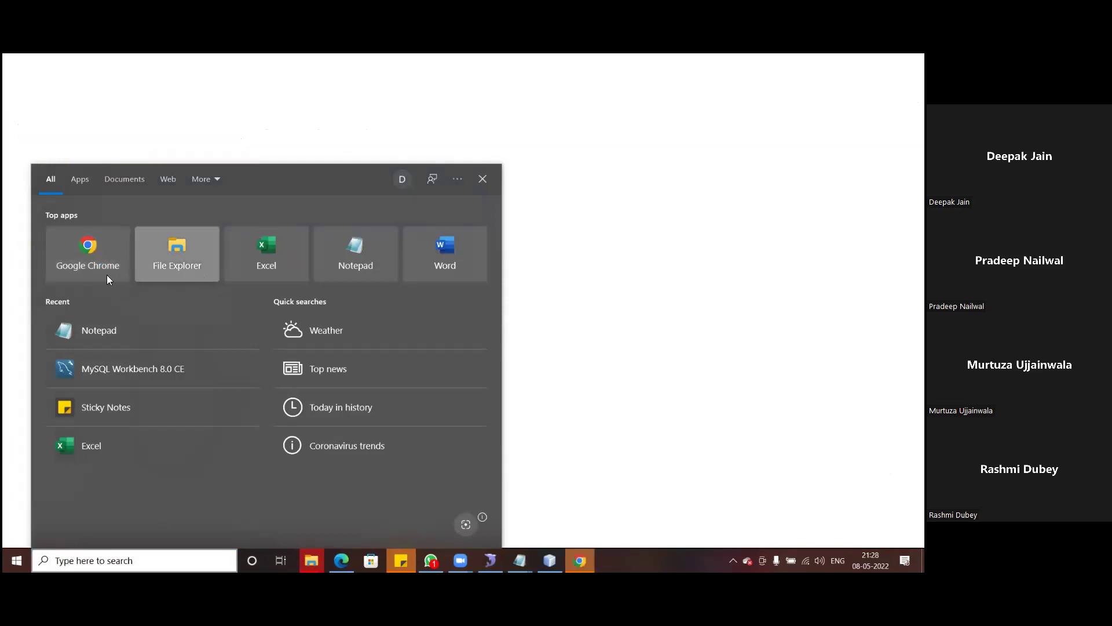
- Load the pasted students URL in Chrome to show the XML student record: id 1, age 32, subject Soap
left_click(114, 85)
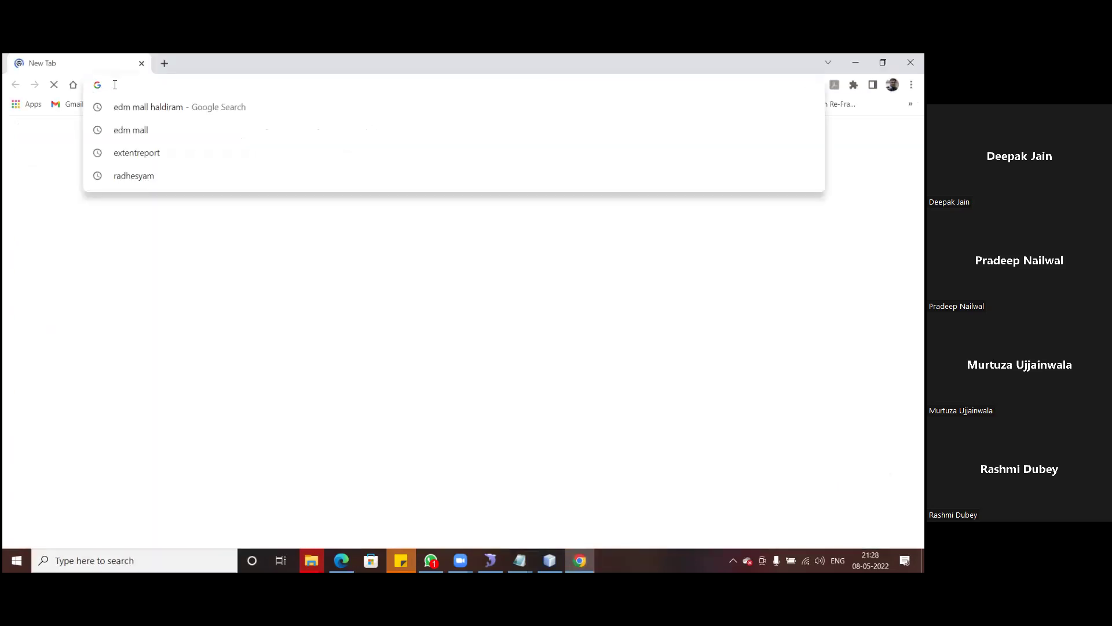
key("ctrl+v")
key("Return")
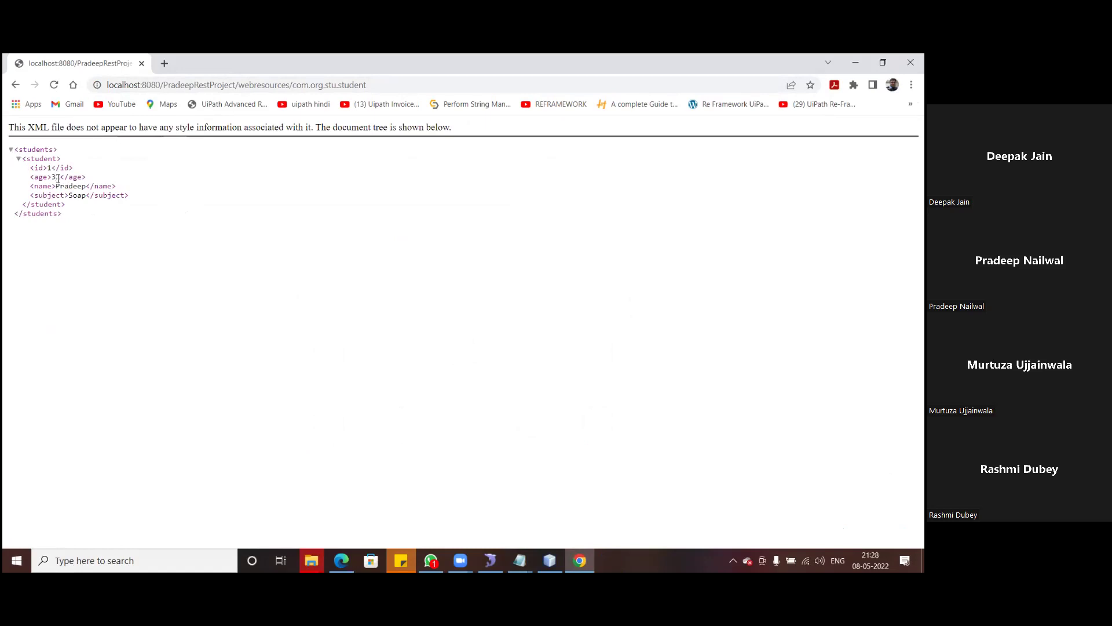
left_click_drag(53, 177, 125, 196)
left_click(126, 227)
- Glance at RestURI_For_JSON.txt, then open Soap Based Service.txt and select its WSDL URL
left_click(311, 558)
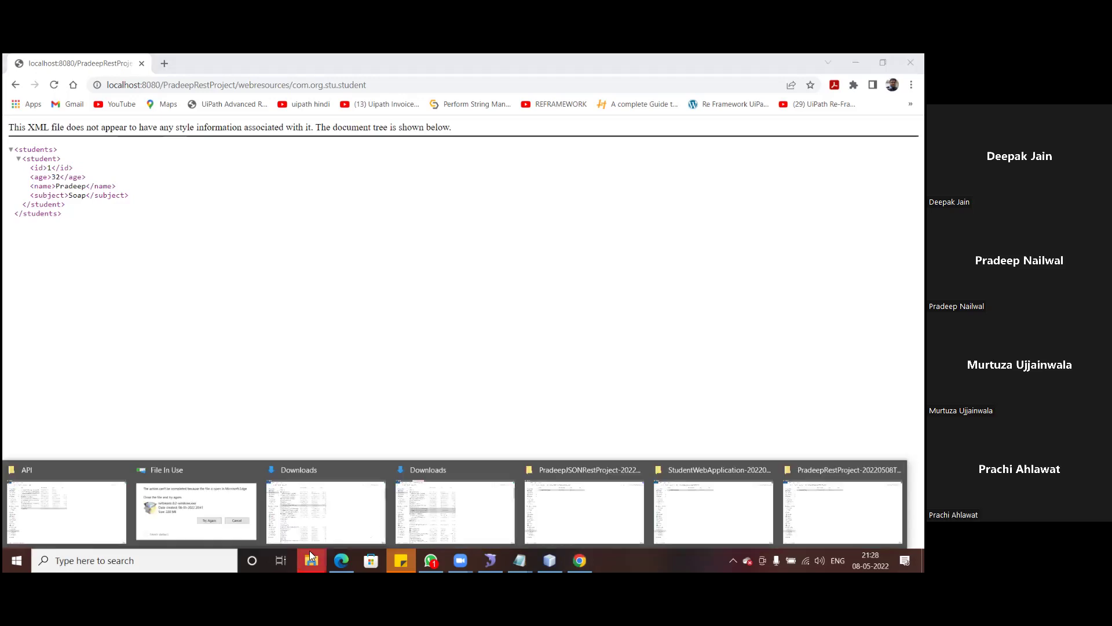
left_click(77, 504)
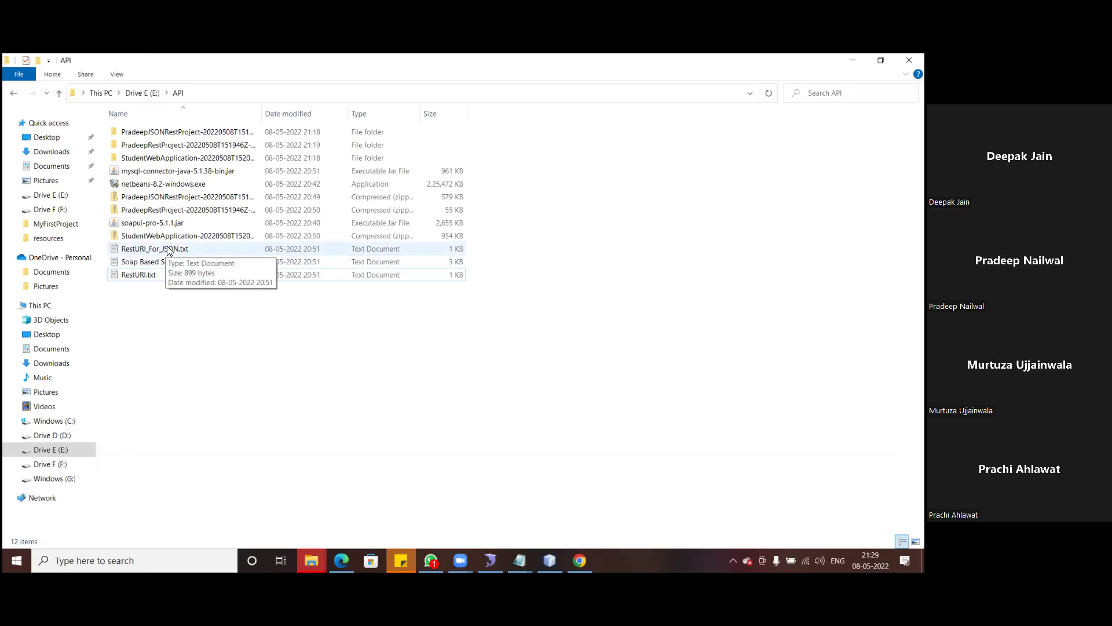
left_click(153, 249)
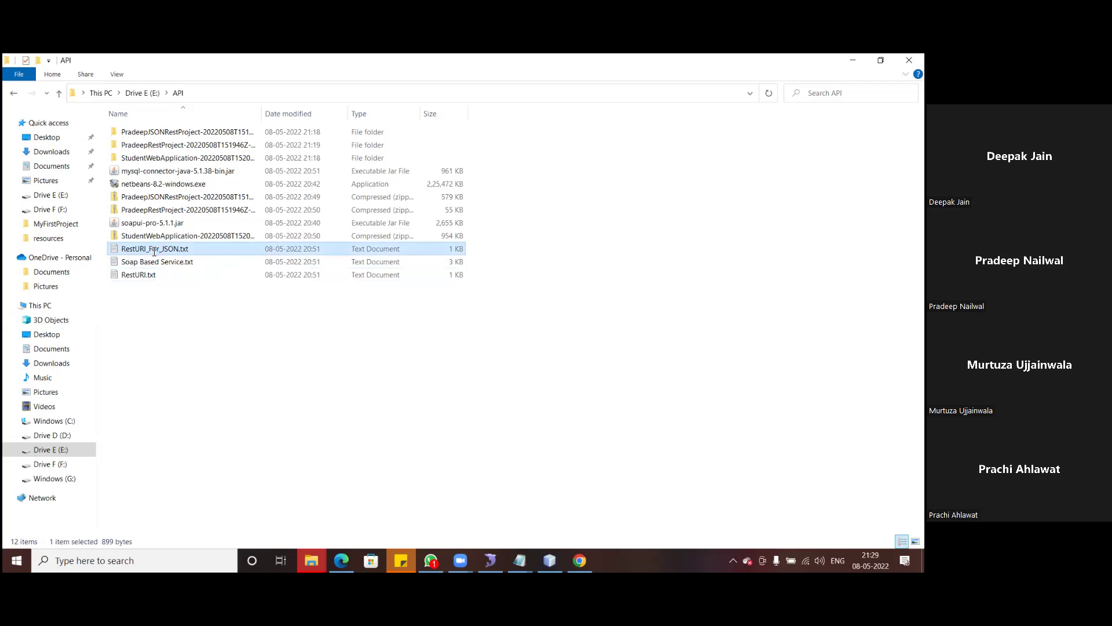
double_click(154, 250)
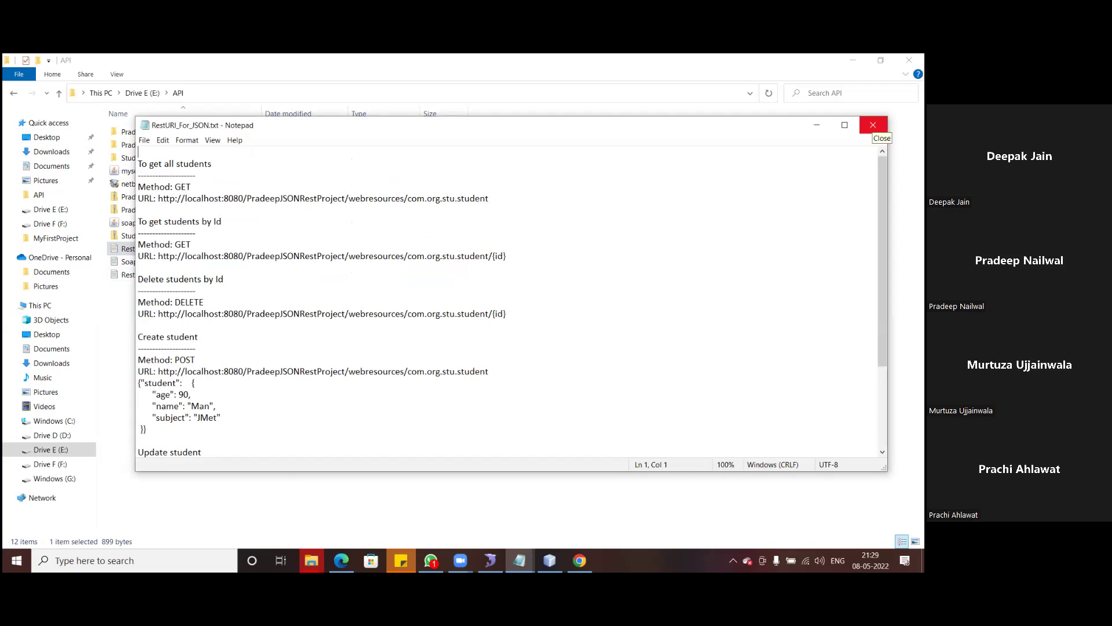
left_click(873, 125)
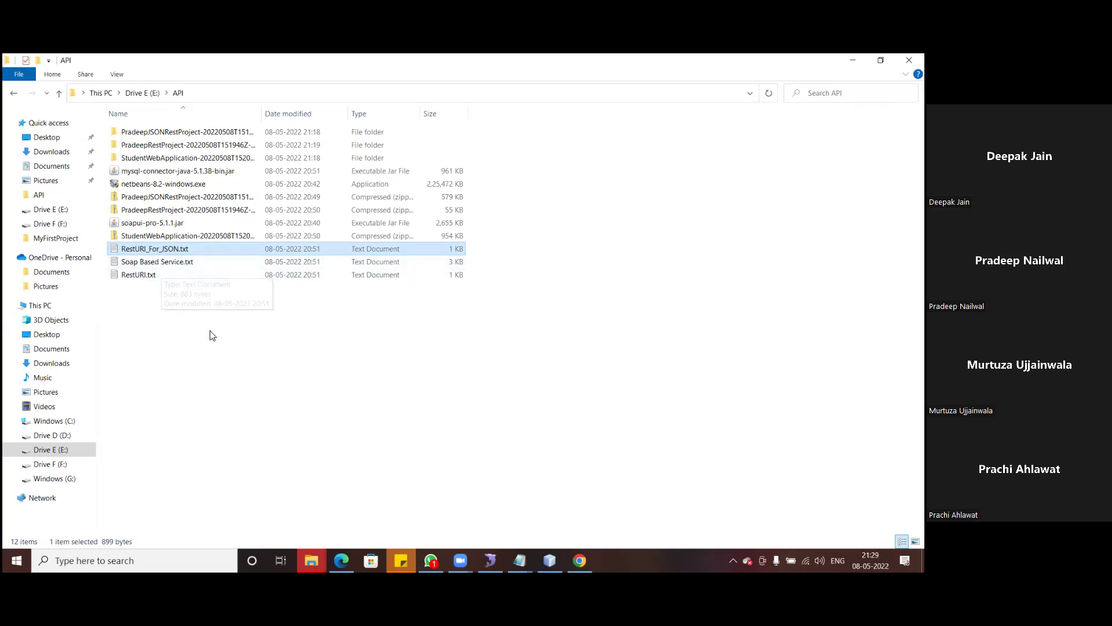
left_click(166, 262)
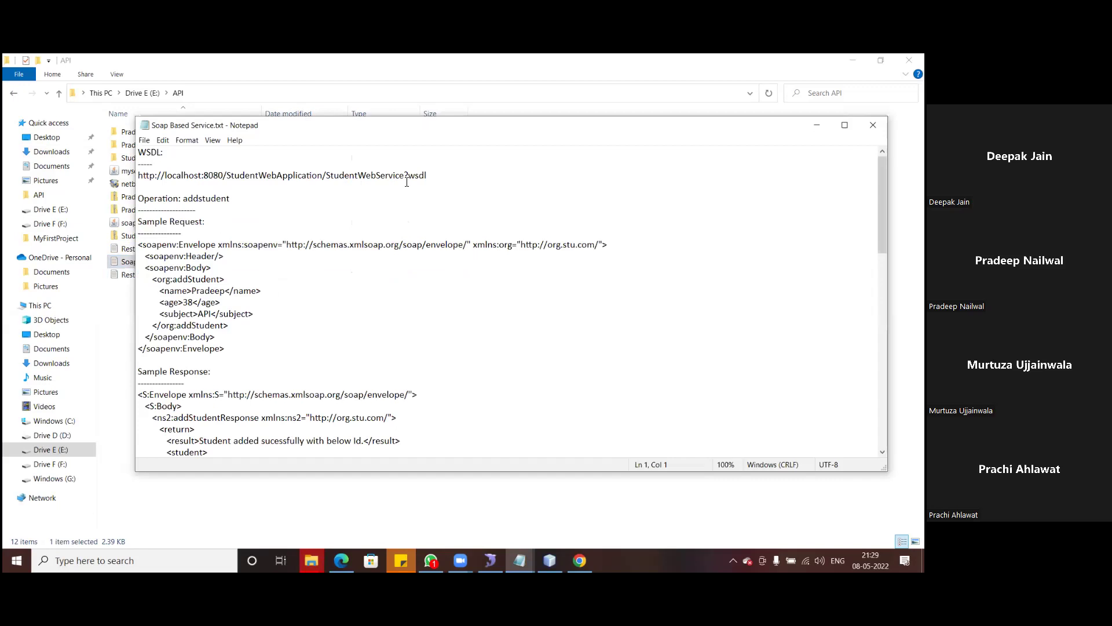
left_click_drag(427, 175, 132, 174)
key("ctrl+c")
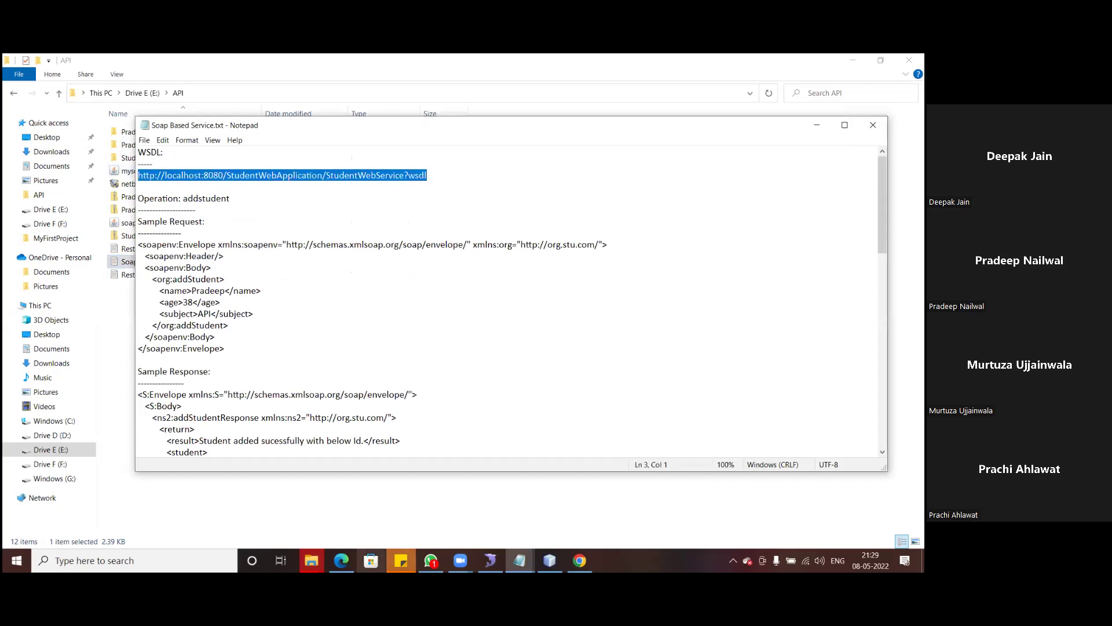
- Load the StudentWebService WSDL URL in a new Chrome tab, which returns HTTP 404 Not Found
left_click(579, 560)
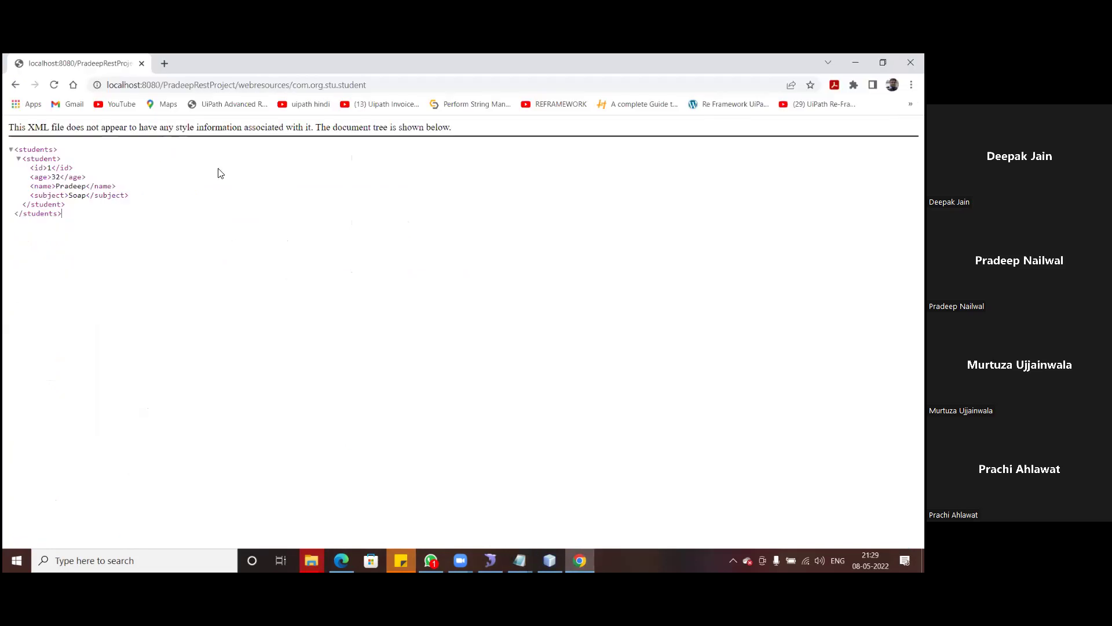
left_click(166, 64)
left_click(151, 84)
key("ctrl+v")
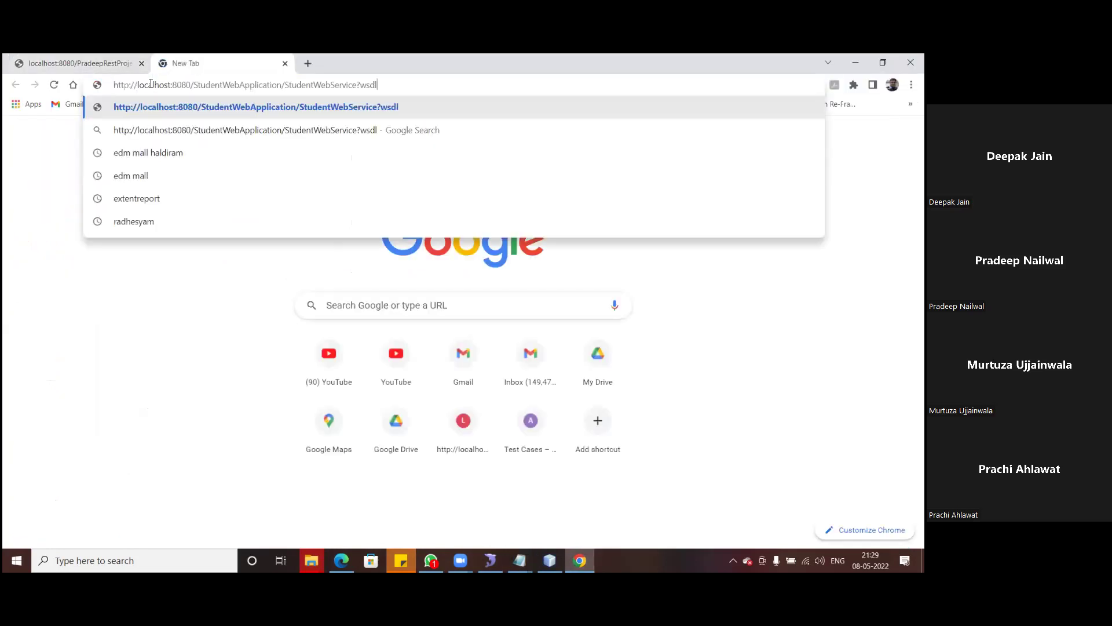
key("Return")
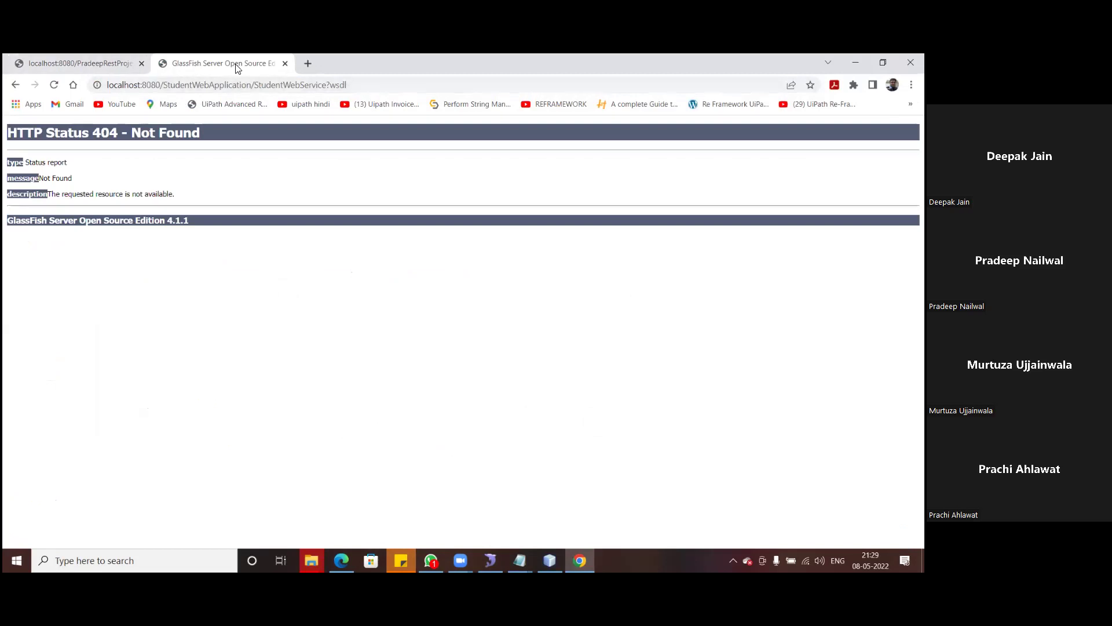
- Return to the students XML tab and bring the API folder window forward
left_click(87, 63)
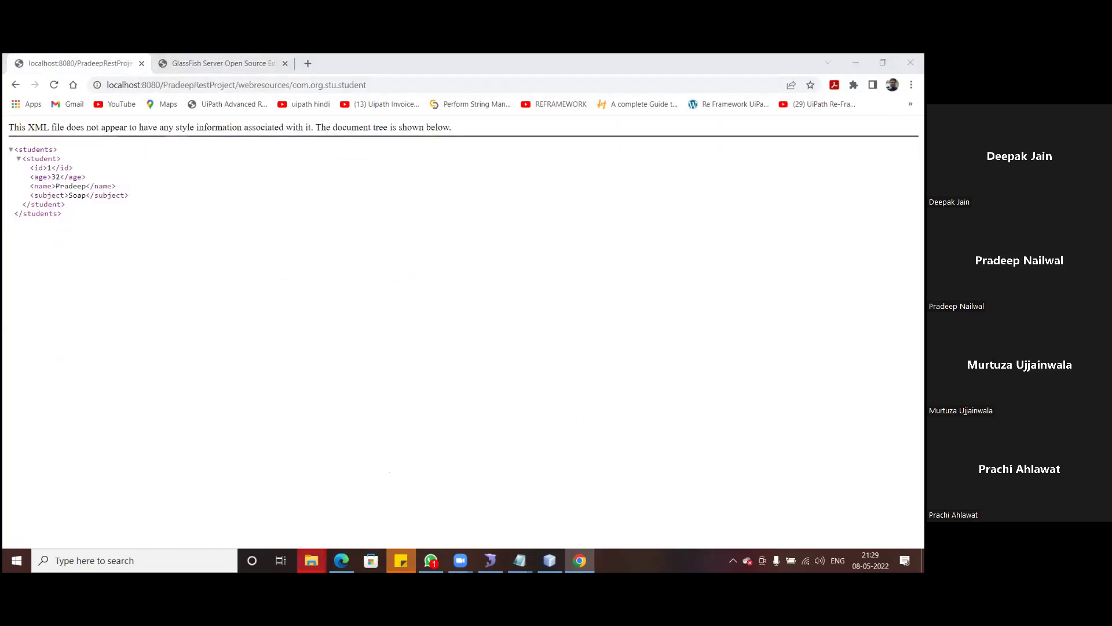
mouse_move(311, 560)
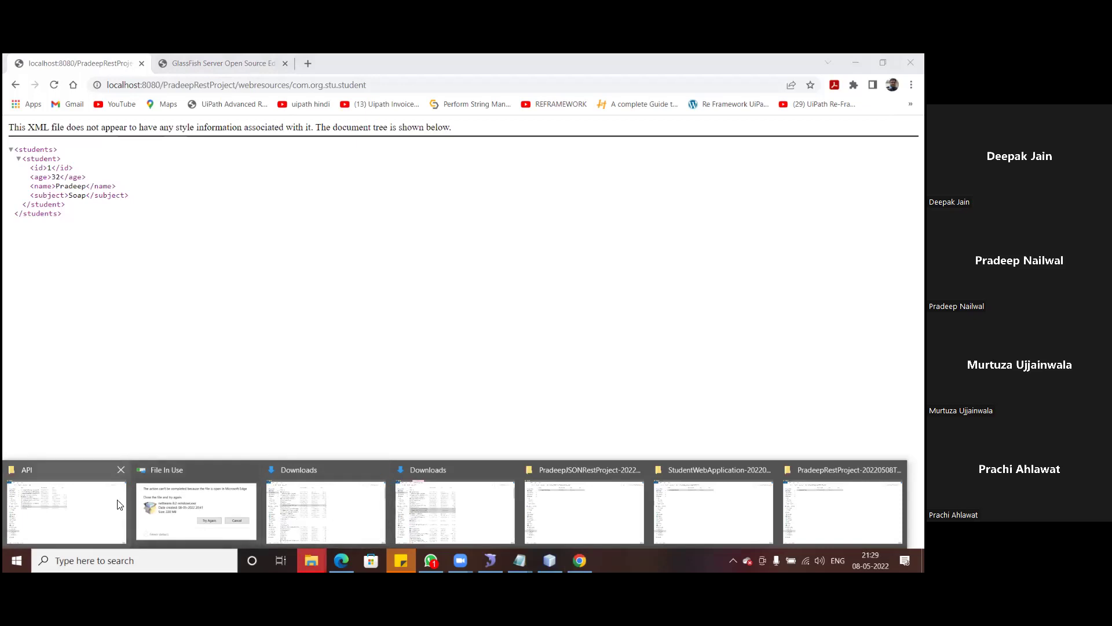
left_click(119, 504)
- Open RestURI_For_JSON.txt and select the PradeepJSONRestProject get-all-students URL
left_click(162, 315)
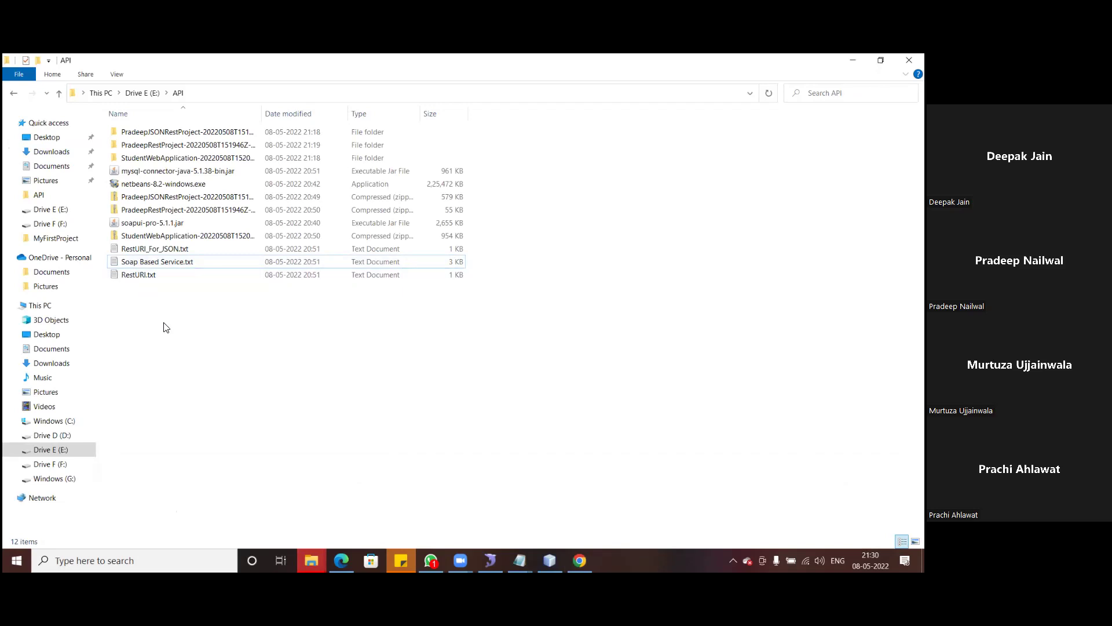
double_click(154, 251)
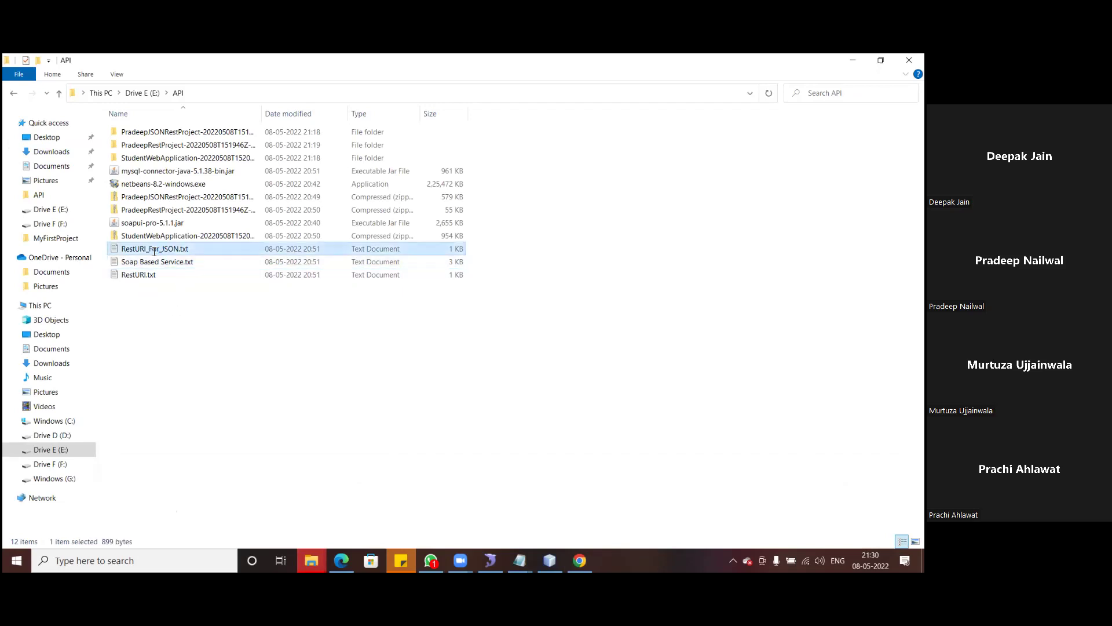
left_click(446, 199)
left_click_drag(490, 198, 159, 197)
key("ctrl+c")
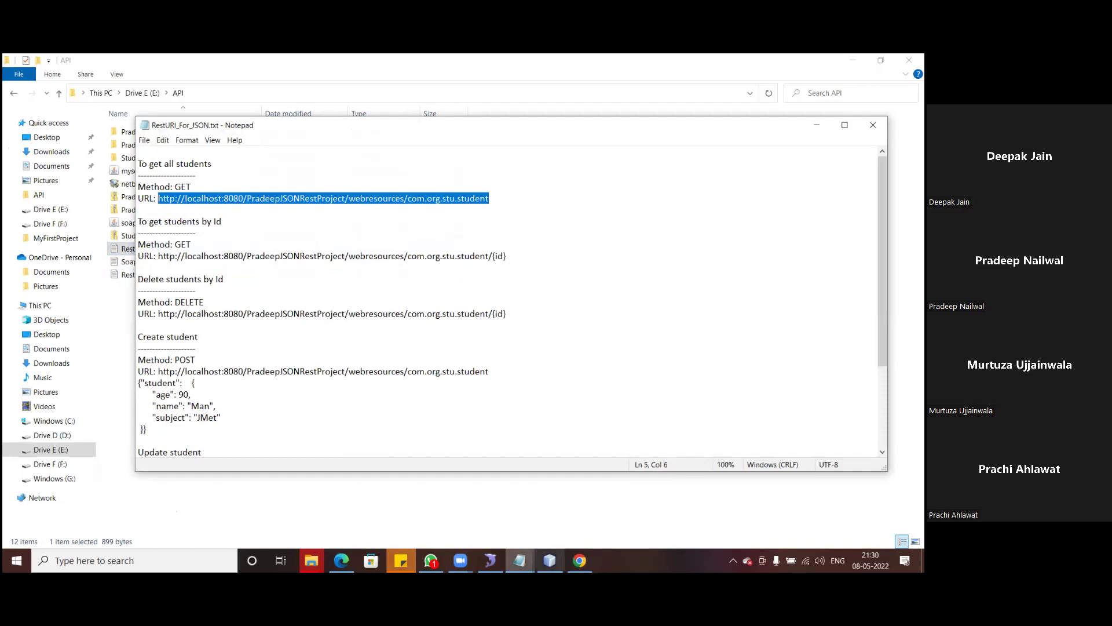
- Paste the JSON REST students URL into the GlassFish tab and reload; it still returns 404
left_click(580, 560)
left_click(204, 65)
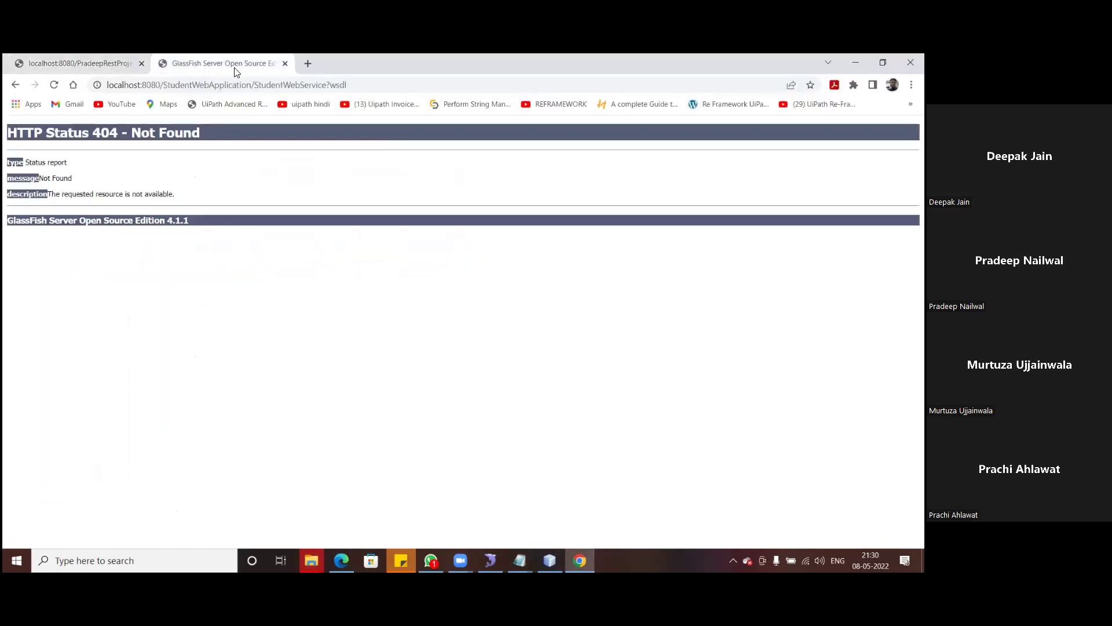
left_click(167, 82)
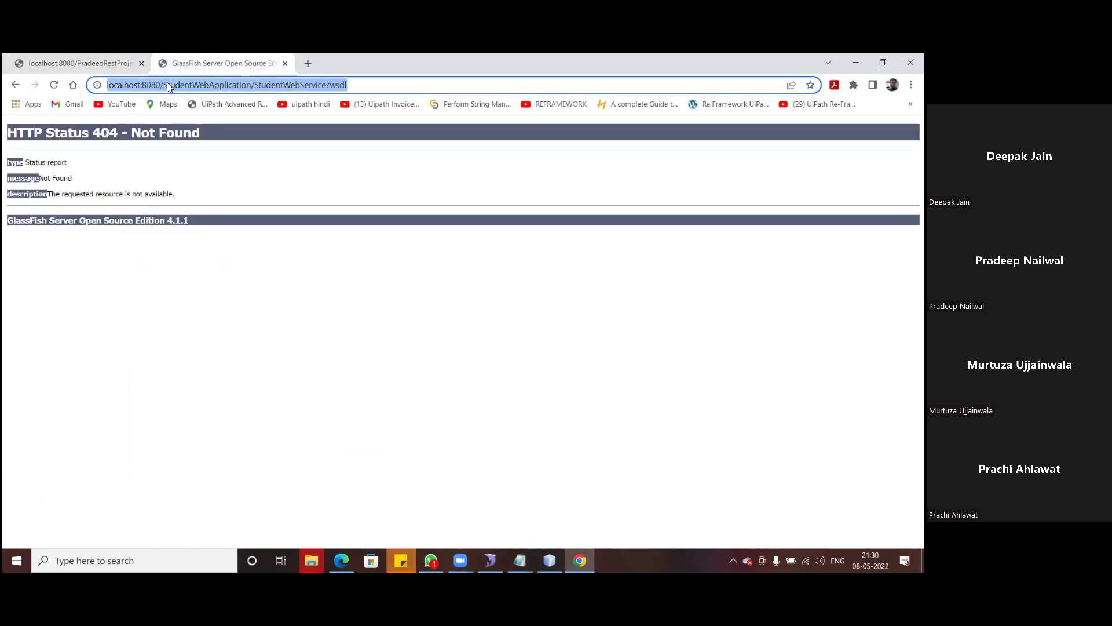
key("ctrl+v")
key("Return")
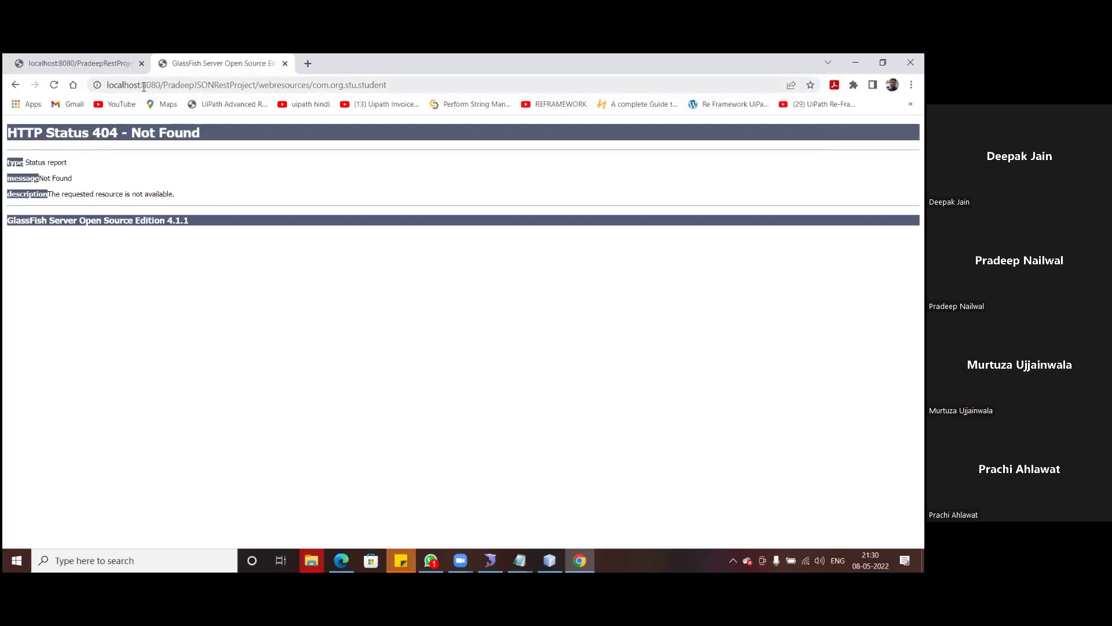
left_click(54, 85)
- Deploy PradeepJSONRestProject from its Projects-tree context menu
left_click(549, 560)
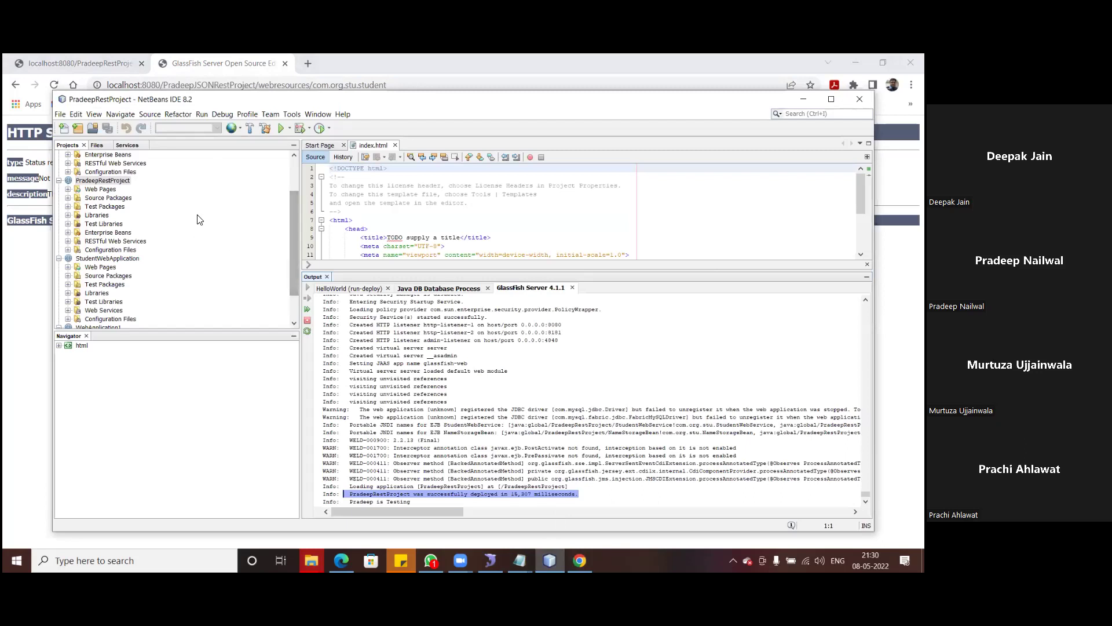
scroll(199, 210, "up", 2)
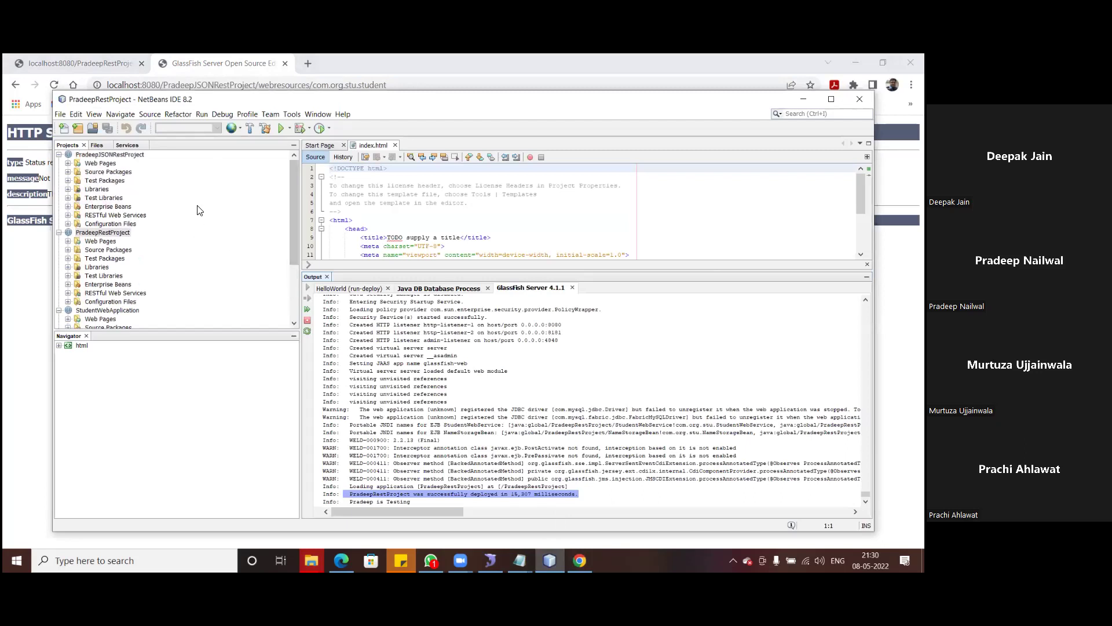
left_click(102, 154)
right_click(102, 154)
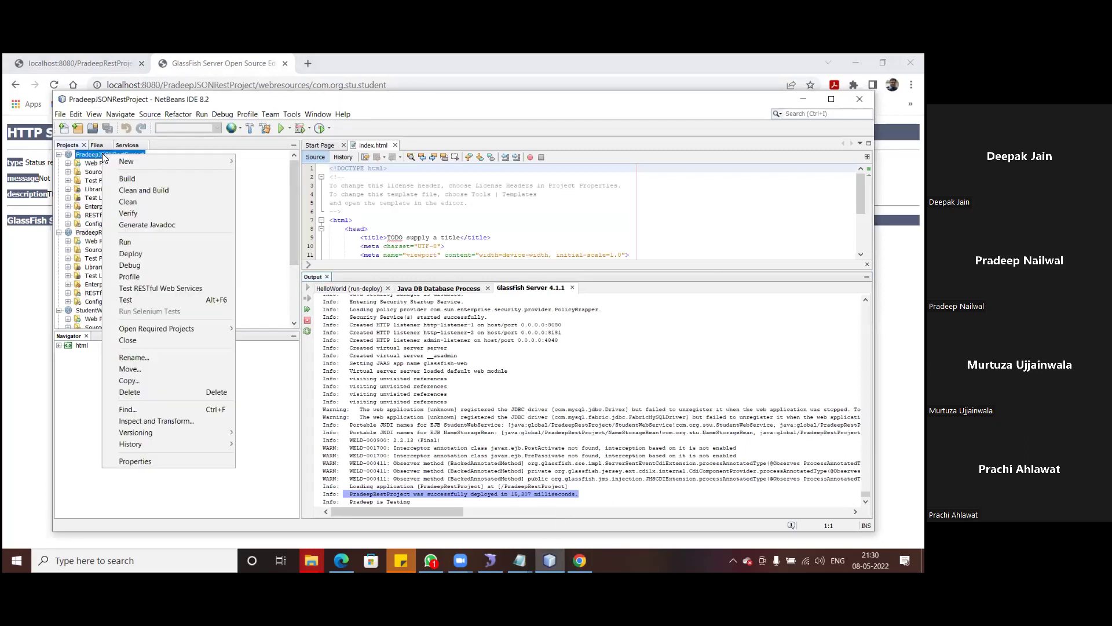
left_click(131, 255)
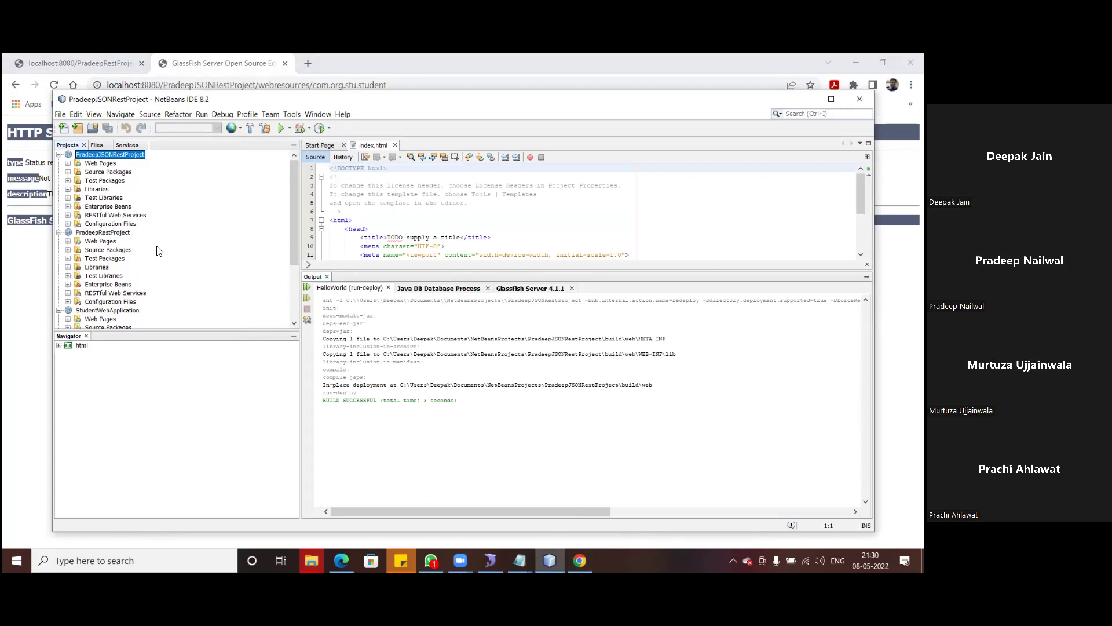
- Highlight the GlassFish log line showing PradeepJSONRestProject deployed successfully in 2,361 ms
left_click(536, 289)
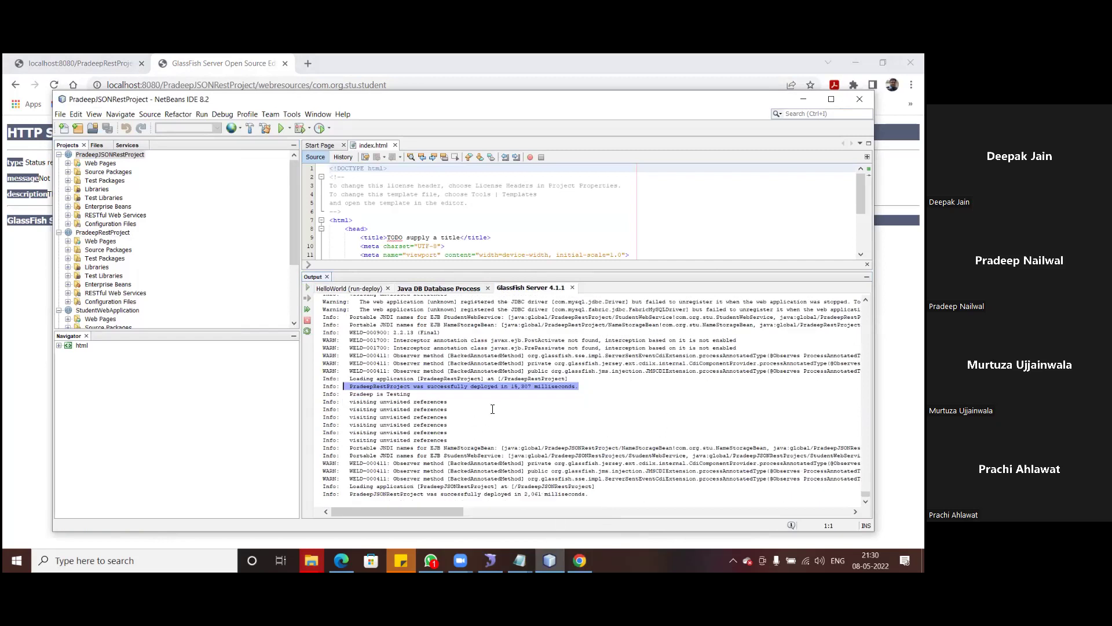
left_click(565, 495)
left_click_drag(349, 494, 592, 487)
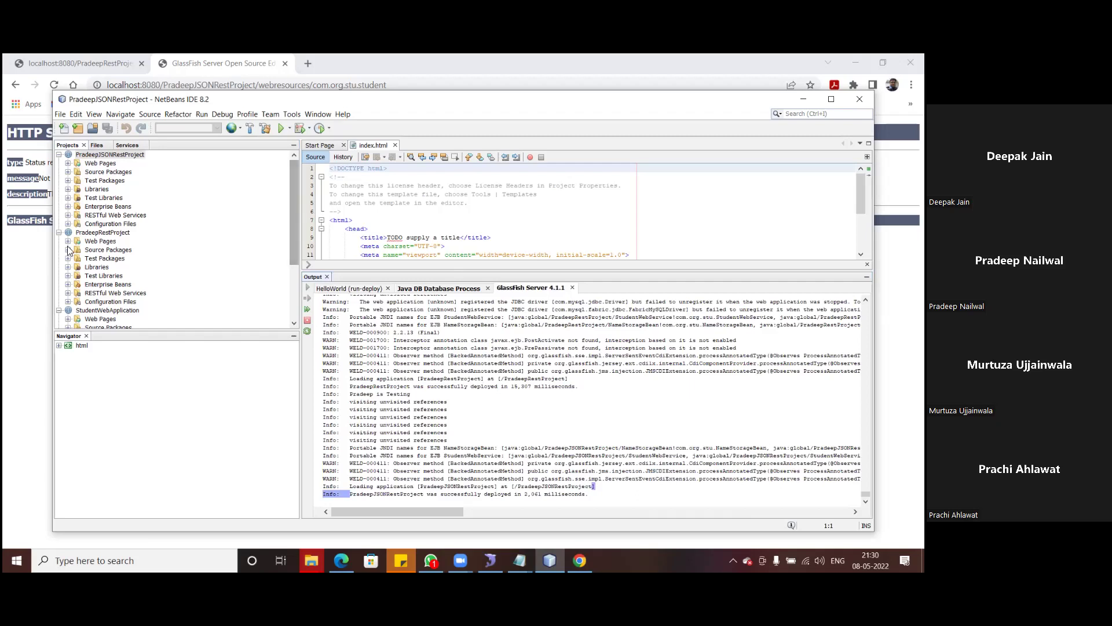
scroll(183, 224, "down", 3)
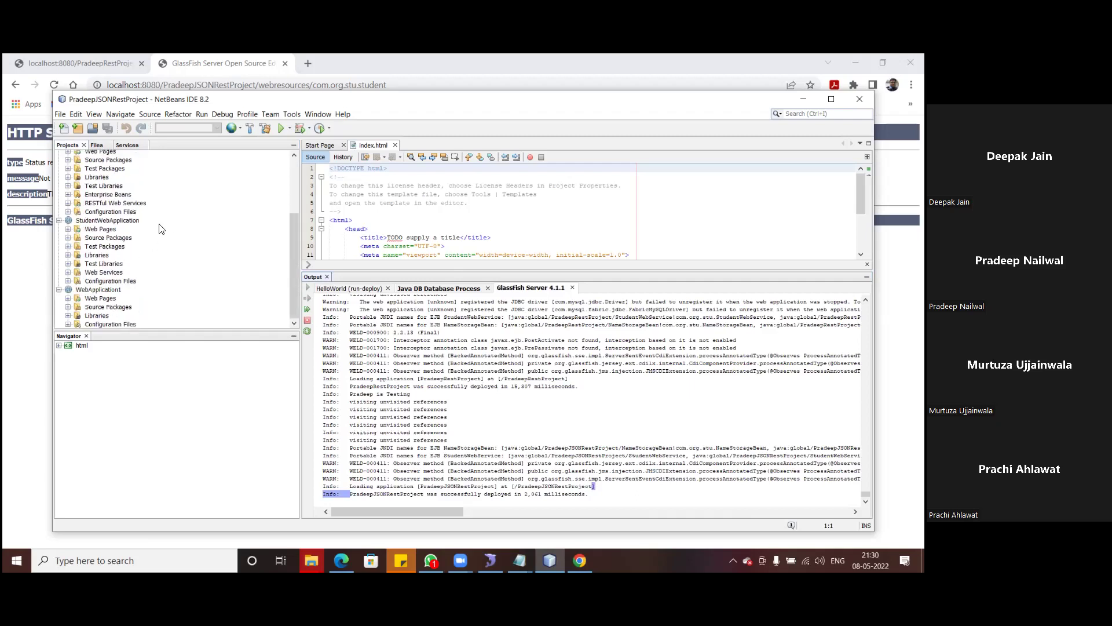
- Deploy StudentWebApplication from its context menu, ending in BUILD SUCCESSFUL in 7 seconds
left_click(114, 223)
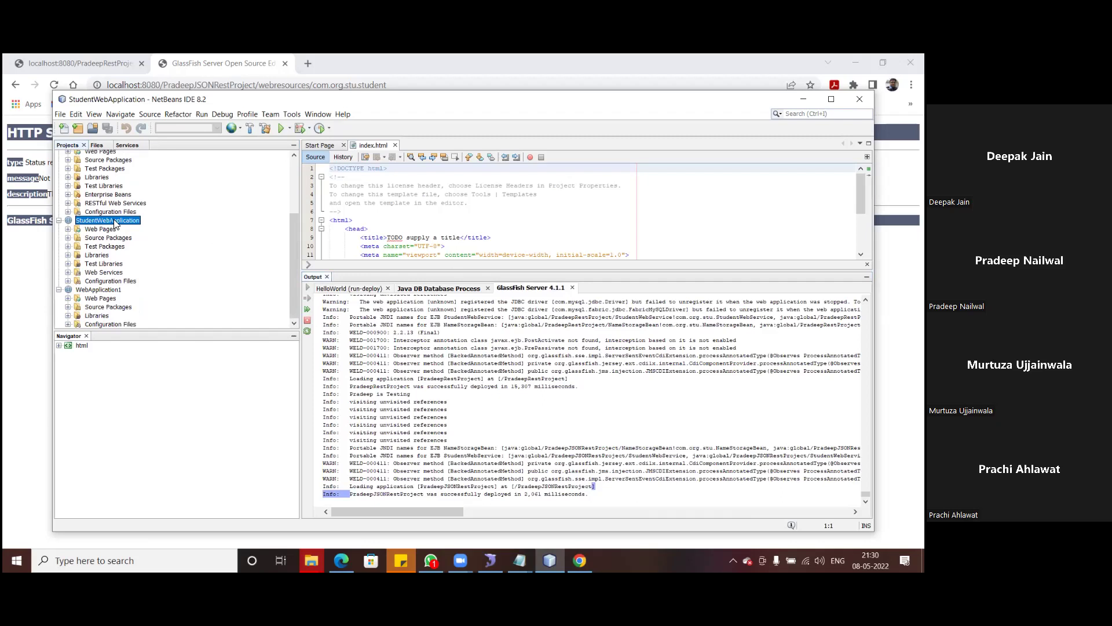
right_click(115, 222)
left_click(166, 319)
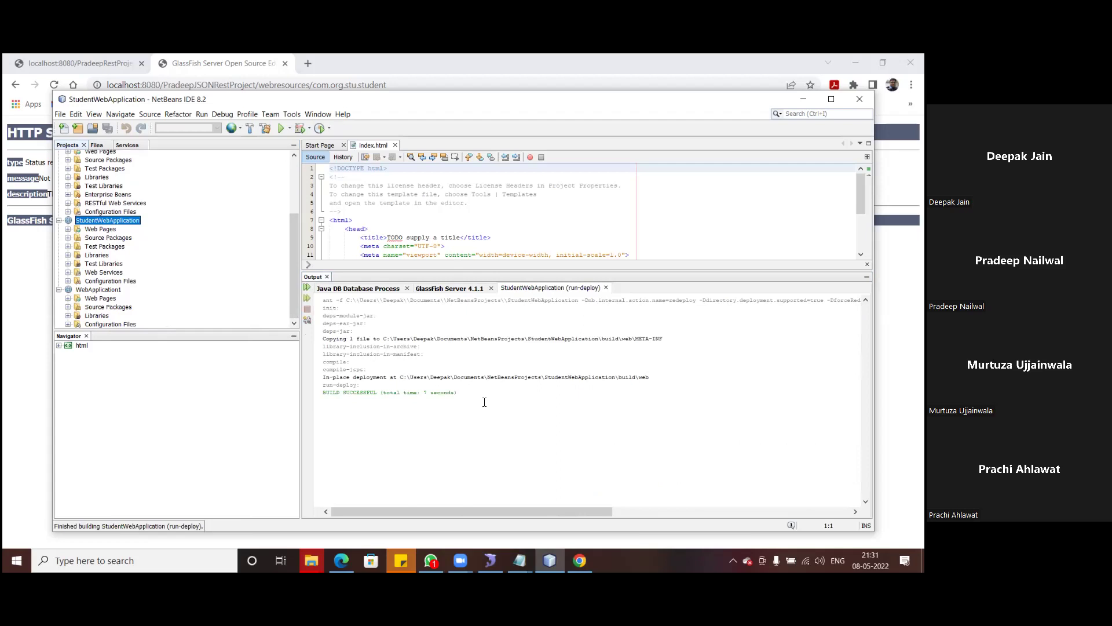
- Reload the JSON REST tab to show the student (id 1, age 32, subject Soap) as JSON, comparing with the XML tab
left_click(23, 262)
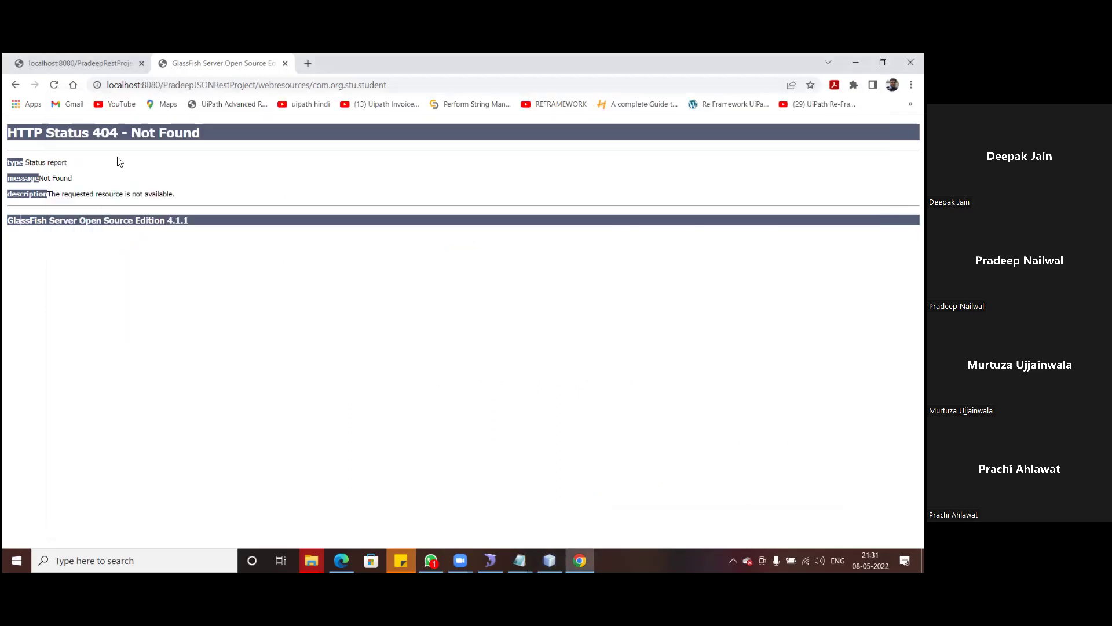
left_click(54, 86)
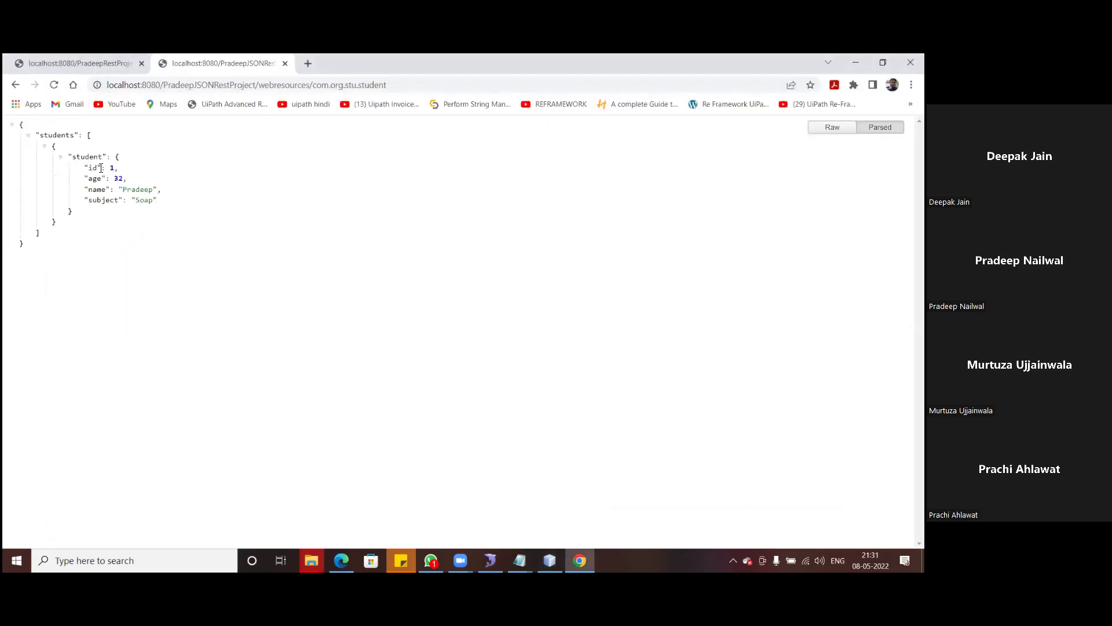
left_click_drag(101, 168, 154, 211)
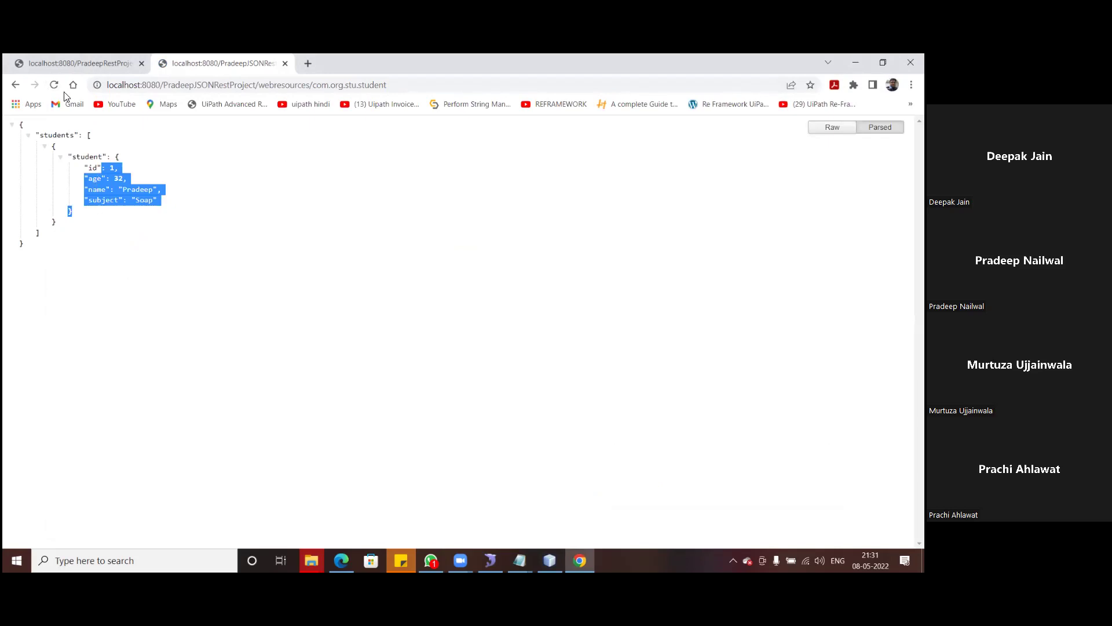
left_click(53, 65)
left_click(184, 63)
left_click(138, 261)
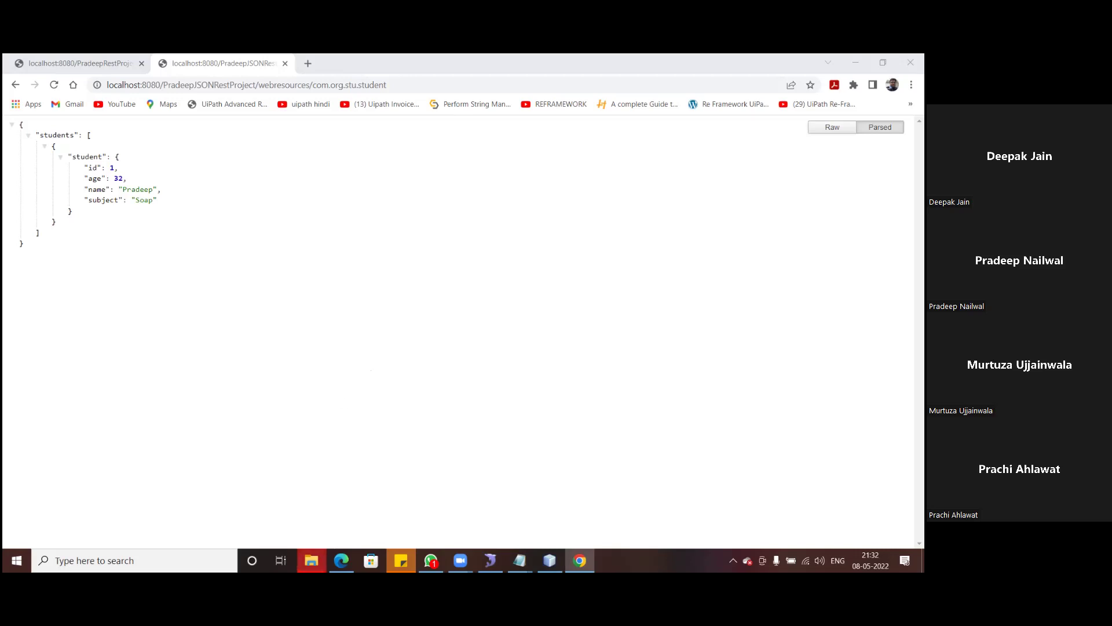
mouse_move(312, 560)
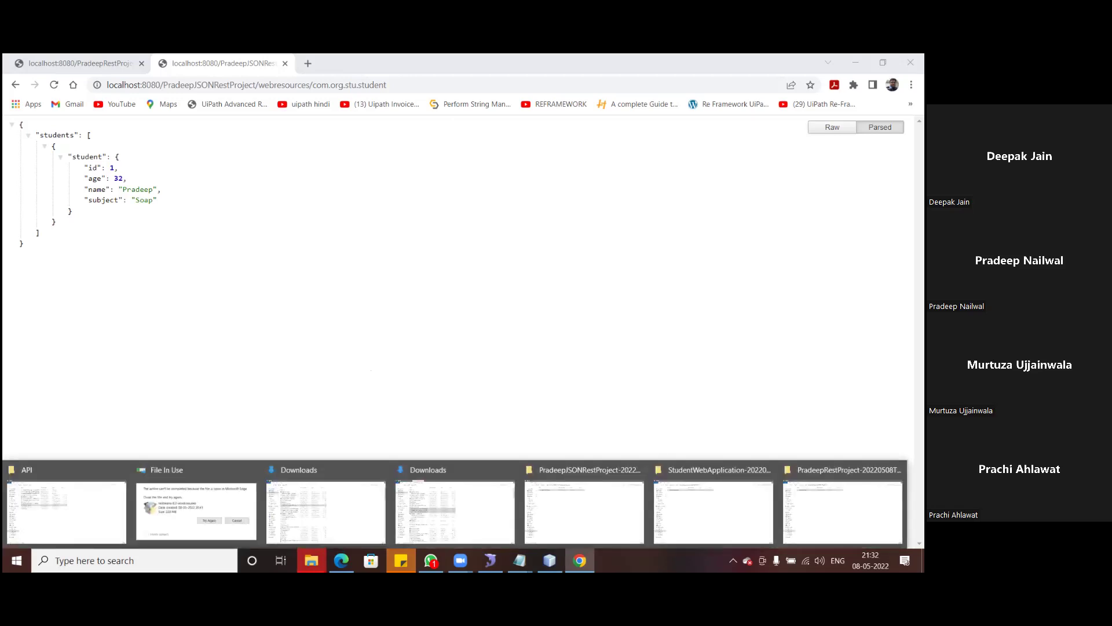
- Reopen Soap Based Service.txt from the API folder and select the WSDL URL on line 3
left_click(66, 510)
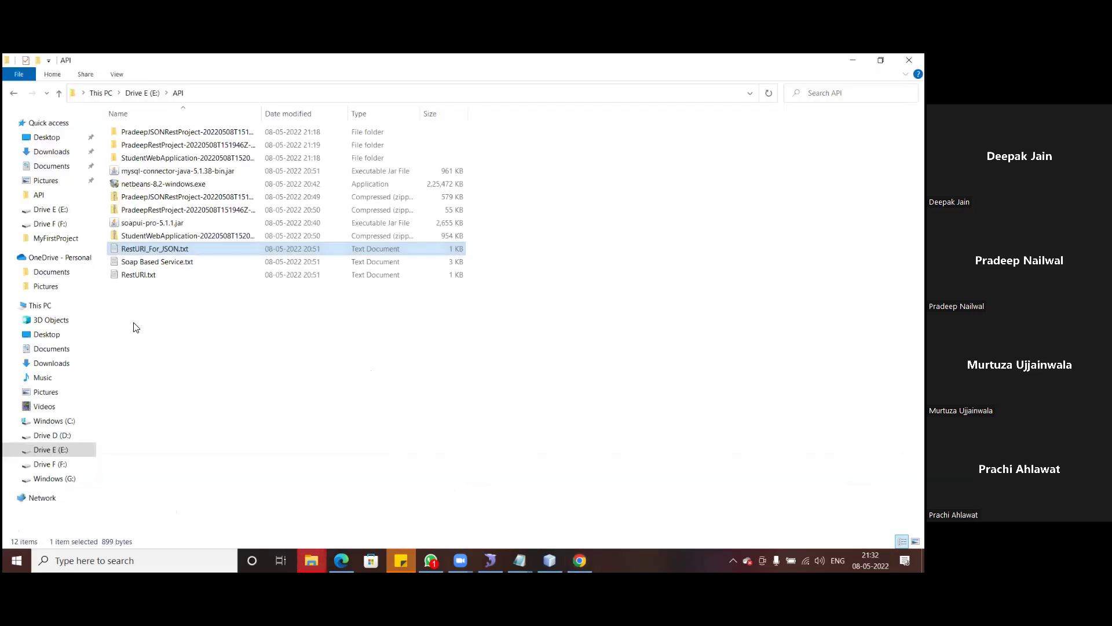
double_click(157, 262)
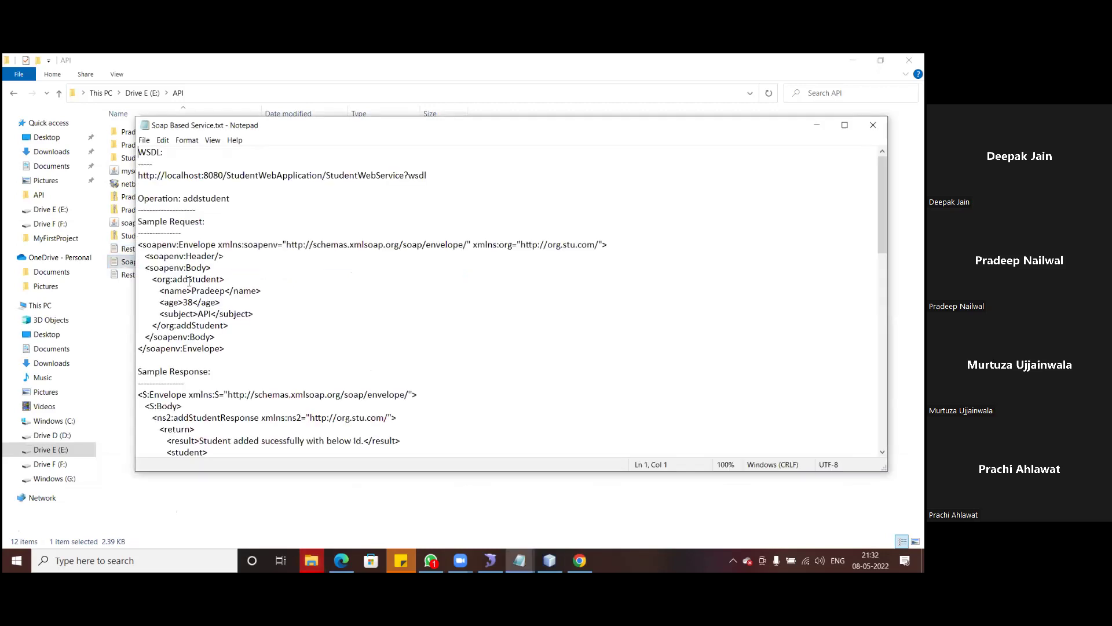
left_click_drag(437, 175, 134, 176)
key("ctrl+c")
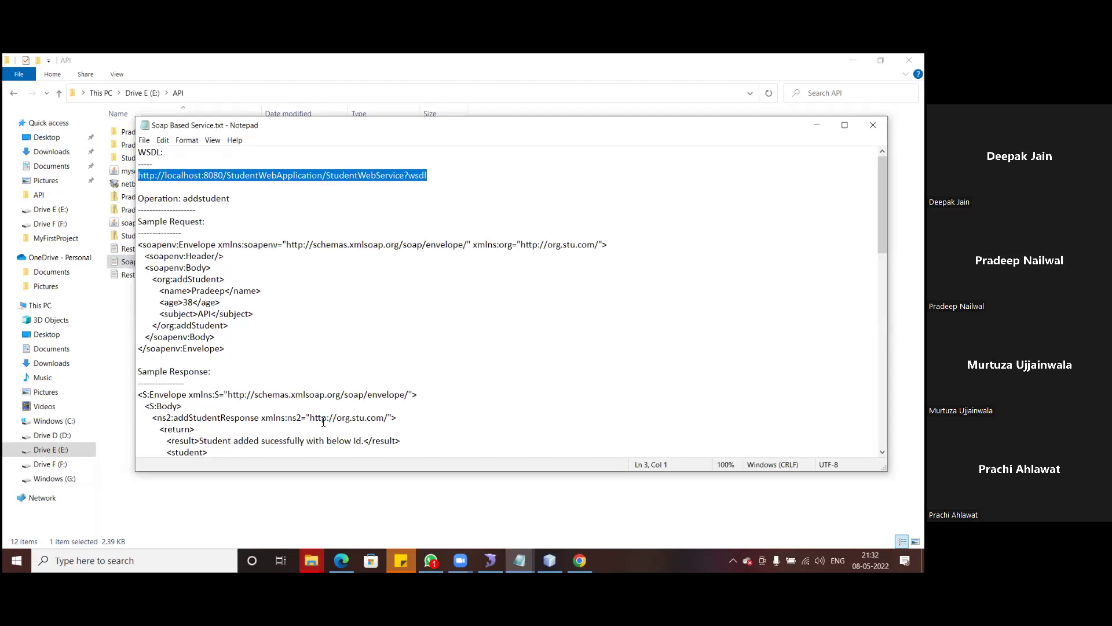
- Paste the WSDL URL into a new Chrome tab to display StudentWebService's XML definitions
left_click(579, 560)
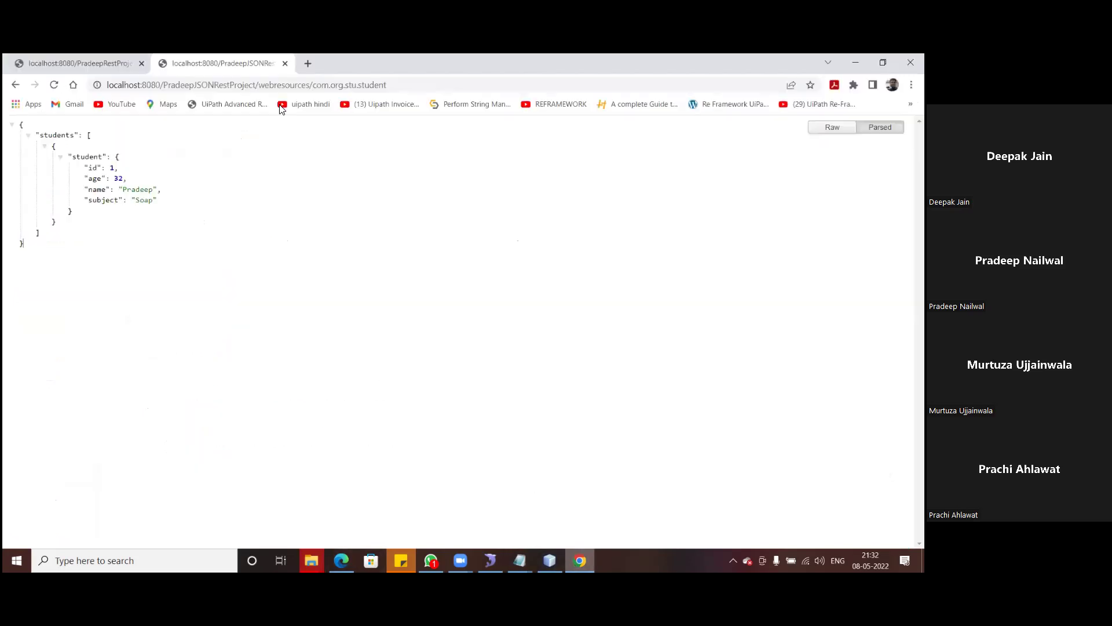
left_click(308, 63)
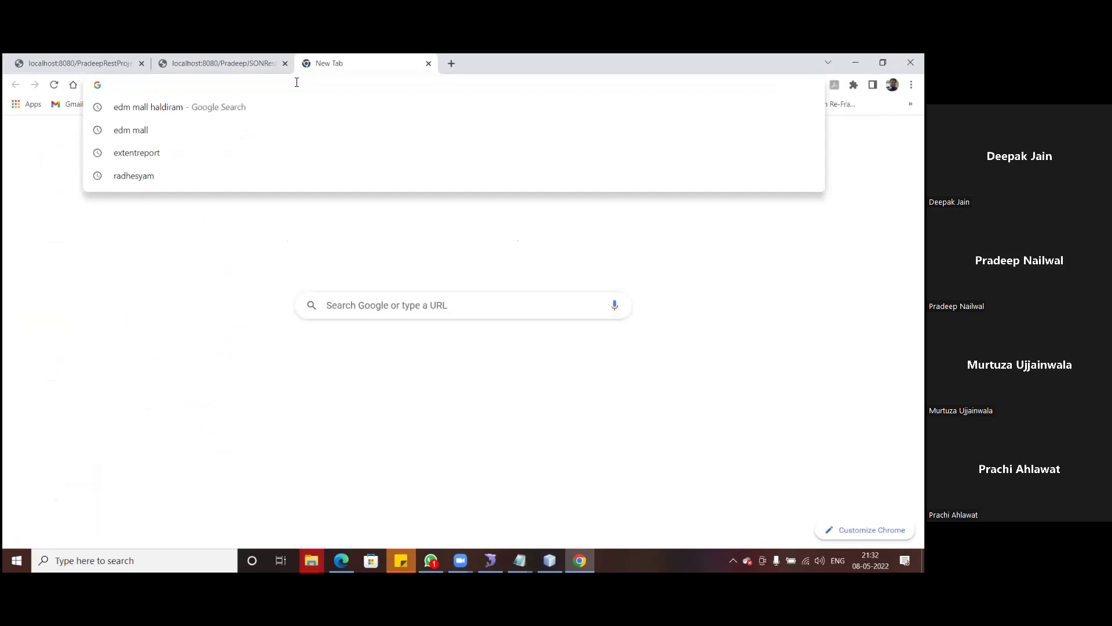
key("ctrl+v")
key("Return")
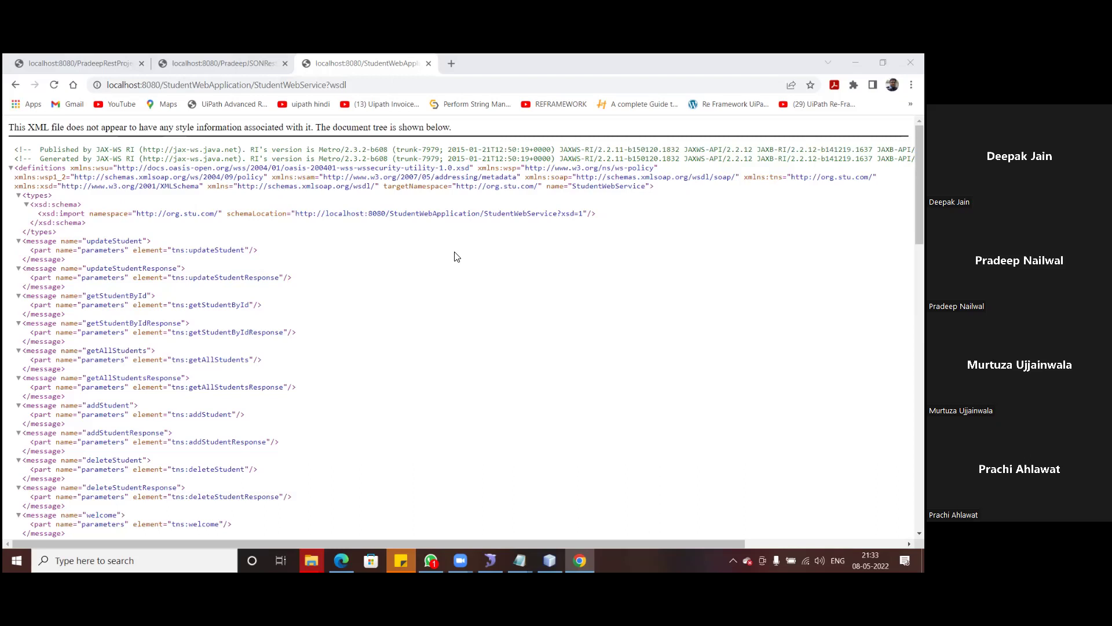
scroll(425, 286, "down", 3)
scroll(424, 288, "up", 3)
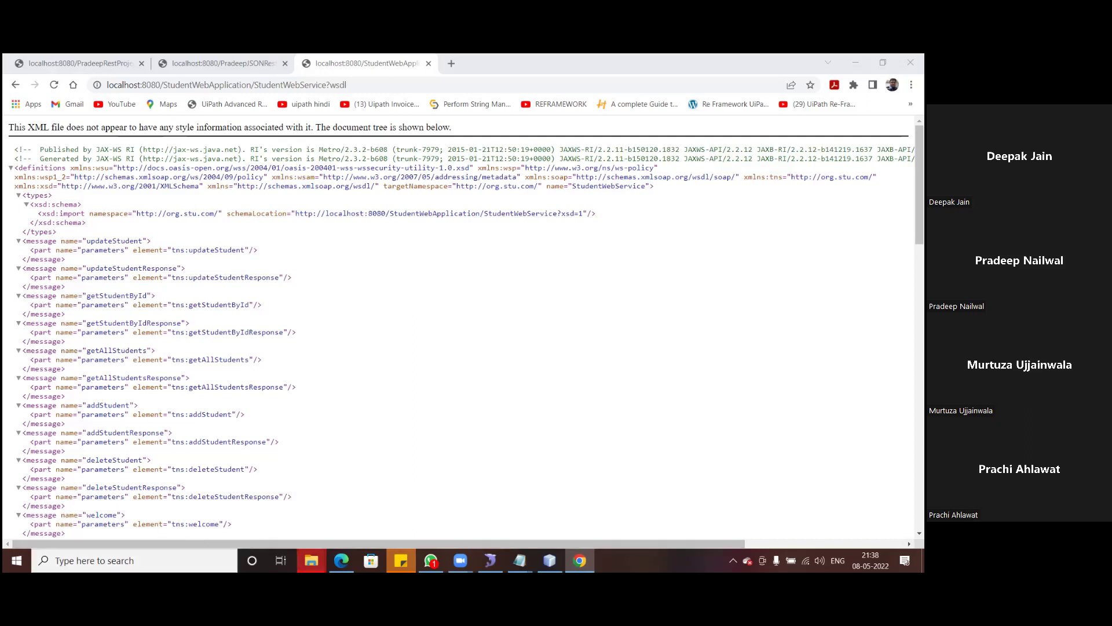
- Bring the API folder window in front of the StudentWebService WSDL page in Chrome
mouse_move(312, 556)
left_click(113, 491)
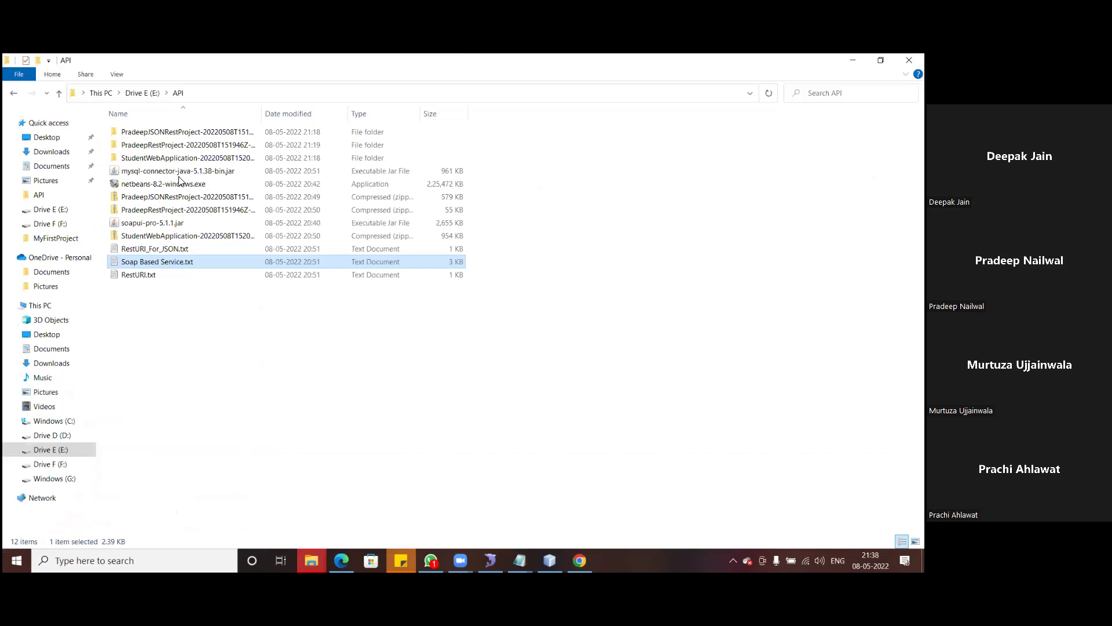
- Open the Downloads folder from Quick access to see today's downloads
left_click(51, 153)
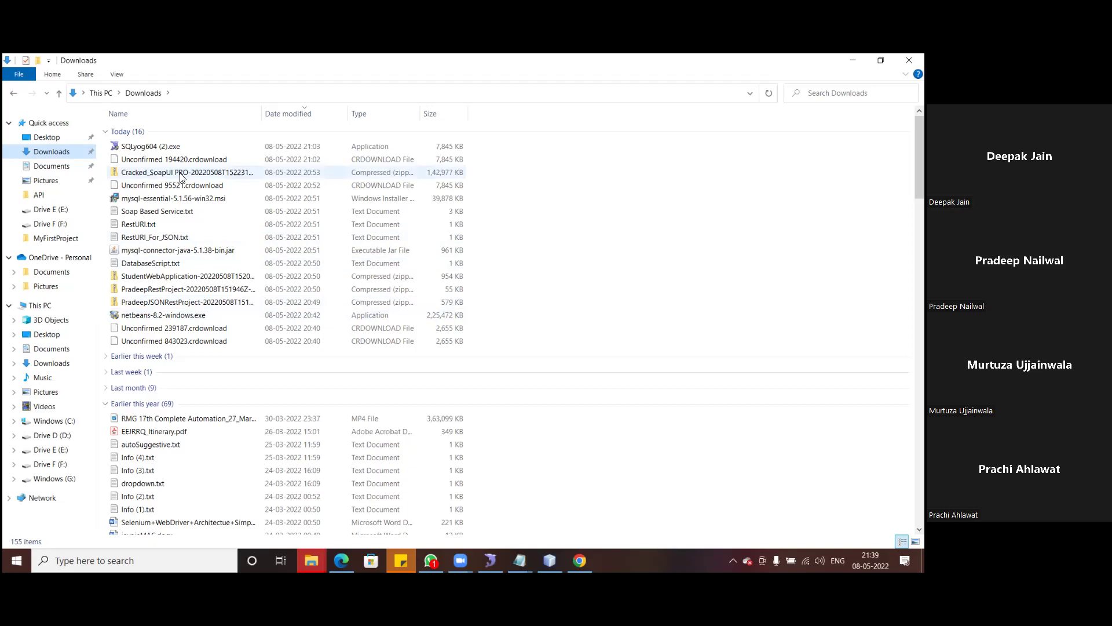
- Copy the SoapUI Pro zip from Downloads into the Drive E API folder
left_click(181, 175)
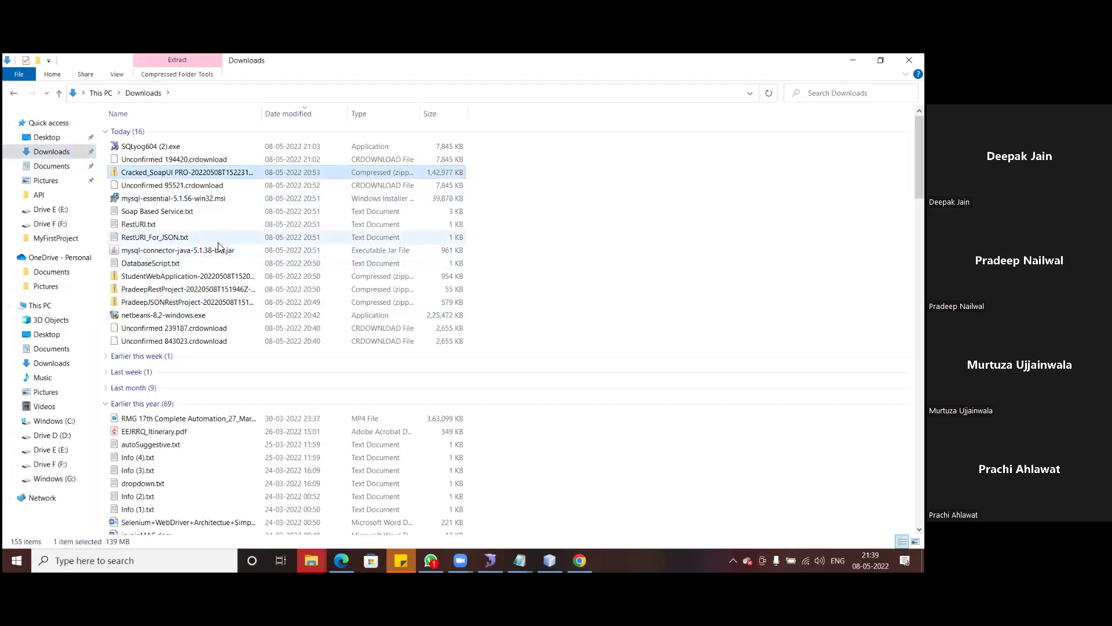
left_click(311, 560)
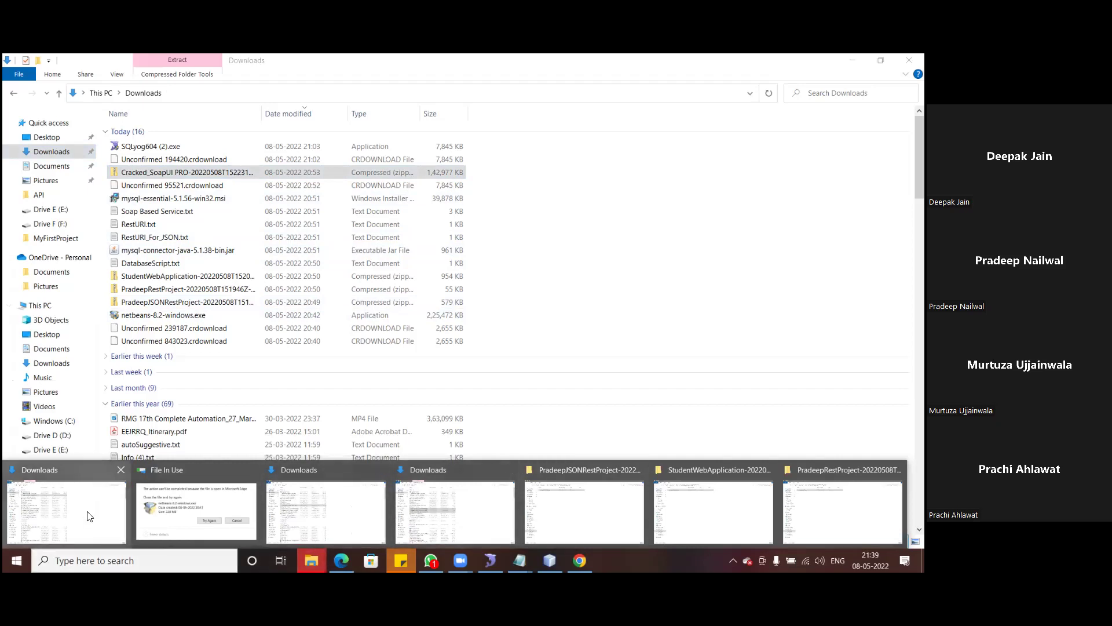
left_click(62, 527)
left_click(49, 451)
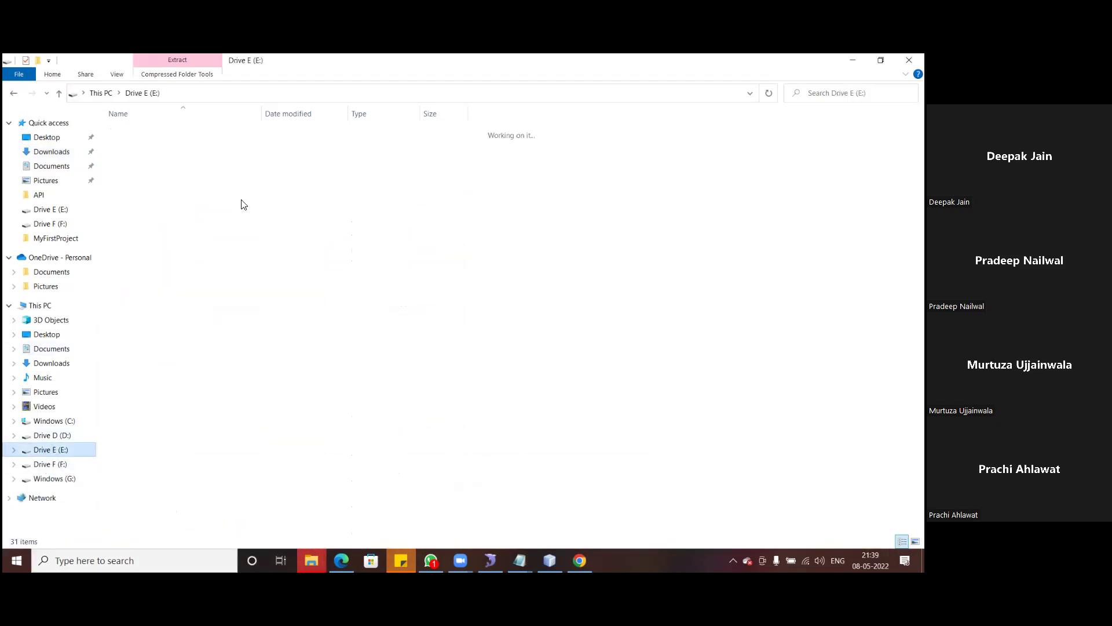
double_click(147, 160)
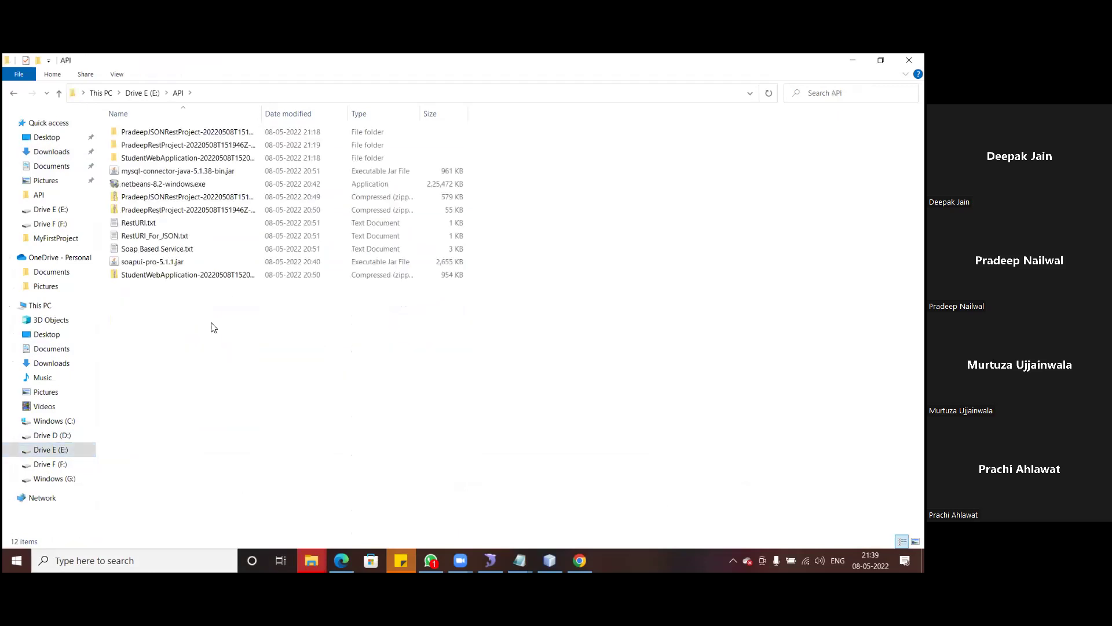
key("ctrl+v")
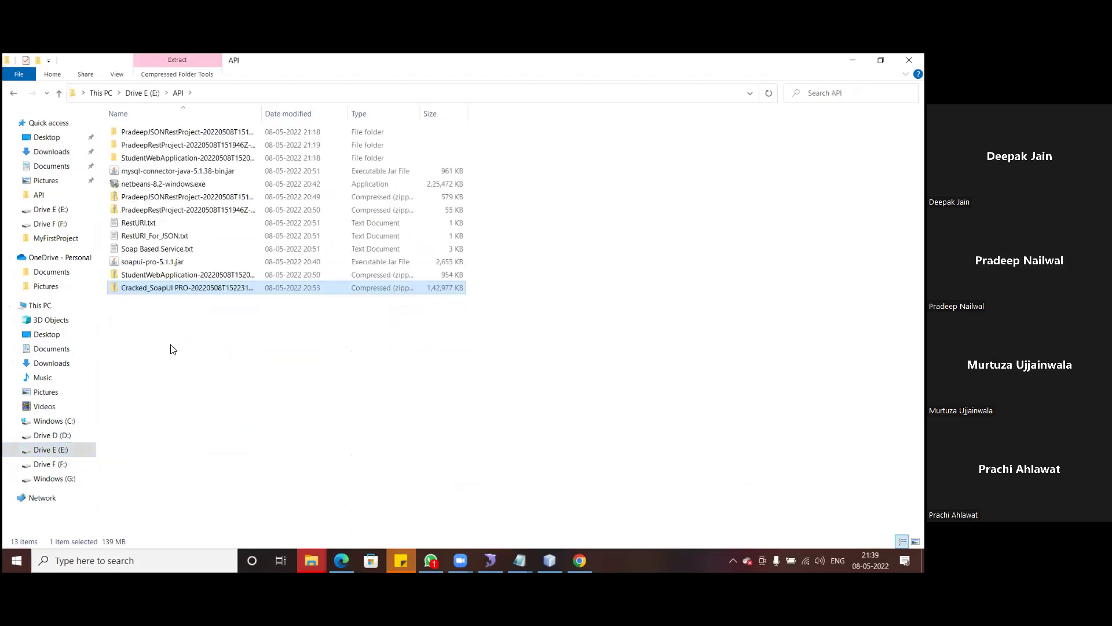
- Extract the SoapUI Pro zip in place and open the Cracked_SoapUI PRO folder
left_click(173, 342)
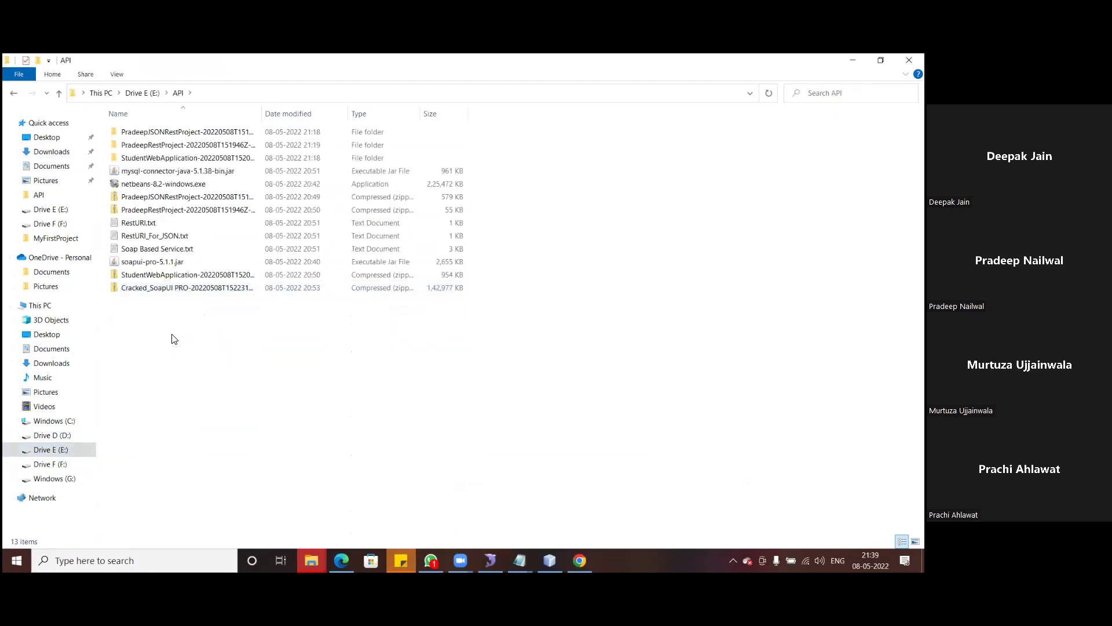
left_click(158, 289)
right_click(156, 285)
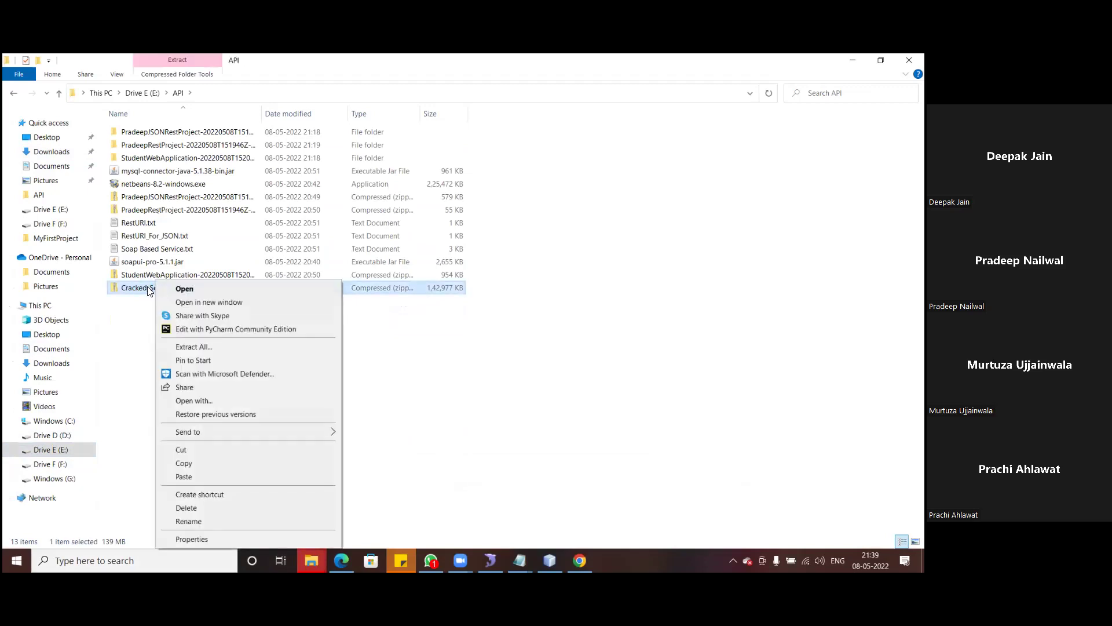
left_click(204, 347)
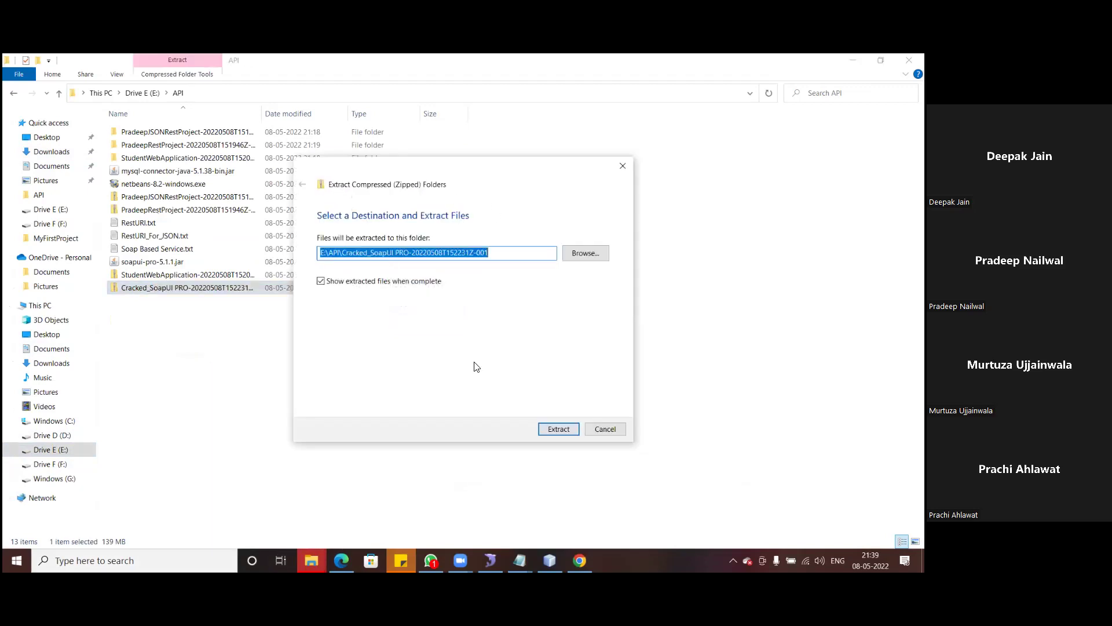
left_click(560, 429)
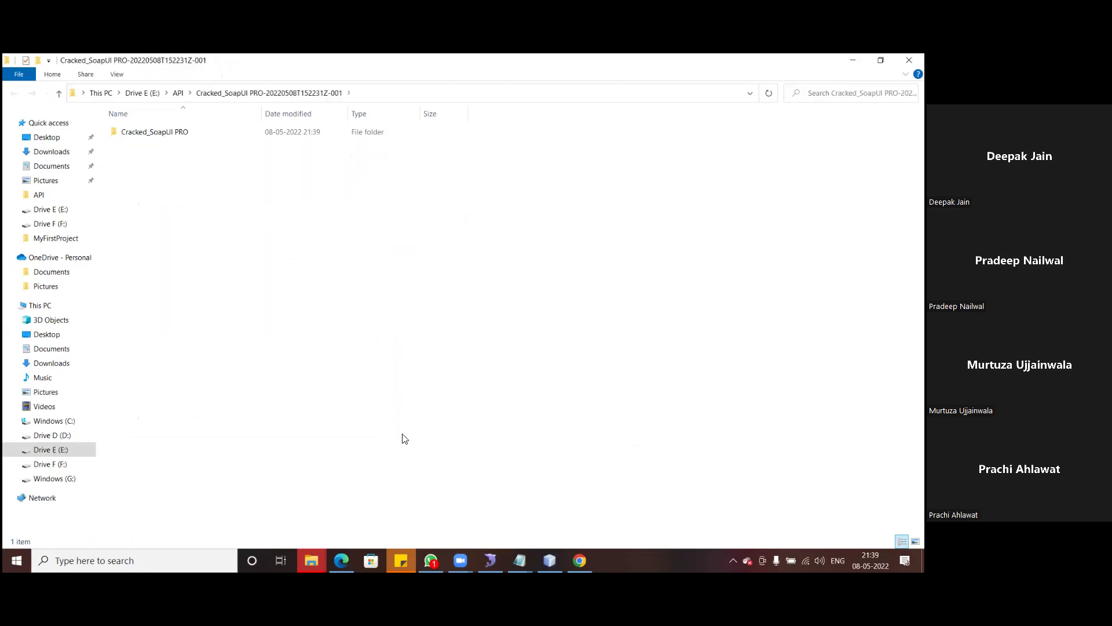
left_click(171, 133)
double_click(149, 136)
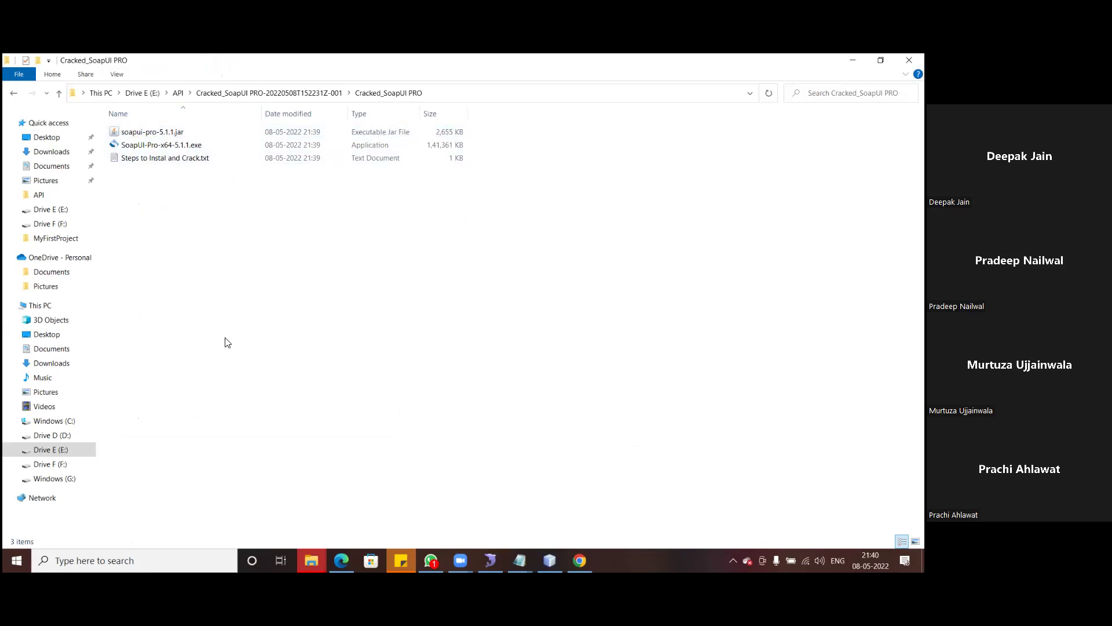
- Run SoapUI-Pro-x64-5.1.1.exe, accept the SoapUI licence, keep the default location, and include JDBC drivers
double_click(187, 149)
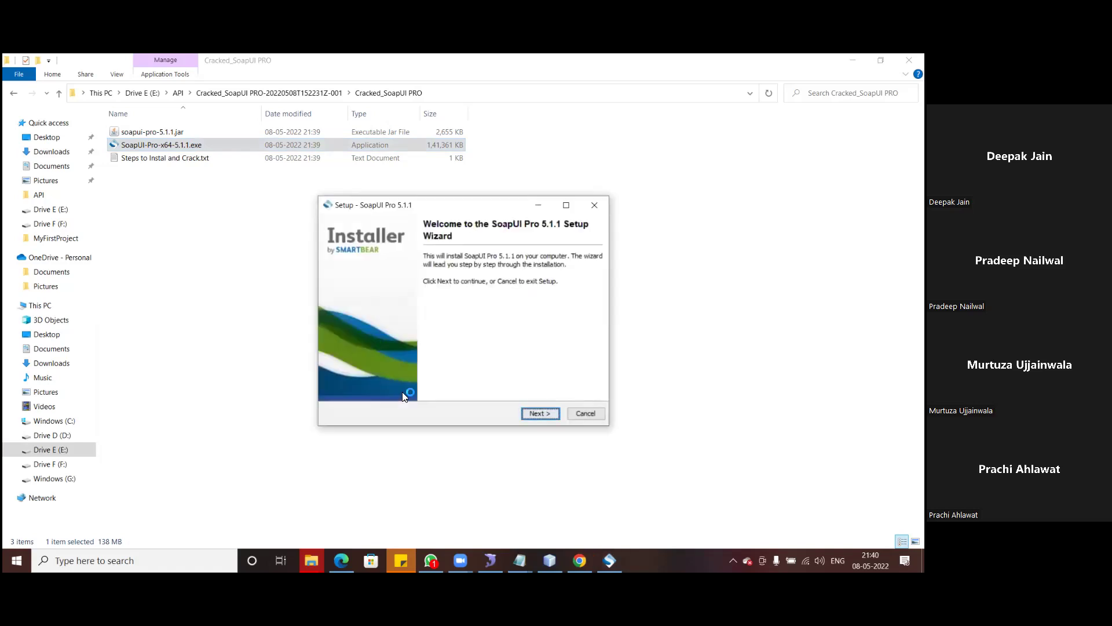
left_click(544, 412)
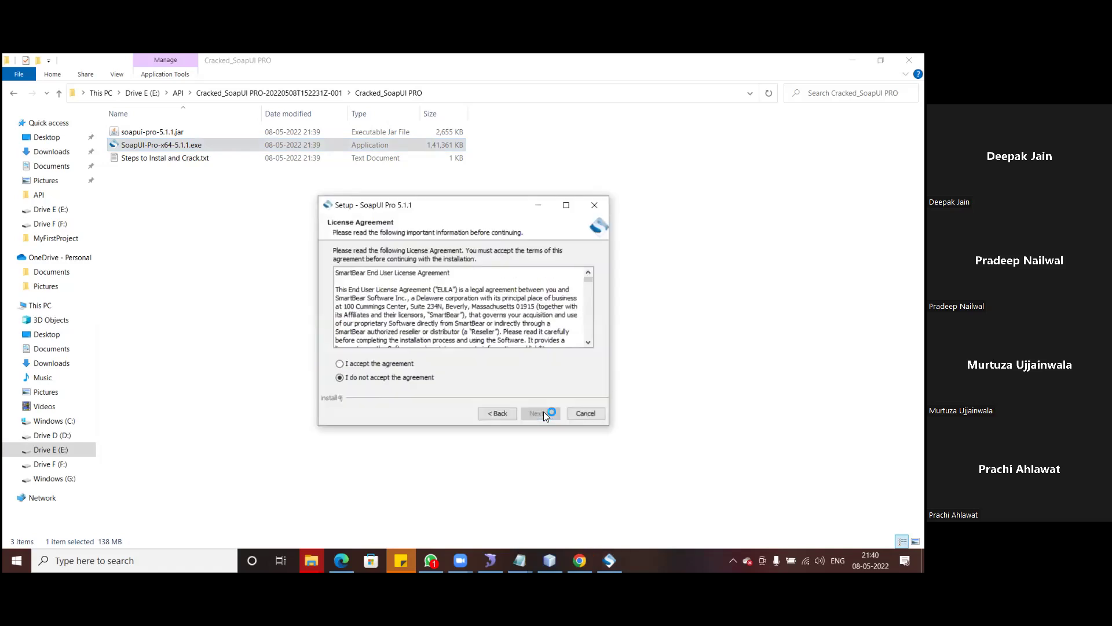
left_click(379, 365)
left_click(533, 415)
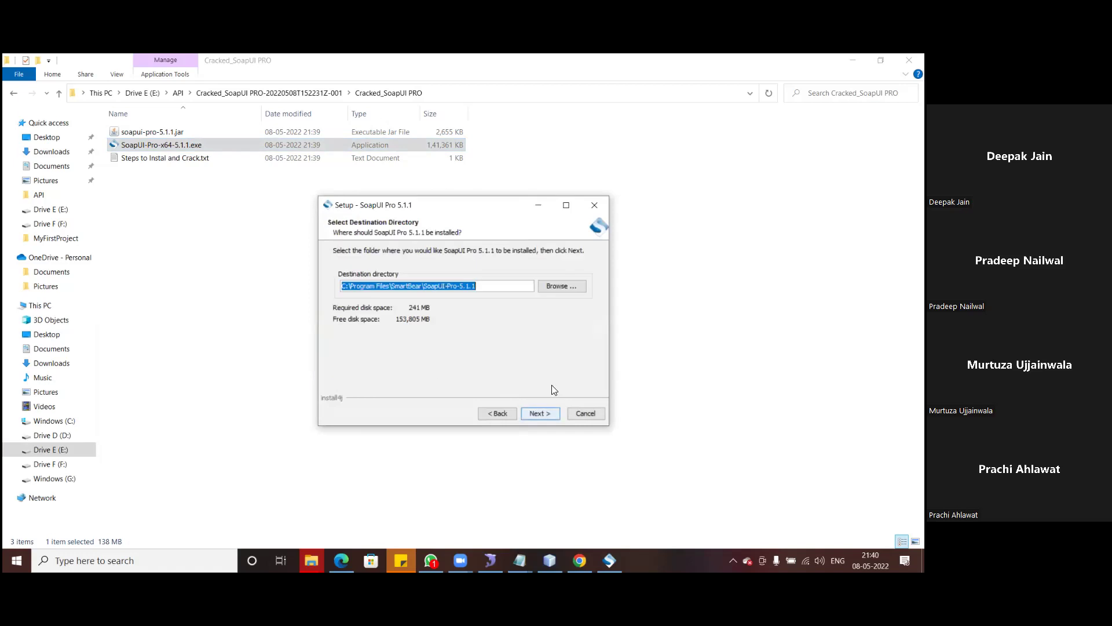
left_click(540, 413)
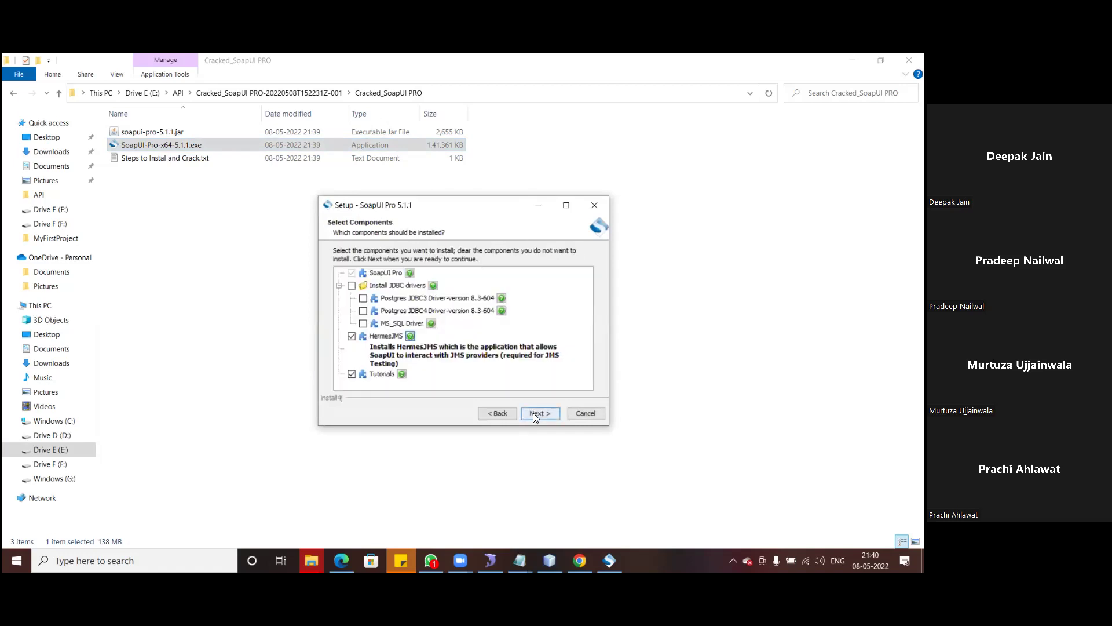
left_click(352, 285)
left_click(539, 413)
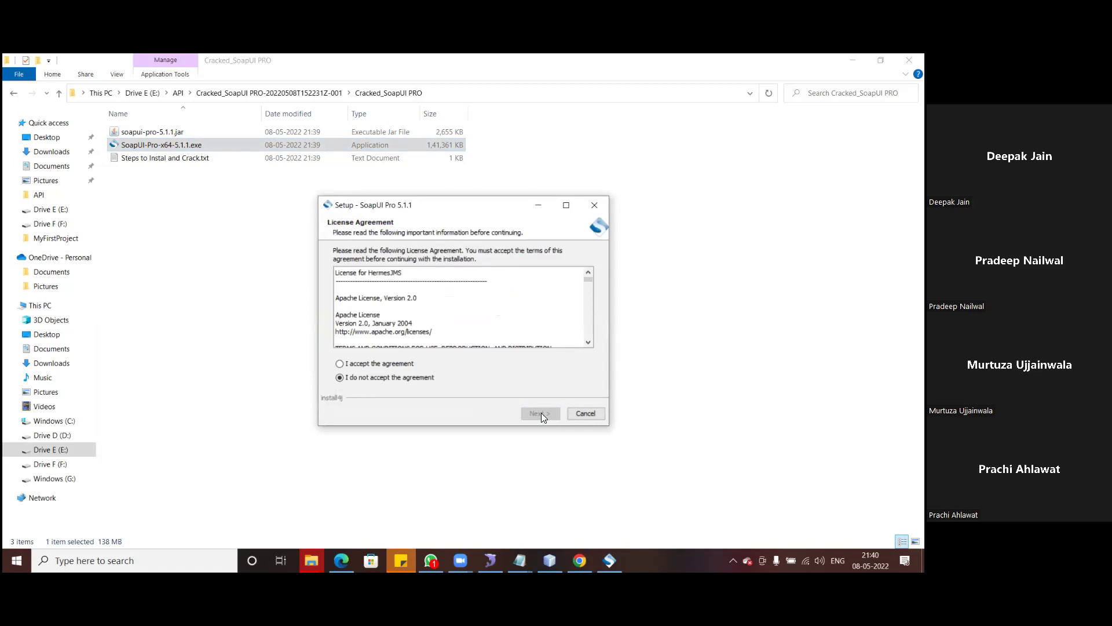
- Accept the HermesJMS licence, keep default tutorials, Start Menu and desktop shortcut, and install
left_click(377, 360)
scroll(580, 319, "down", 15)
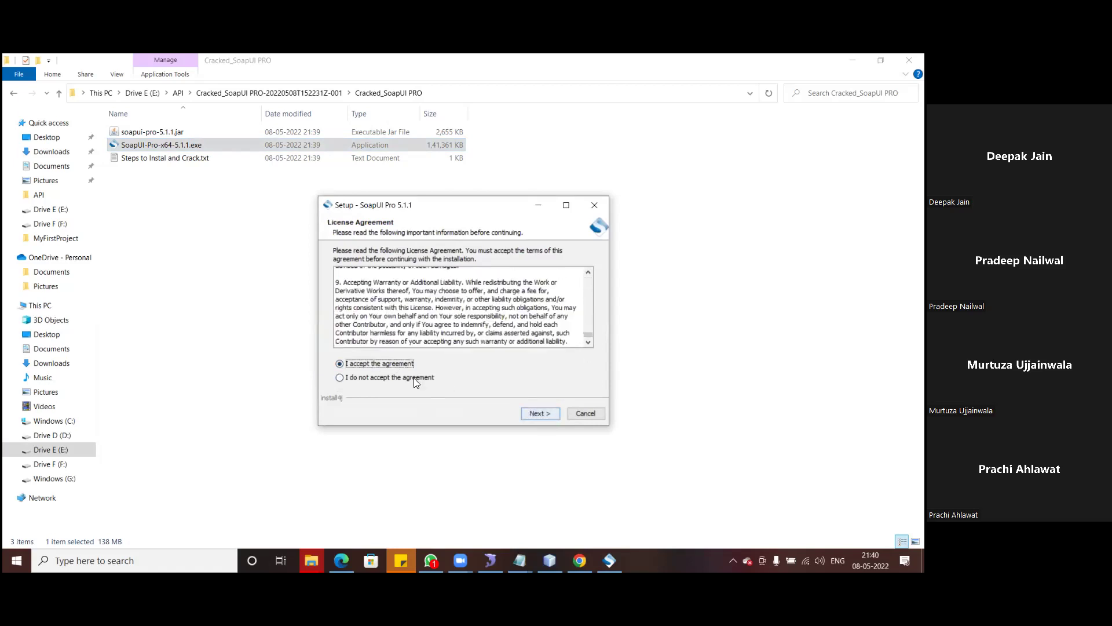
left_click(537, 413)
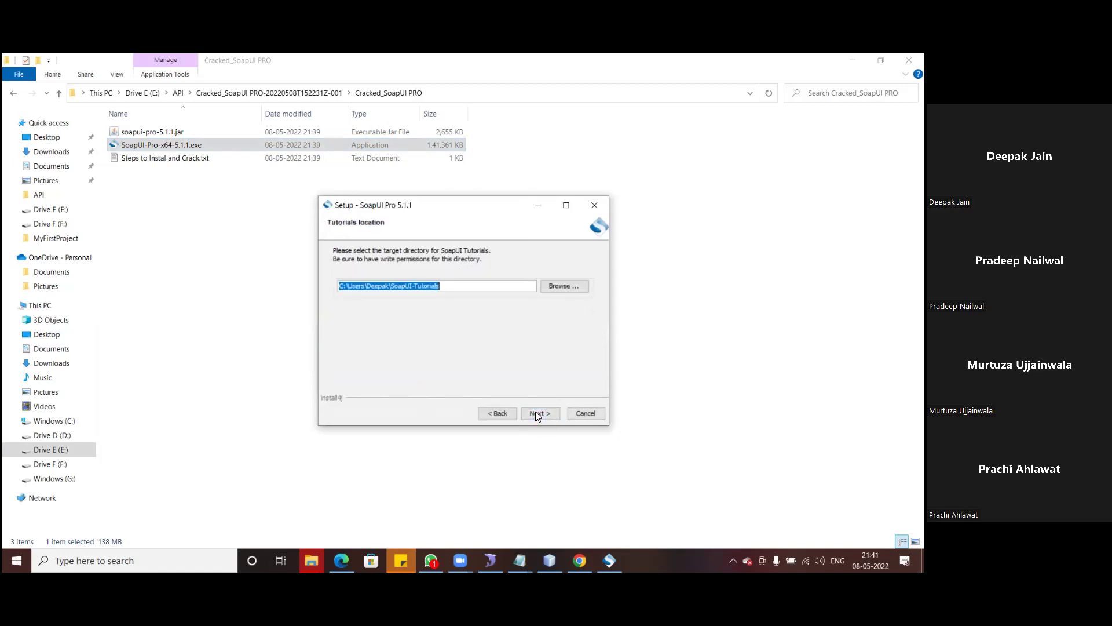
left_click(536, 414)
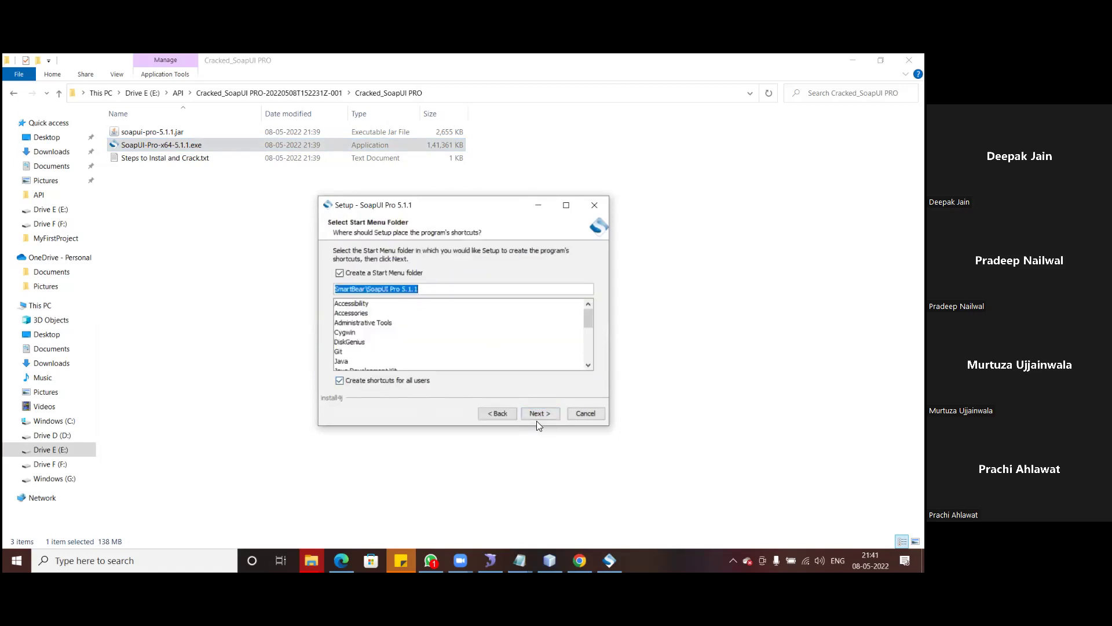
scroll(587, 339, "down", 5)
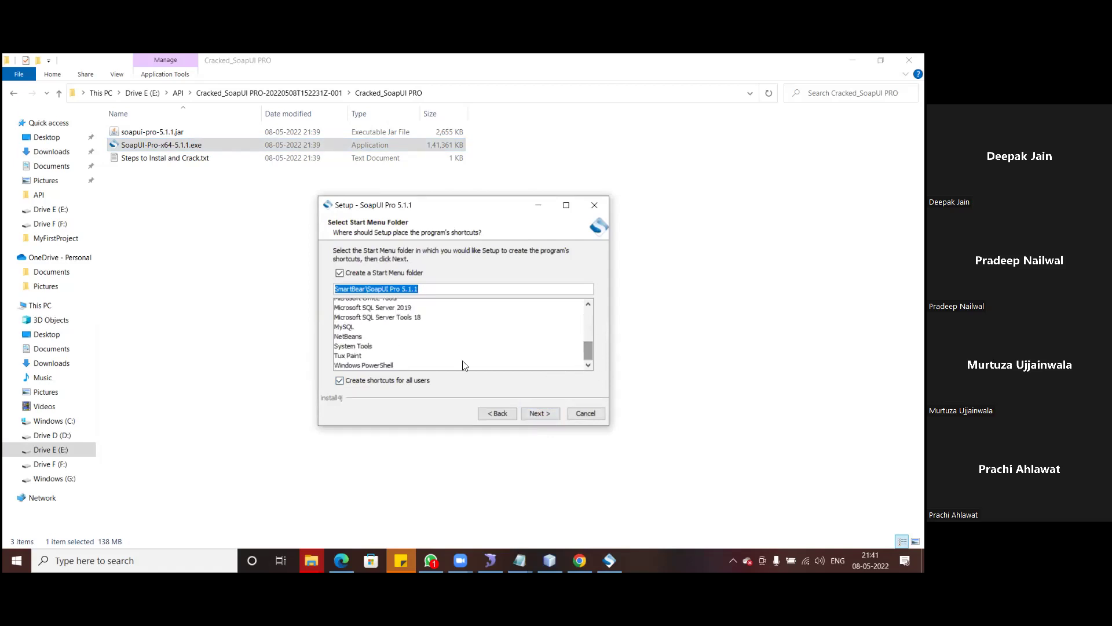
left_click(543, 412)
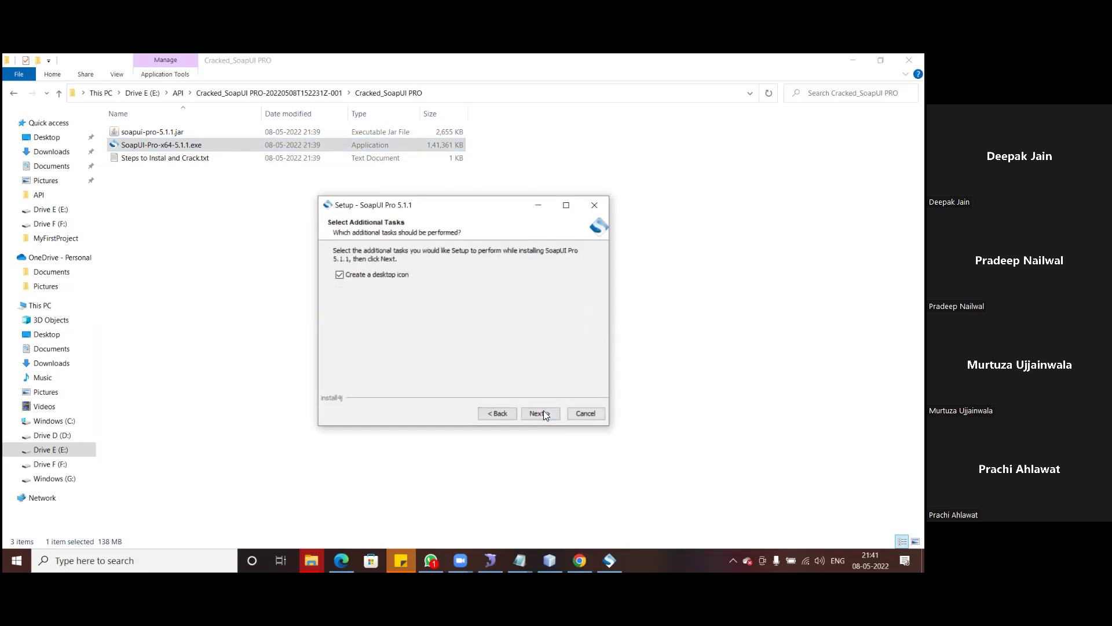
left_click(539, 415)
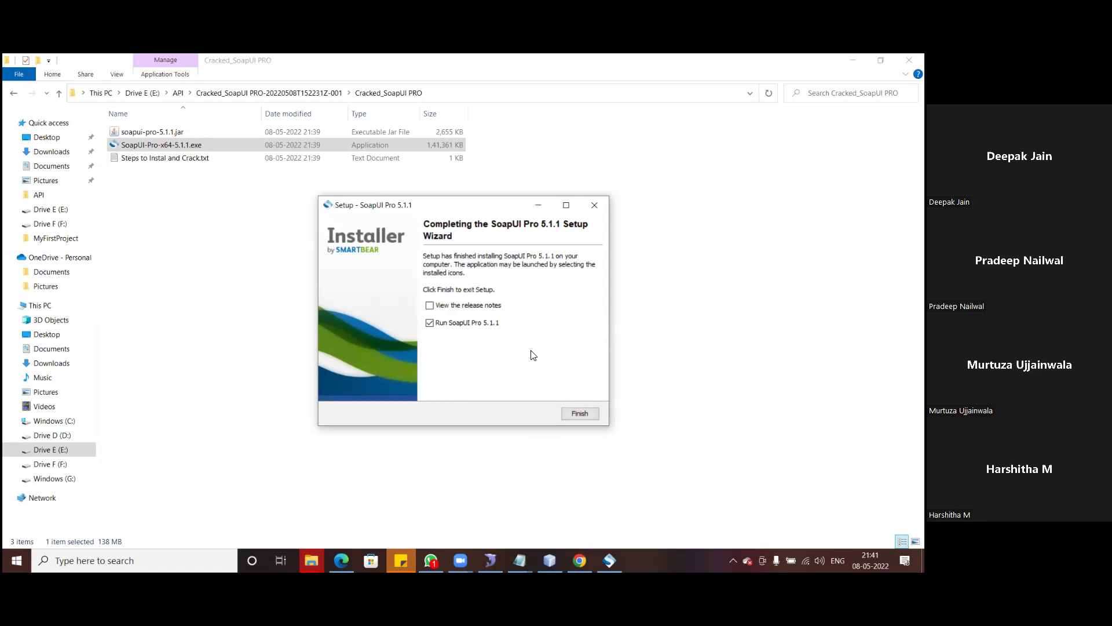
- Close the finished setup without launching SoapUI Pro, then copy soapui-pro-5.1.1.jar
left_click(431, 323)
left_click(581, 417)
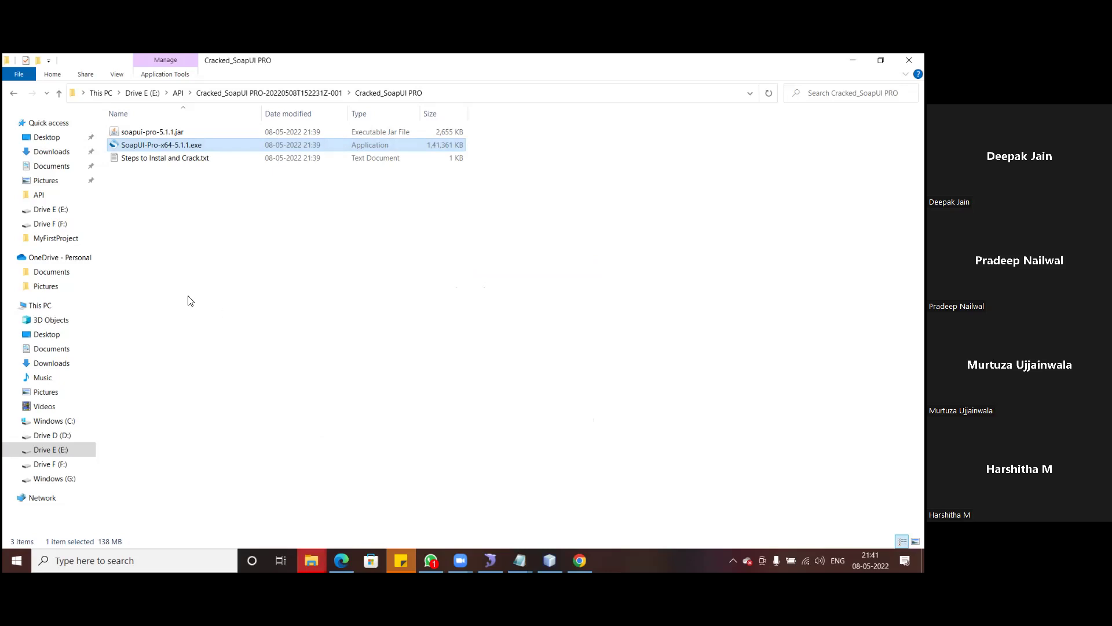
left_click(149, 132)
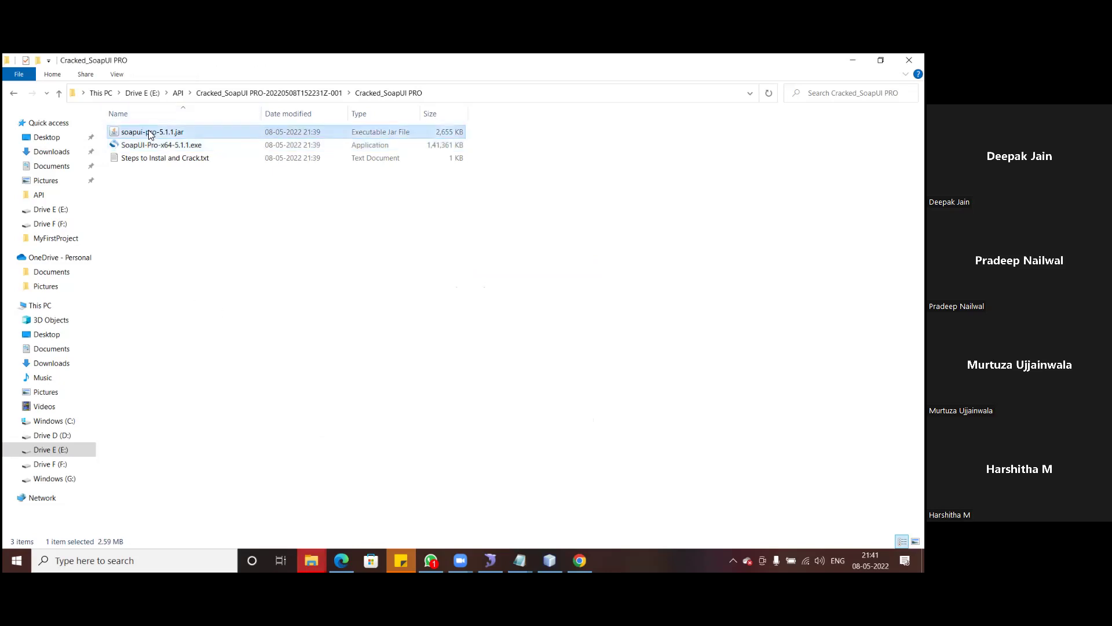
right_click(149, 131)
left_click(180, 284)
- Paste the jar into C:\Program Files\SmartBear\SoapUI-Pro-5.1.1\bin, replacing the existing file with admin permission
left_click(56, 422)
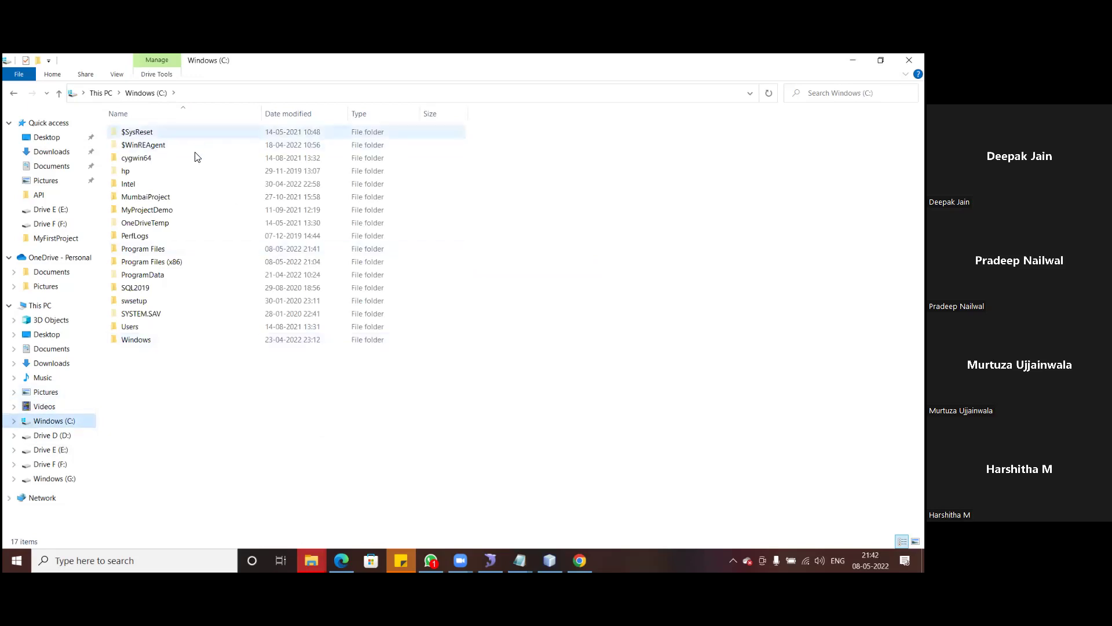
double_click(169, 249)
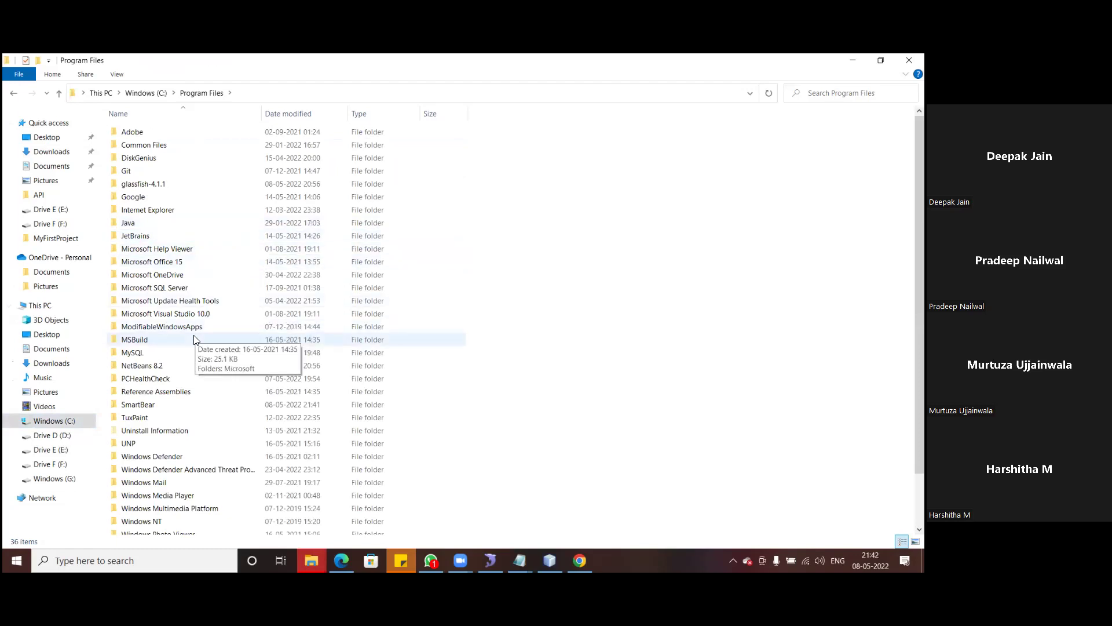
scroll(202, 319, "down", 2)
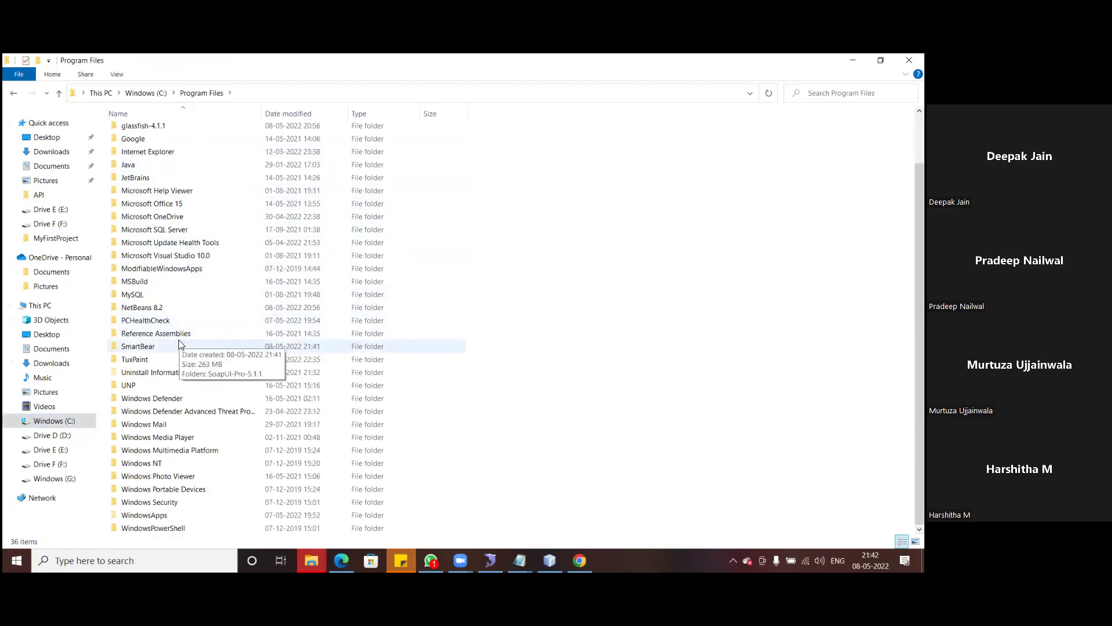
double_click(139, 347)
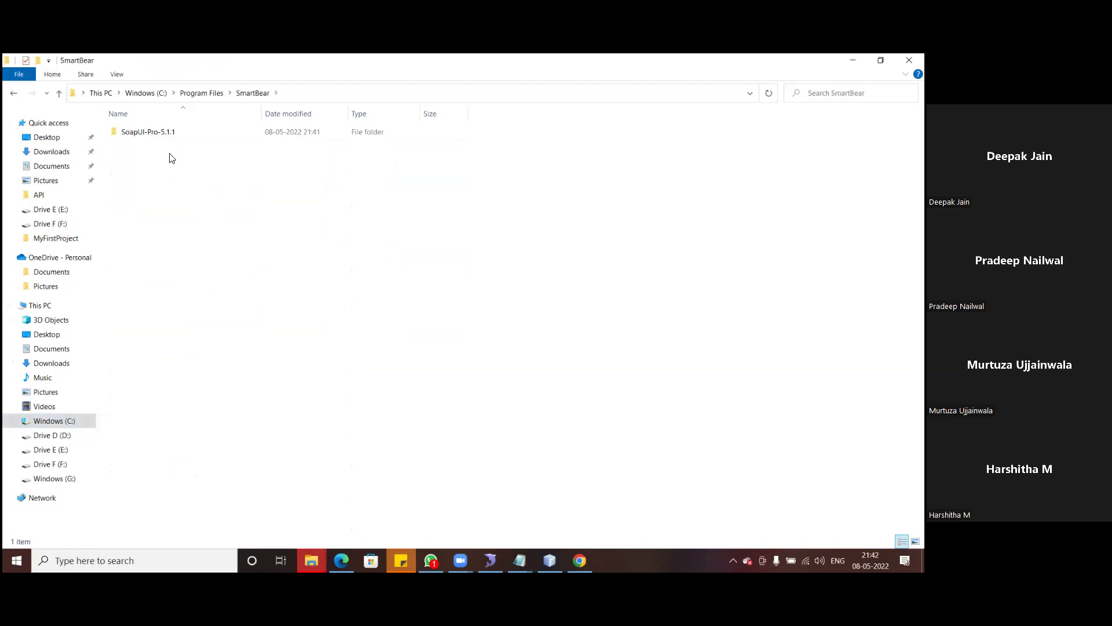
double_click(158, 133)
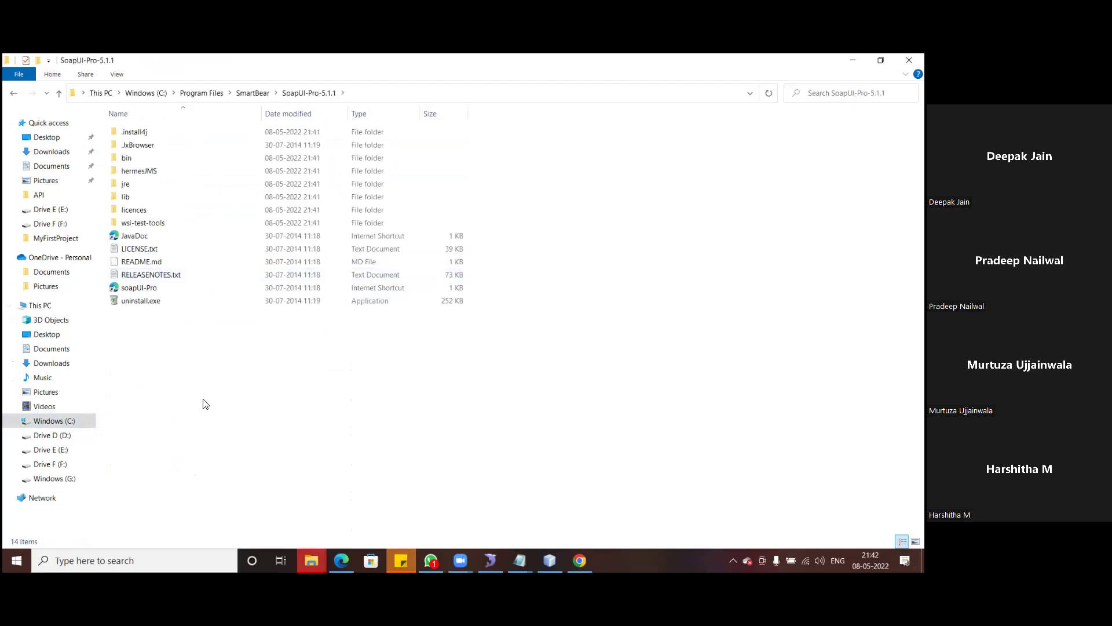
double_click(128, 160)
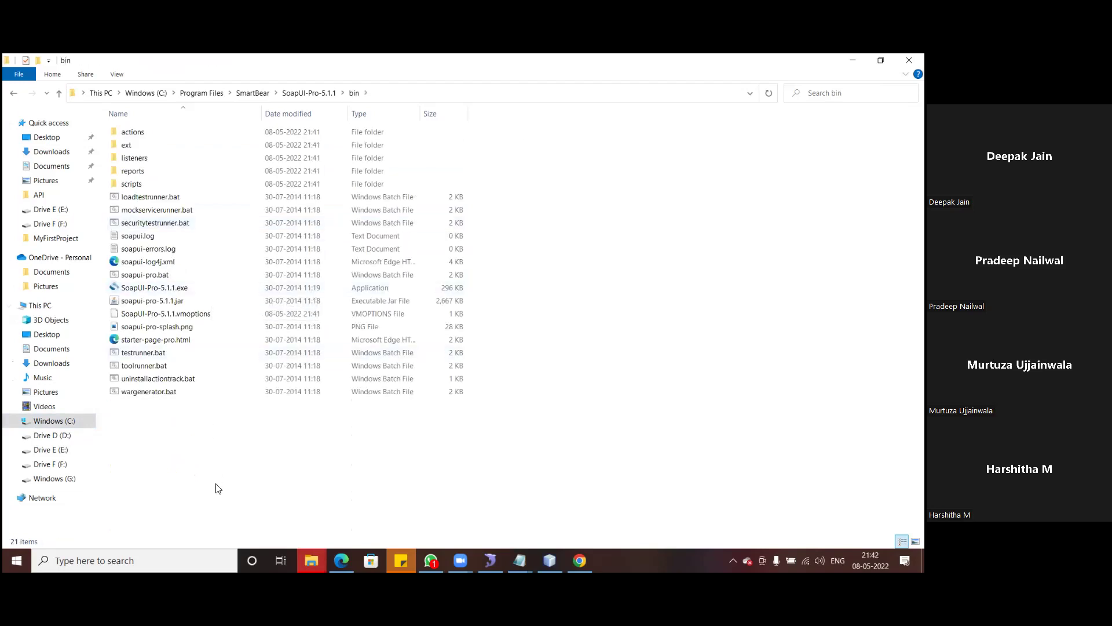
key("ctrl+v")
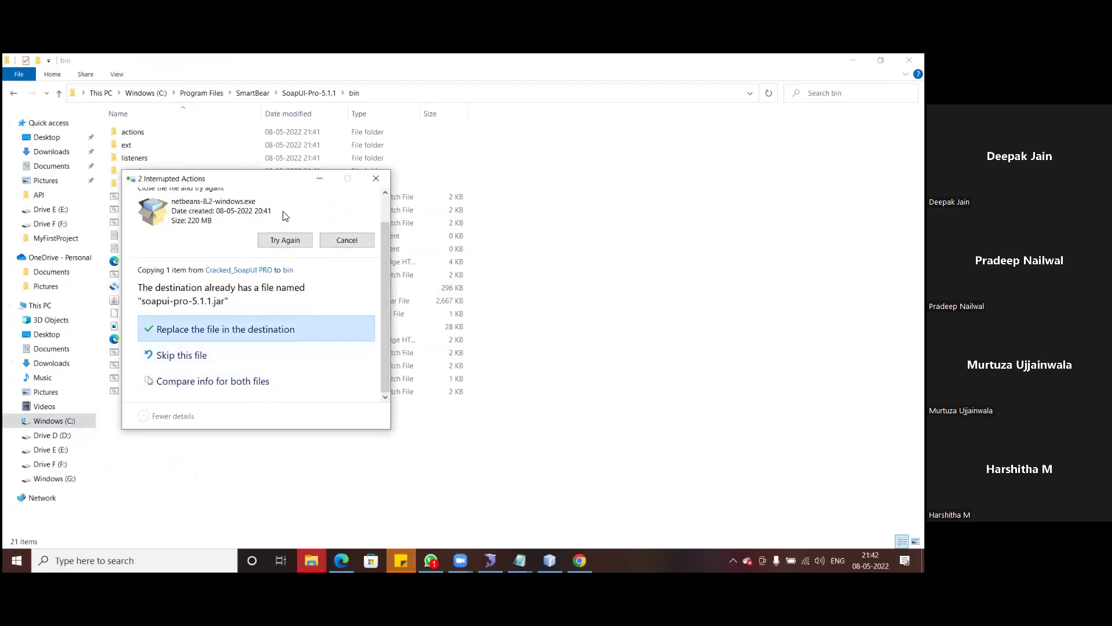
left_click(222, 330)
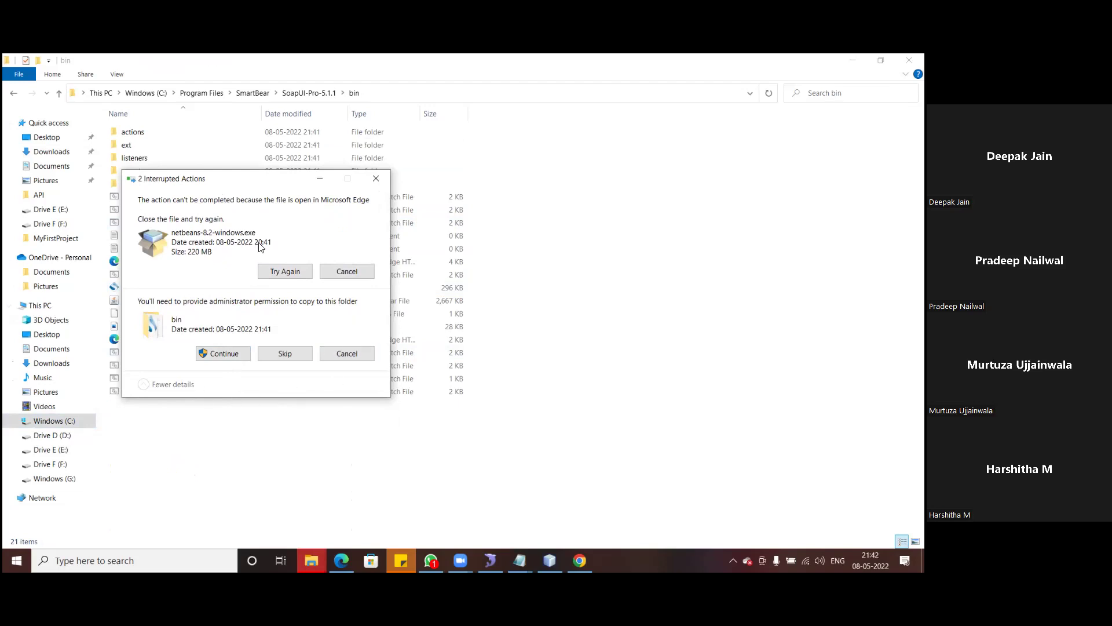
left_click(236, 356)
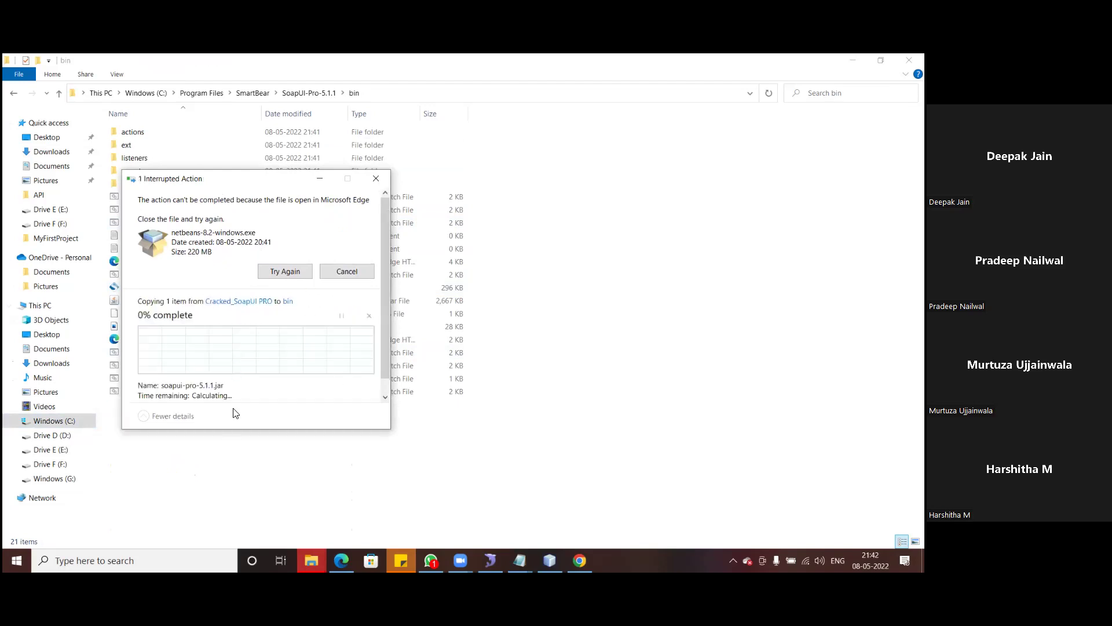
left_click(228, 447)
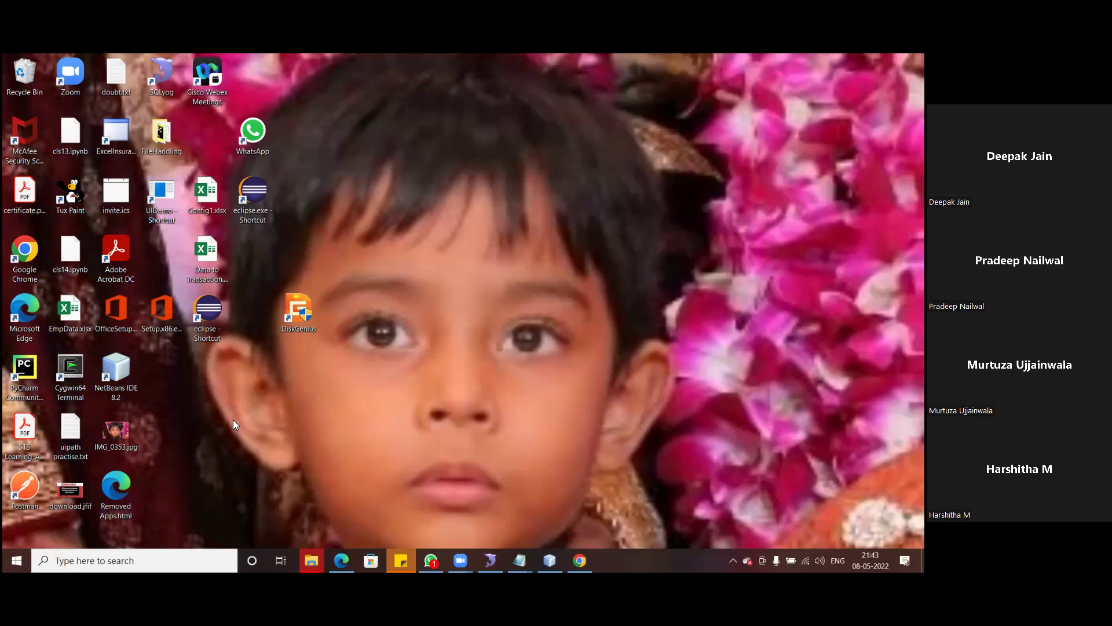
left_click(122, 560)
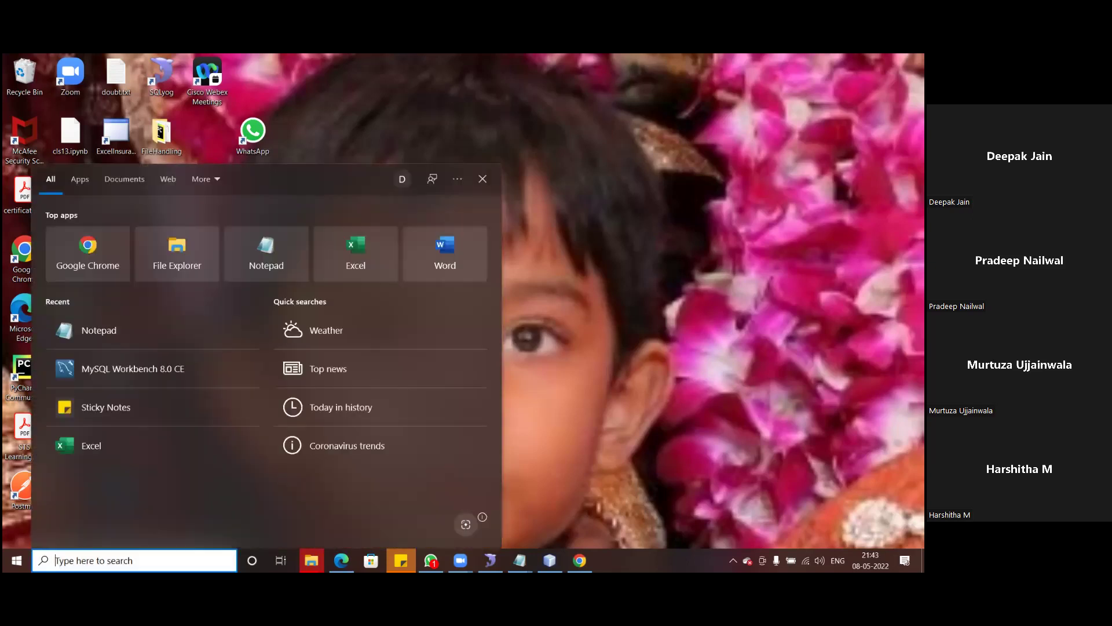
type("soap")
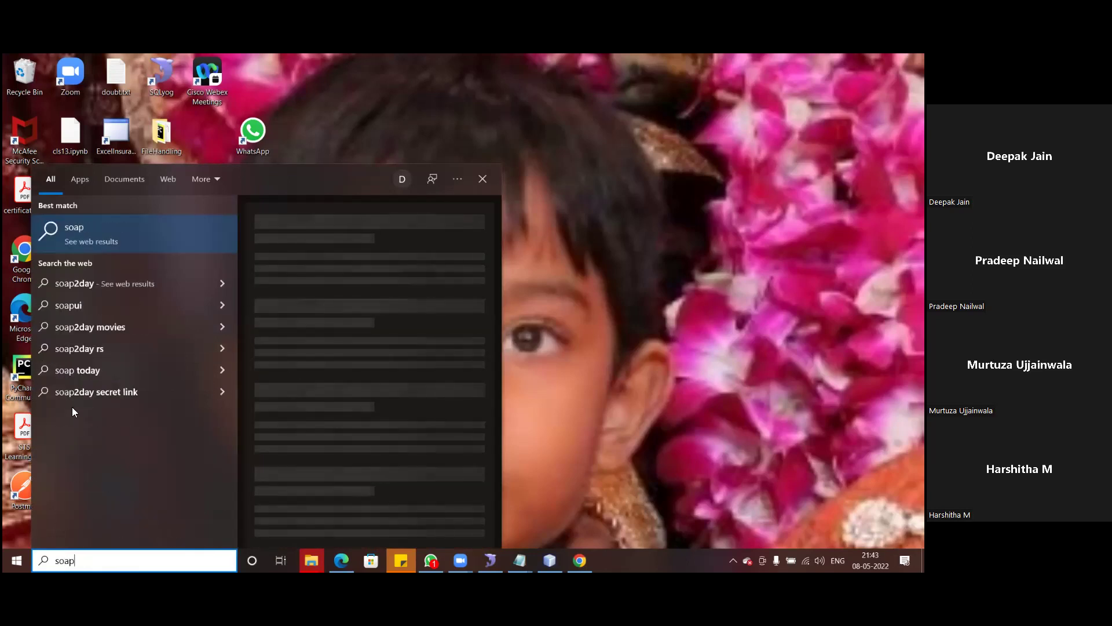
key("BackSpace")
key("BackSpace")
key("BackSpace")
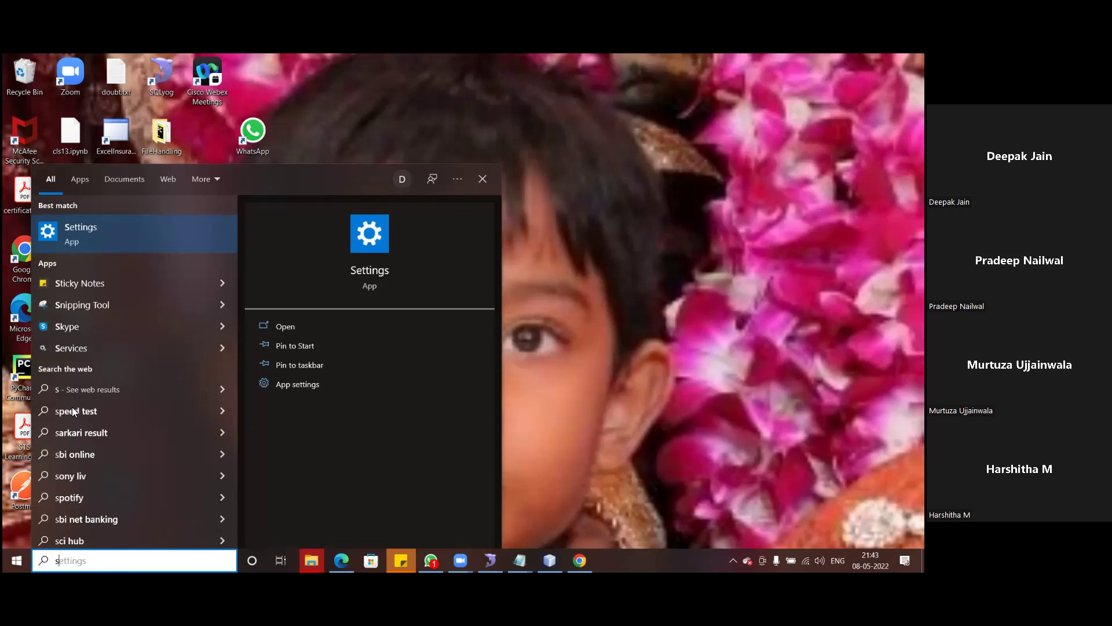
key("BackSpace")
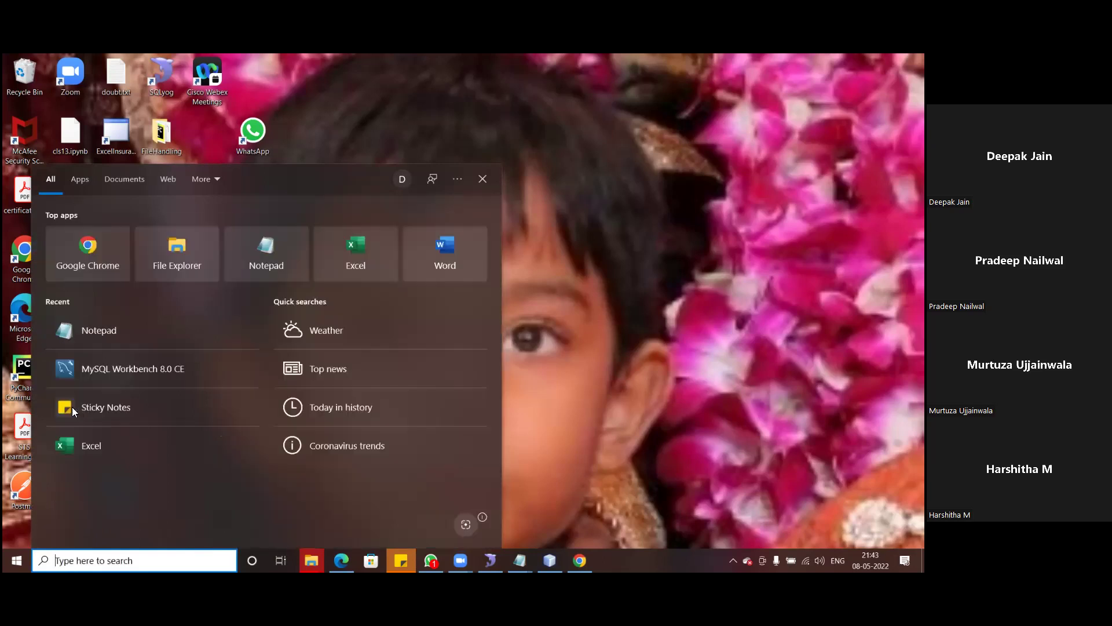
type("s")
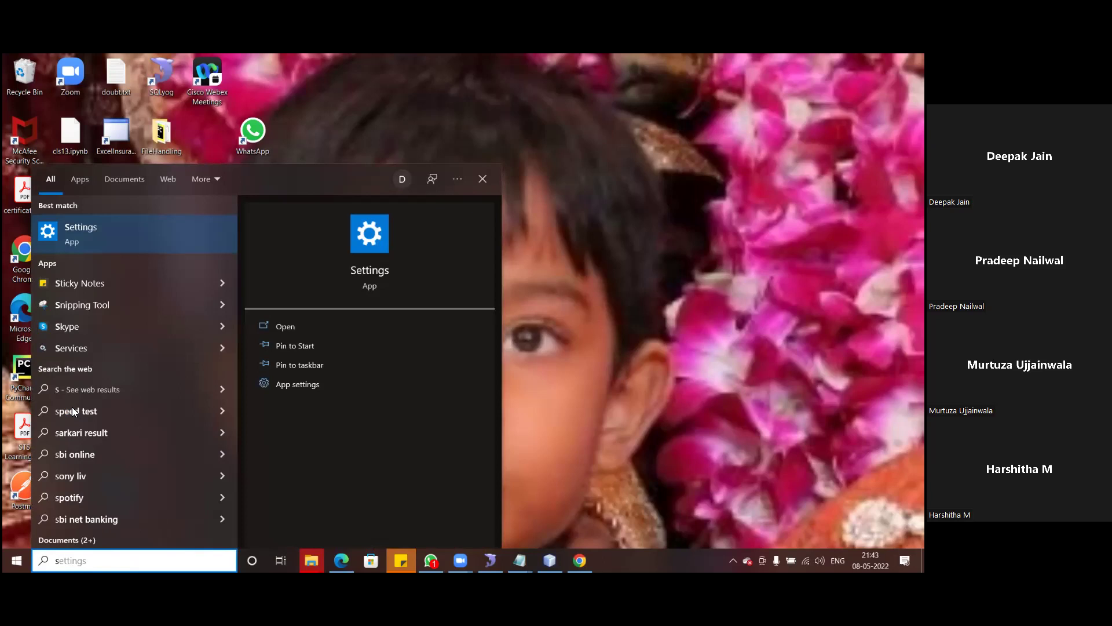
type("o")
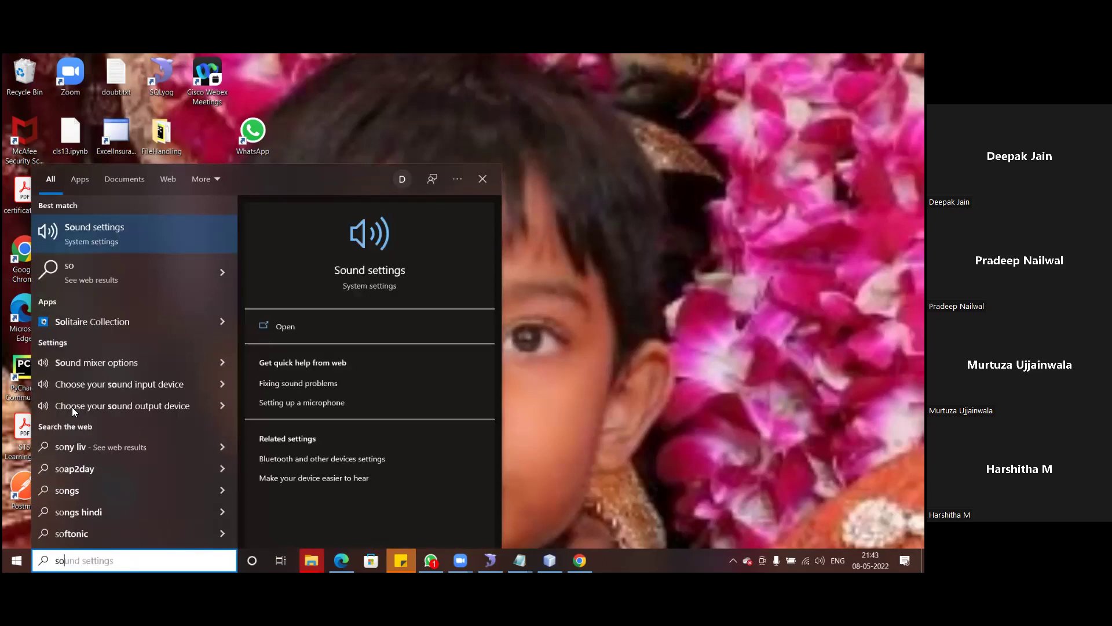
type("ap")
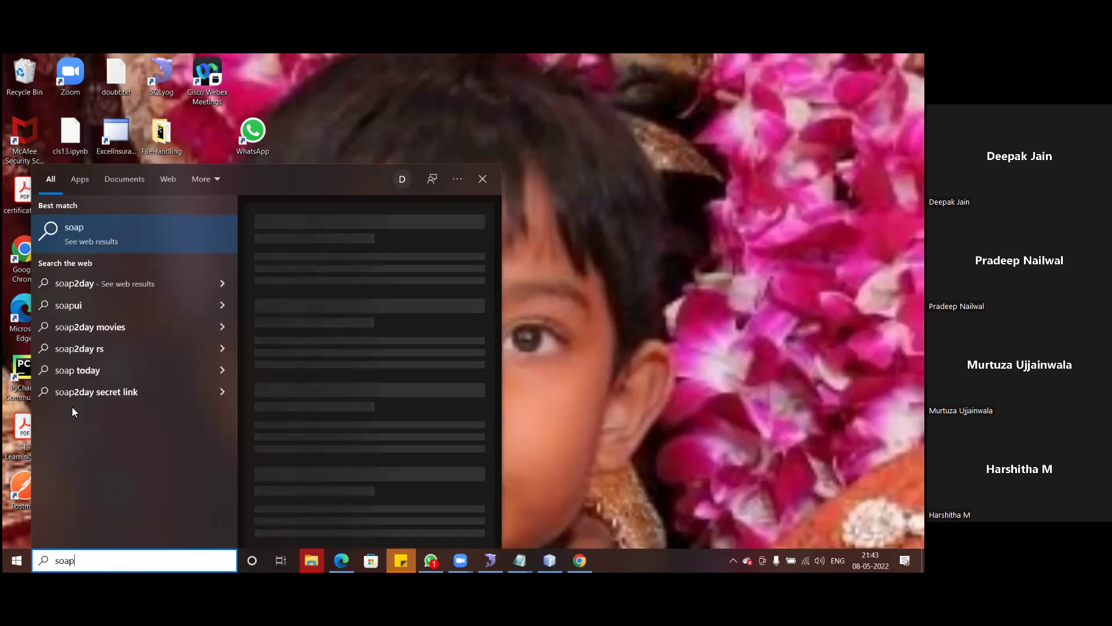
key("BackSpace")
key("BackSpace")
key("BackSpace")
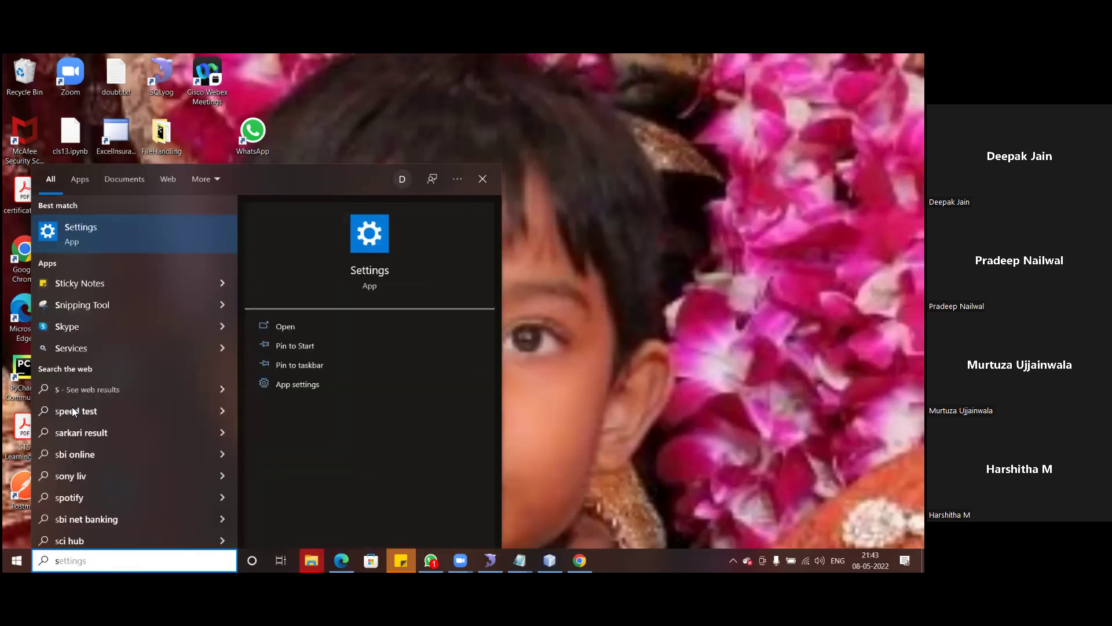
key("BackSpace")
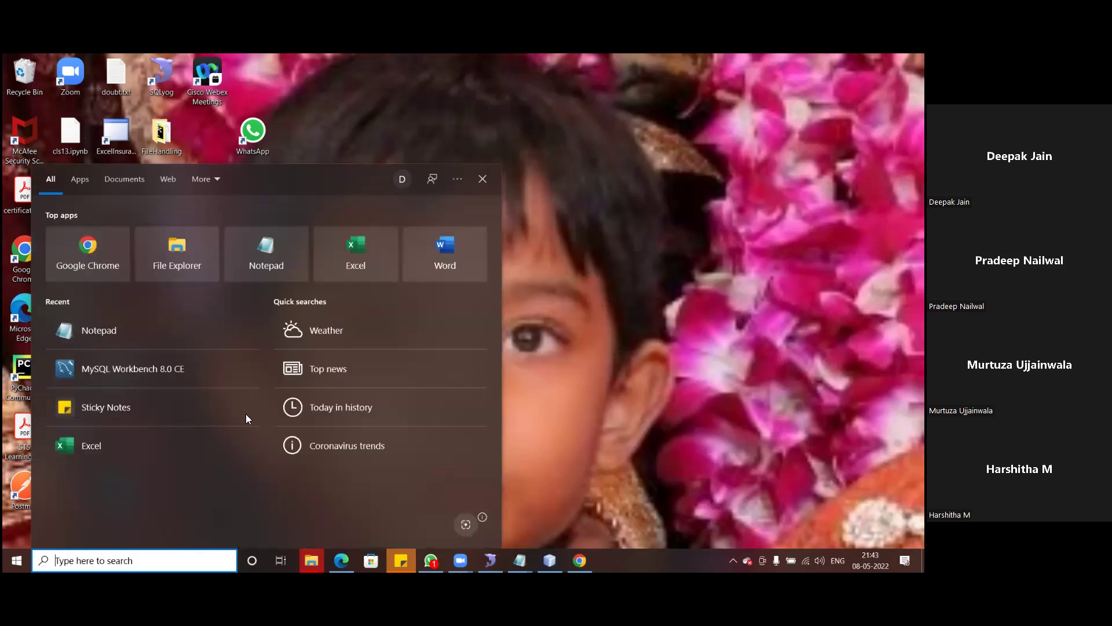
left_click(630, 393)
mouse_move(311, 560)
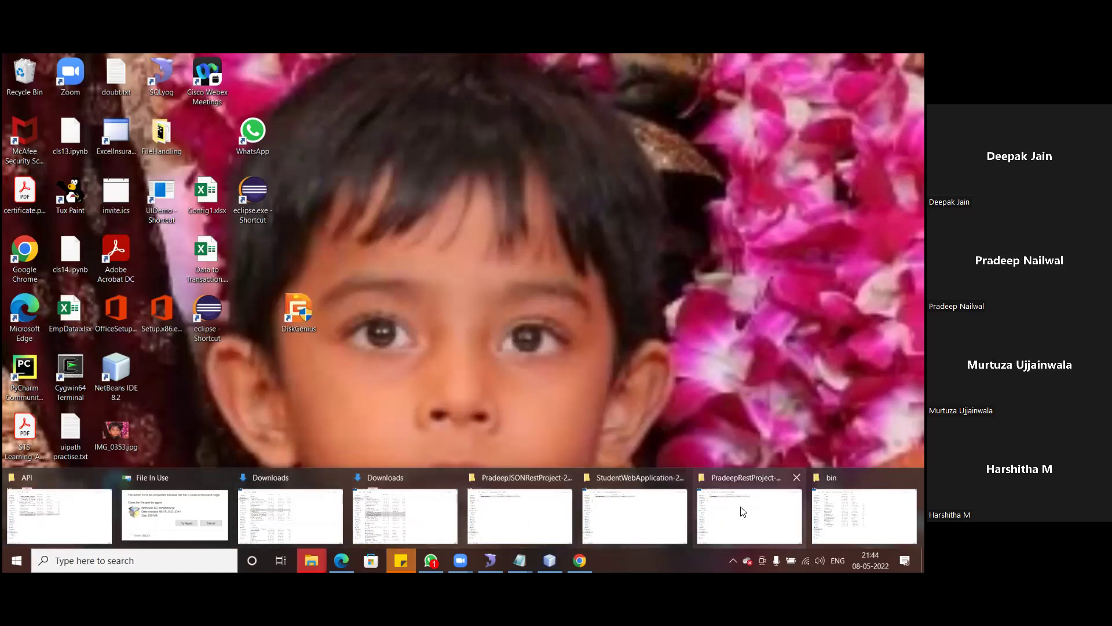
- Return to the bin folder window and go up to the SoapUI-Pro-5.1.1 install folder
left_click(863, 516)
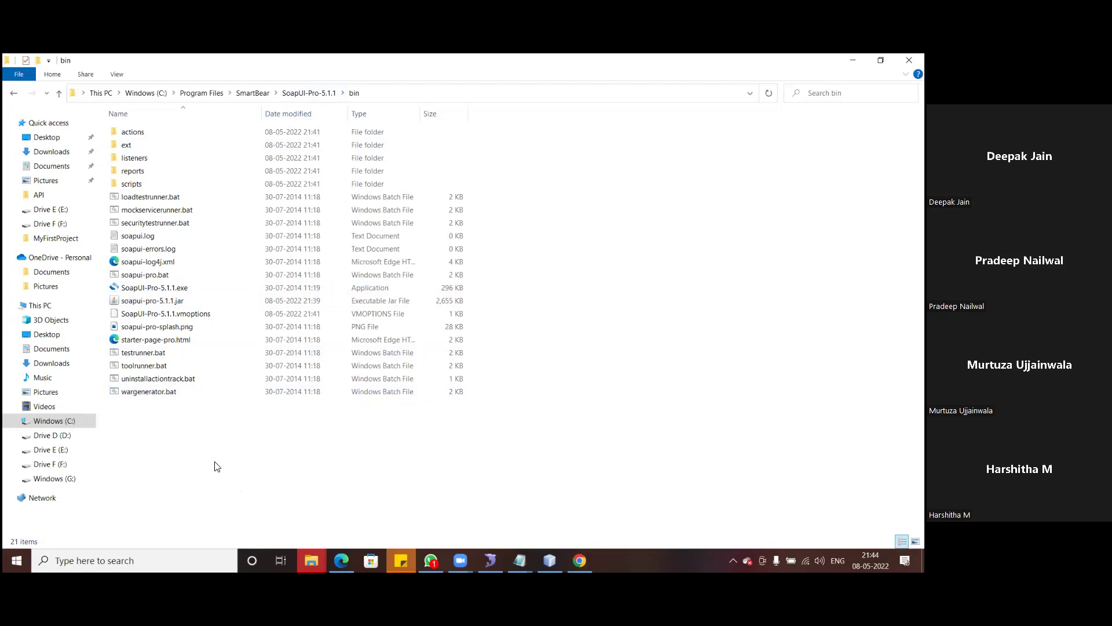
left_click(307, 94)
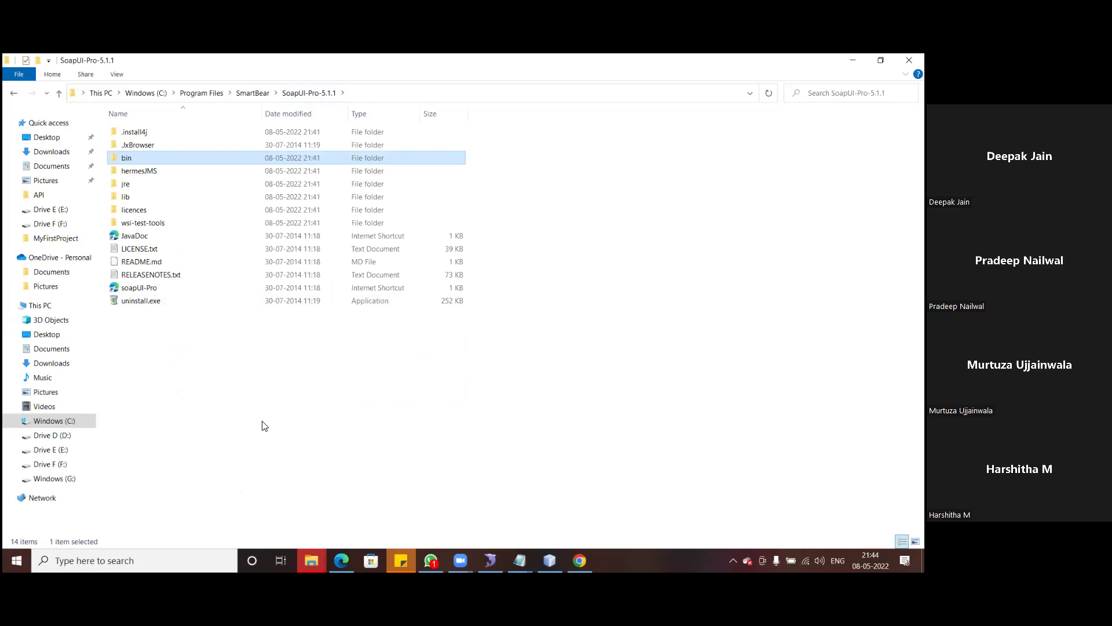
double_click(158, 291)
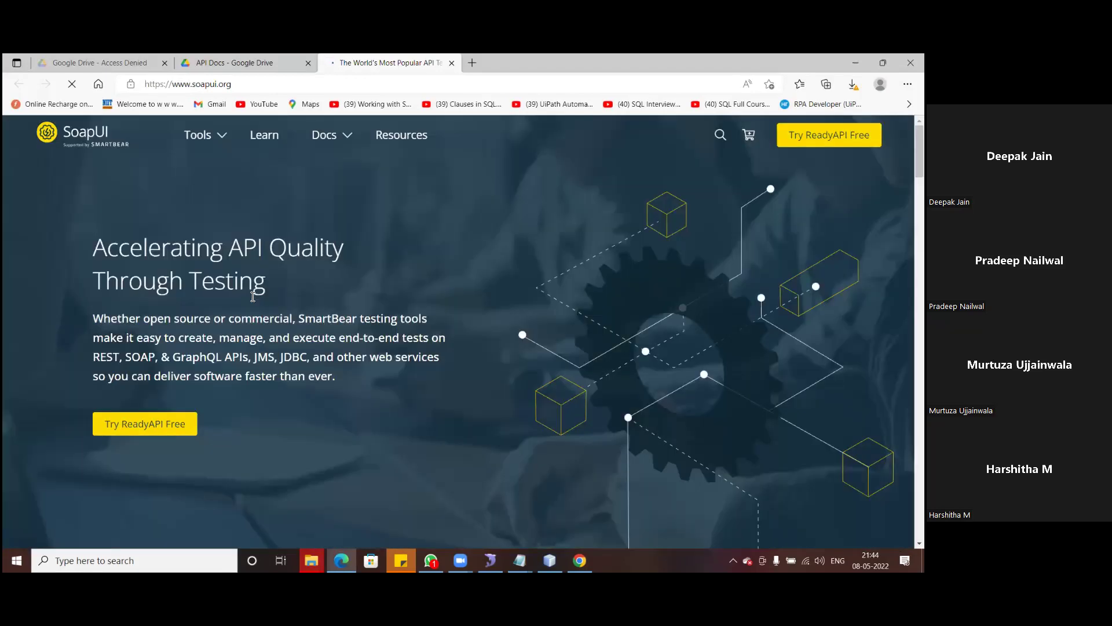
scroll(241, 313, "down", 5)
scroll(243, 290, "up", 6)
mouse_move(312, 560)
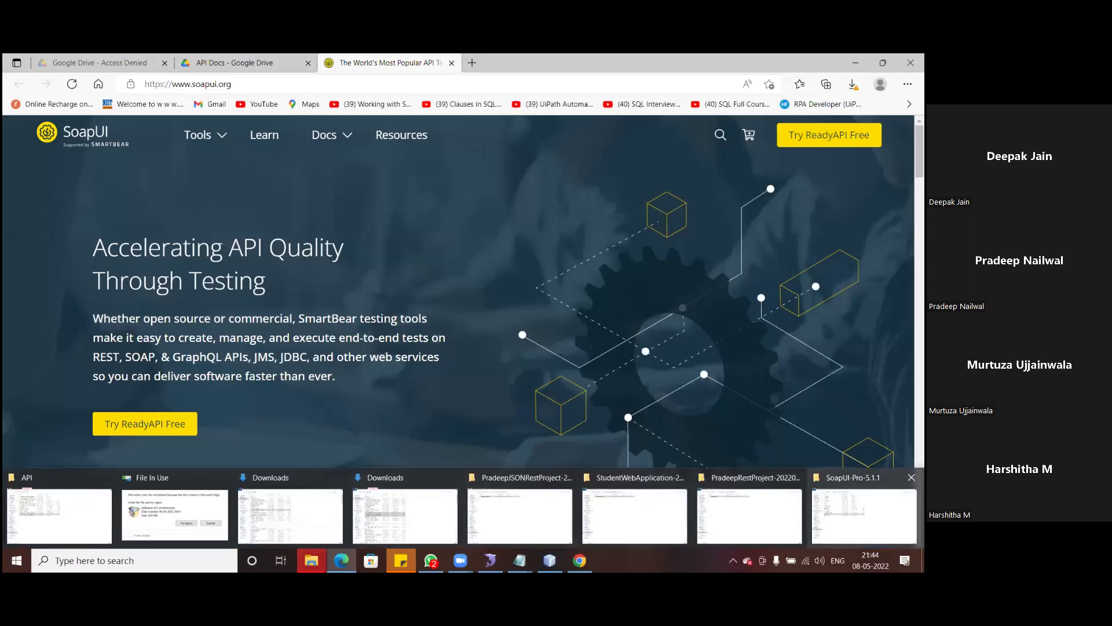
left_click(864, 515)
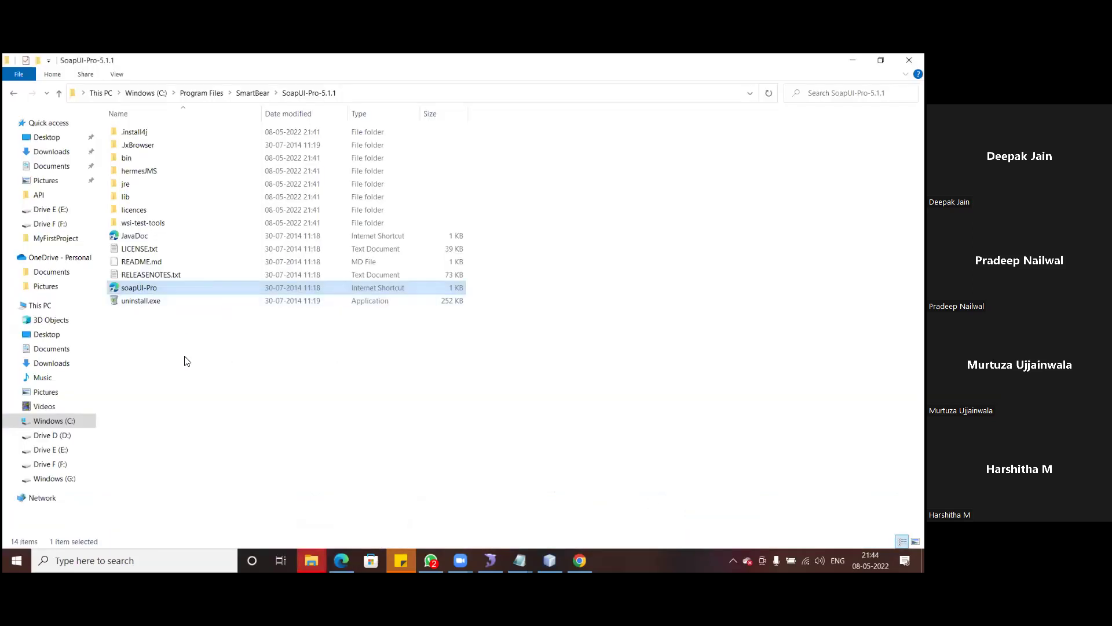
- Open the bin folder and launch SoapUI-Pro-5.1.1.exe
double_click(138, 158)
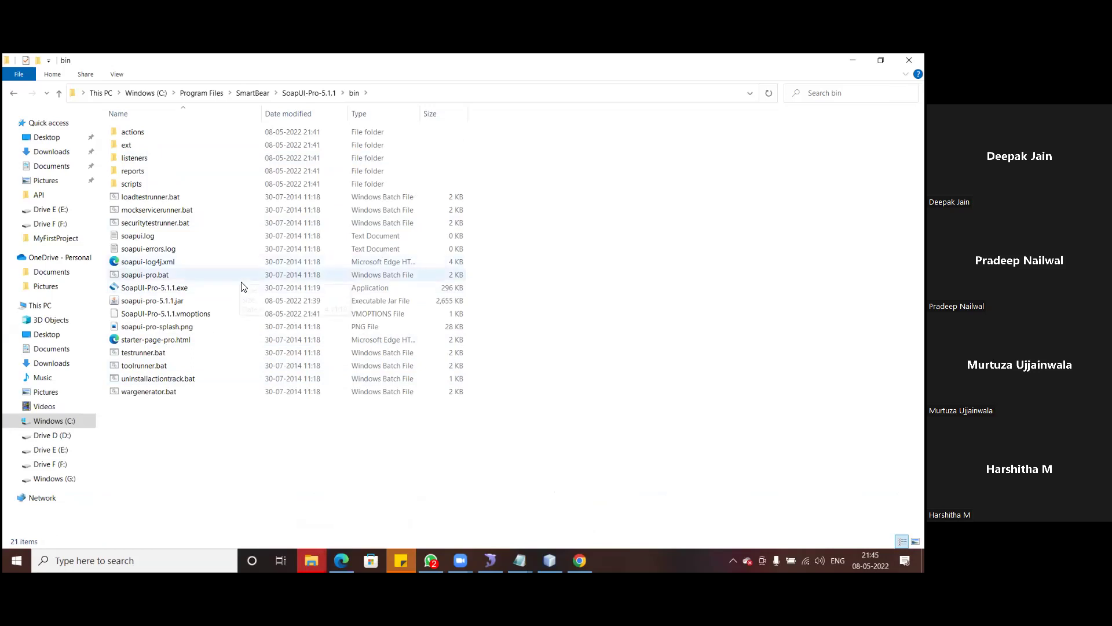
double_click(187, 288)
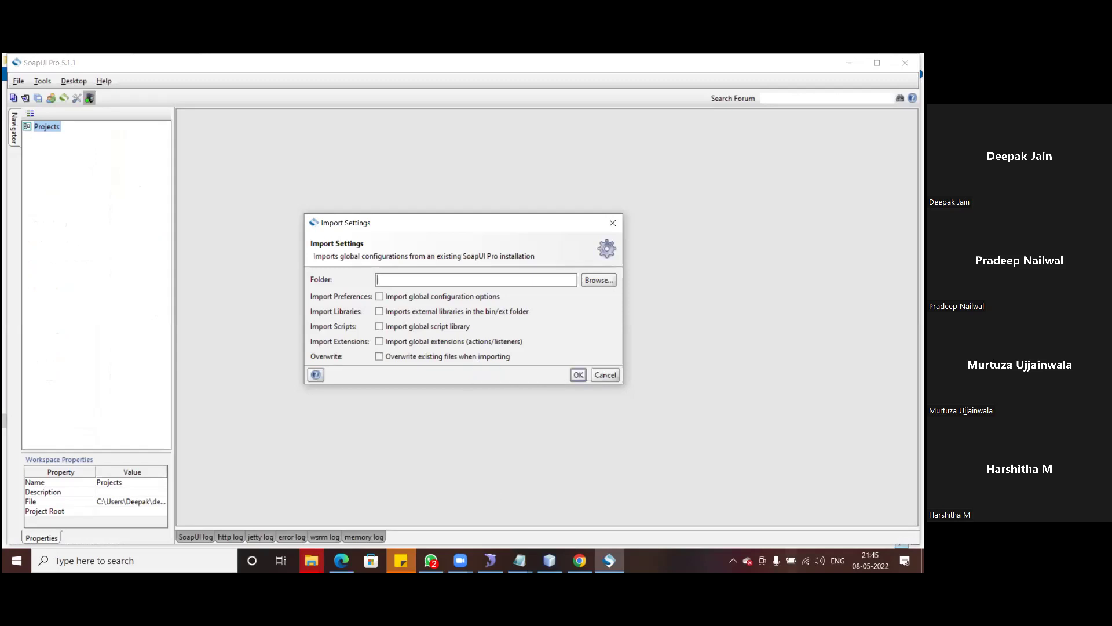
- Cancel Import Settings, allow usage statistics, and dismiss the new version update notice
left_click(610, 376)
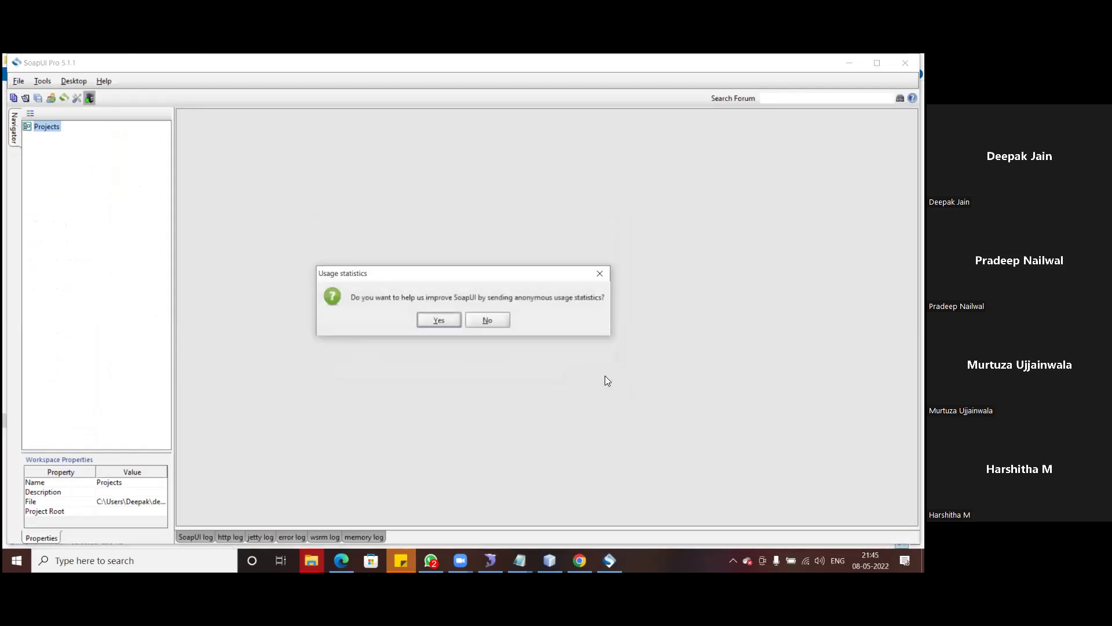
left_click(429, 322)
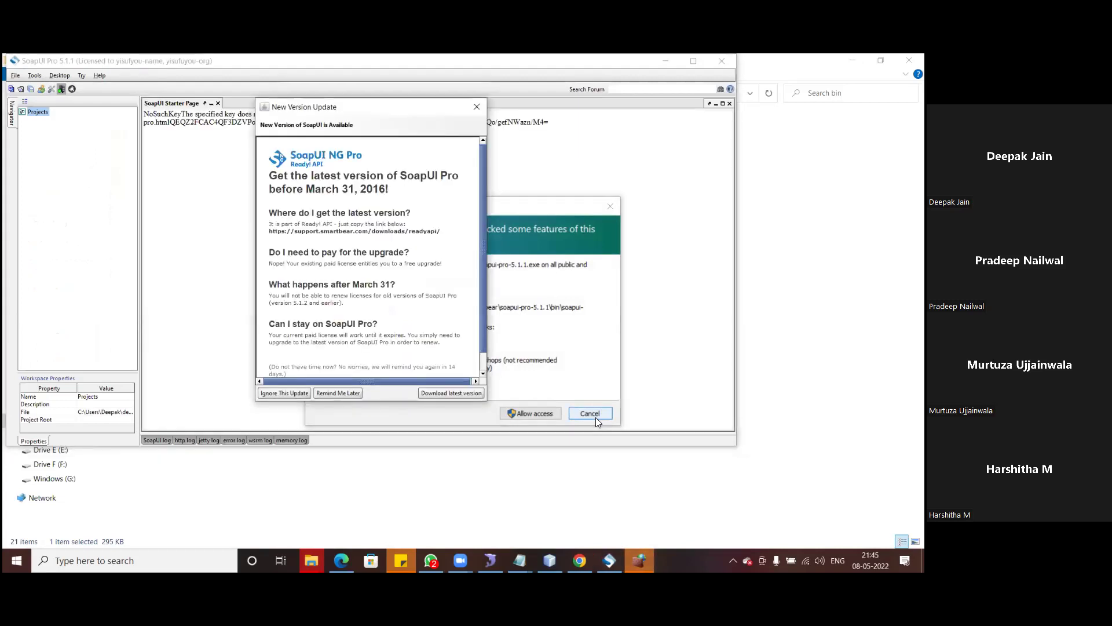
left_click(476, 108)
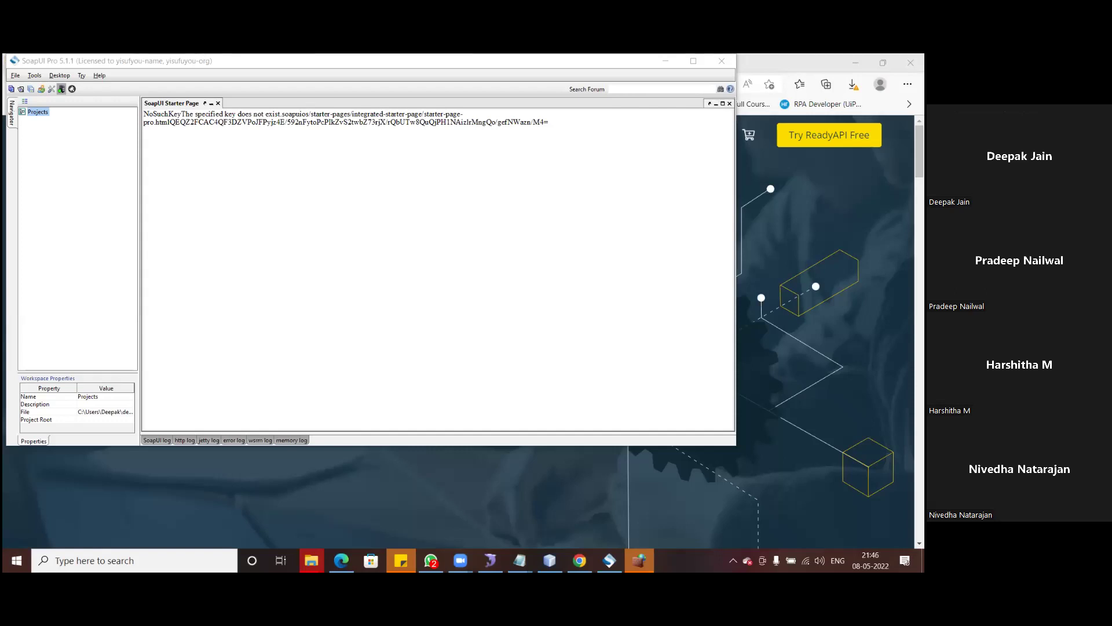
- Exit SoapUI and switch to the PradeepRestProject File Explorer window
left_click(722, 61)
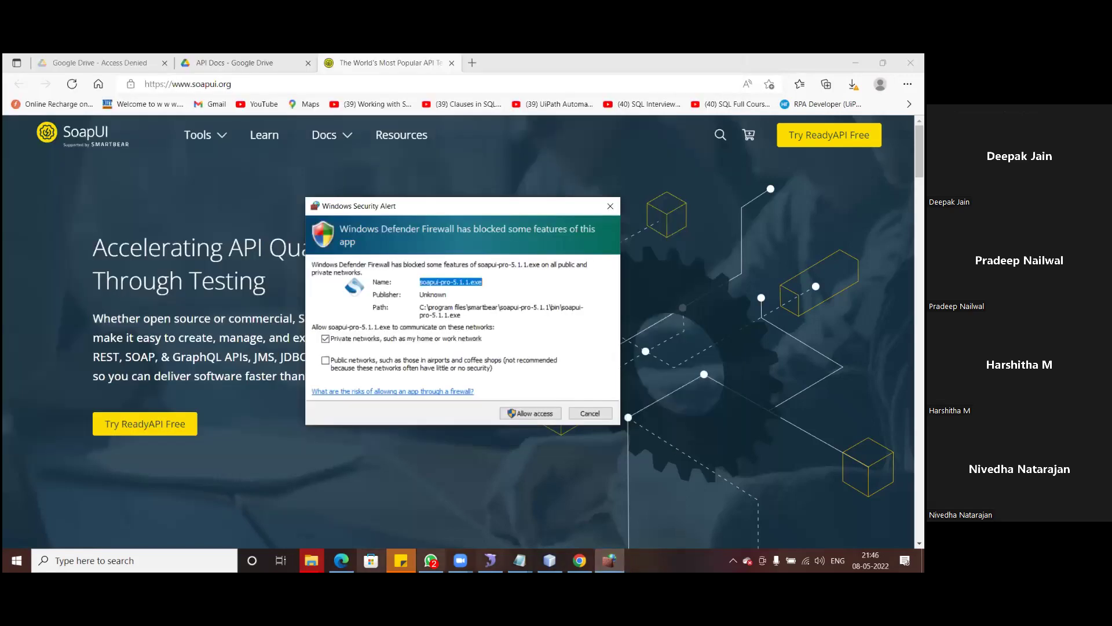
left_click(311, 560)
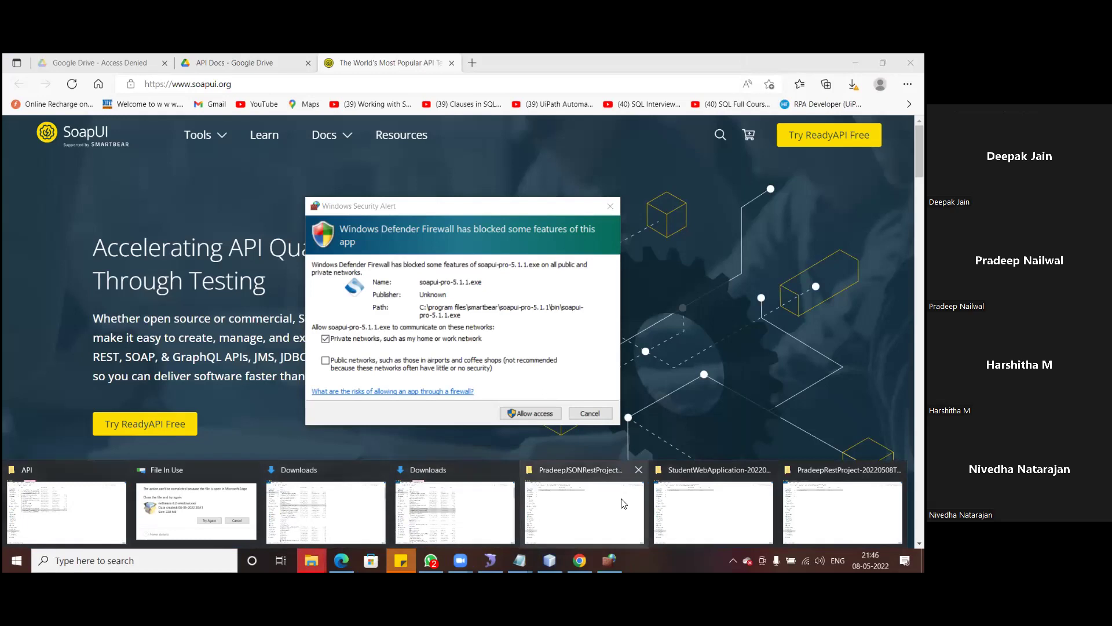
left_click(458, 510)
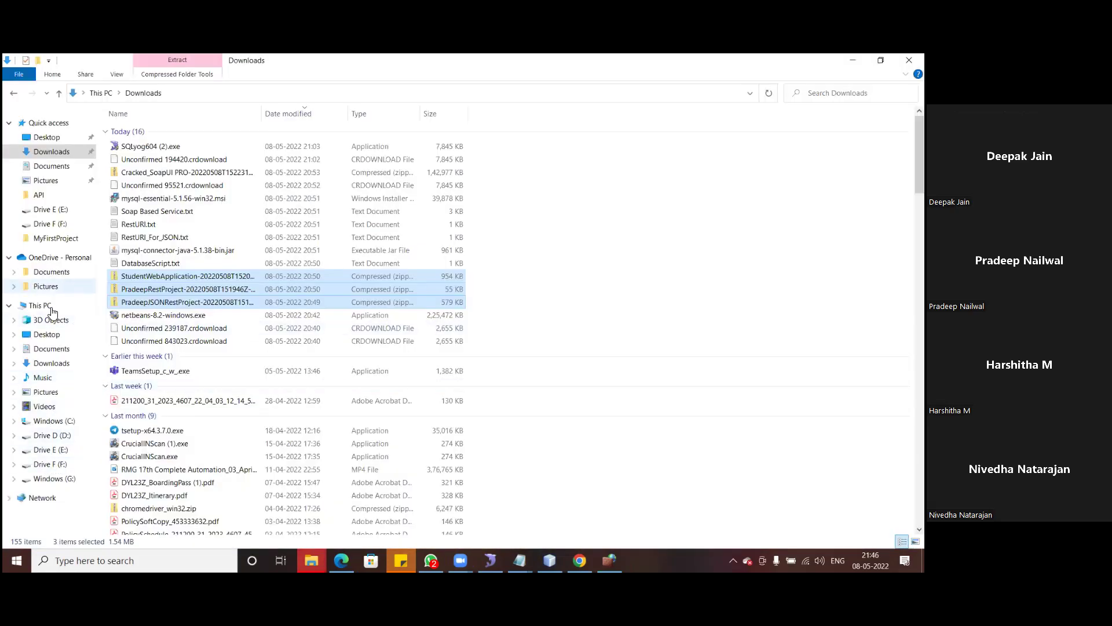
mouse_move(311, 561)
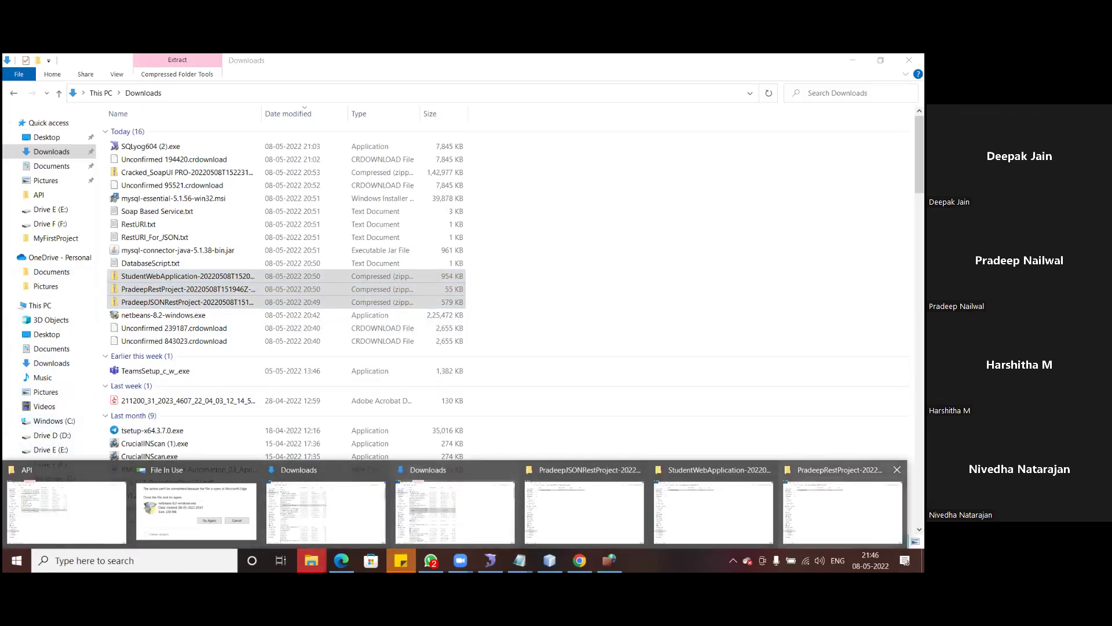
left_click(843, 509)
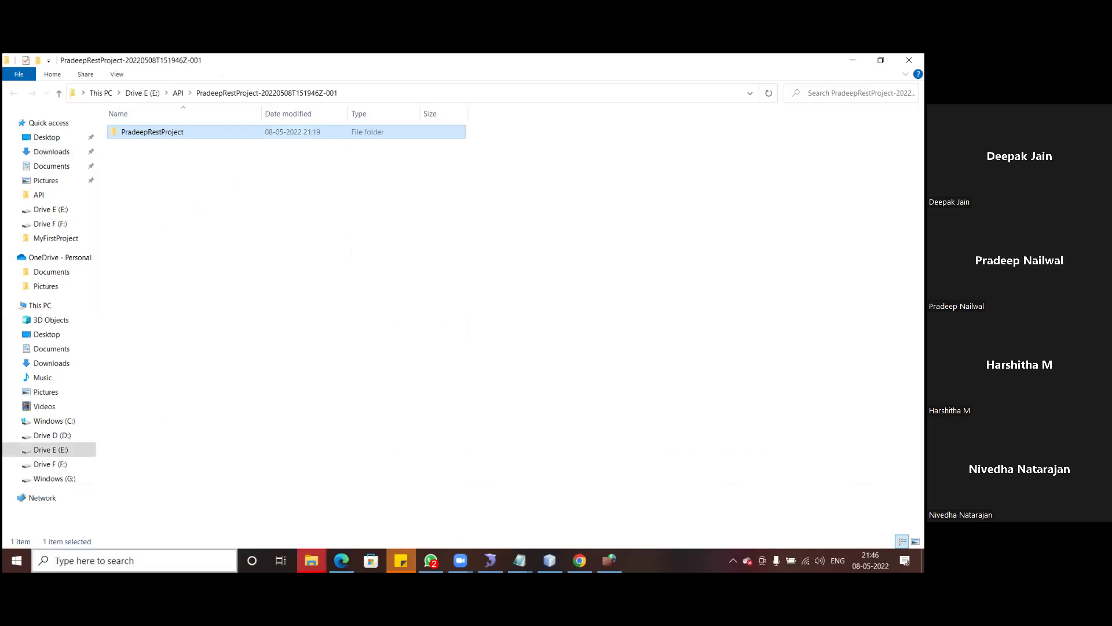
- Browse to C:\Program Files\SmartBear\SoapUI-Pro-5.1.1\bin
left_click(49, 421)
double_click(163, 250)
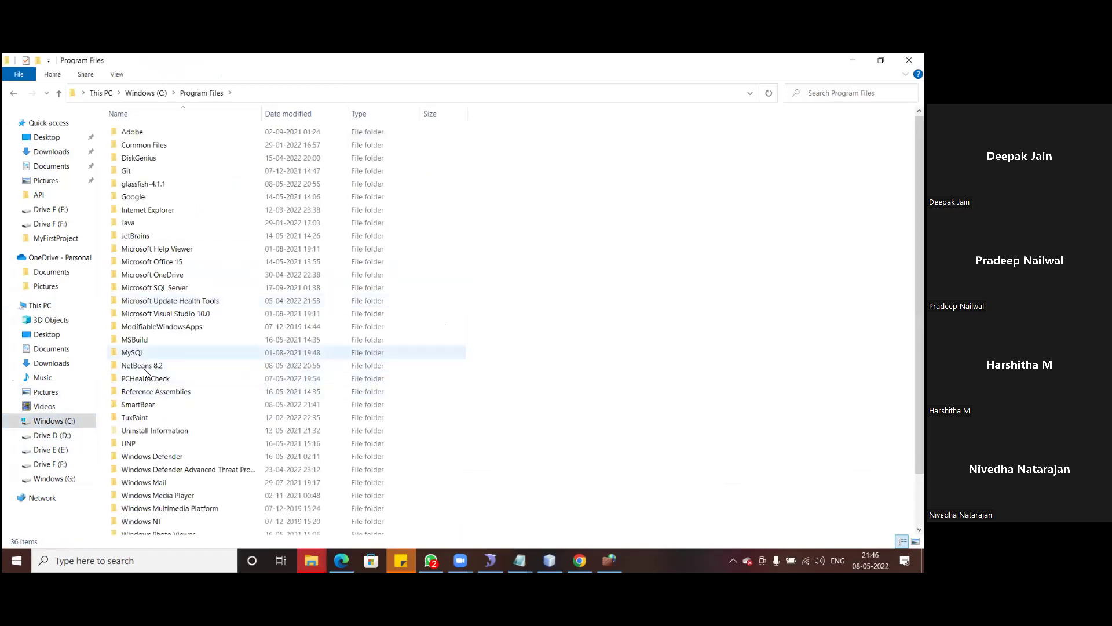
double_click(141, 404)
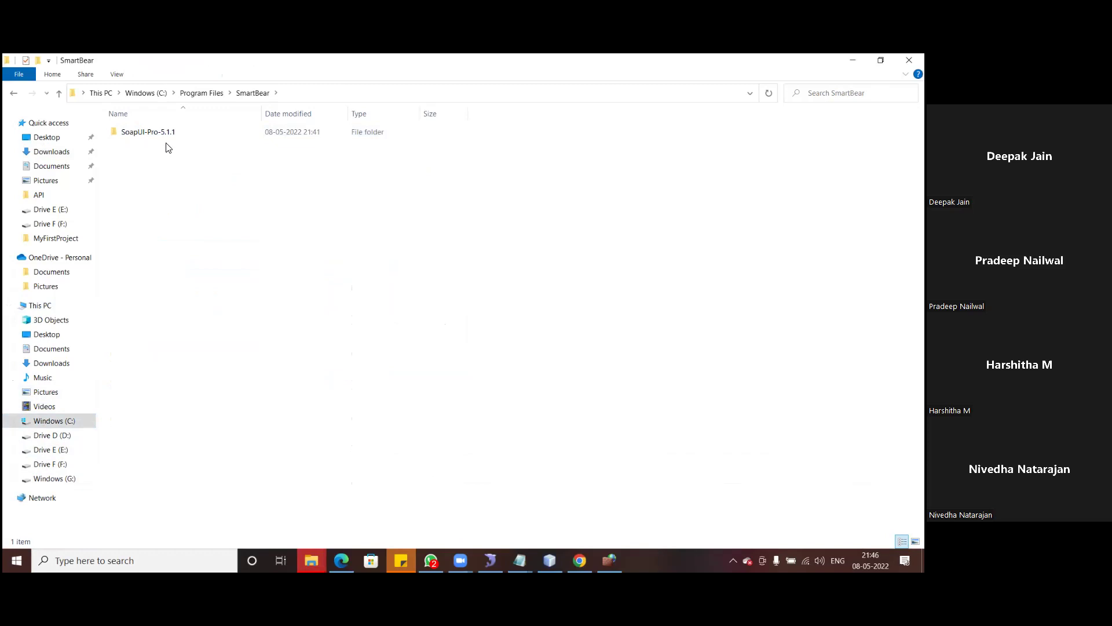
double_click(149, 133)
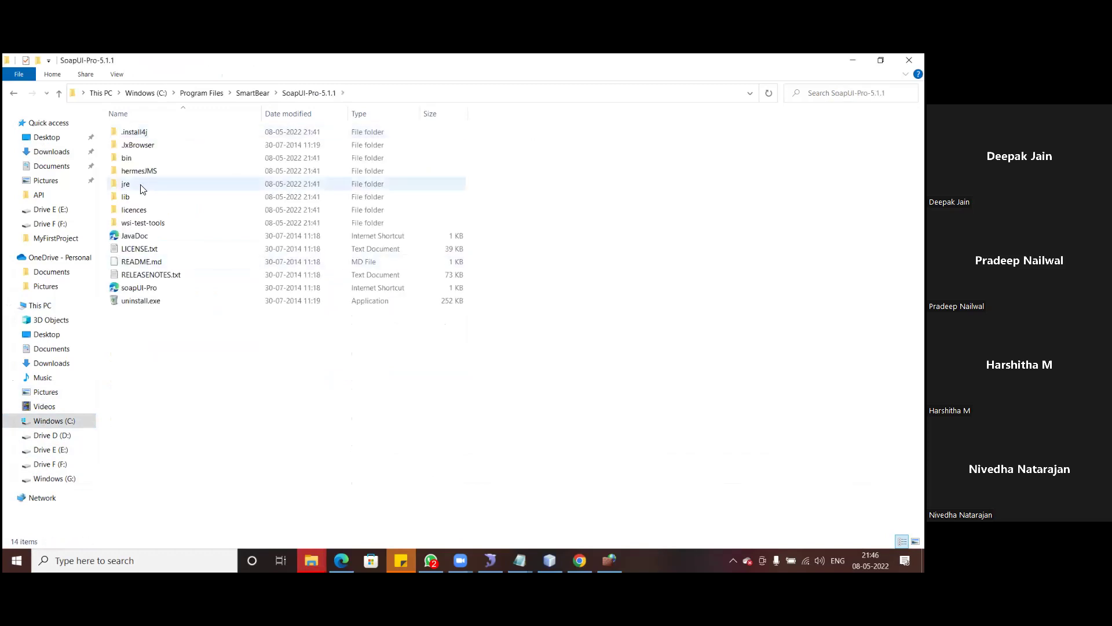
double_click(131, 158)
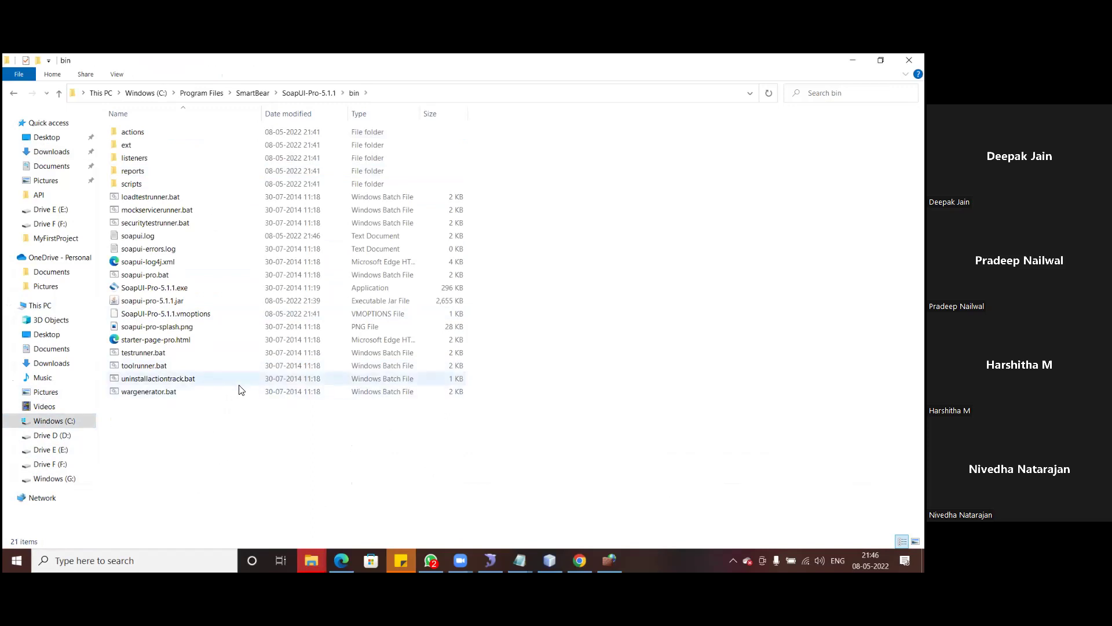
- Send SoapUI-Pro-5.1.1.exe to the desktop as a shortcut, then show the desktop
right_click(143, 286)
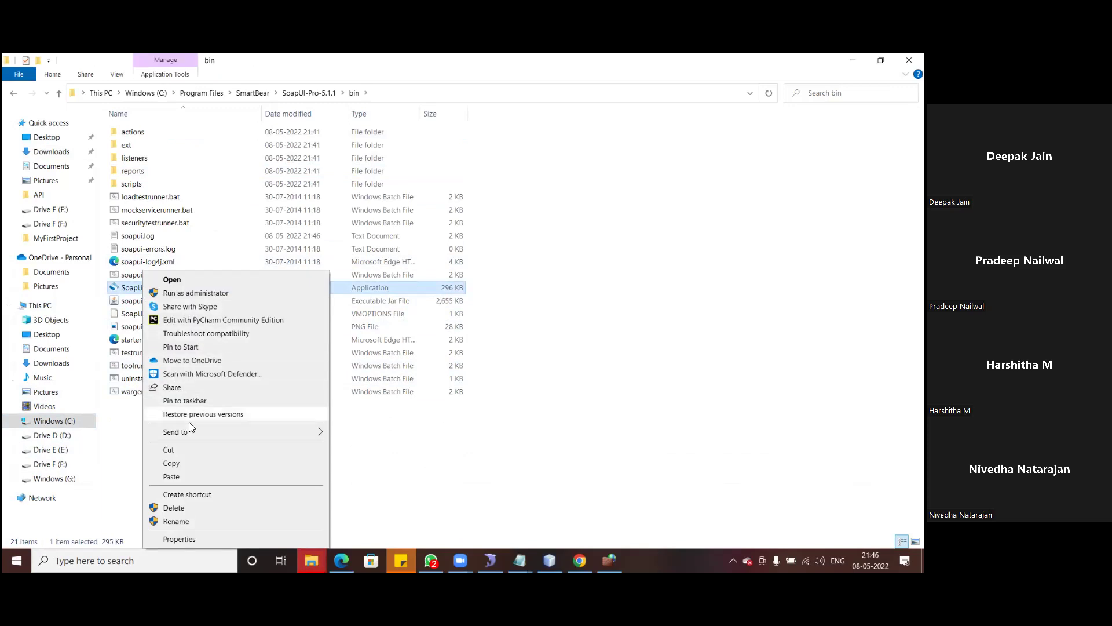
mouse_move(195, 433)
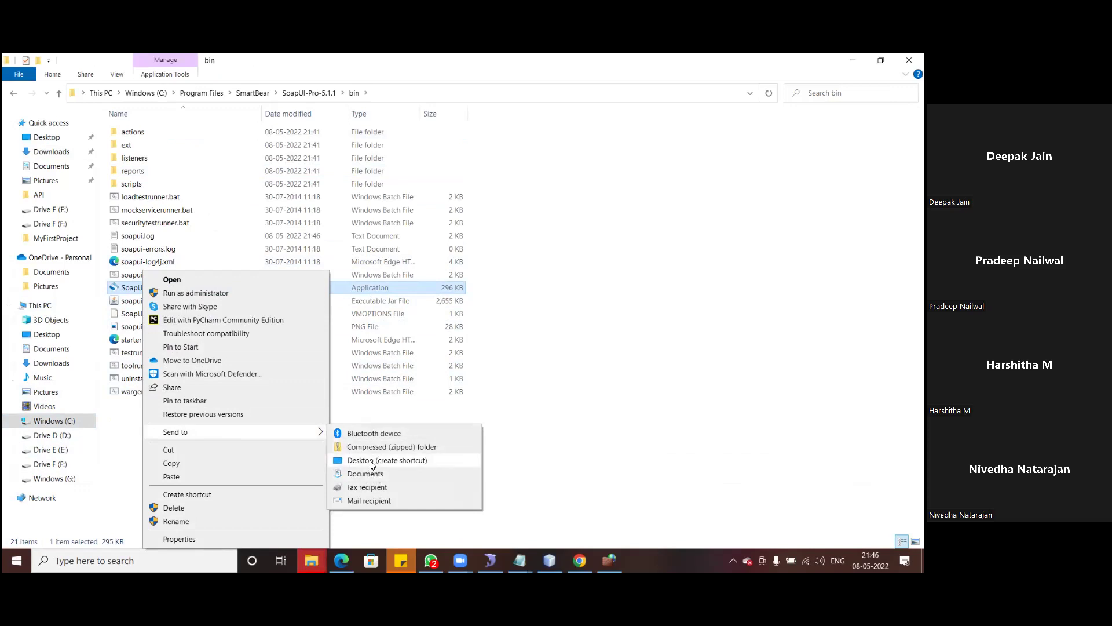
left_click(371, 462)
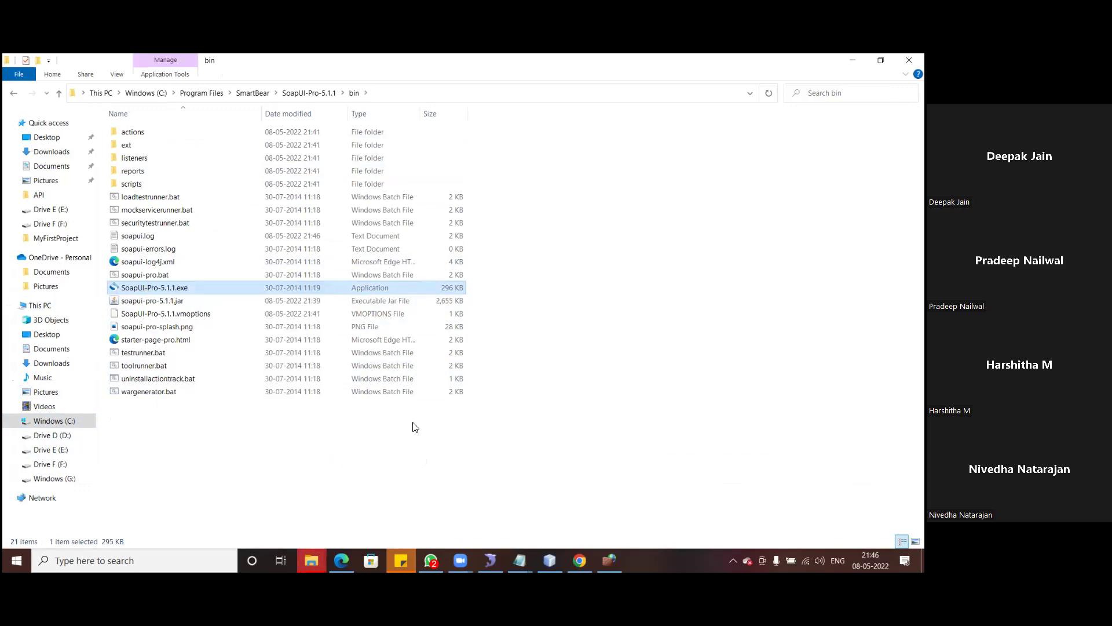
left_click(426, 444)
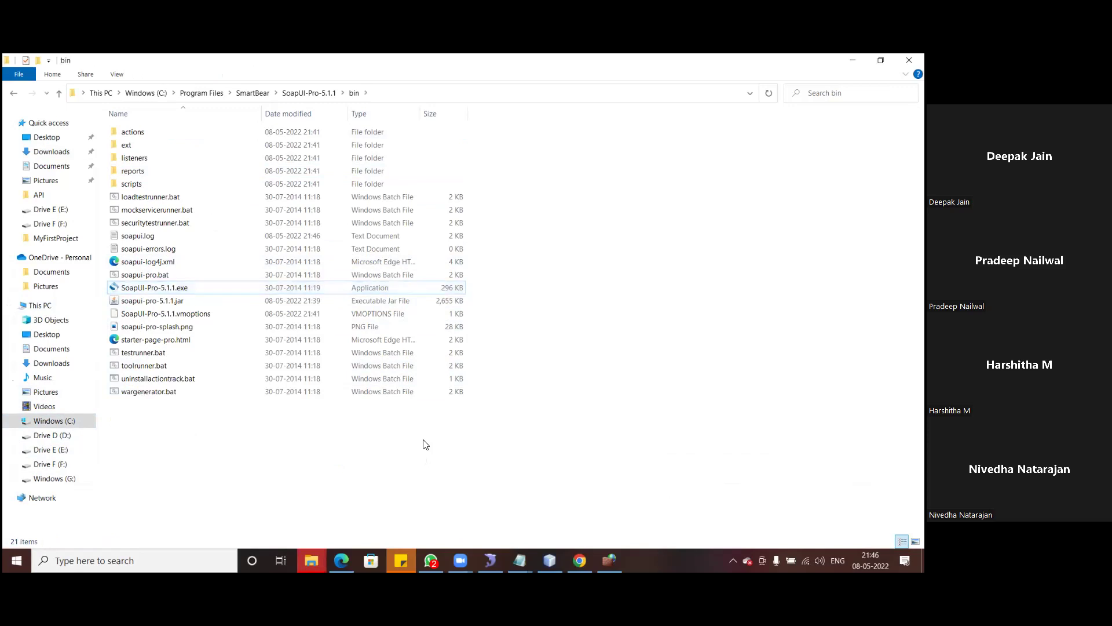
key("super+d")
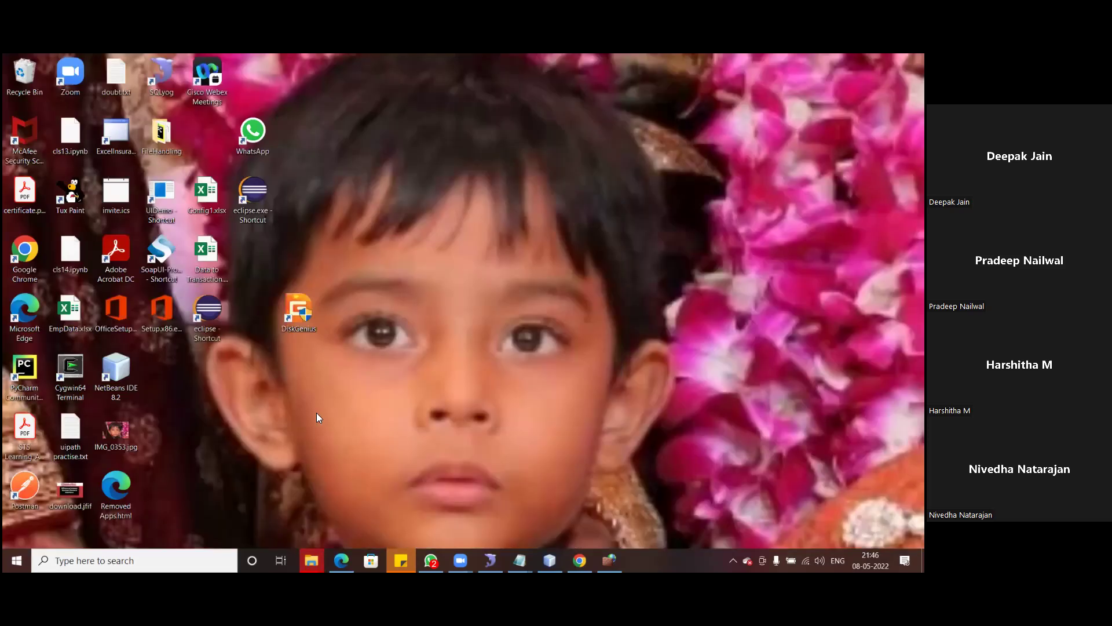
- Launch SoapUI Pro from the desktop shortcut, dismiss the update notice, maximize it, and close the Starter Page
left_click(161, 263)
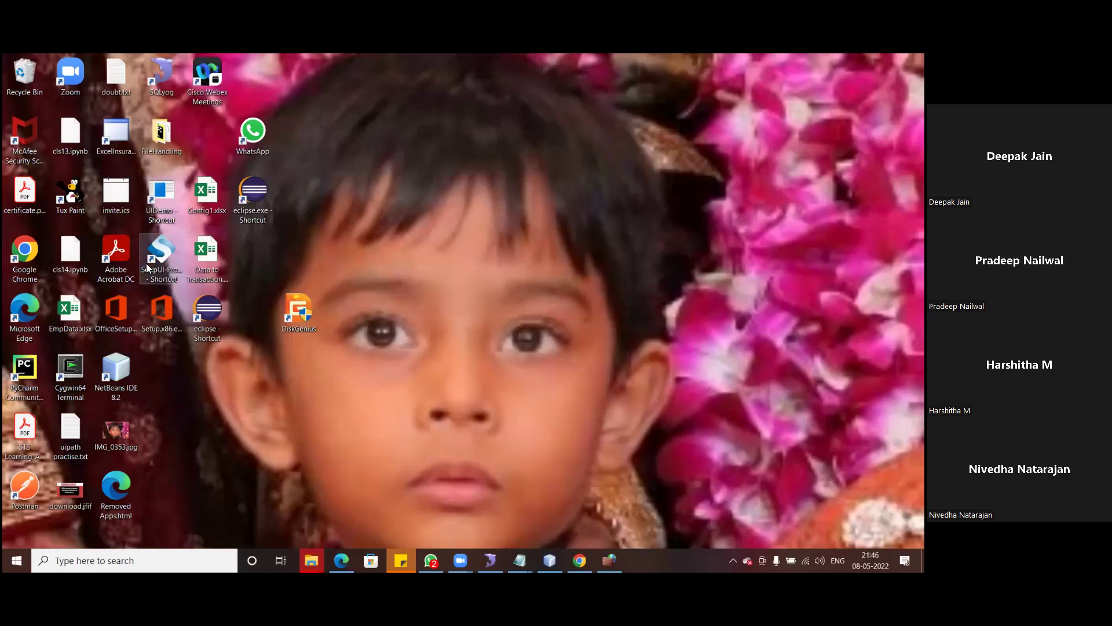
double_click(158, 264)
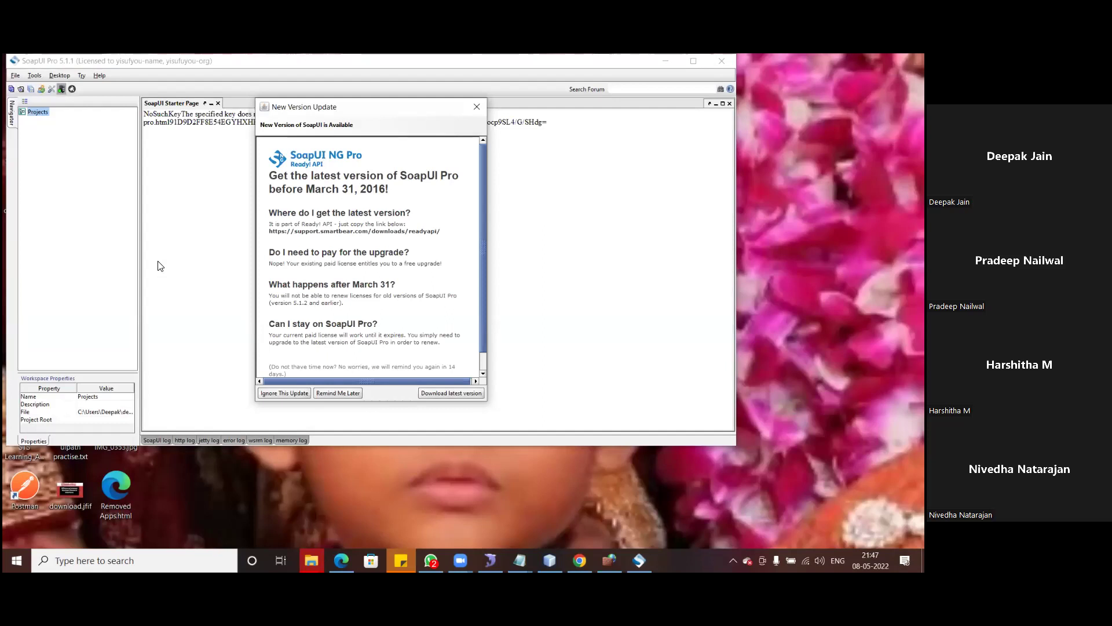
left_click(484, 108)
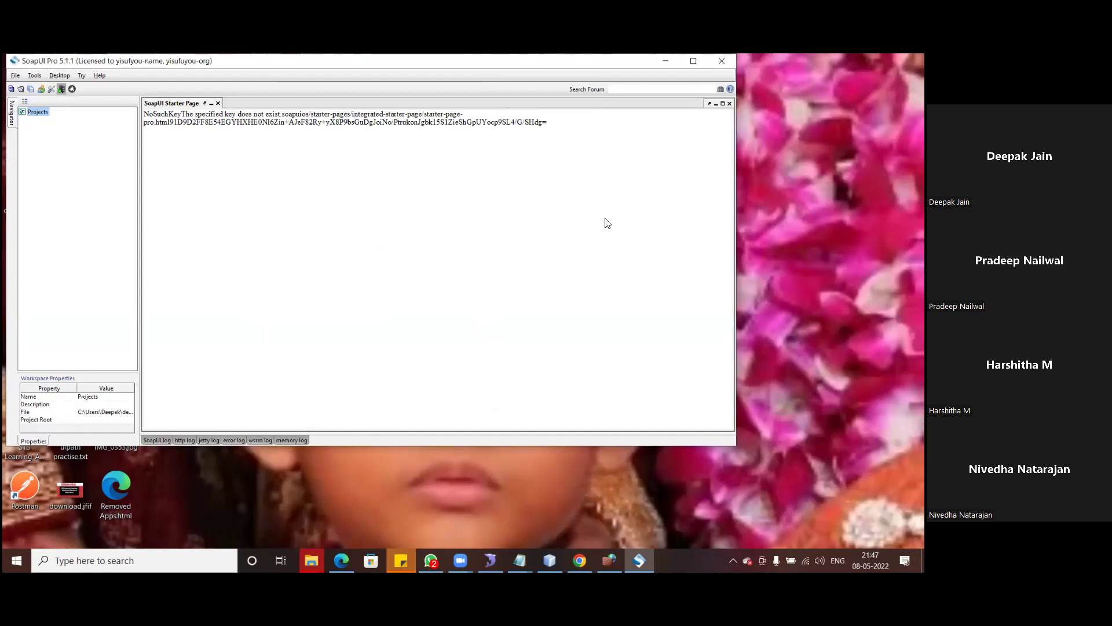
left_click(693, 60)
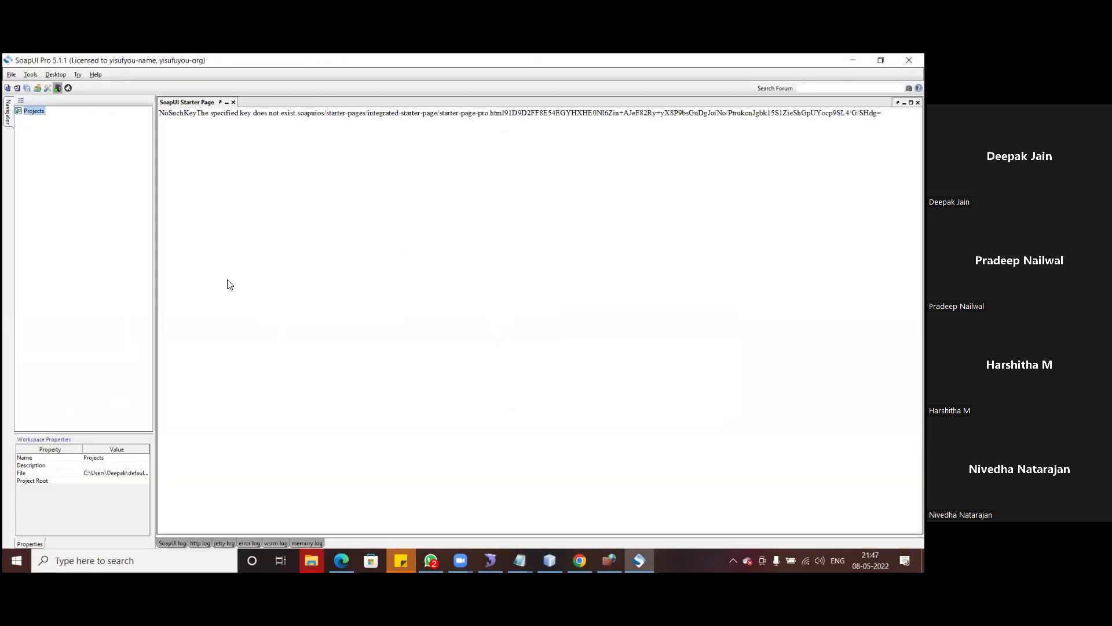
key("ctrl+F4")
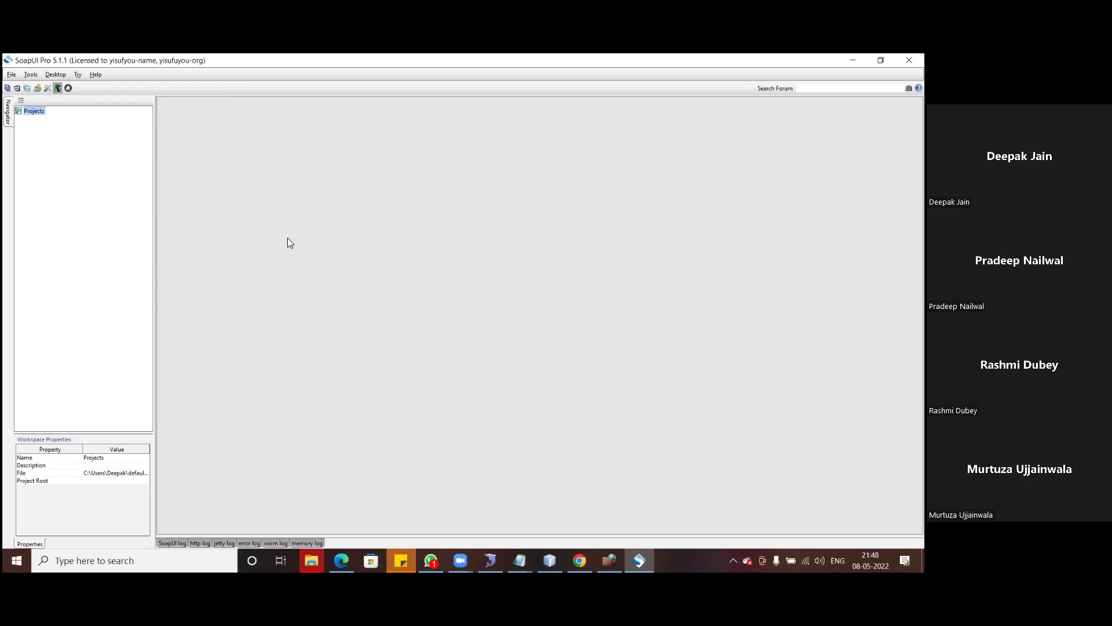
- Open the File menu in the empty SoapUI Projects workspace
left_click(11, 75)
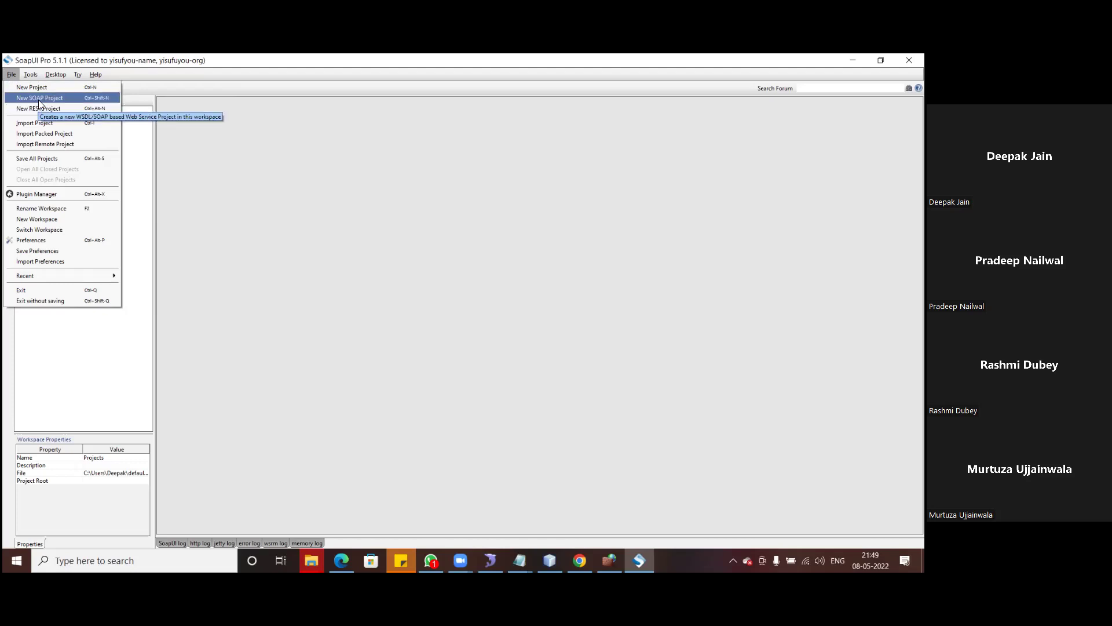
- Start a New SOAP Project, then bring up File Explorer window previews from the taskbar
left_click(39, 100)
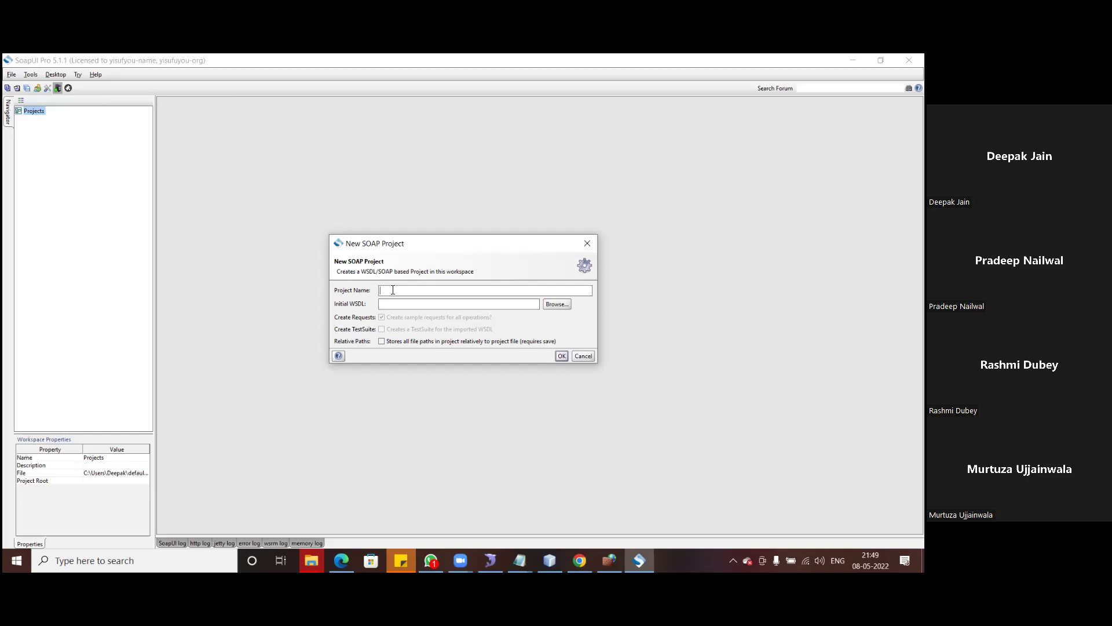
left_click(311, 560)
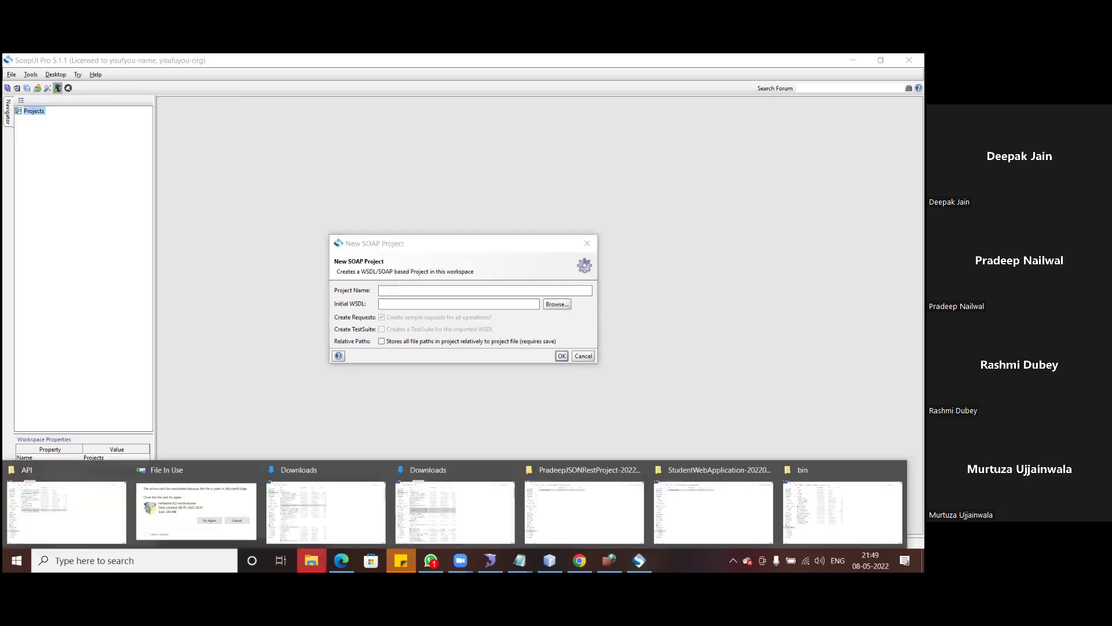
- Open Soap Based Service.txt in Notepad, select the StudentWebService WSDL URL, and return to SoapUI
left_click(69, 509)
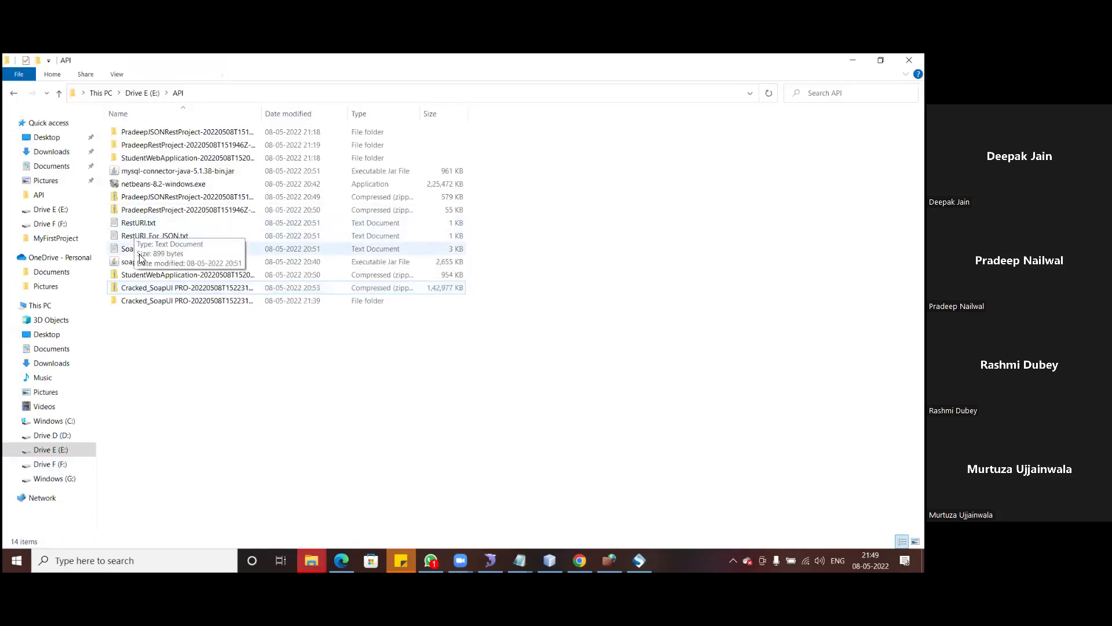
double_click(142, 250)
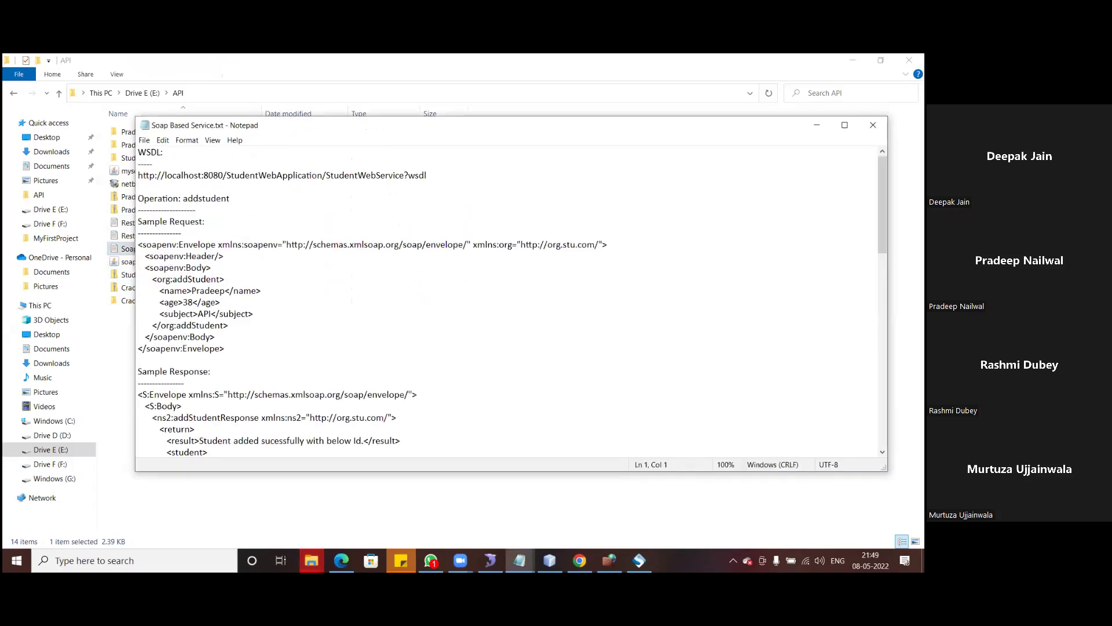
left_click(845, 124)
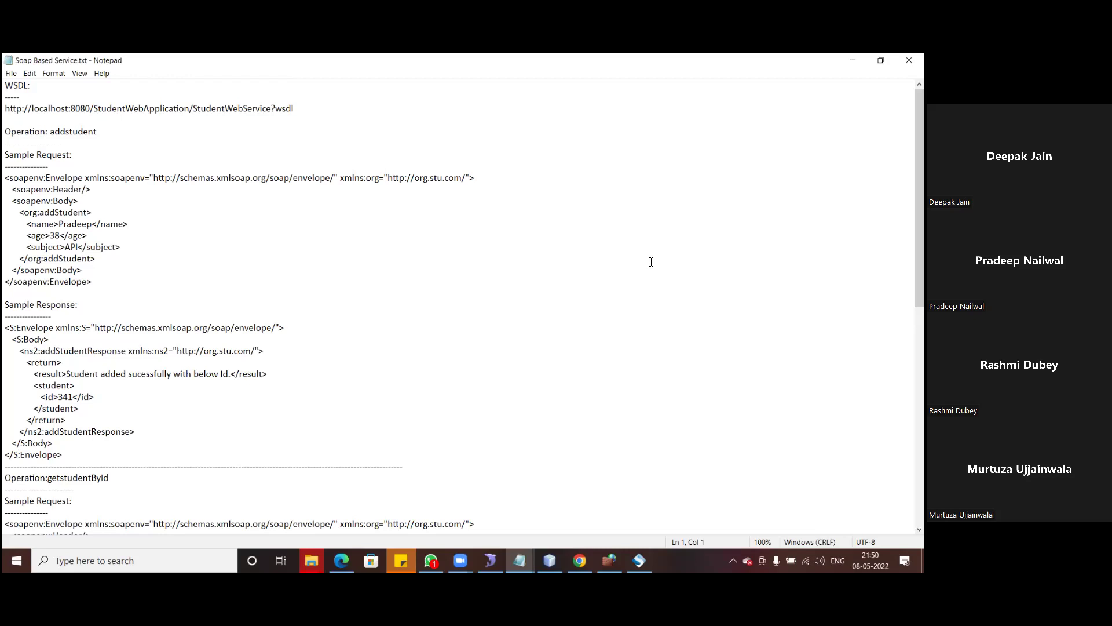
left_click_drag(296, 109, 8, 110)
key("ctrl+c")
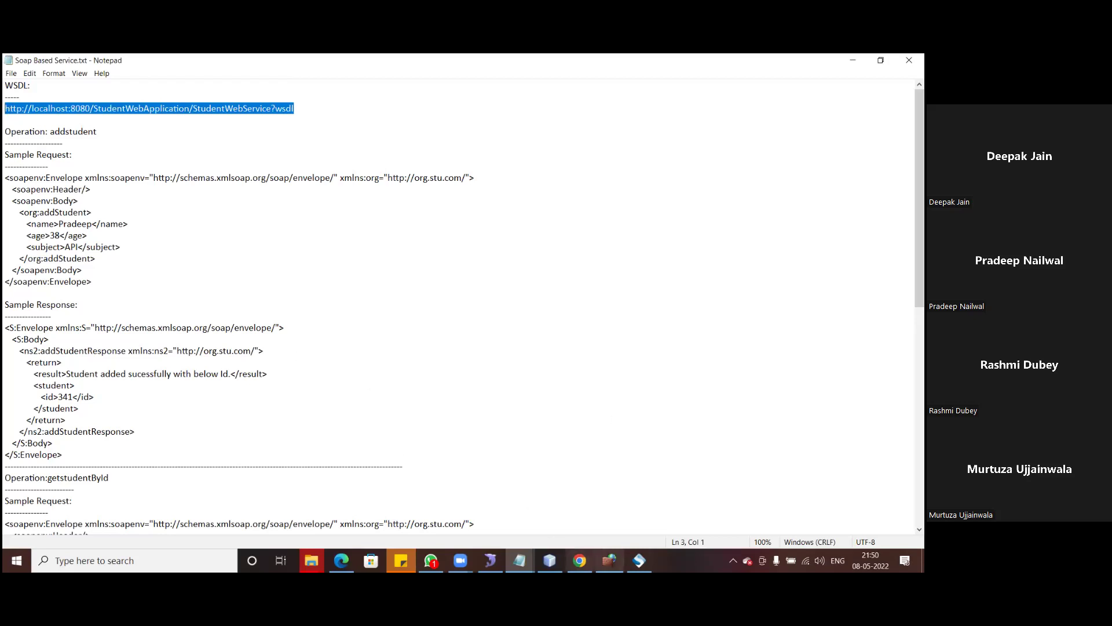
left_click(638, 560)
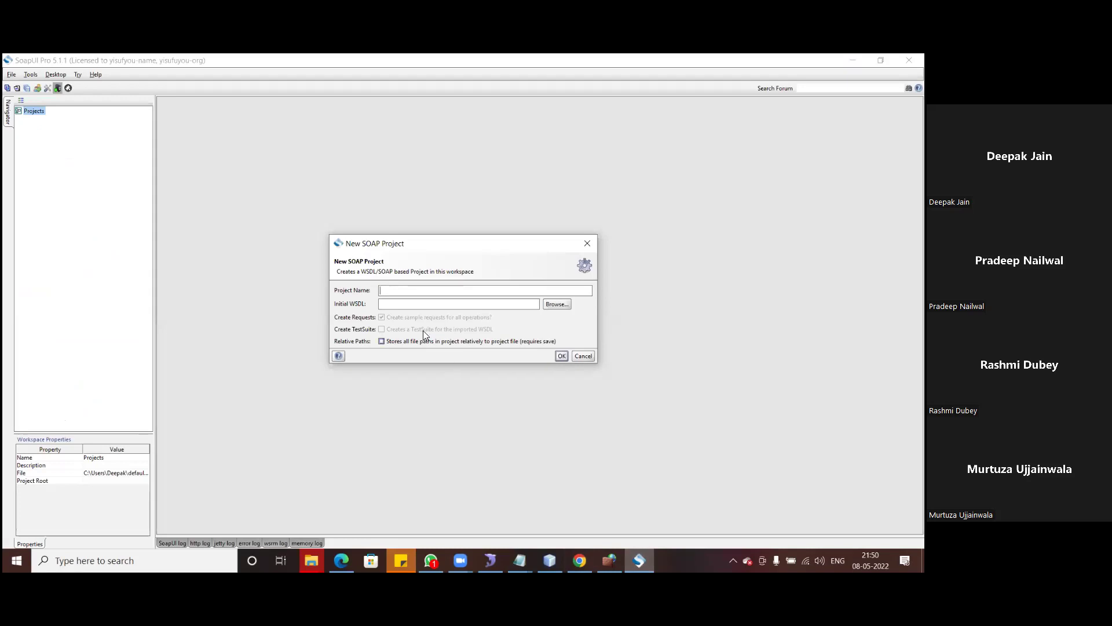
- Paste the WSDL URL into Initial WSDL and trim the project name to StudentWebService
key("ctrl+v")
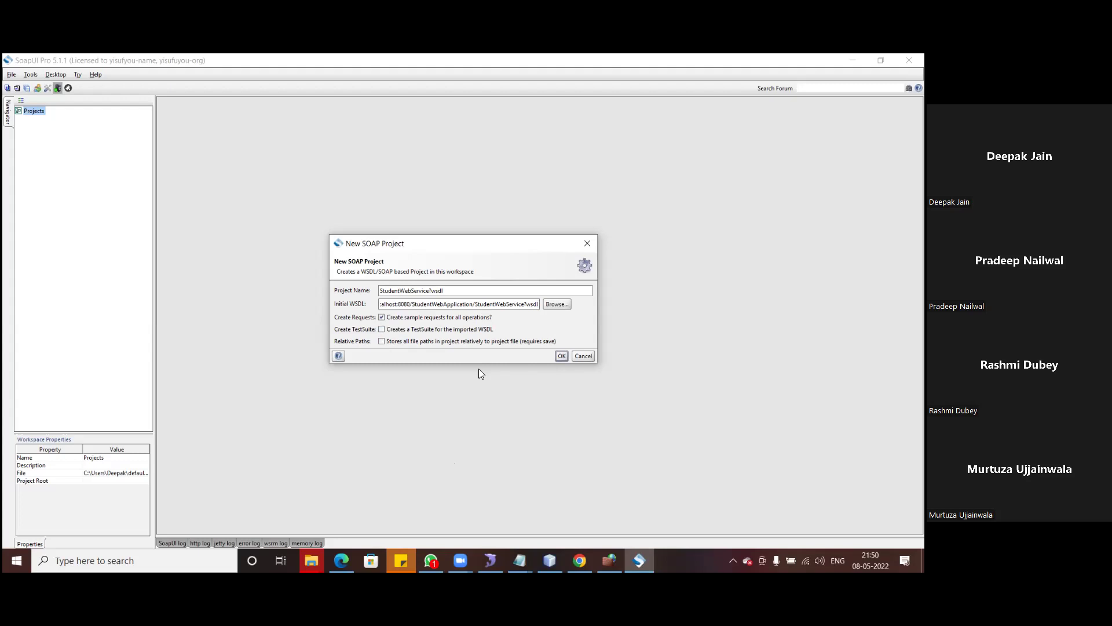
left_click(429, 290)
key("Delete")
key("Delete")
key("Delete")
- Create the StudentWebService project and open addStudent's Request 1 in the XML view
left_click(559, 356)
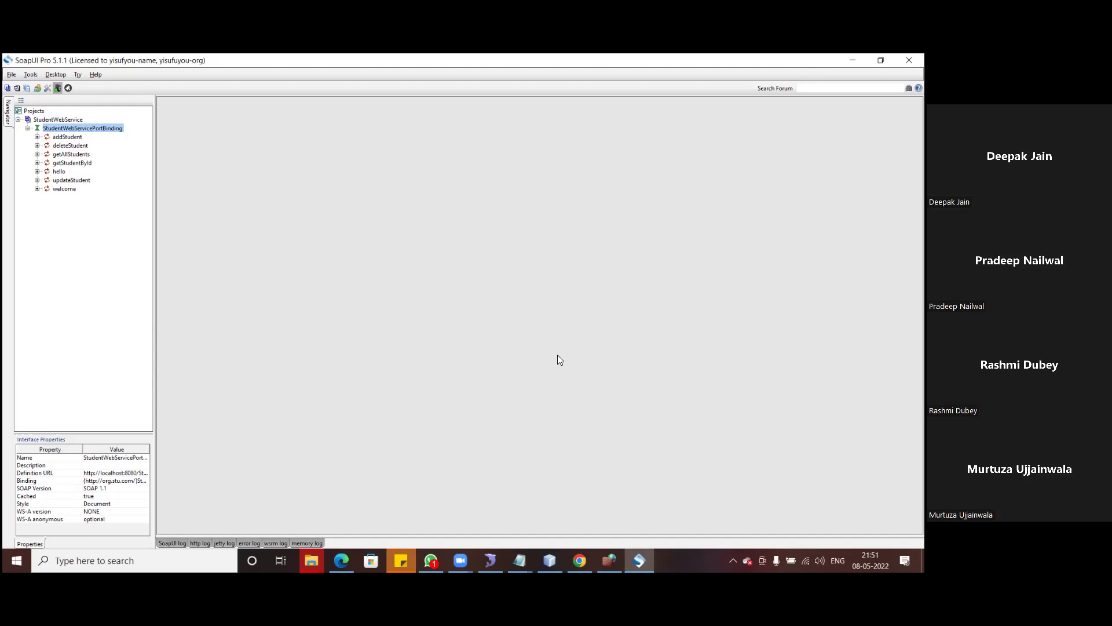
left_click(37, 137)
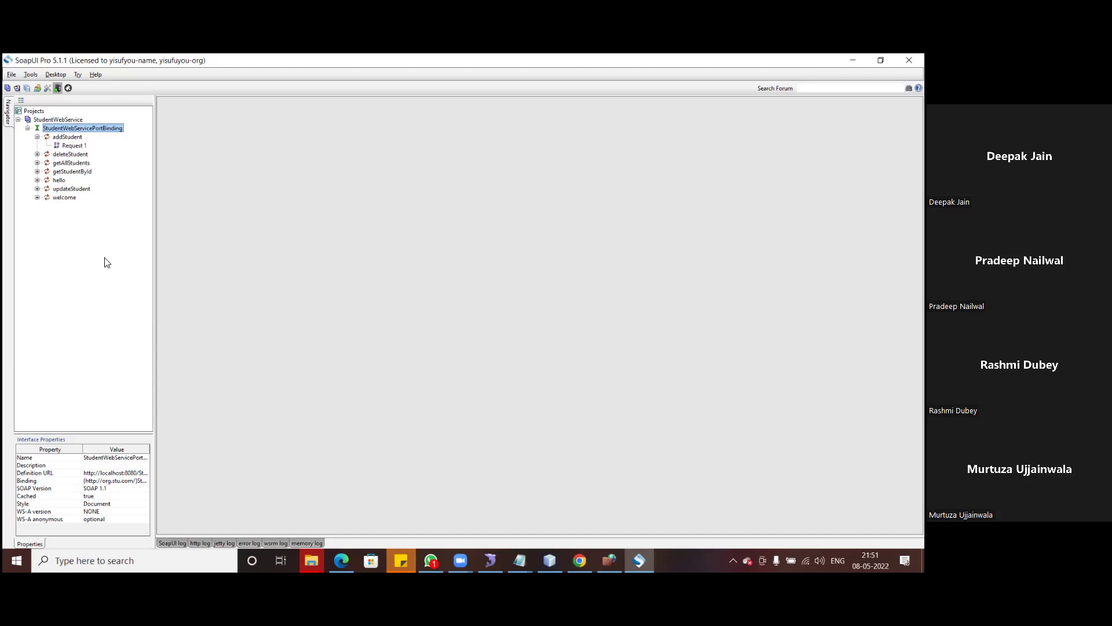
left_click(76, 146)
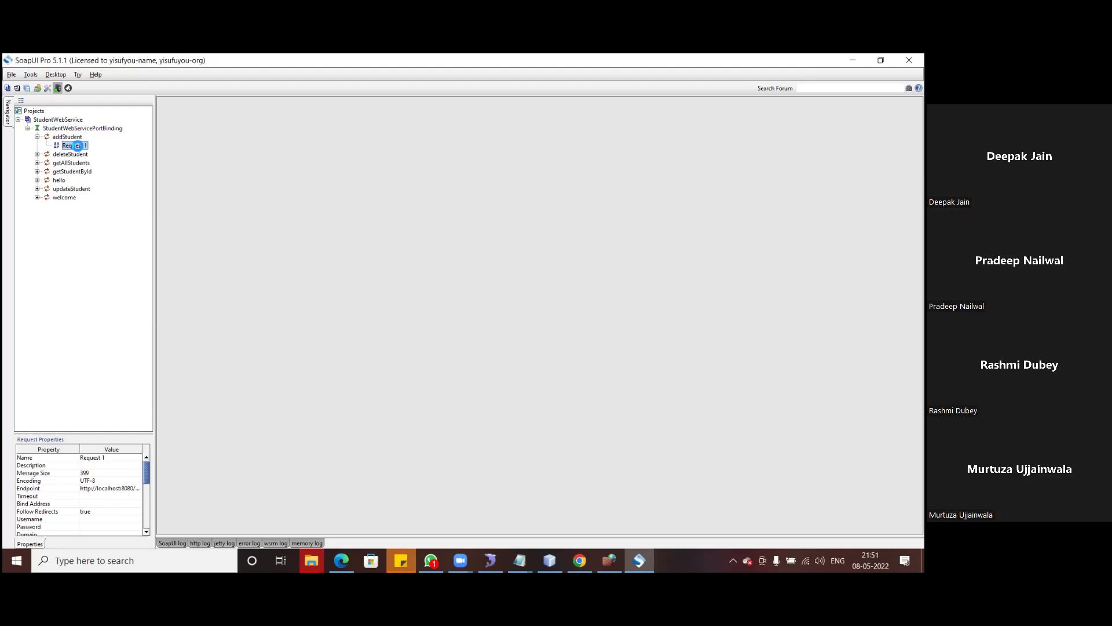
double_click(77, 145)
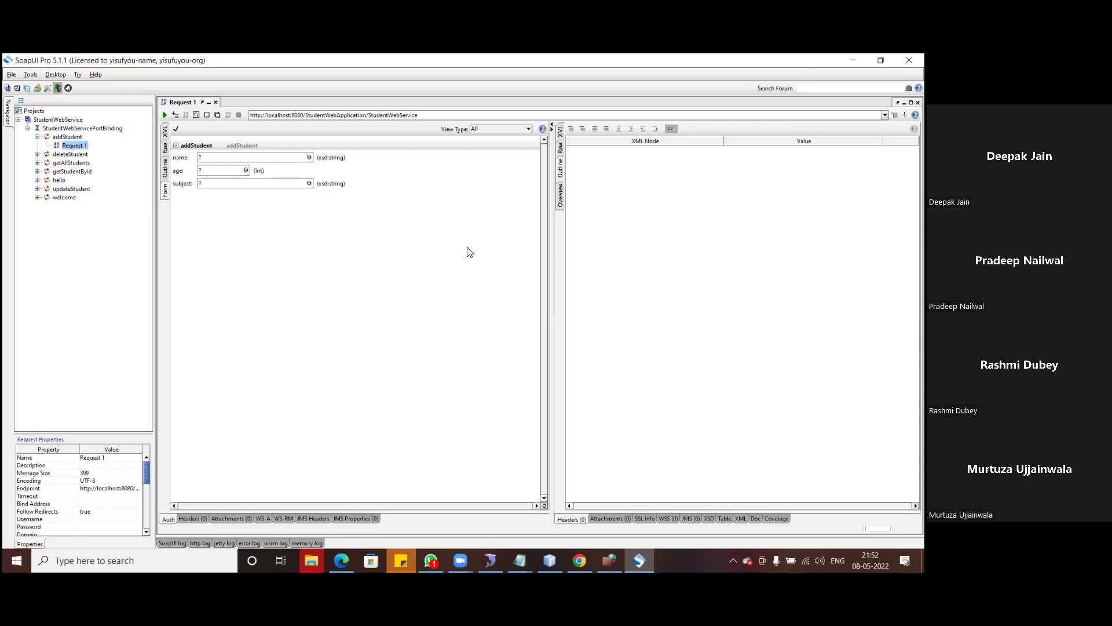
left_click(165, 131)
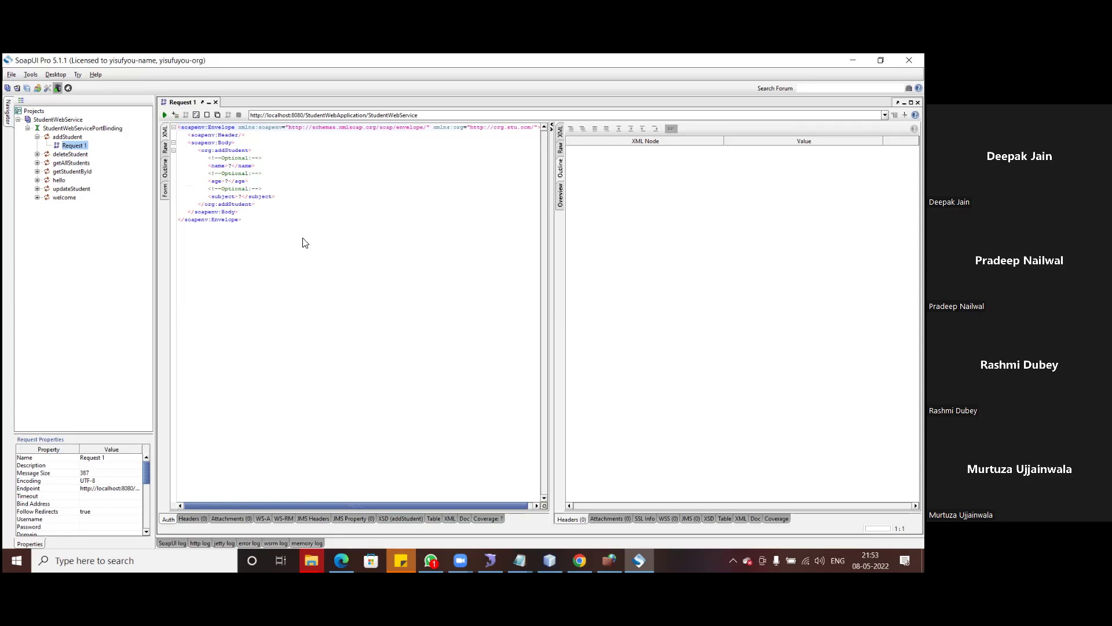
left_click(233, 167)
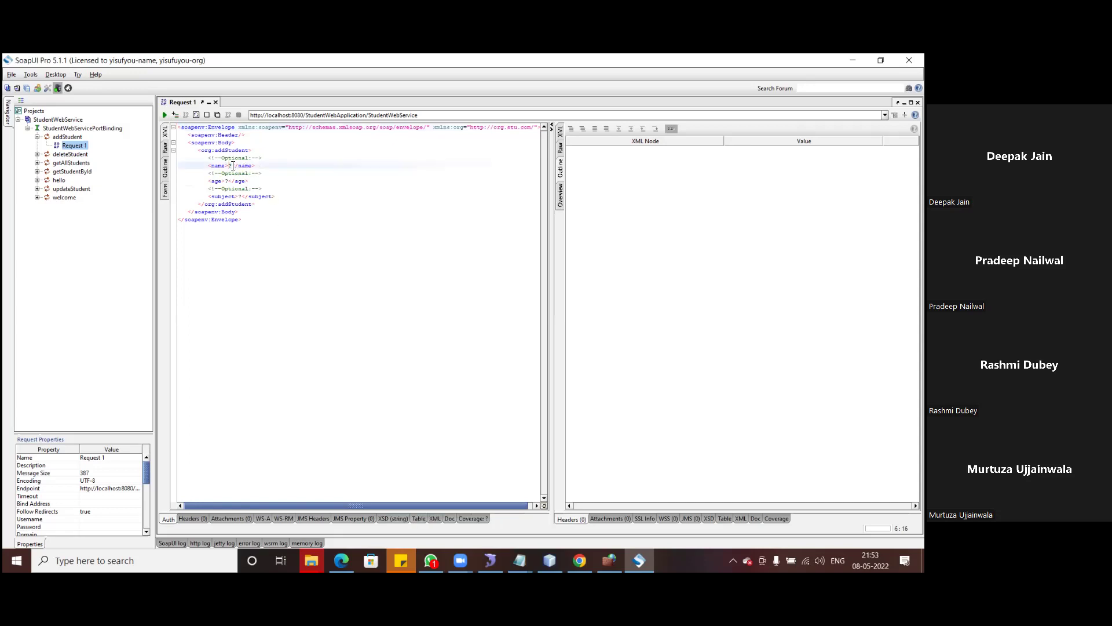
- Fill addStudent with a student name, age 30 and subject APITest, then submit the request
type("Deepak")
left_click(231, 182)
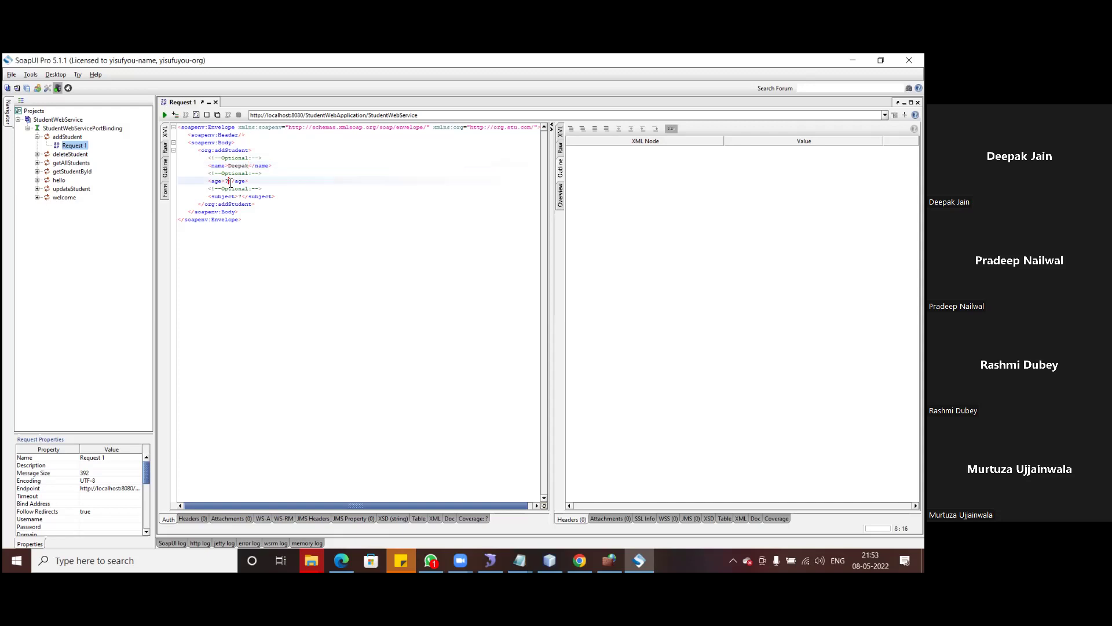
key("BackSpace")
type("30")
double_click(240, 197)
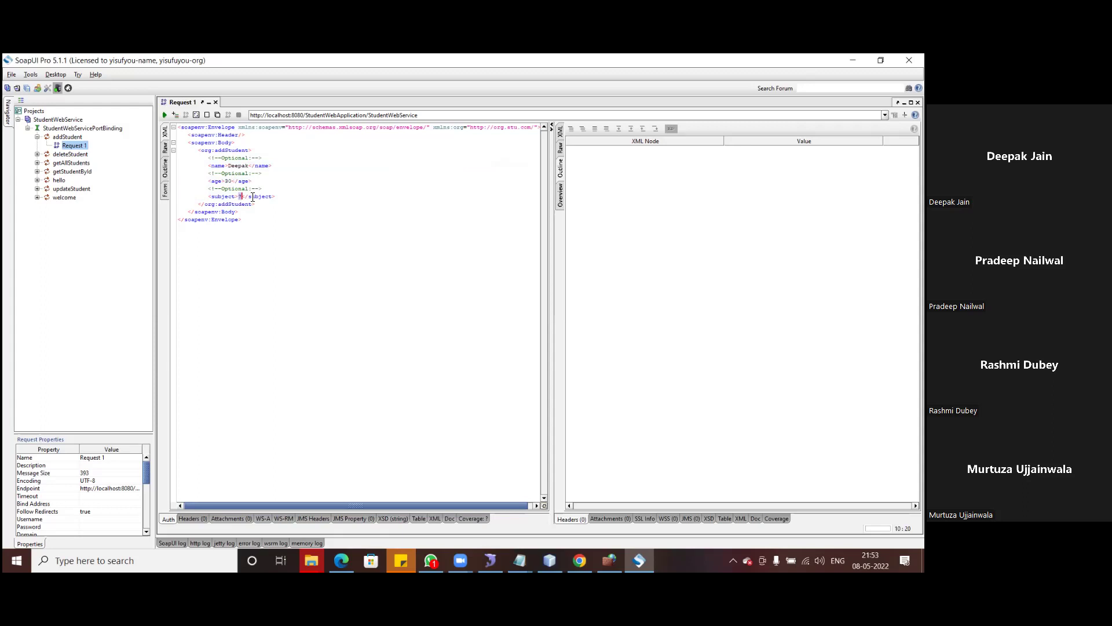
key("BackSpace")
type("APITest")
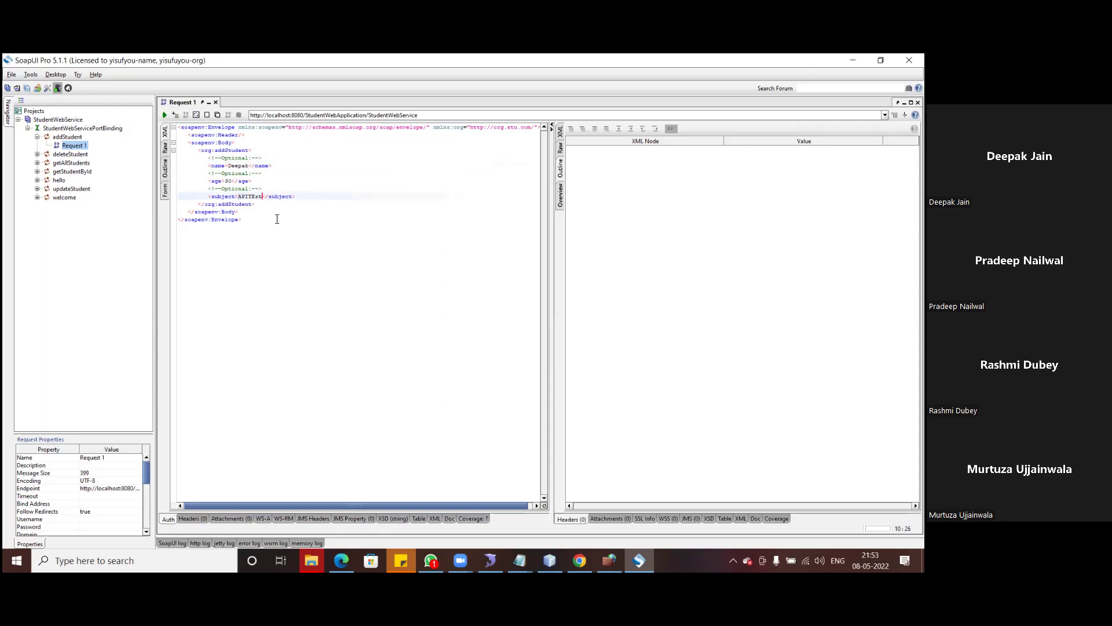
left_click(164, 115)
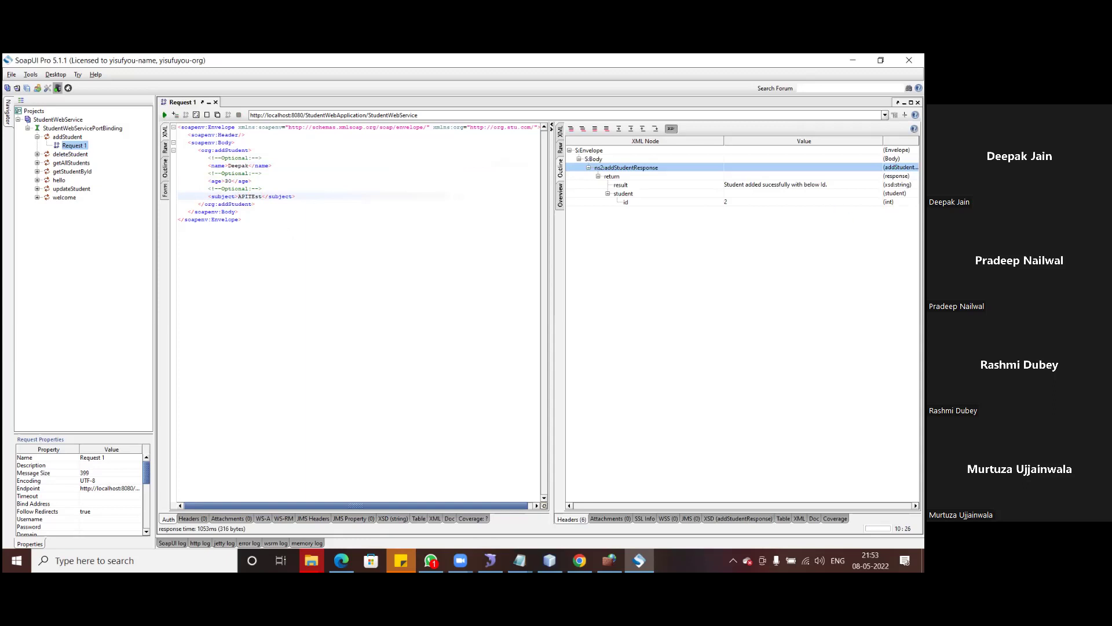
- View the addStudent response as raw XML, note the returned student, then switch to the browser
left_click(560, 132)
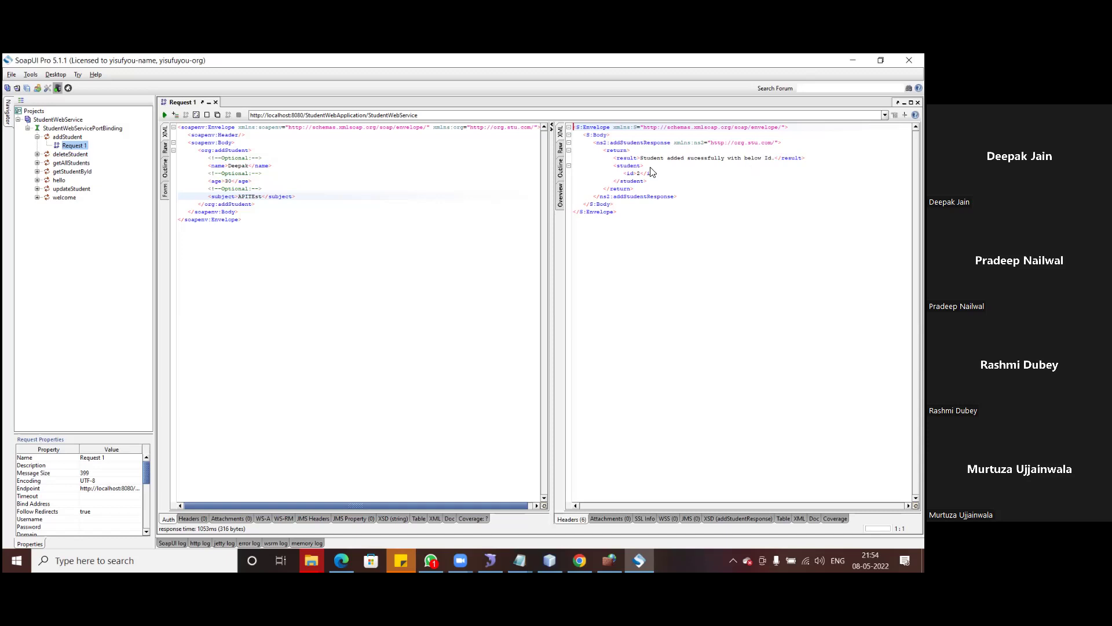
left_click(641, 182)
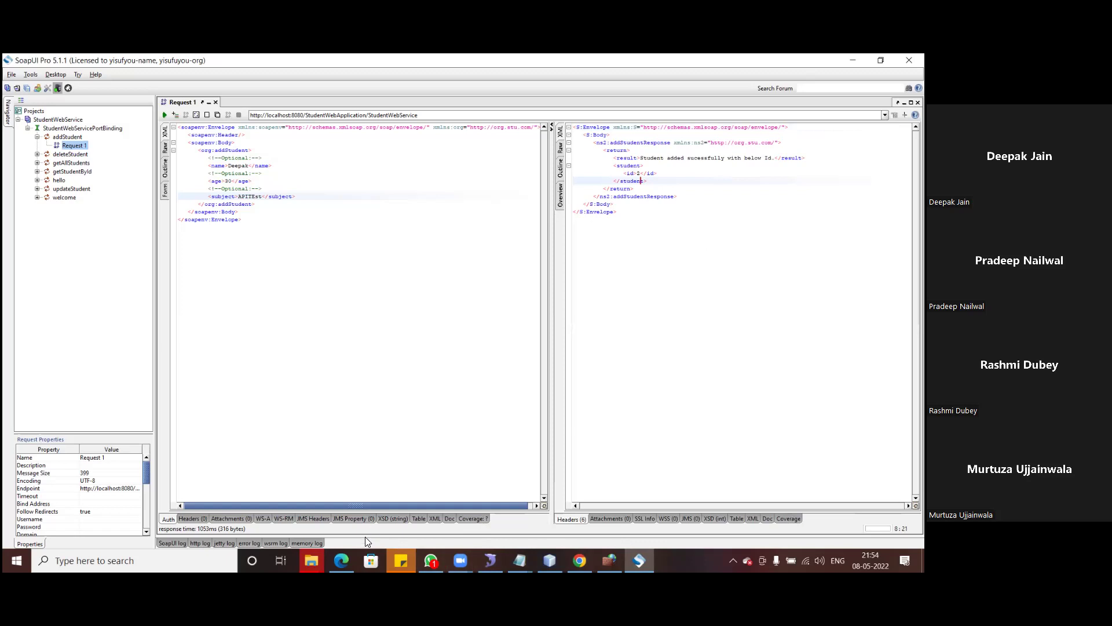
left_click(341, 560)
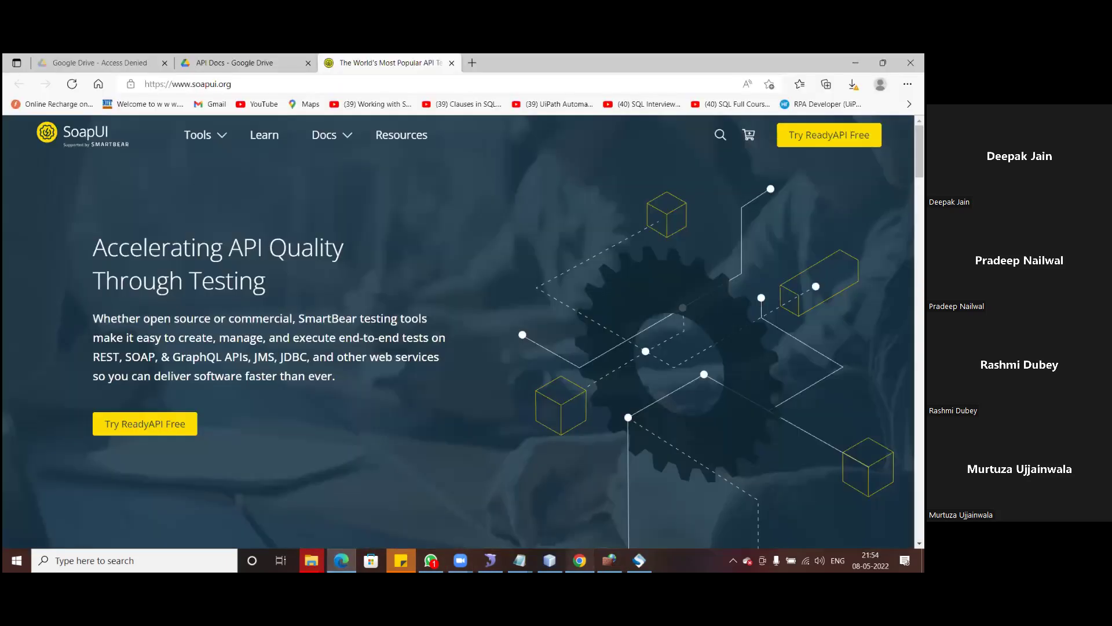
- Reload the WSDL and REST students pages in Chrome and highlight the new student with id 2
key("alt+Tab")
left_click(55, 86)
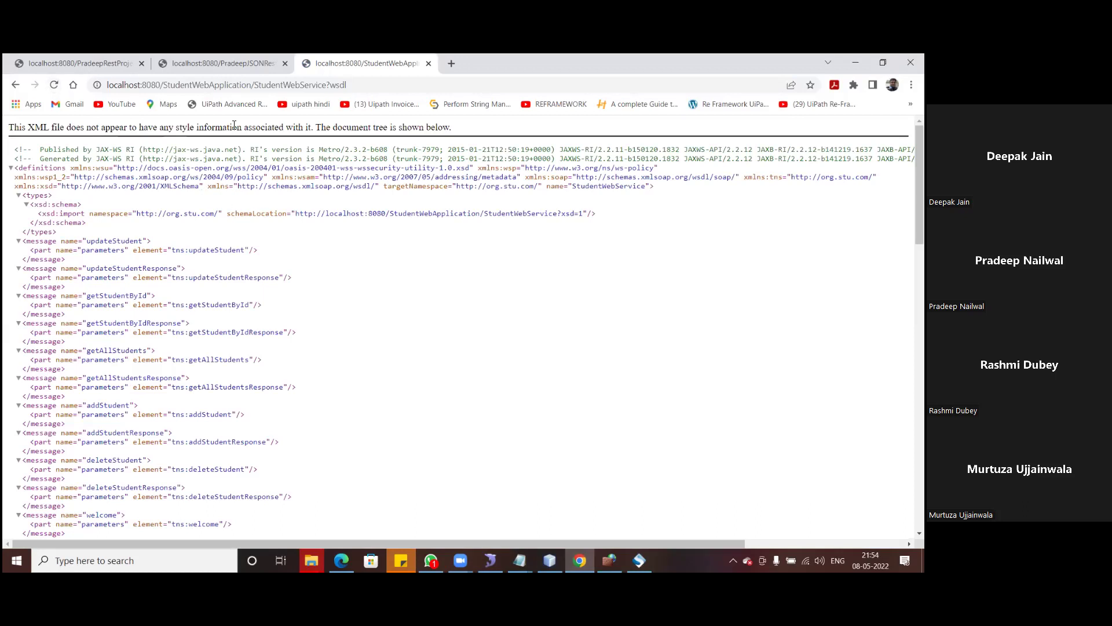
key("ctrl+1")
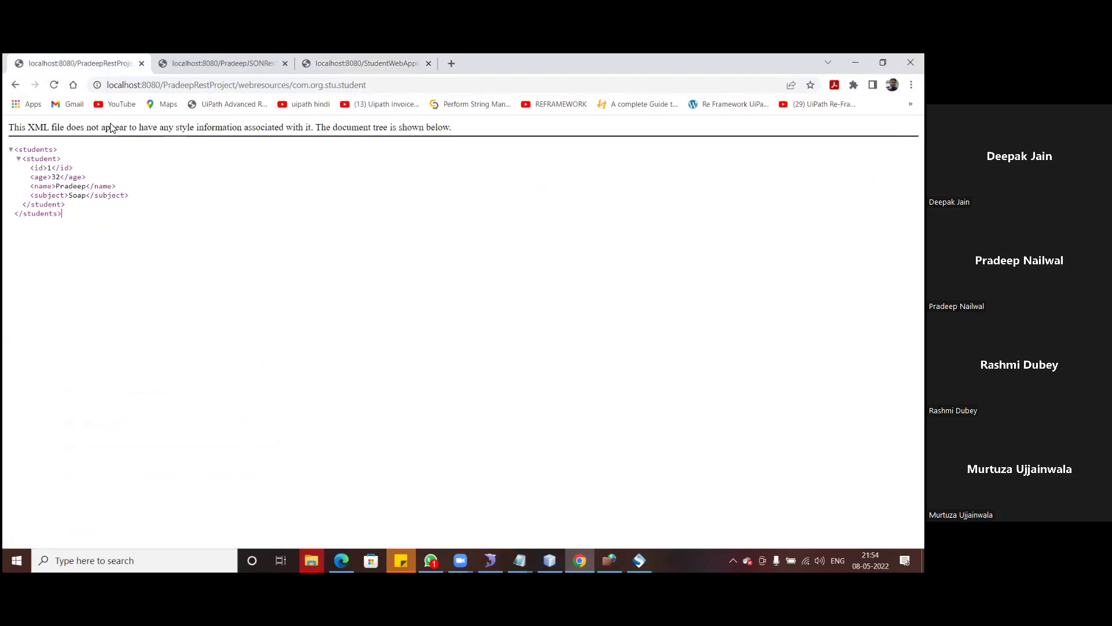
left_click(55, 86)
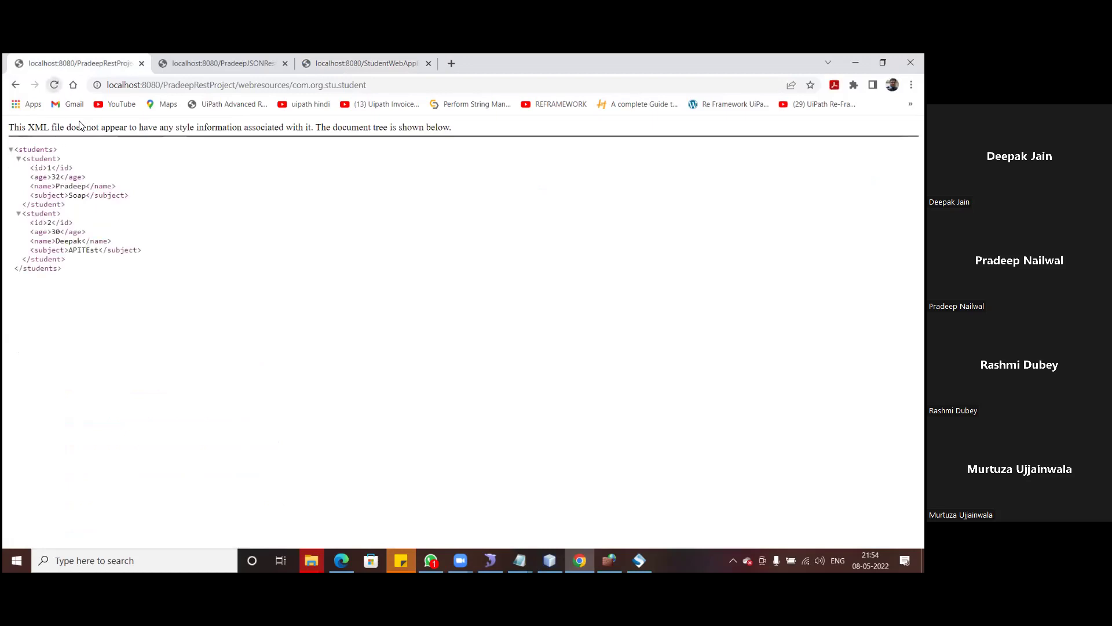
left_click_drag(31, 214, 98, 274)
left_click_drag(29, 141, 150, 295)
left_click(150, 296)
- Reload the JSON students page and highlight the second student's record with age 30 and subject APITEst
left_click(271, 65)
left_click(54, 85)
left_click_drag(81, 243, 166, 290)
left_click(230, 298)
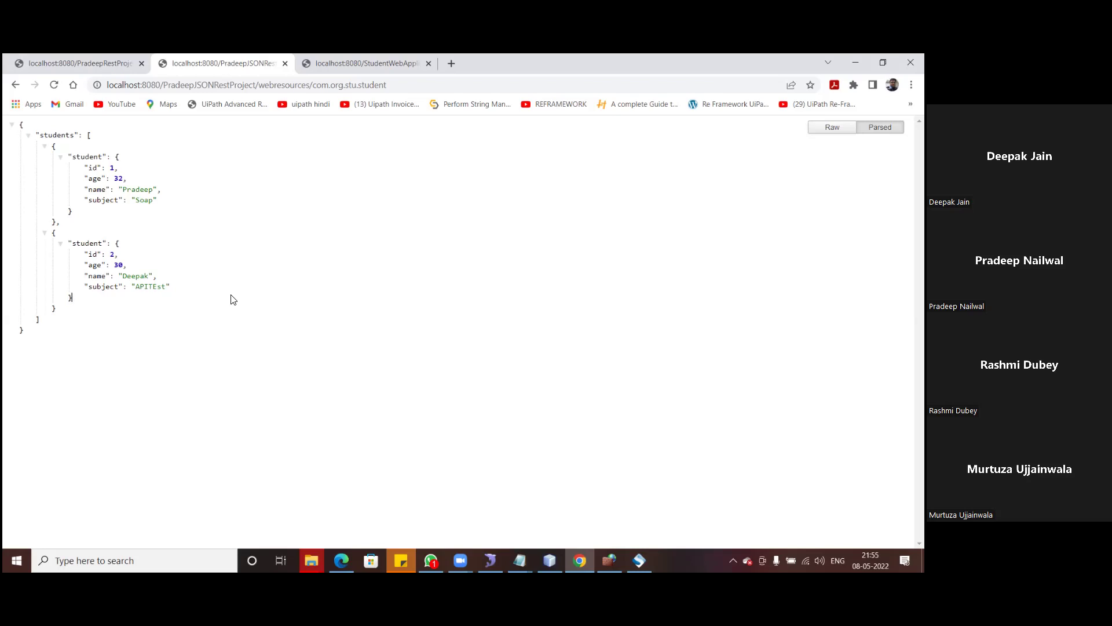
double_click(118, 264)
left_click(207, 326)
- Back in SoapUI, open getAllStudents Request 1 in its SOAP XML view
left_click(639, 560)
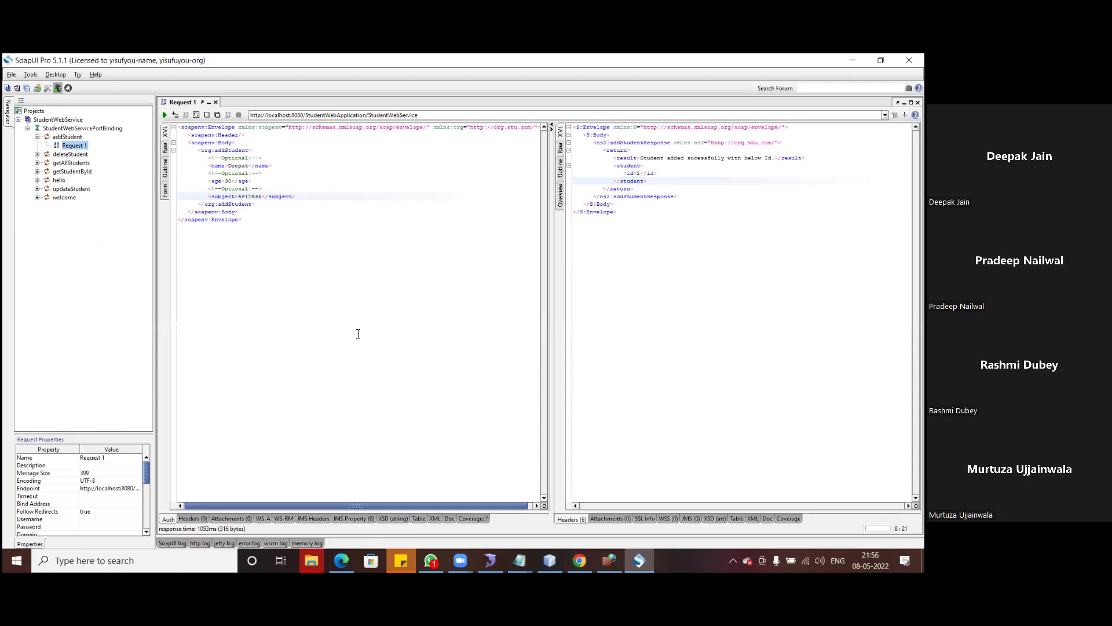
left_click(38, 164)
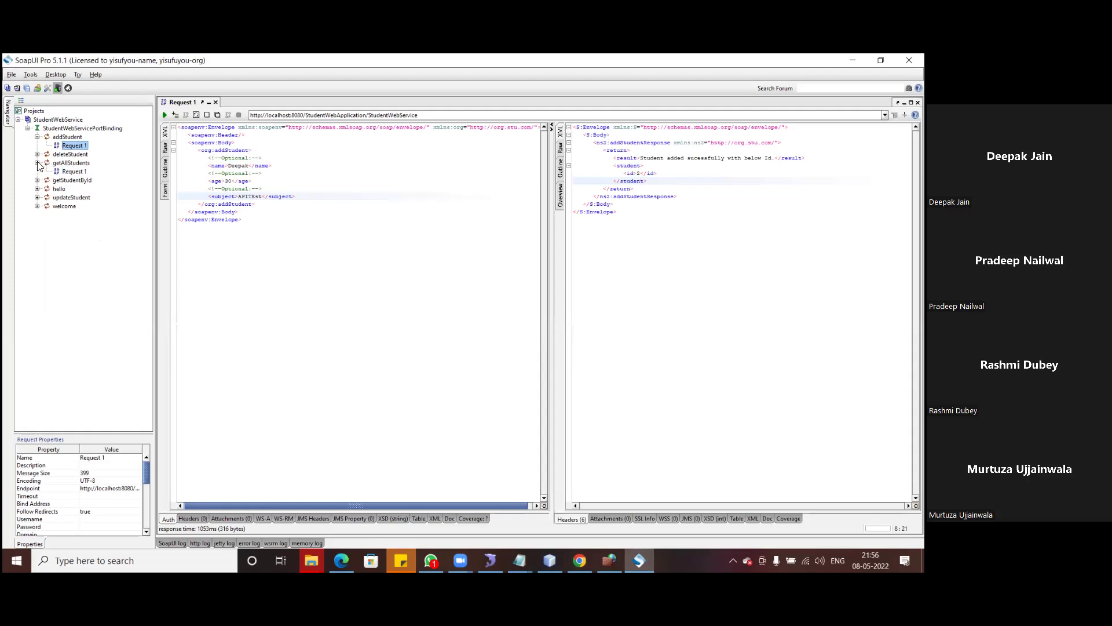
double_click(74, 172)
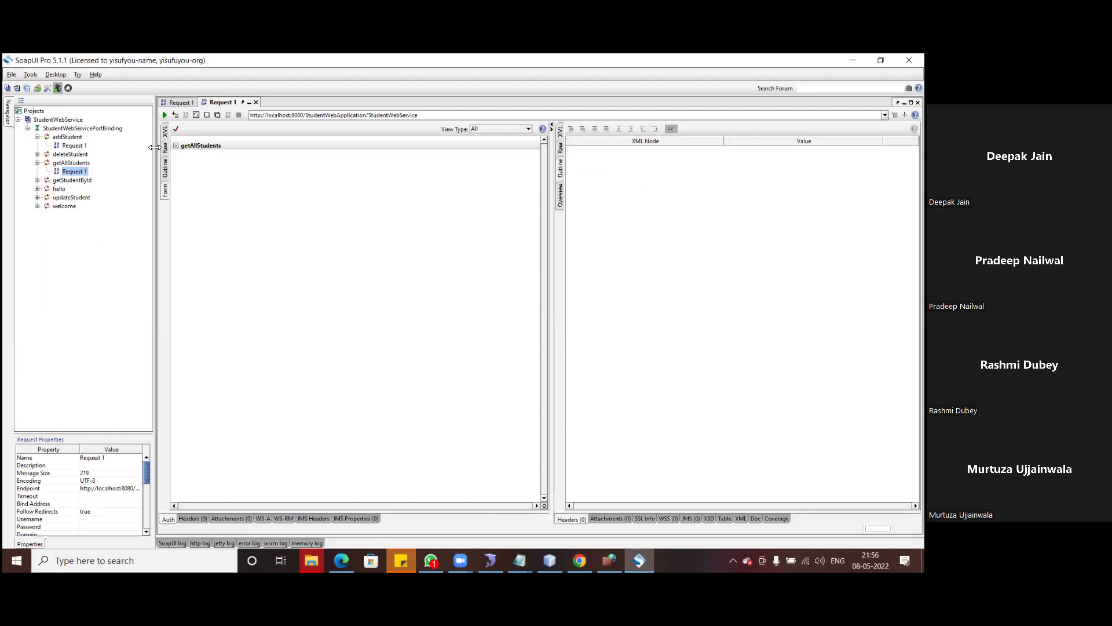
left_click(165, 132)
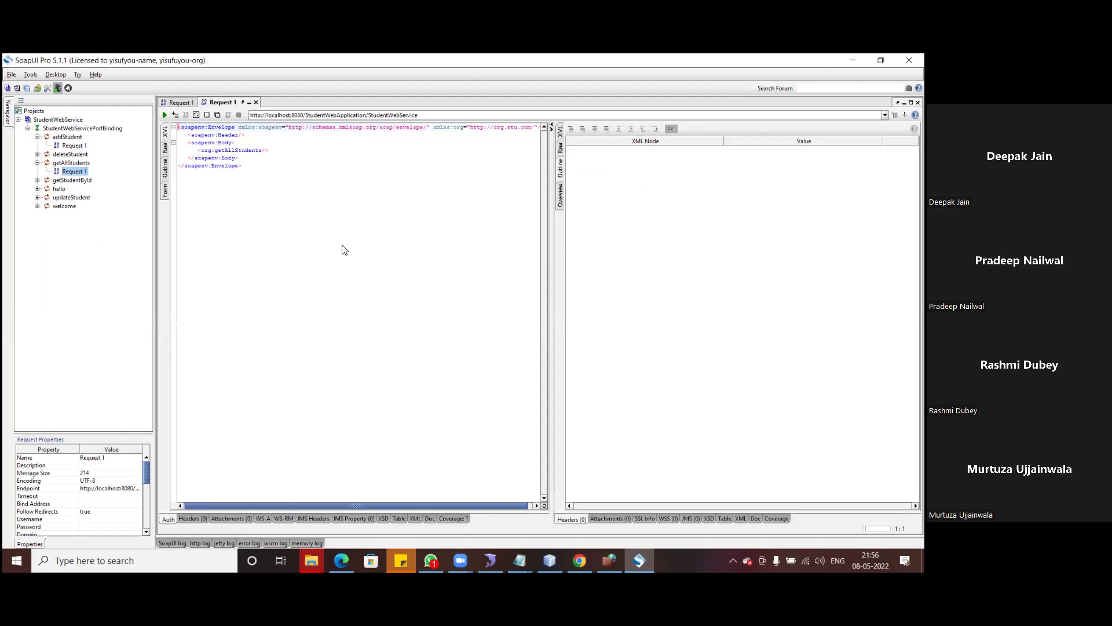
- Run getAllStudents and check the response lists both students, including id 2 with age 30
left_click(165, 115)
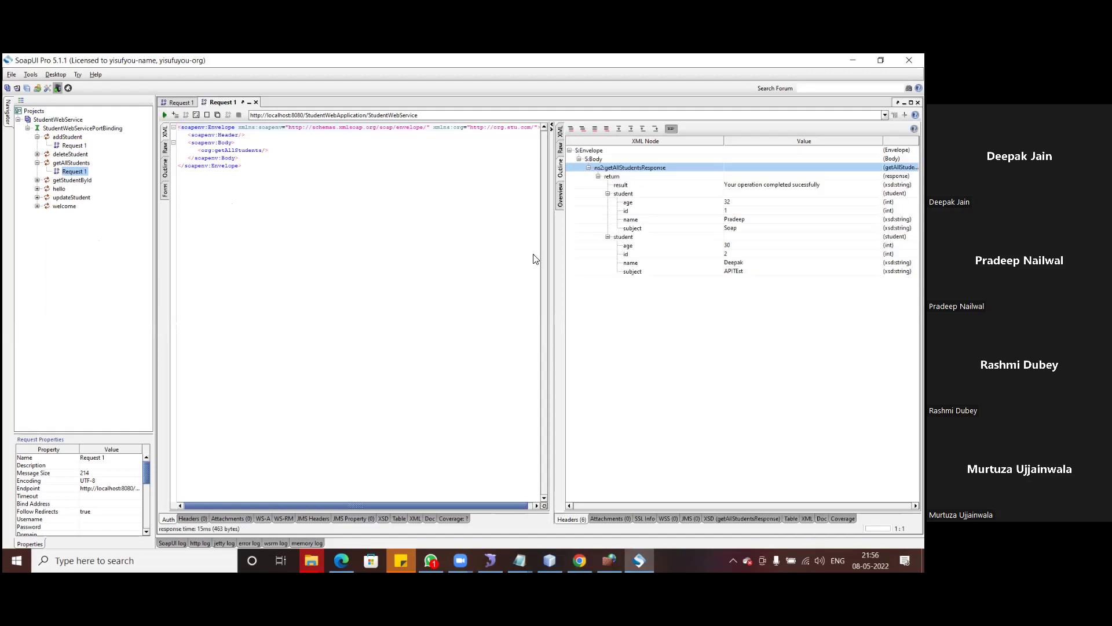
left_click(731, 203)
left_click(738, 248)
left_click(740, 263)
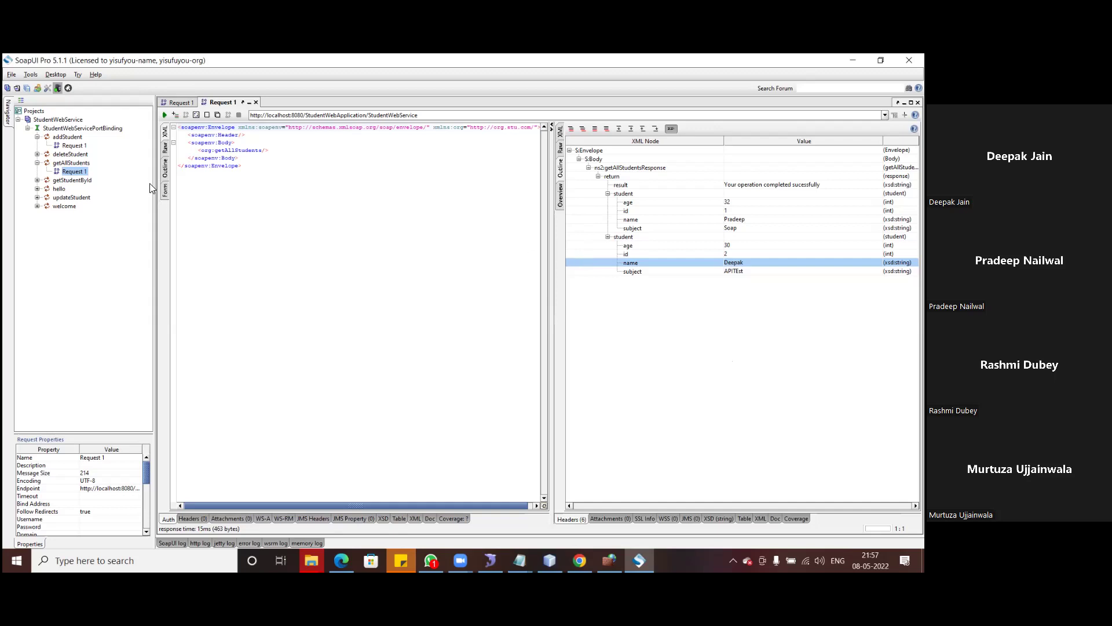
left_click(78, 182)
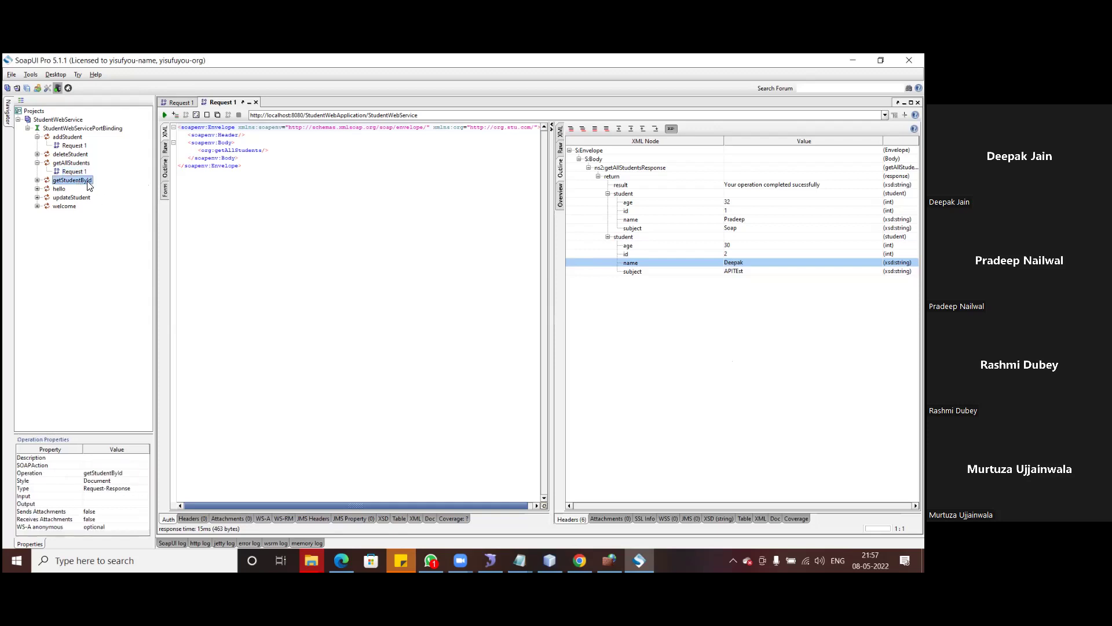
- Run getStudentById Request 1 in XML view with the <id> placeholder replaced by 2
left_click(37, 180)
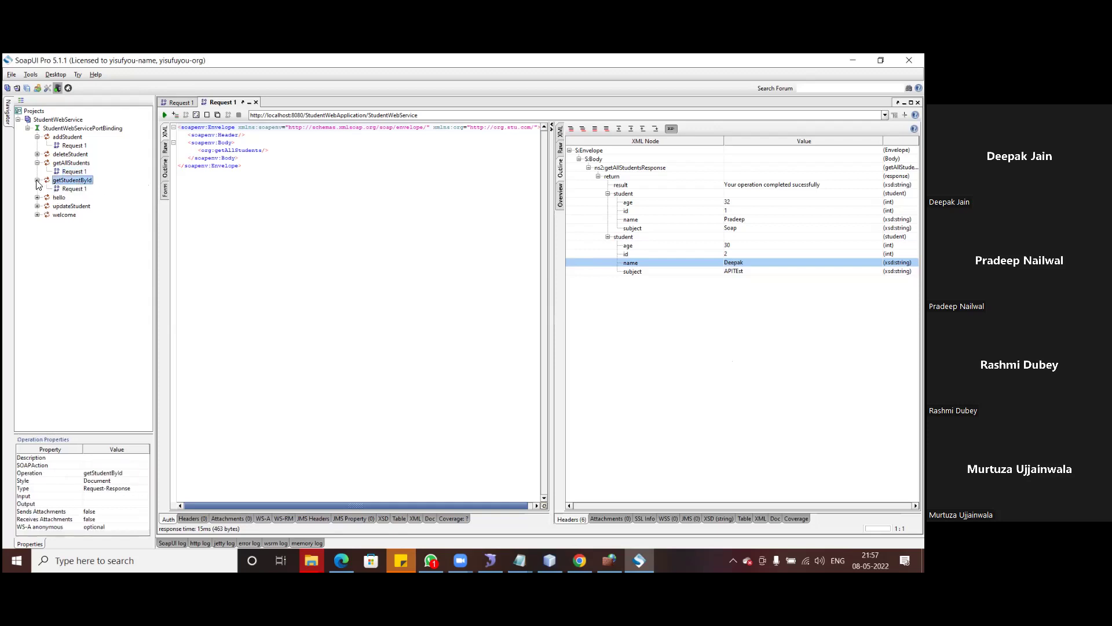
left_click(74, 189)
double_click(74, 190)
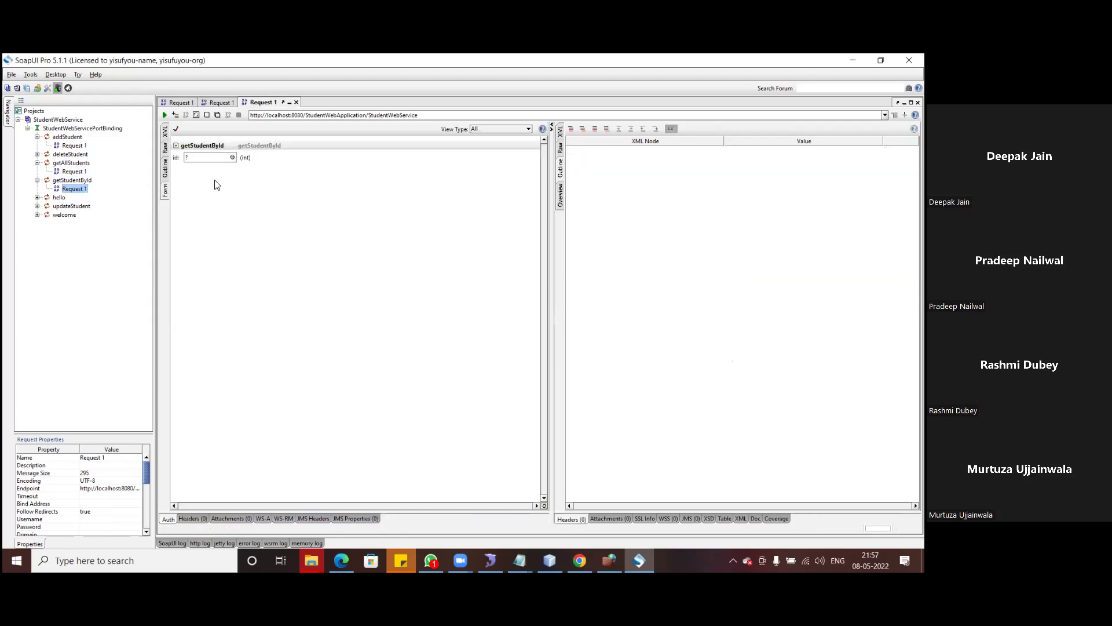
left_click(165, 133)
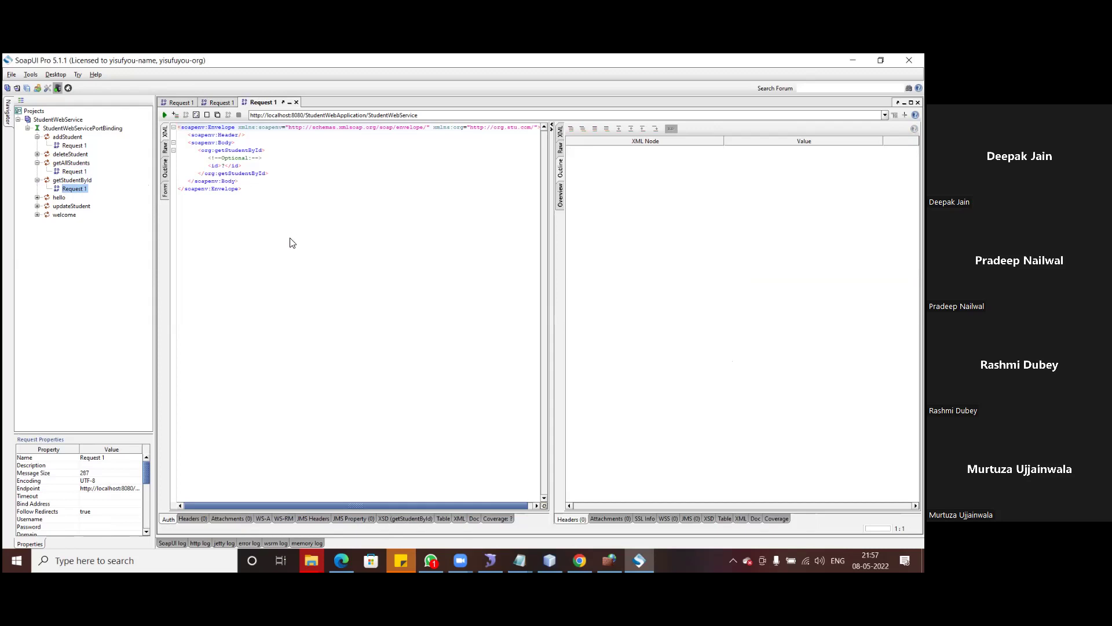
left_click(229, 166)
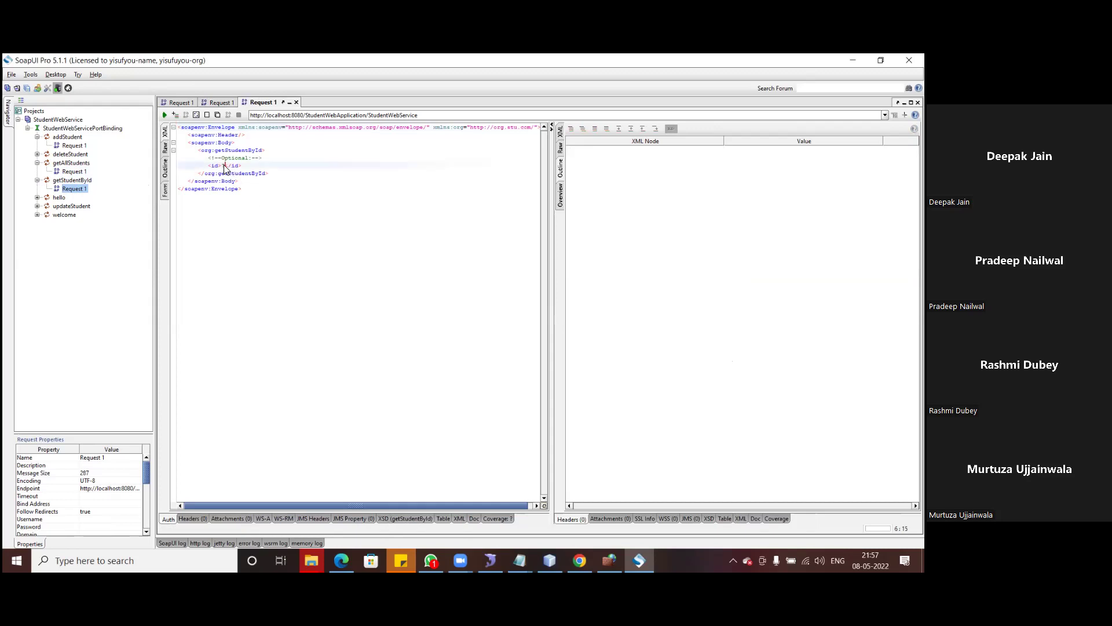
key("BackSpace")
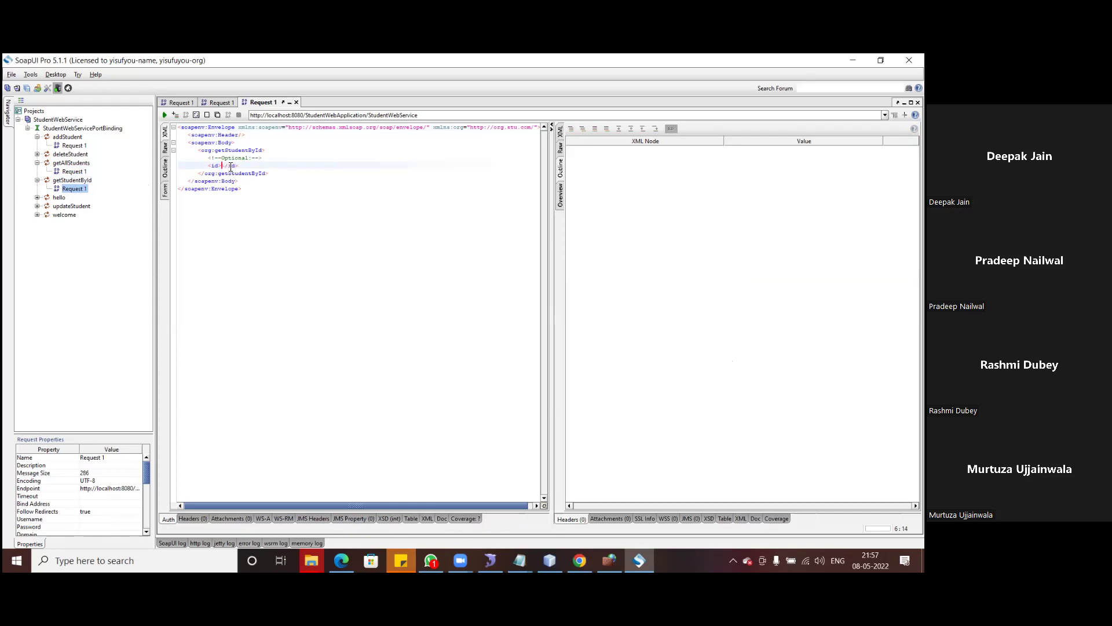
type("2")
left_click(165, 114)
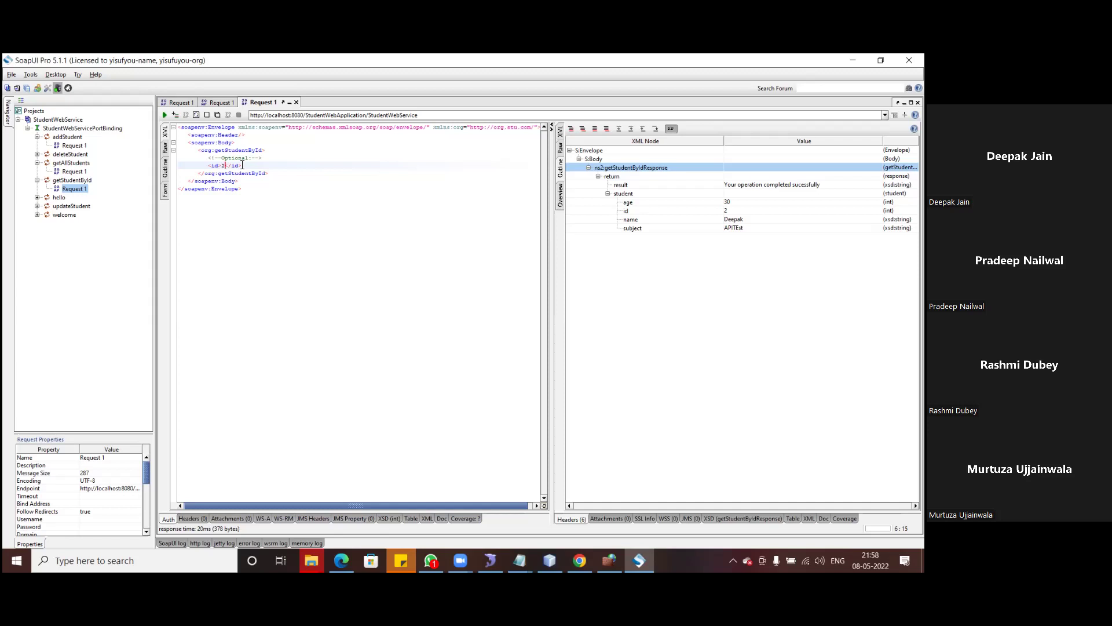
- Show addStudent Request 1's raw HTTP POST with Content-Length 399, toggling between Raw and XML views
left_click(166, 147)
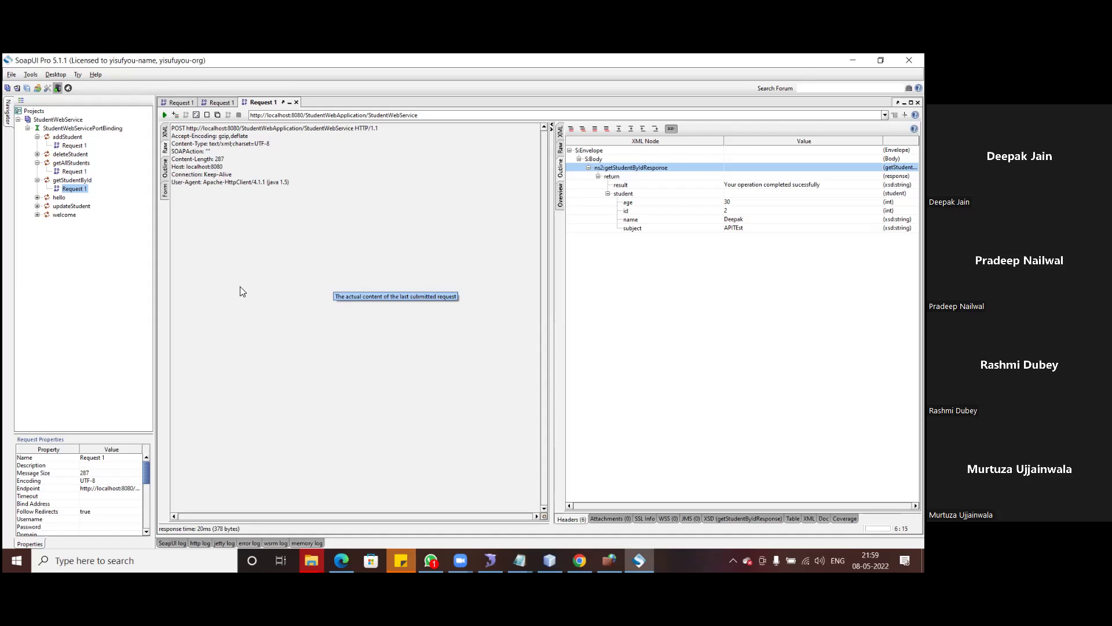
double_click(72, 147)
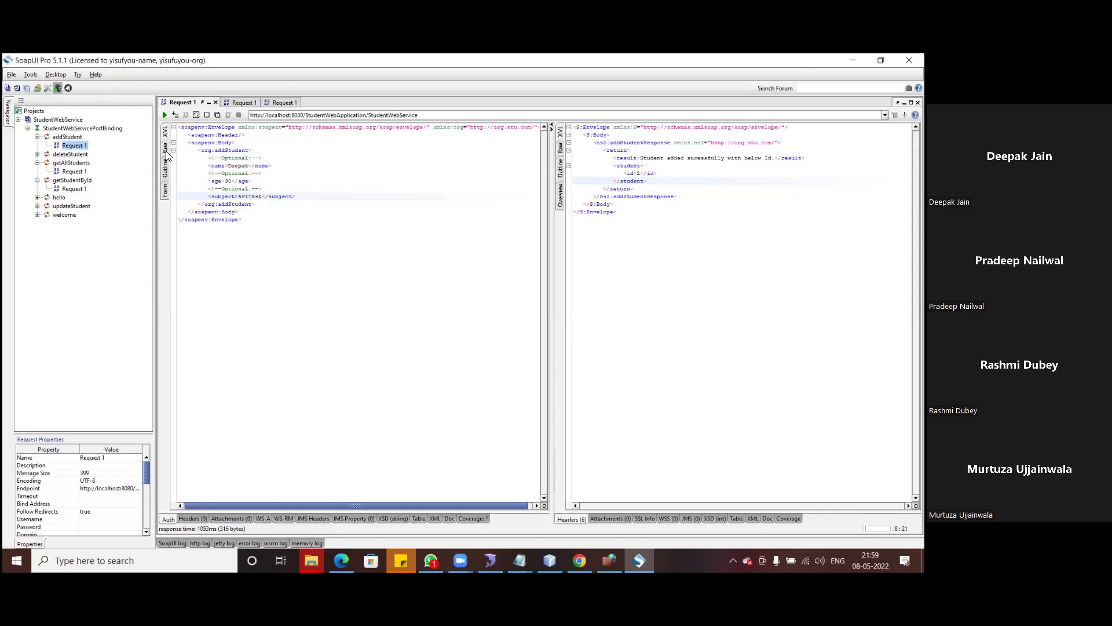
left_click(166, 151)
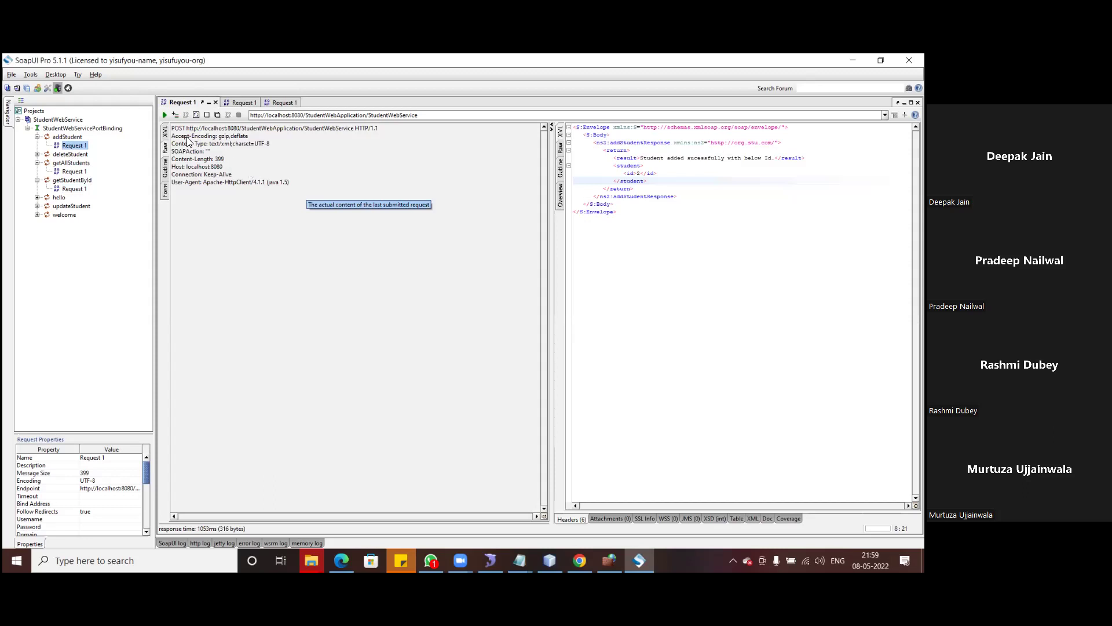
left_click(165, 132)
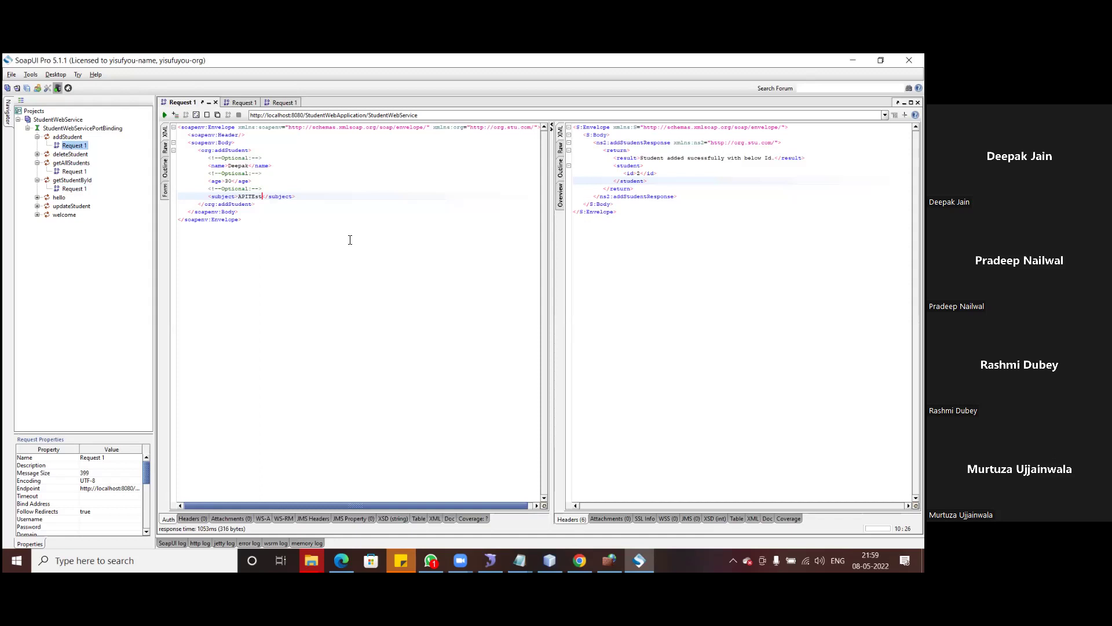
left_click(165, 148)
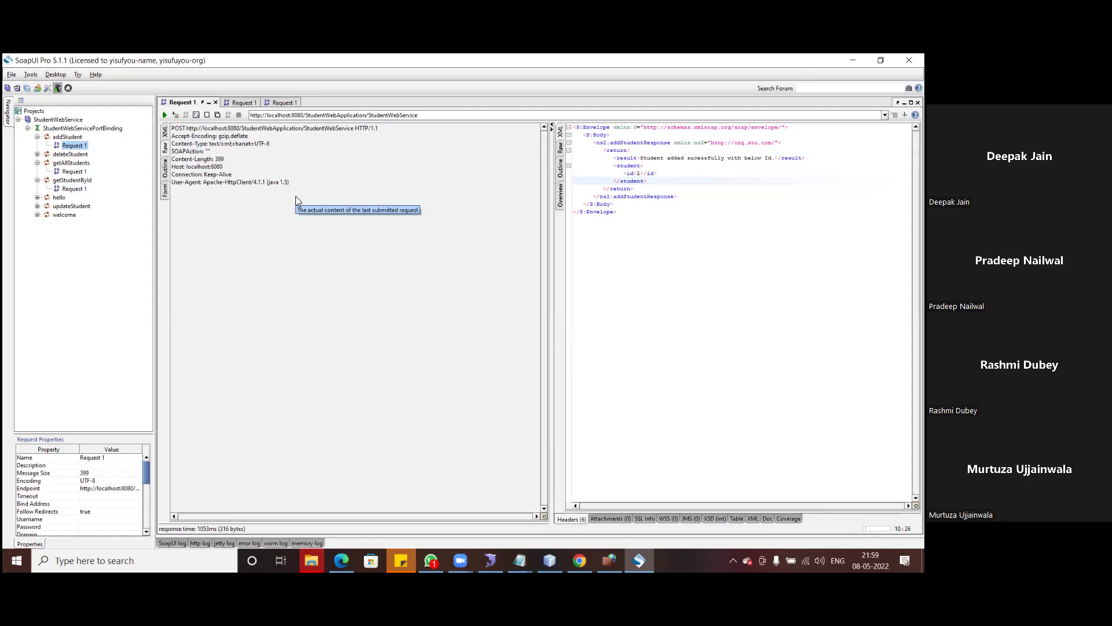
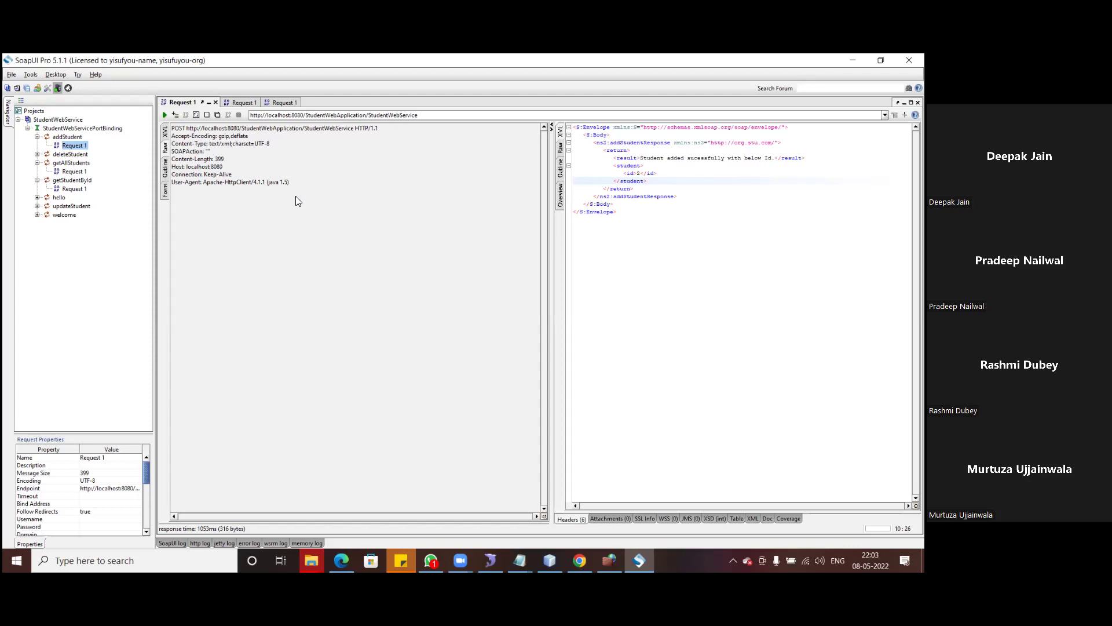
- Show addStudent Request 1 as XML and replace the student name with a new name
double_click(219, 159)
left_click(164, 131)
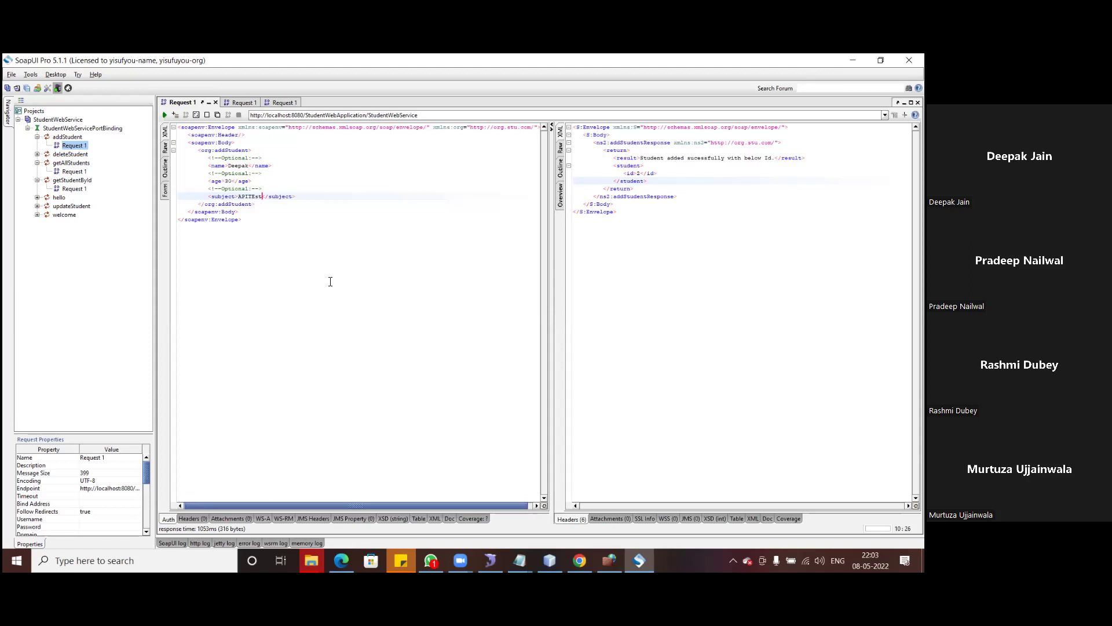
double_click(241, 166)
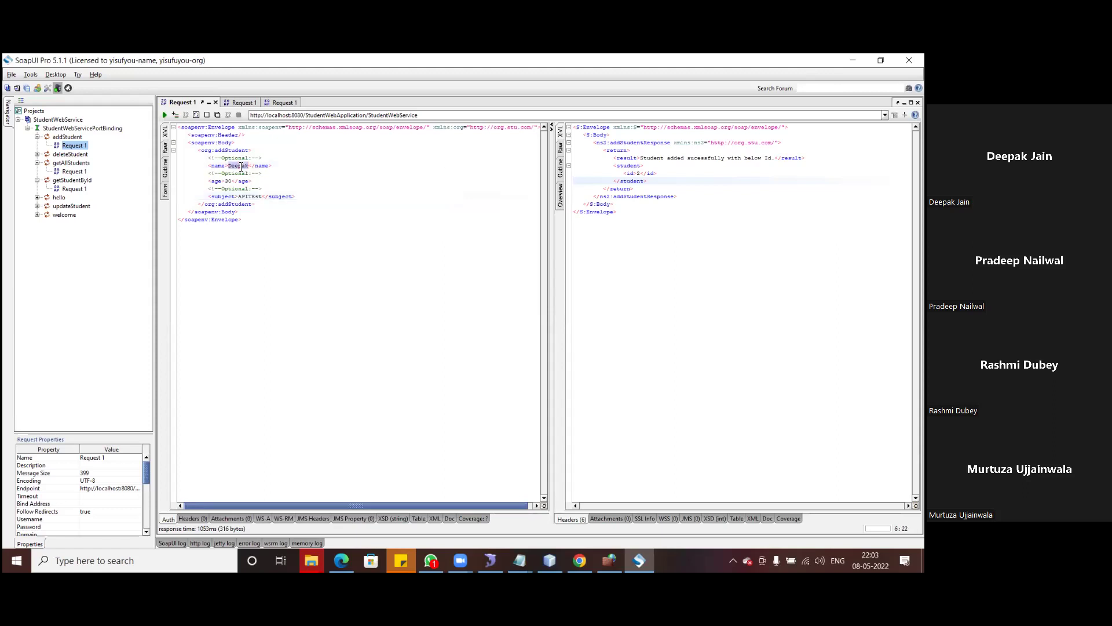
type("m")
type("urtu")
type("ja")
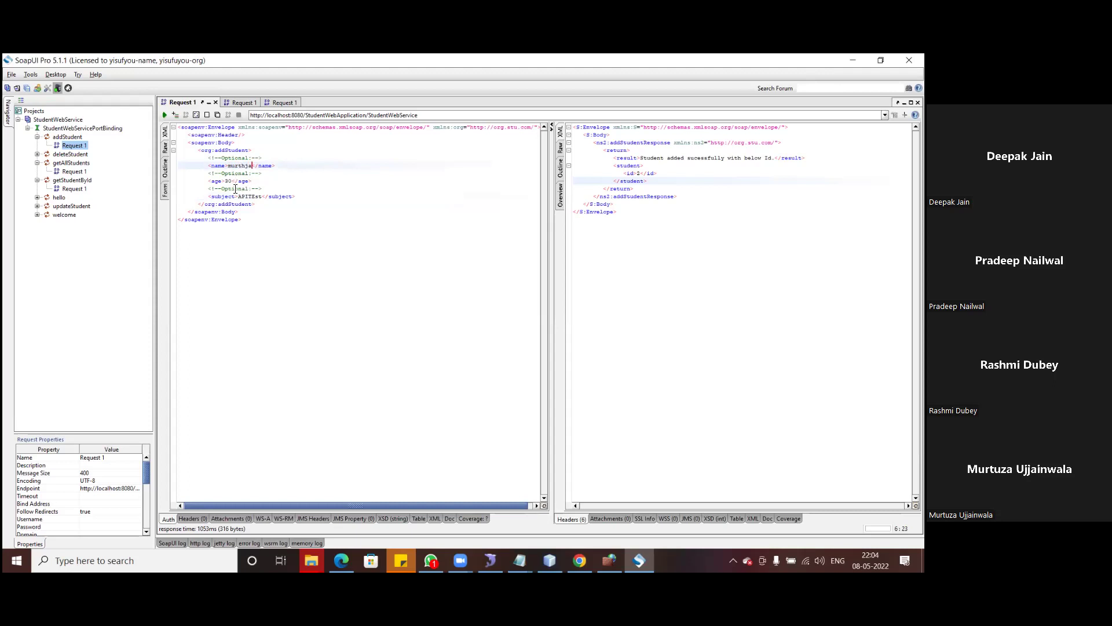
left_click(230, 181)
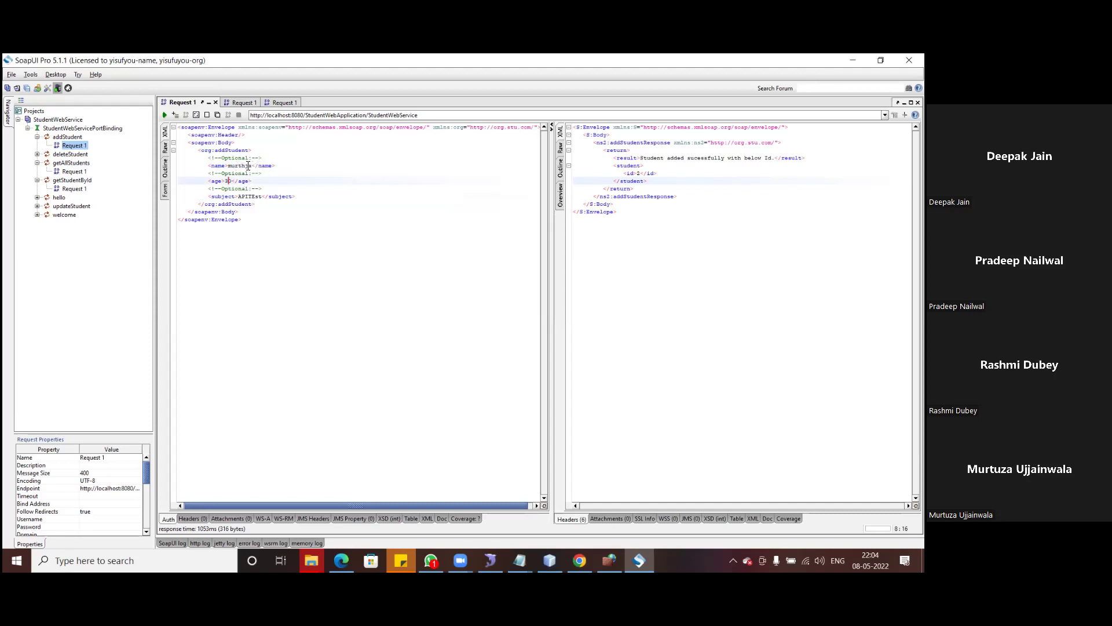
left_click(253, 165)
key("BackSpace")
key("BackSpace")
key("BackSpace")
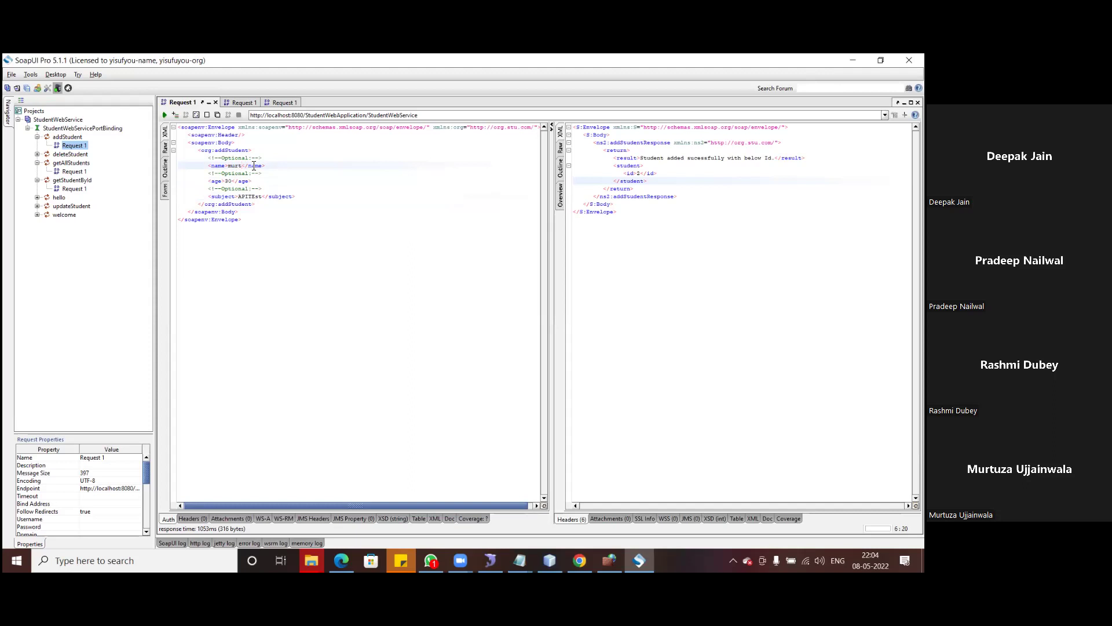
type("uza")
- Change the age, trim the subject to API, and resend addStudent, getting id 3
left_click(231, 182)
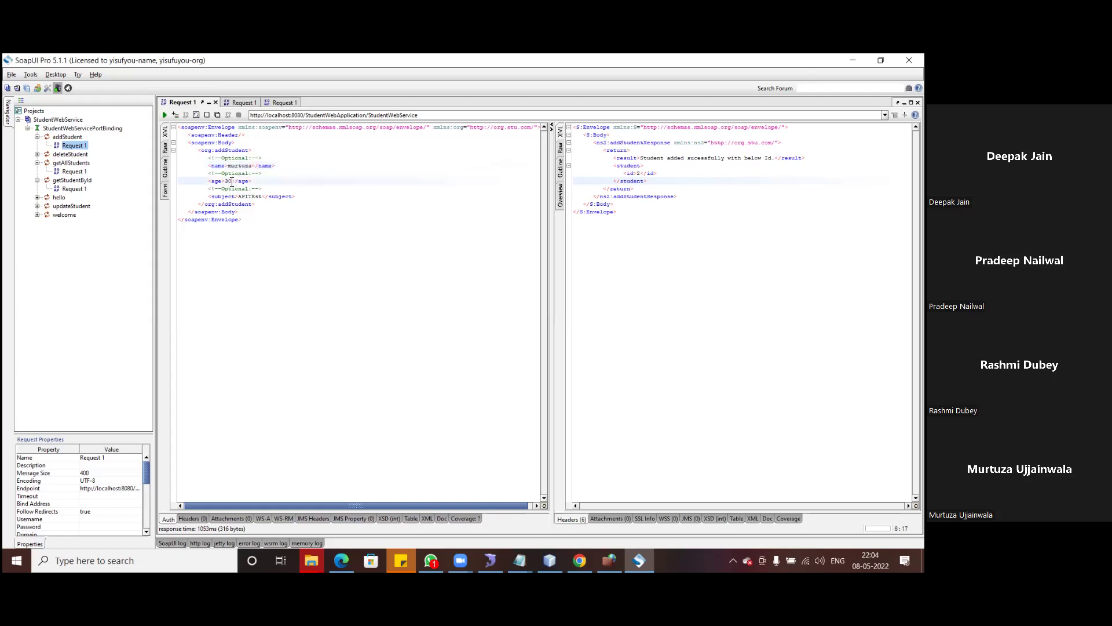
key("BackSpace")
key("BackSpace")
type("28")
left_click(262, 198)
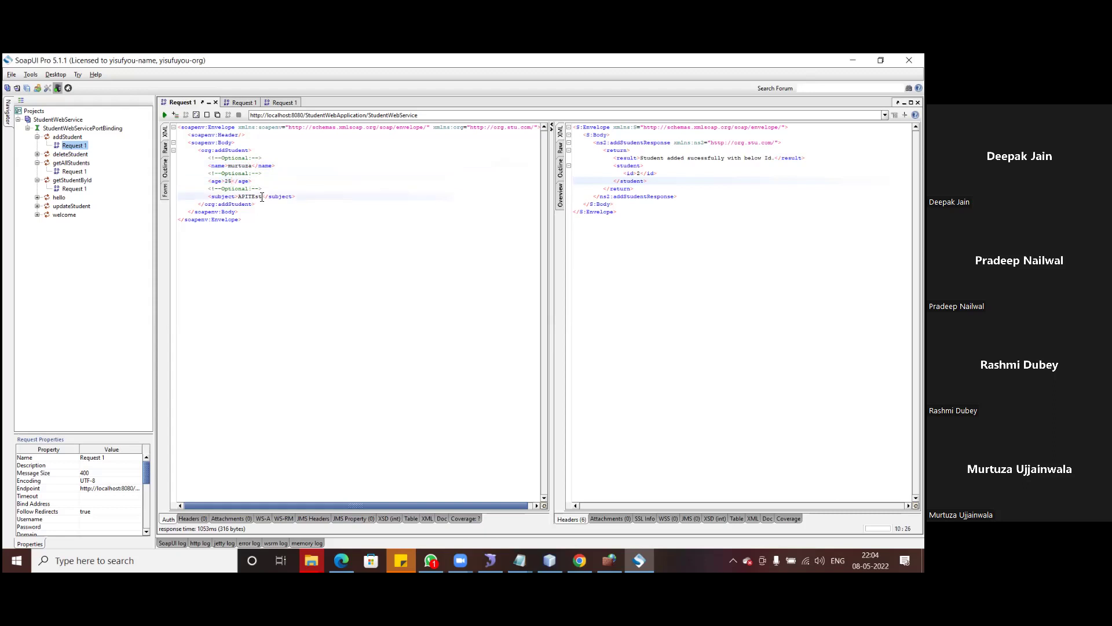
key("BackSpace")
key("BackSpace")
key("BackSpace")
key("BackSpace")
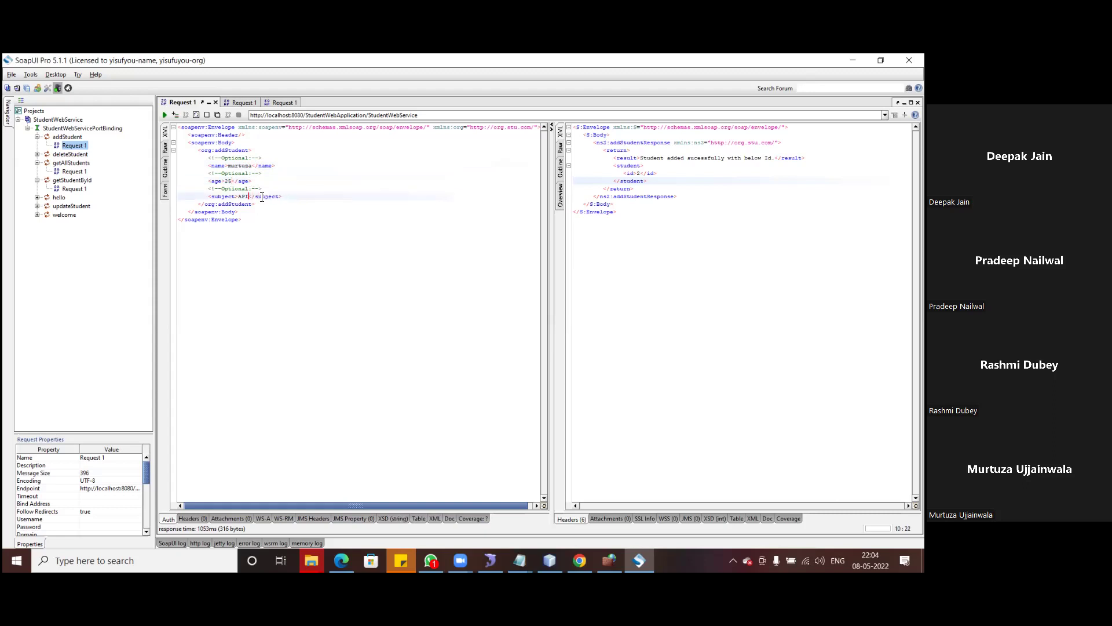
left_click(316, 237)
left_click(164, 115)
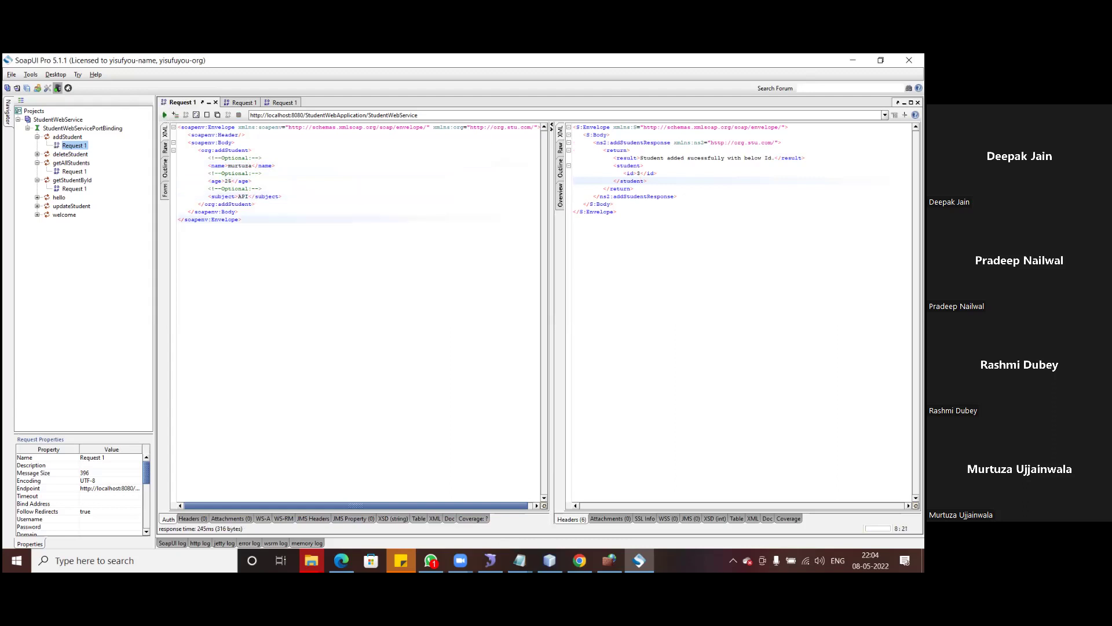
left_click(165, 150)
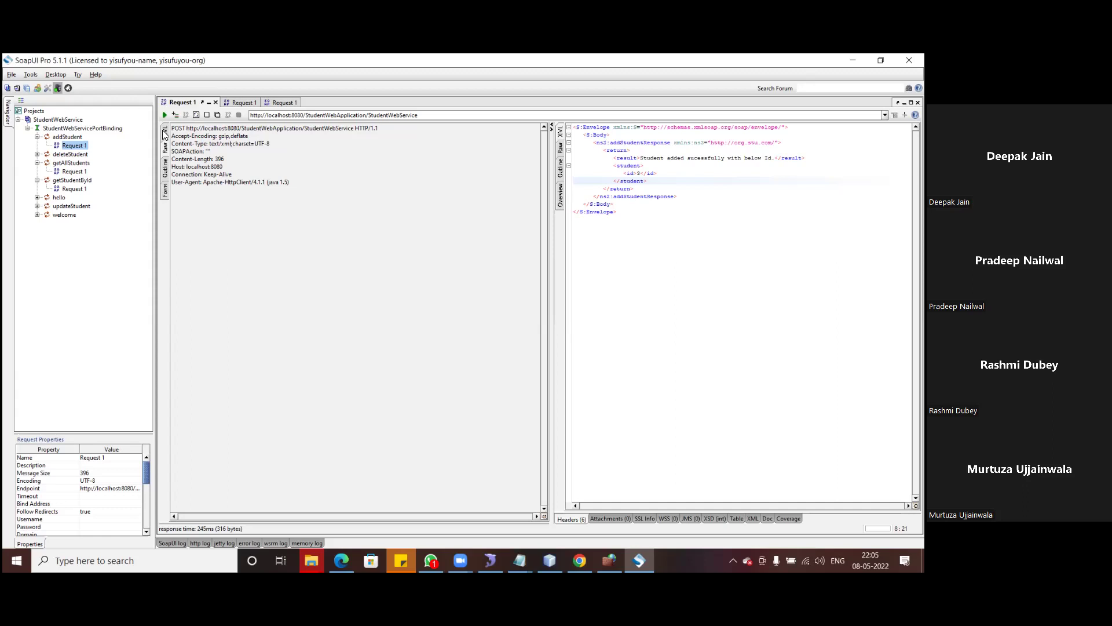
left_click(164, 132)
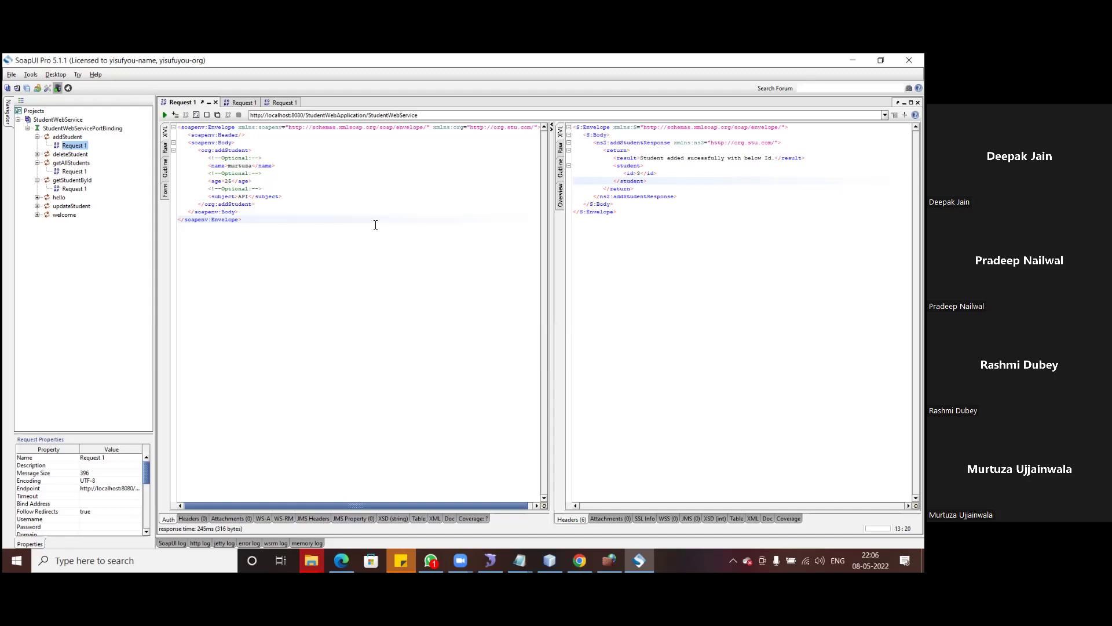
- Clear the student name, resend addStudent, and confirm the response says 'added' with id 4
left_click(347, 204)
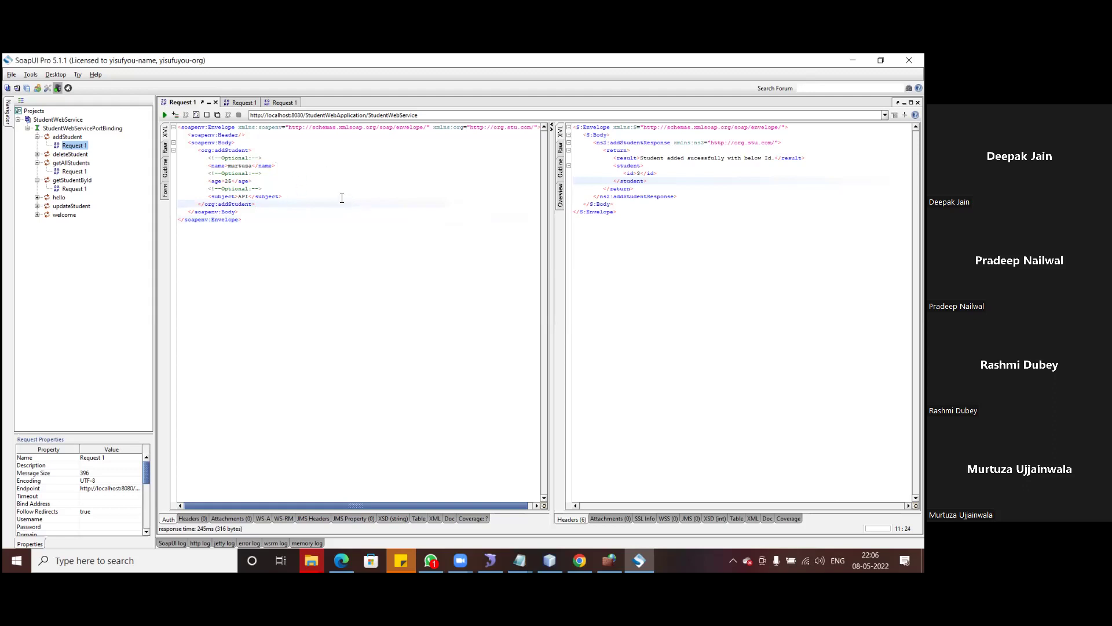
double_click(243, 166)
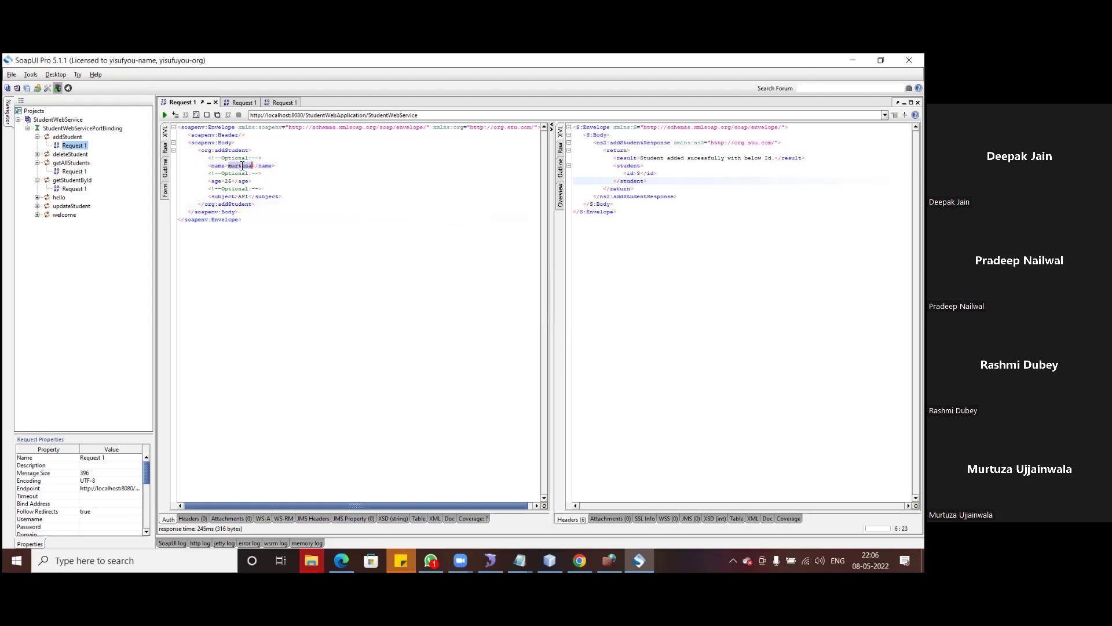
key("BackSpace")
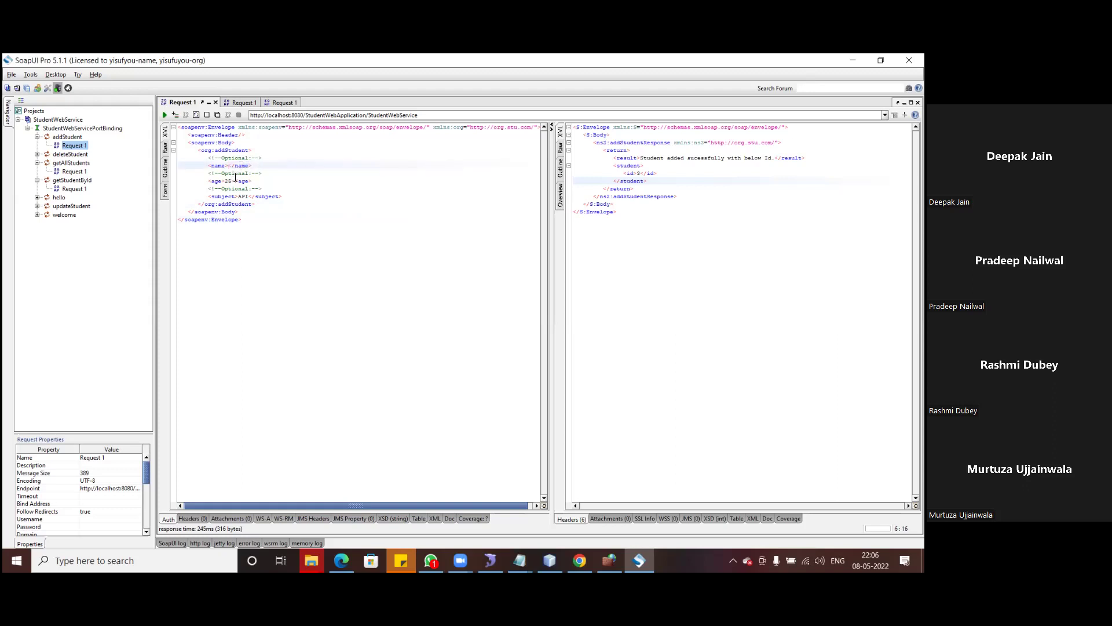
left_click(165, 115)
left_click_drag(665, 160, 689, 160)
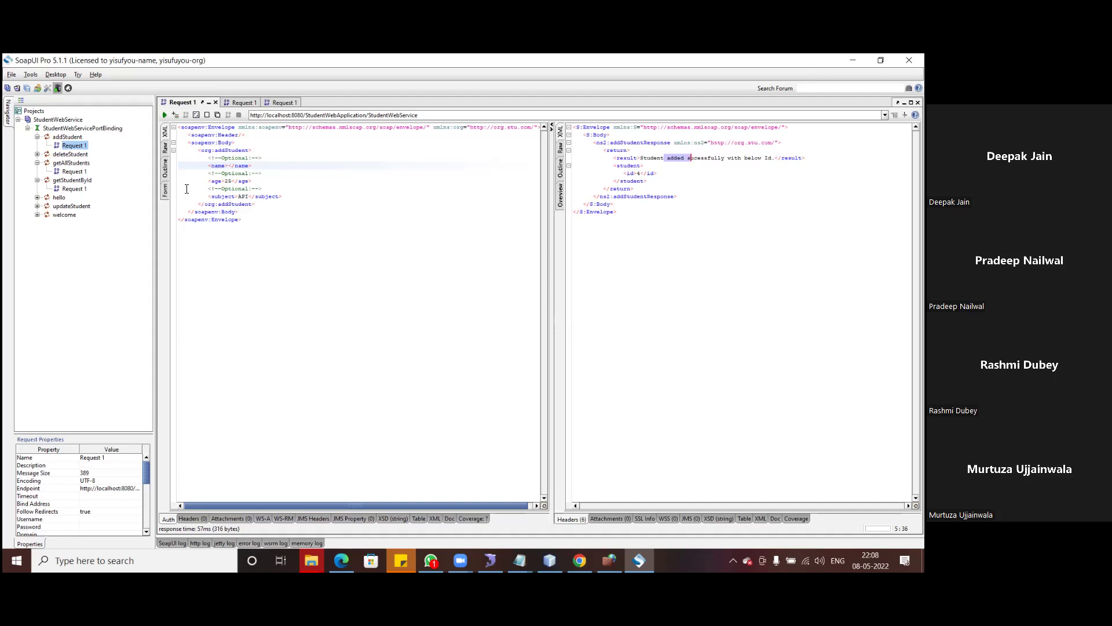
- In Form view, enter a student name with age 20 and submit addStudent, getting id 5
left_click(165, 190)
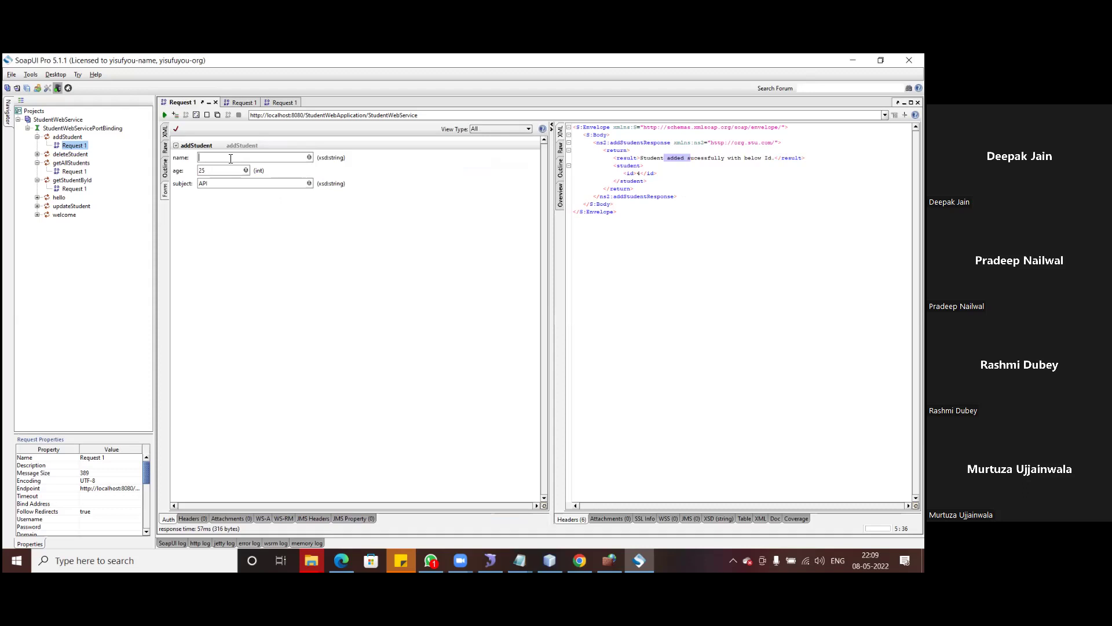
type("Rashmi")
left_click(224, 170)
left_click(165, 115)
left_click(165, 133)
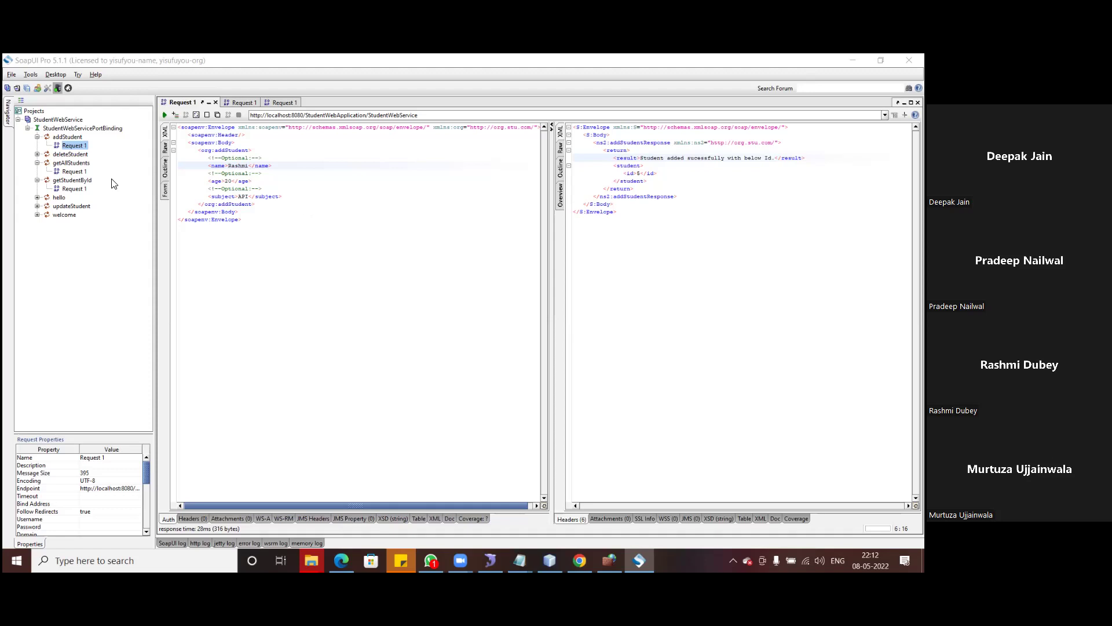
- Open the getStudentById request for id 2 and view its response (age 30, subject APITest) as raw XML
double_click(69, 191)
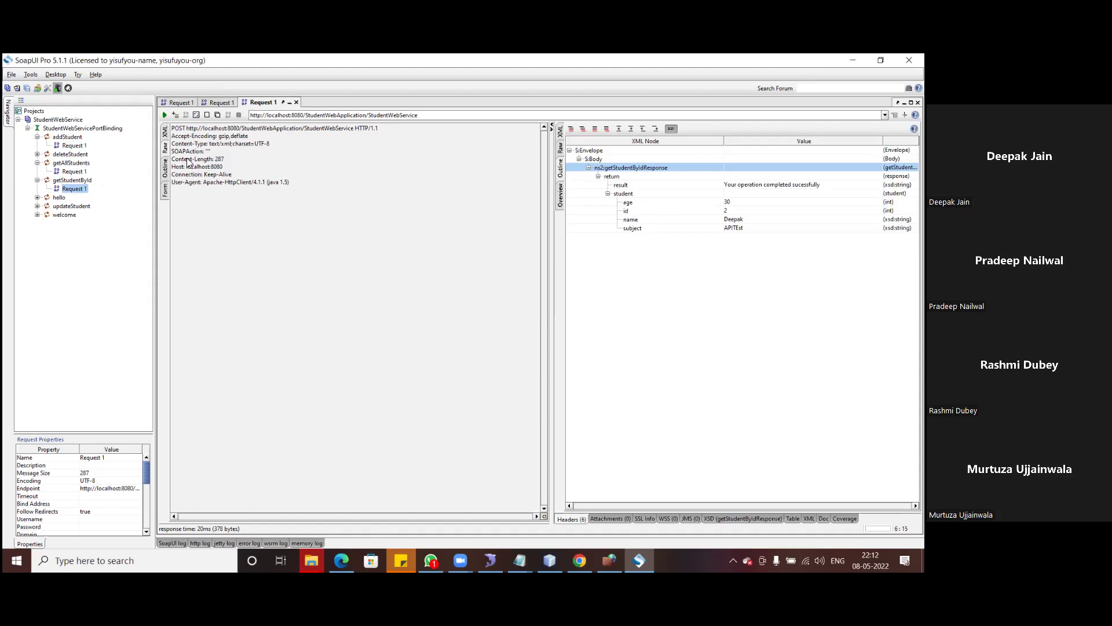
left_click(165, 132)
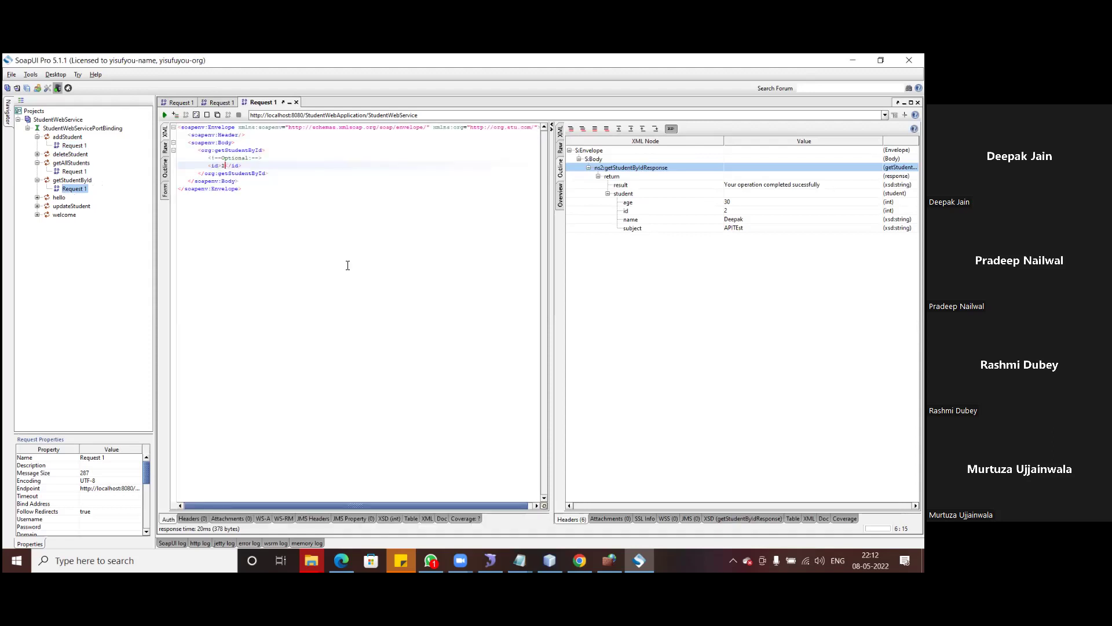
left_click(291, 203)
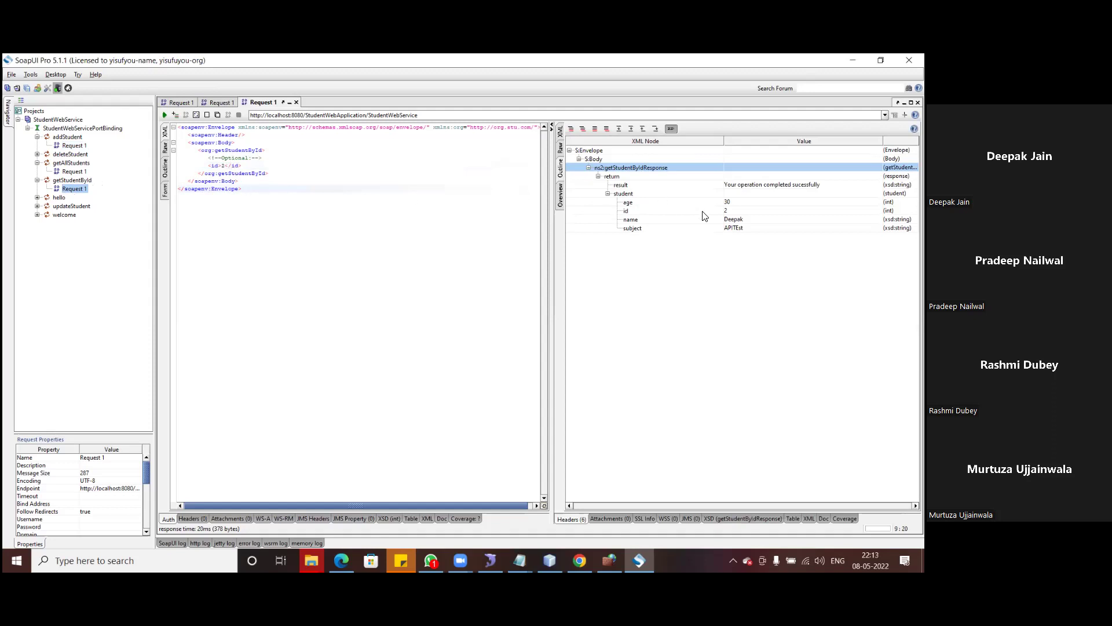
left_click(560, 133)
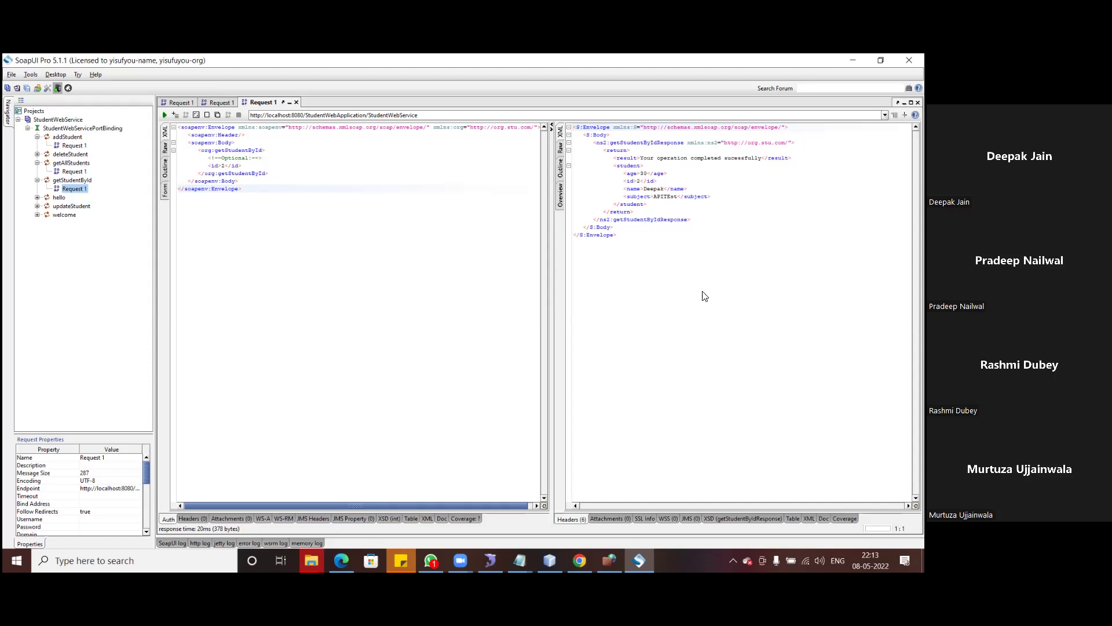
- Request student id 6, receive 'Failure, Sorry, This id do not exist.', then switch to NetBeans
left_click(223, 165)
key("Delete")
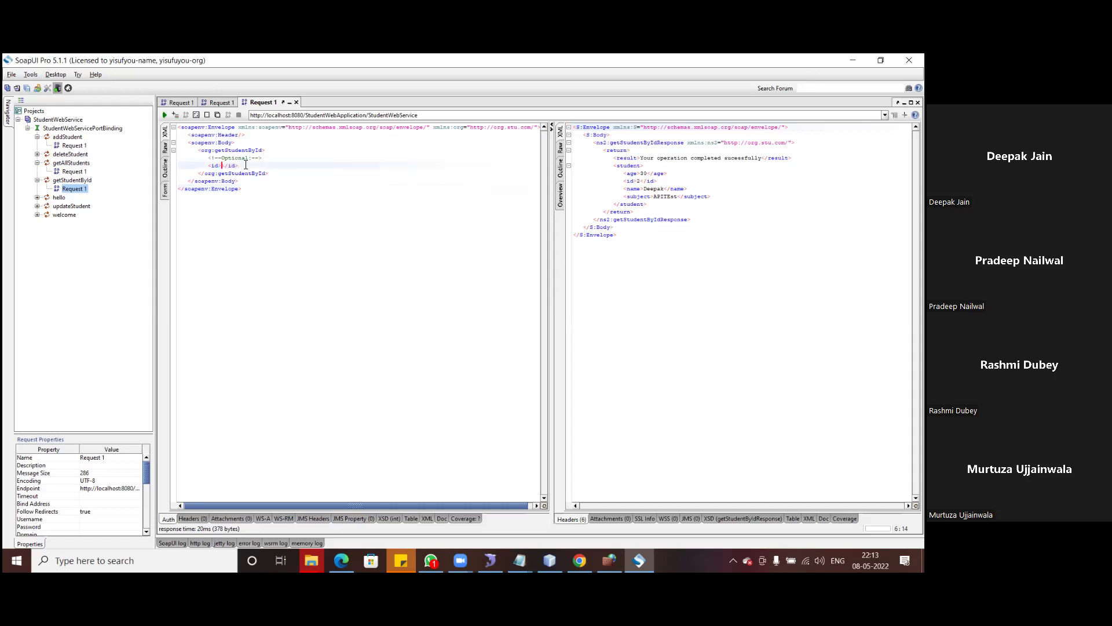
type("6")
left_click(165, 115)
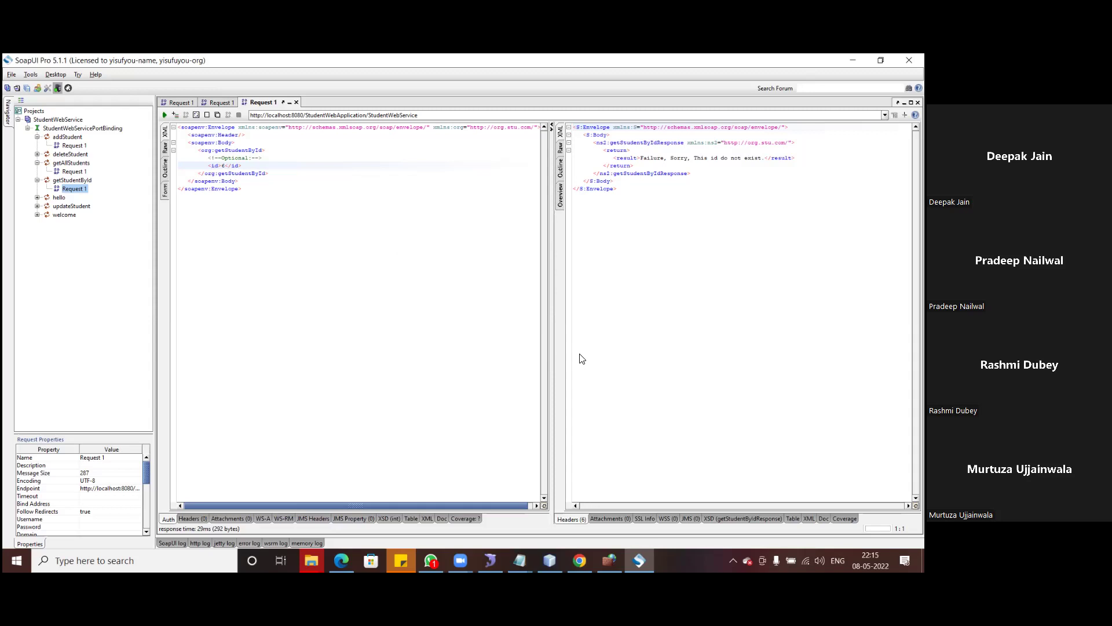
left_click(550, 561)
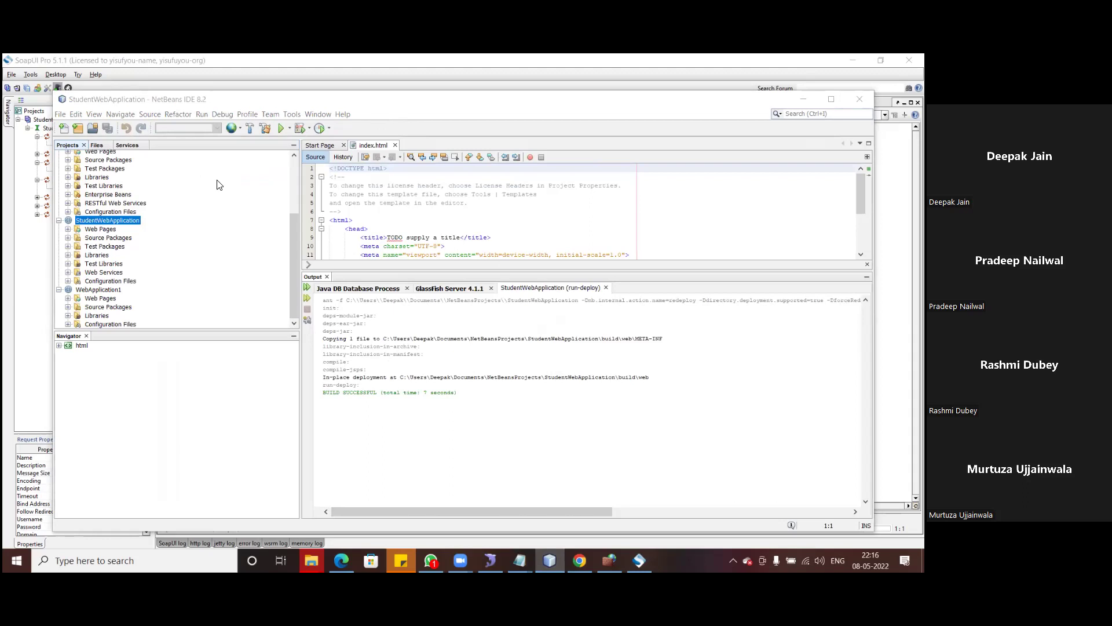
- Open StudentWebService.java from com.stu.org, close the Output panel, and scroll to the addStudent code
left_click(97, 240)
left_click(68, 238)
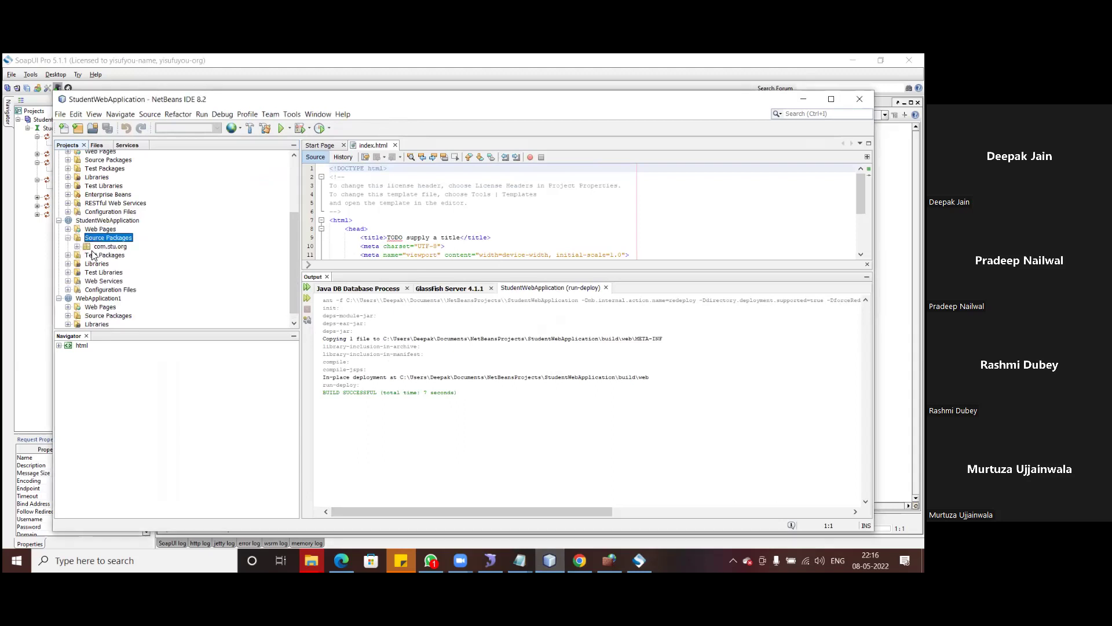
left_click(77, 246)
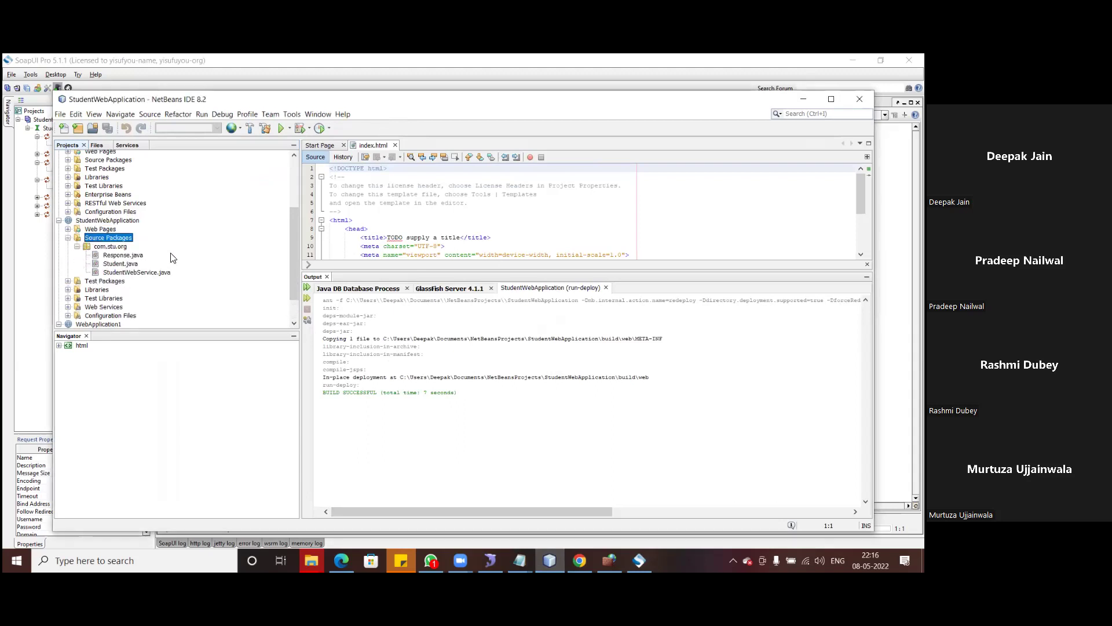
double_click(120, 273)
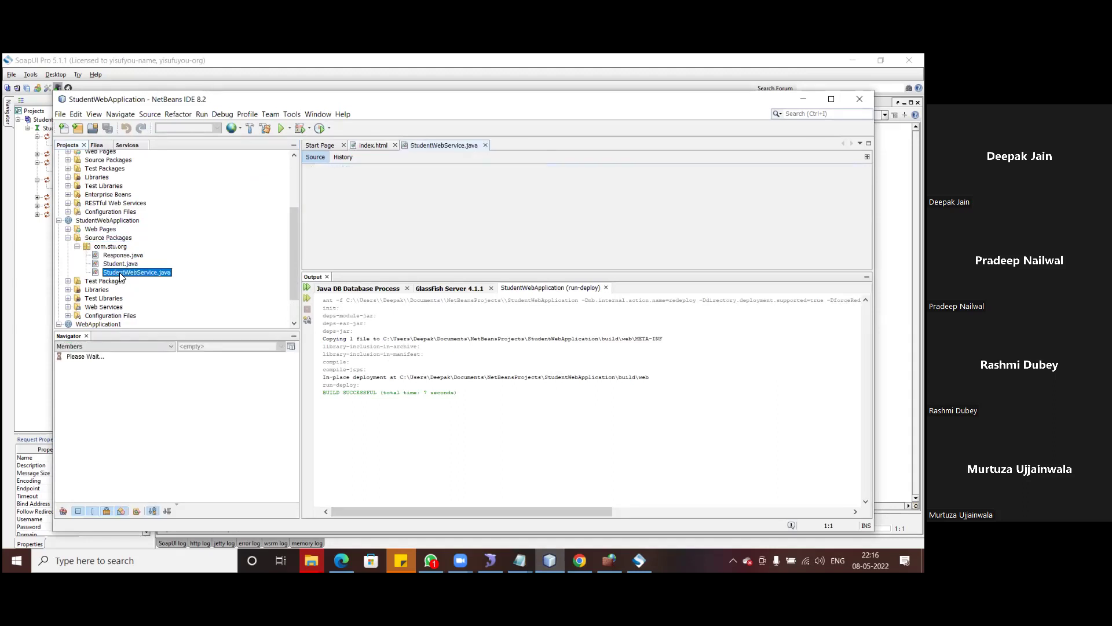
left_click(327, 276)
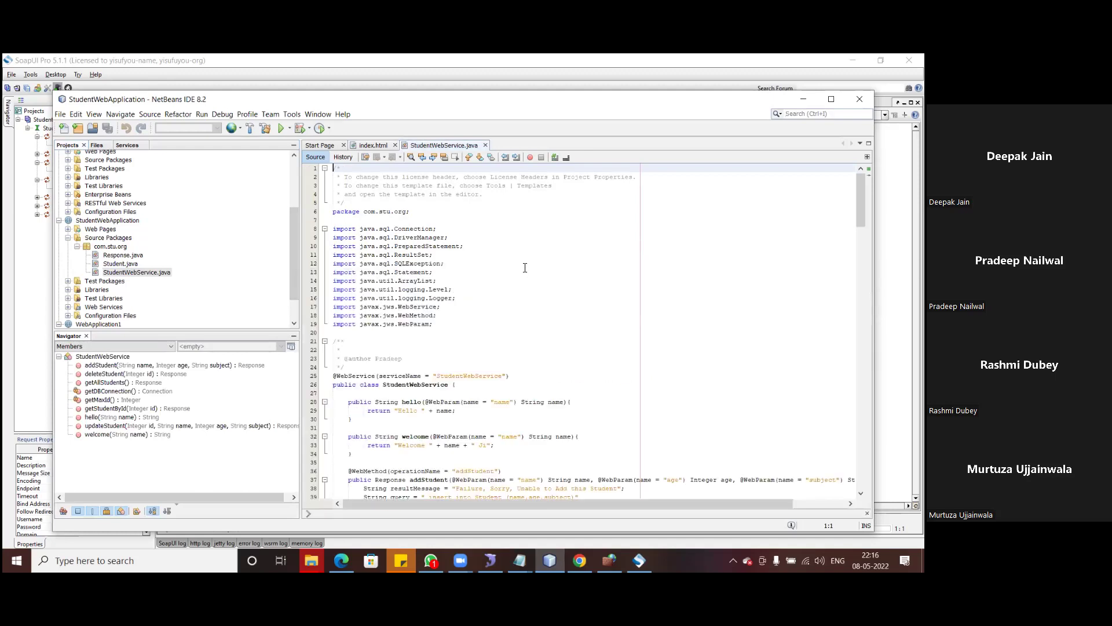
scroll(526, 267, "down", 4)
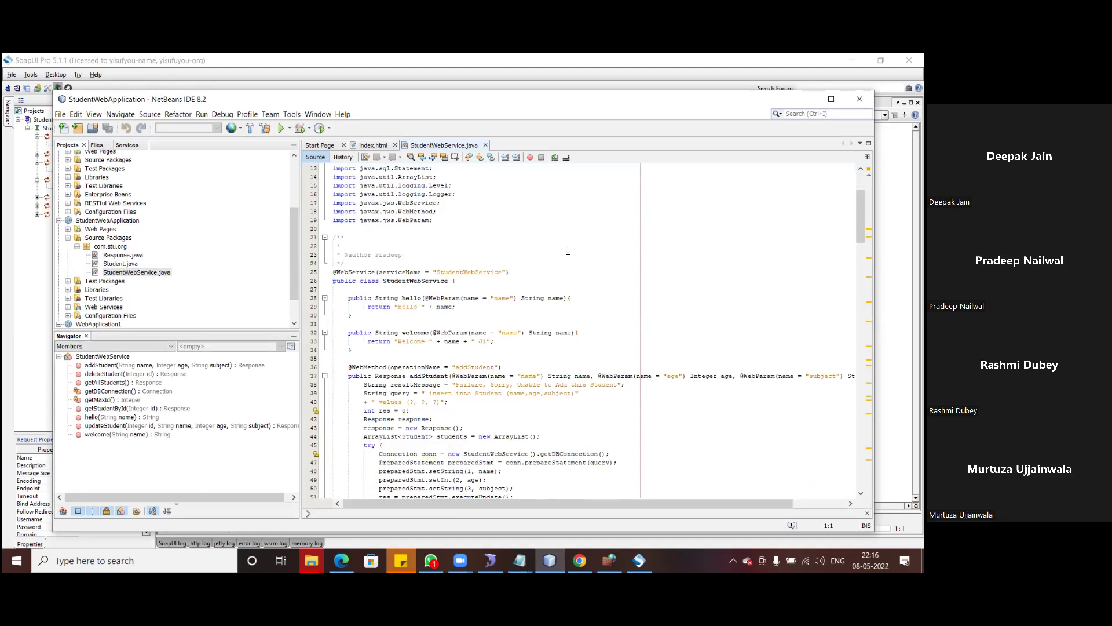
scroll(568, 250, "down", 3)
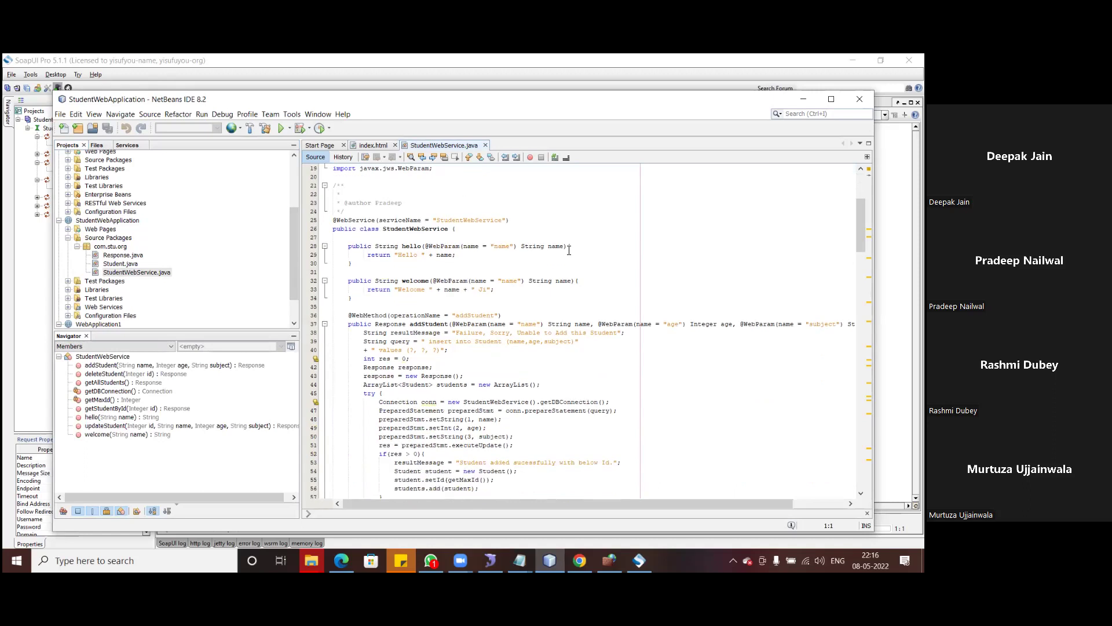
scroll(569, 250, "down", 1)
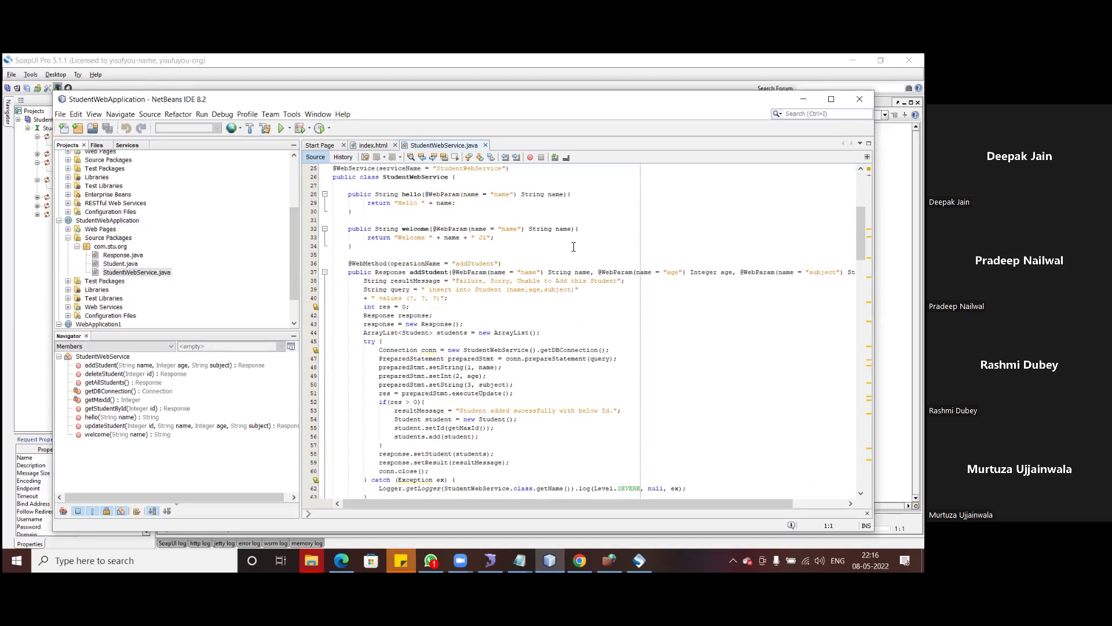
- Walk through the addStudent, getStudentById and getAllStudents methods in the StudentWebService.java editor
left_click(430, 272)
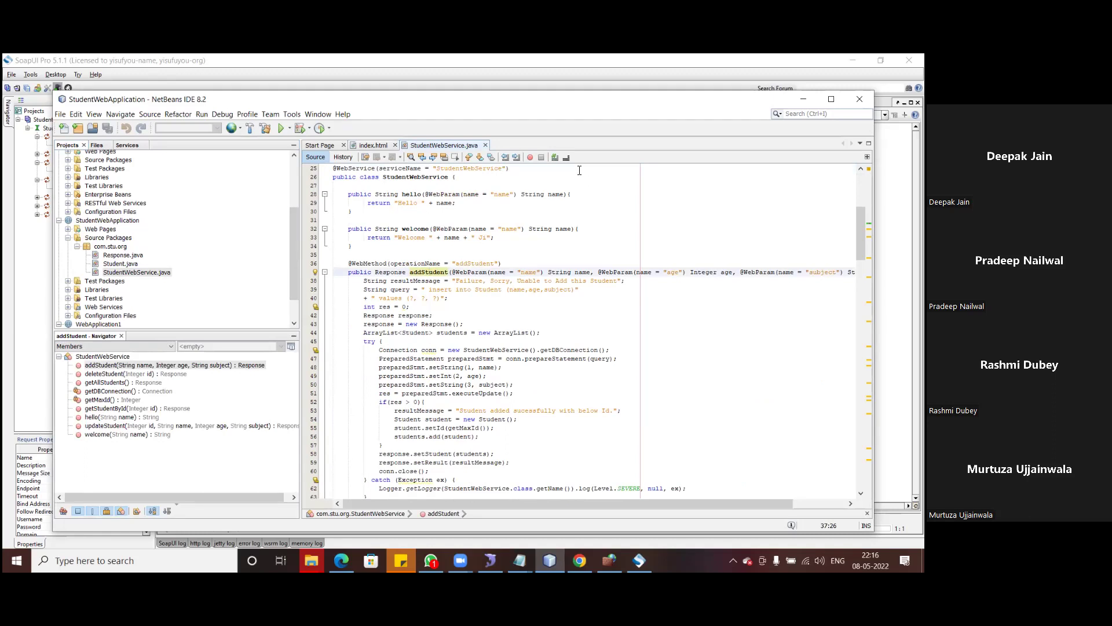
scroll(538, 238, "down", 1)
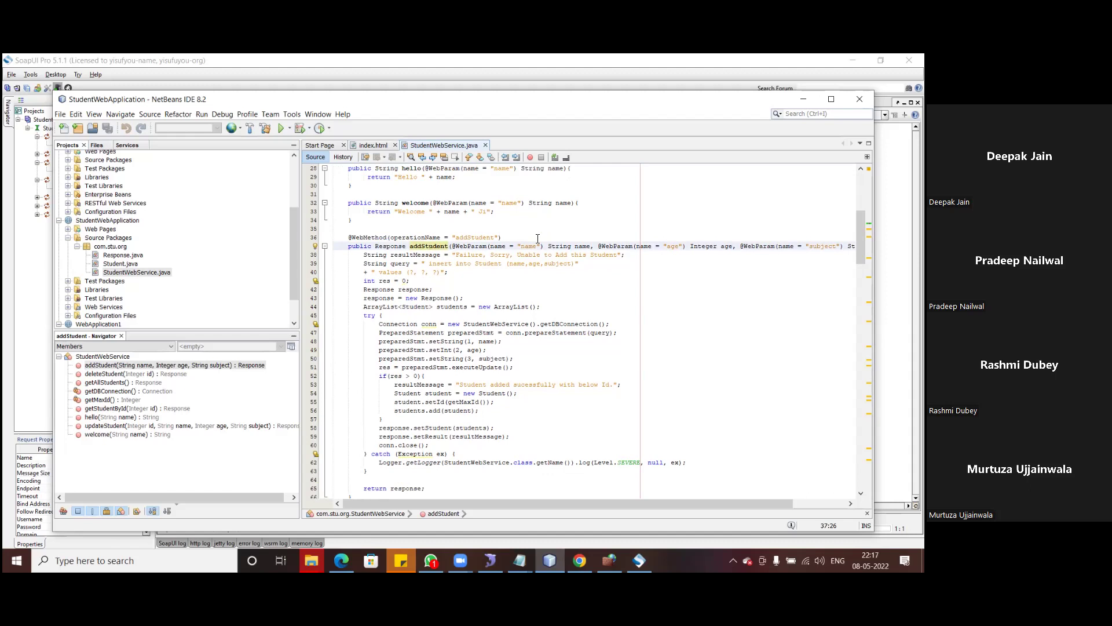
scroll(538, 238, "down", 4)
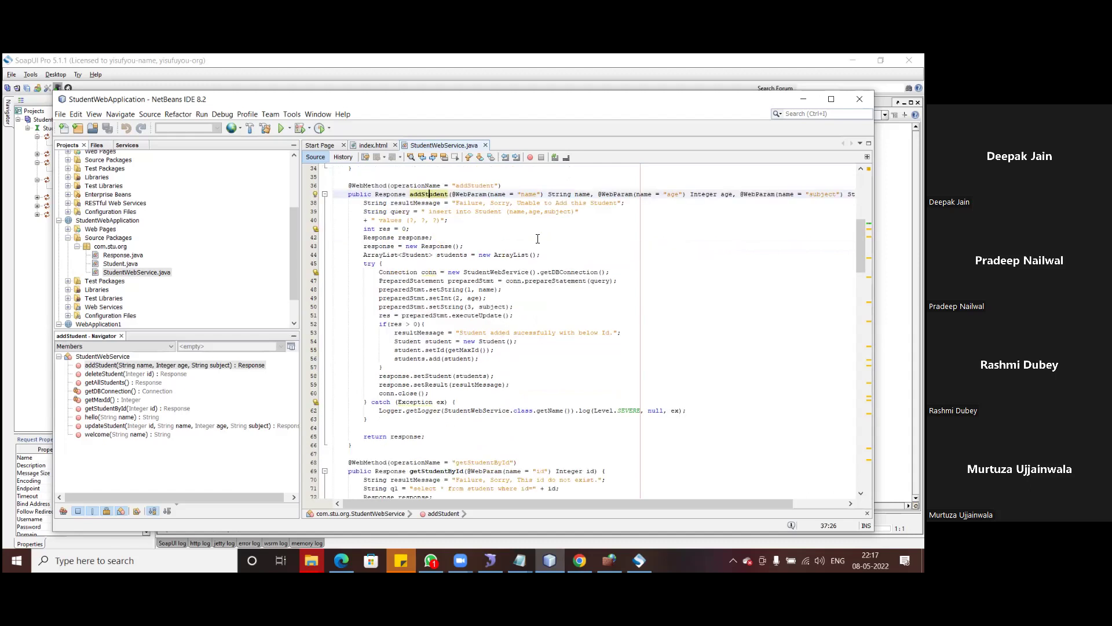
left_click(430, 419)
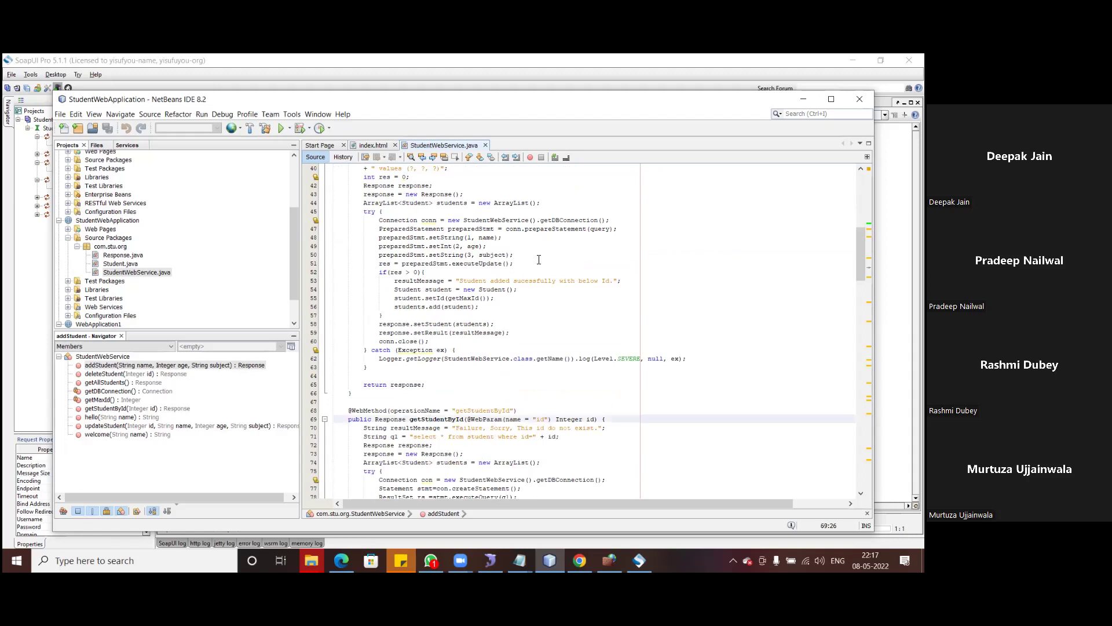
scroll(538, 259, "down", 8)
scroll(539, 259, "down", 4)
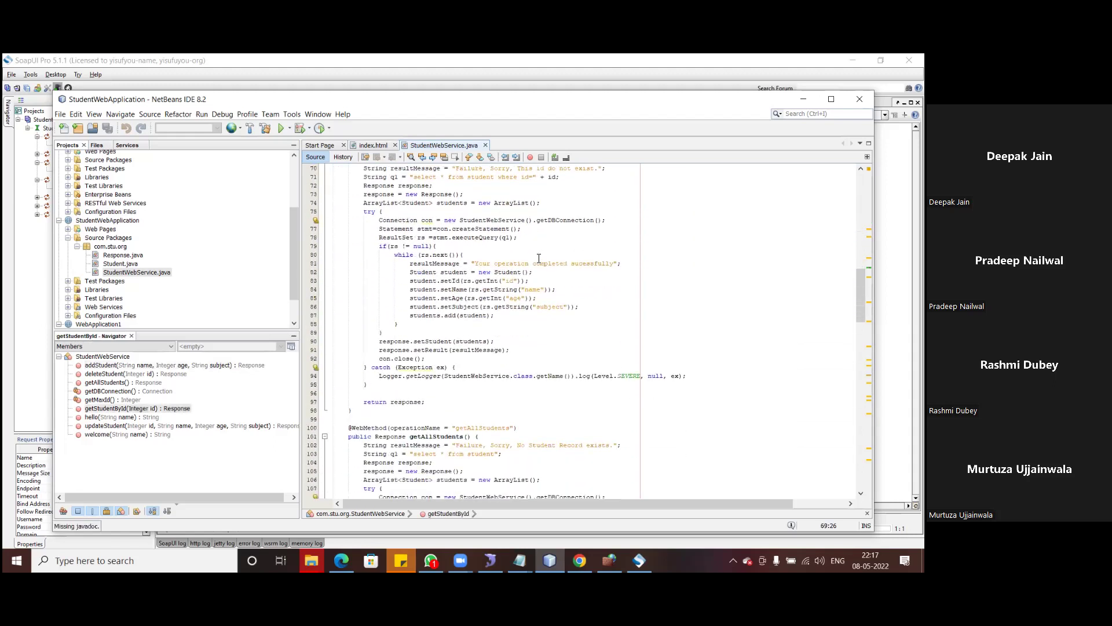
left_click(433, 385)
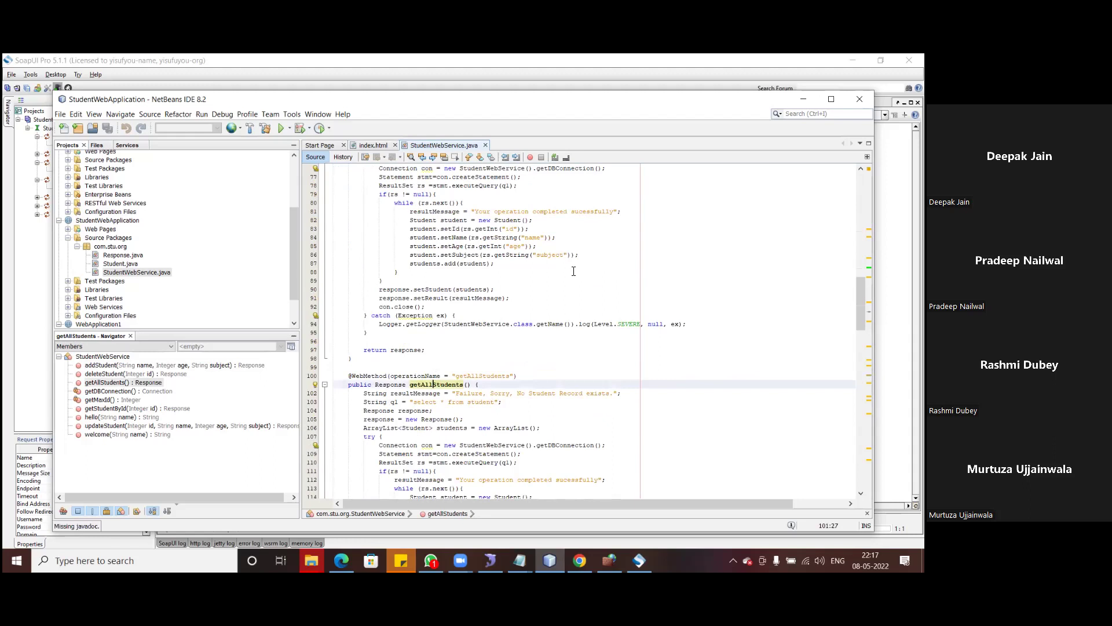
scroll(573, 271, "down", 6)
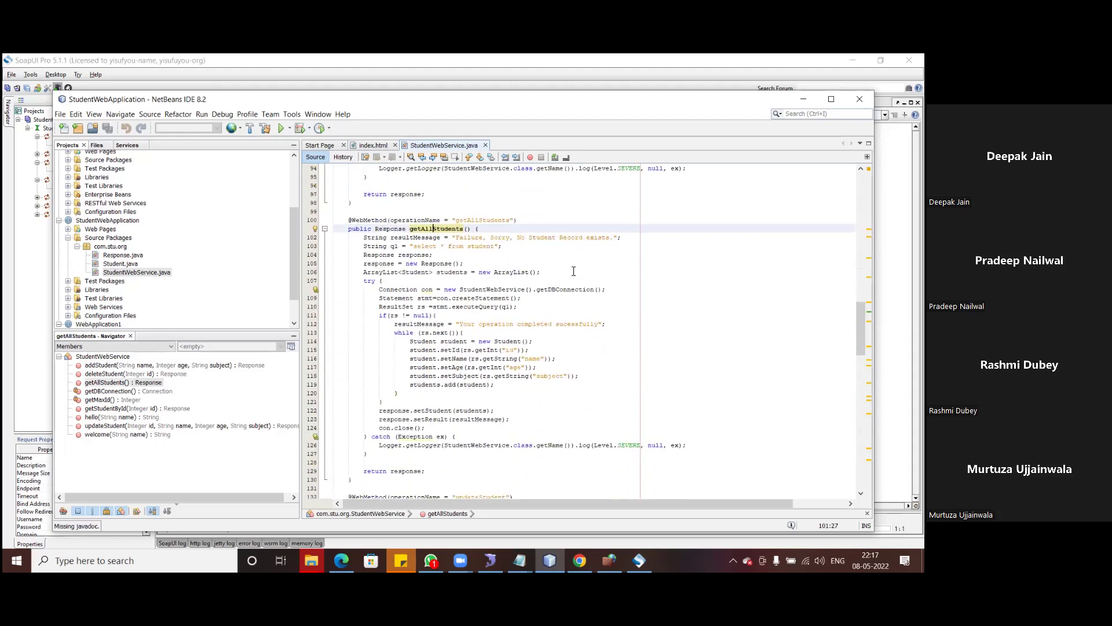